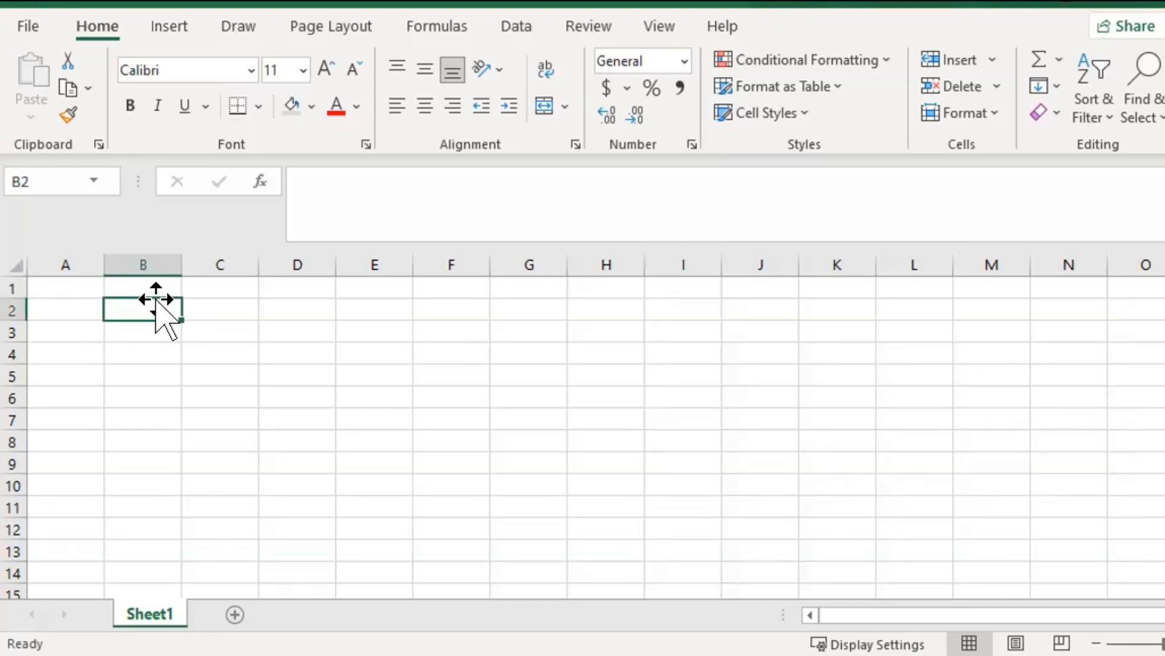
Step: Enter the table headers Assignments, Grade and Weight in cells B2 to D2
type("Assignments")
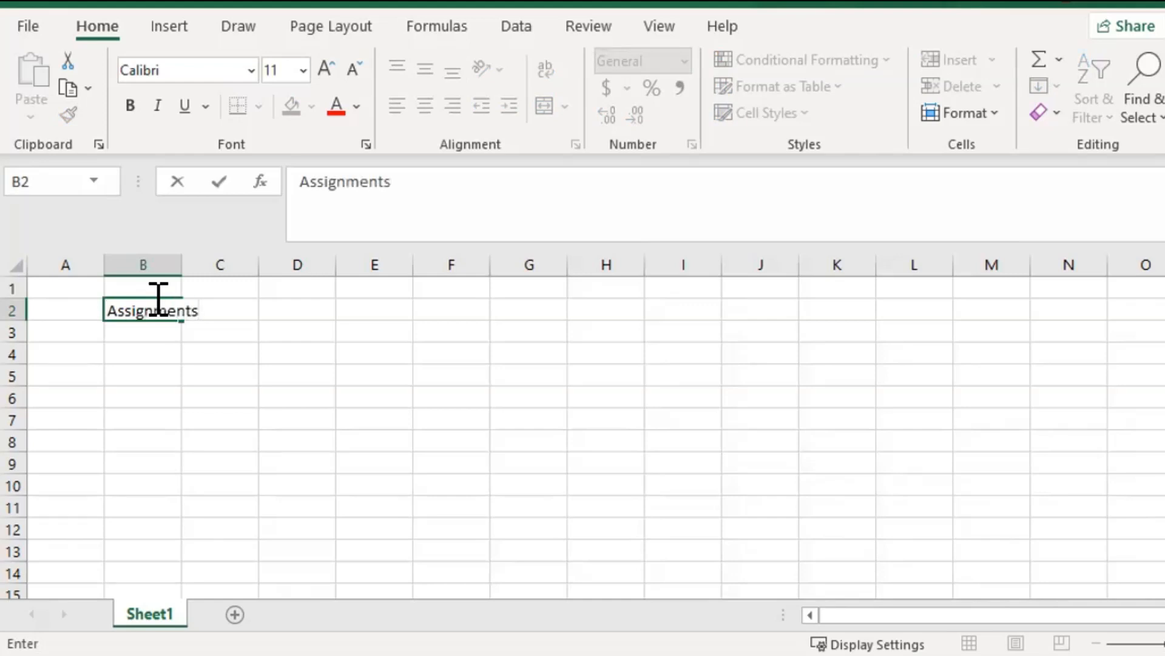
key("Tab")
type("G")
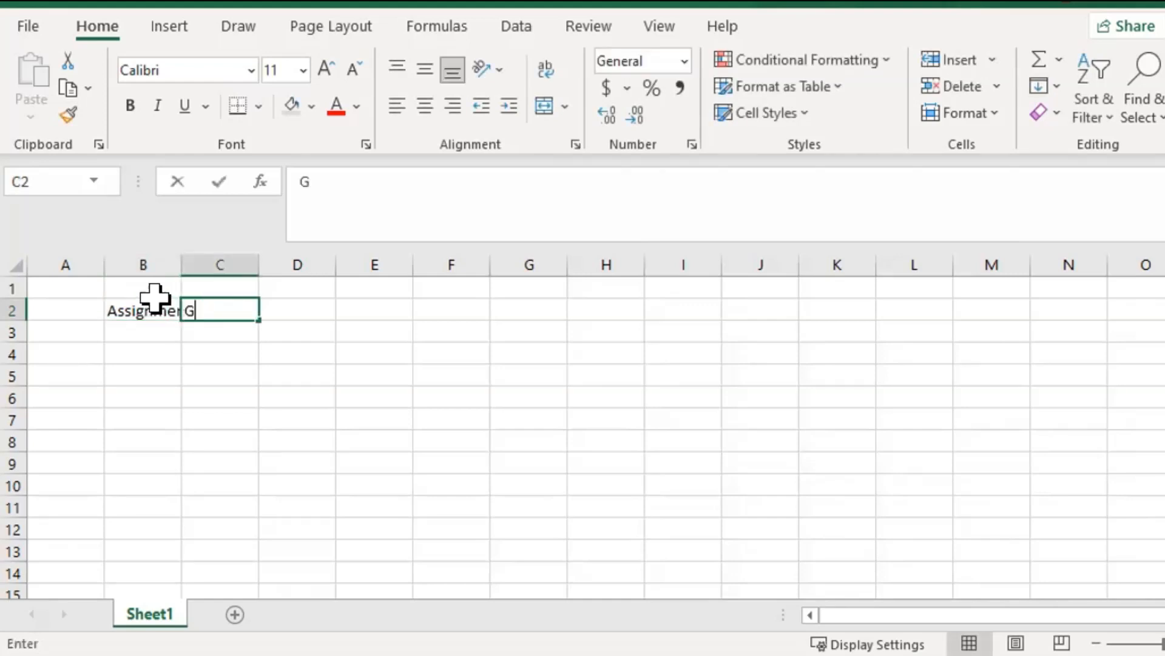
type("rade")
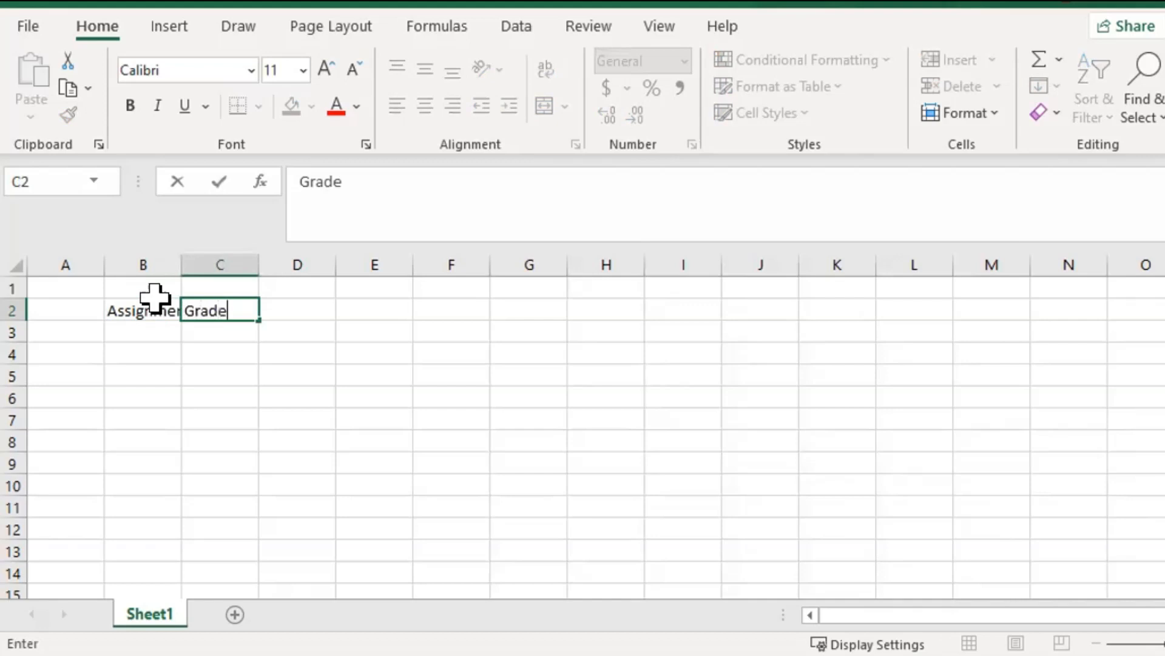
key("Tab")
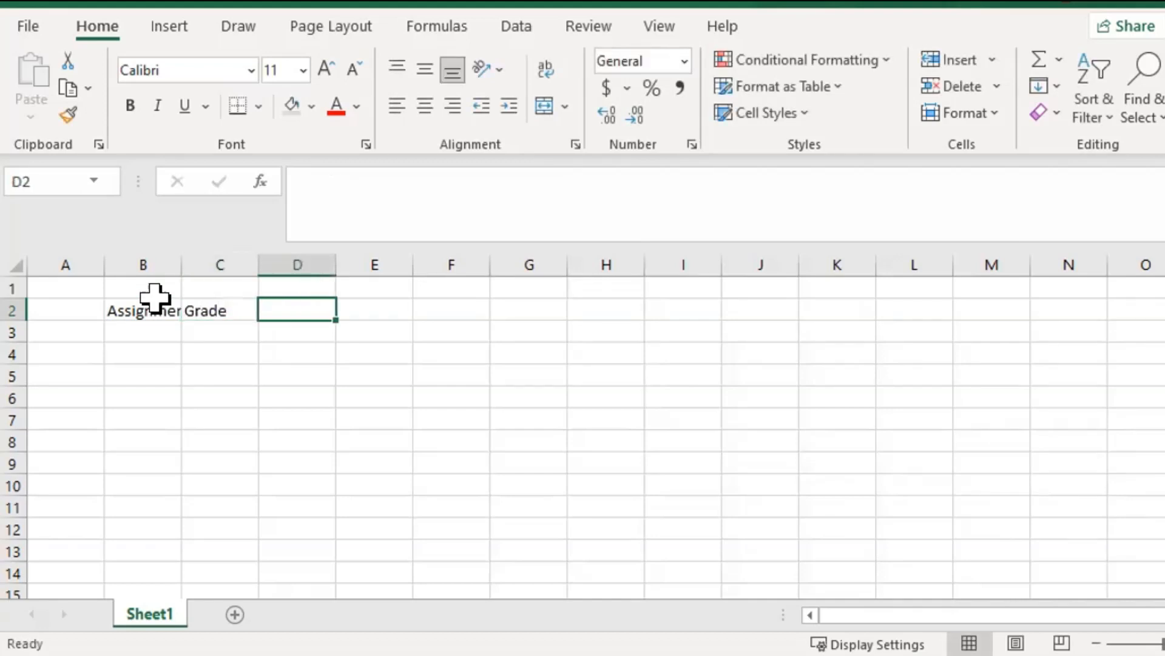
type("Weight")
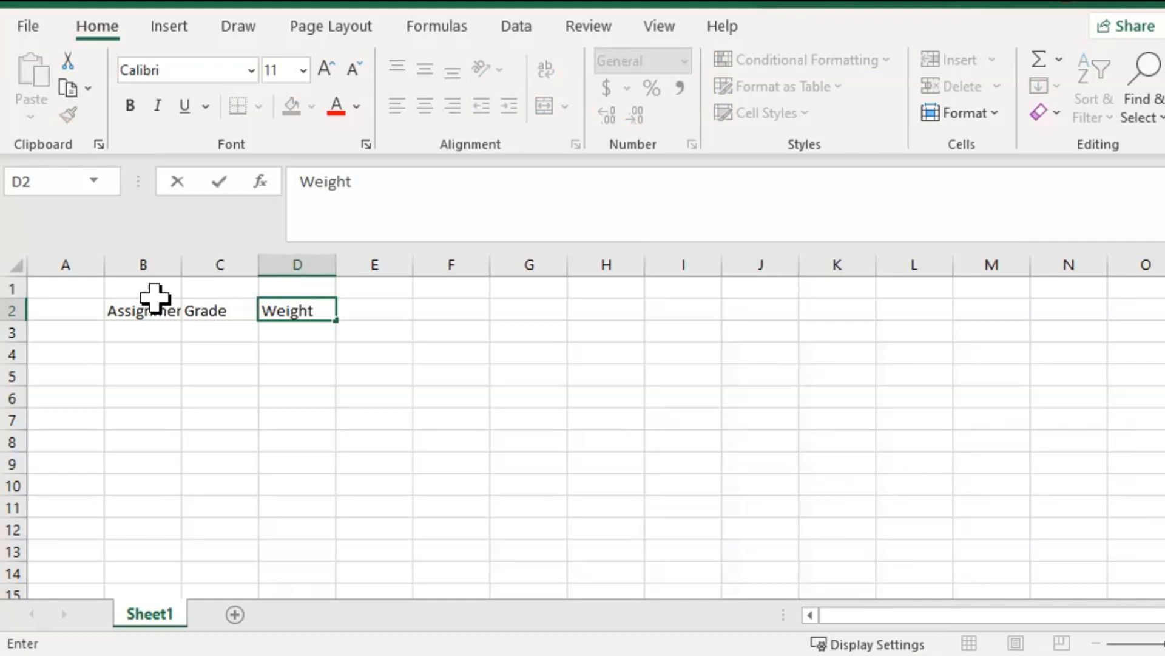
key("Return")
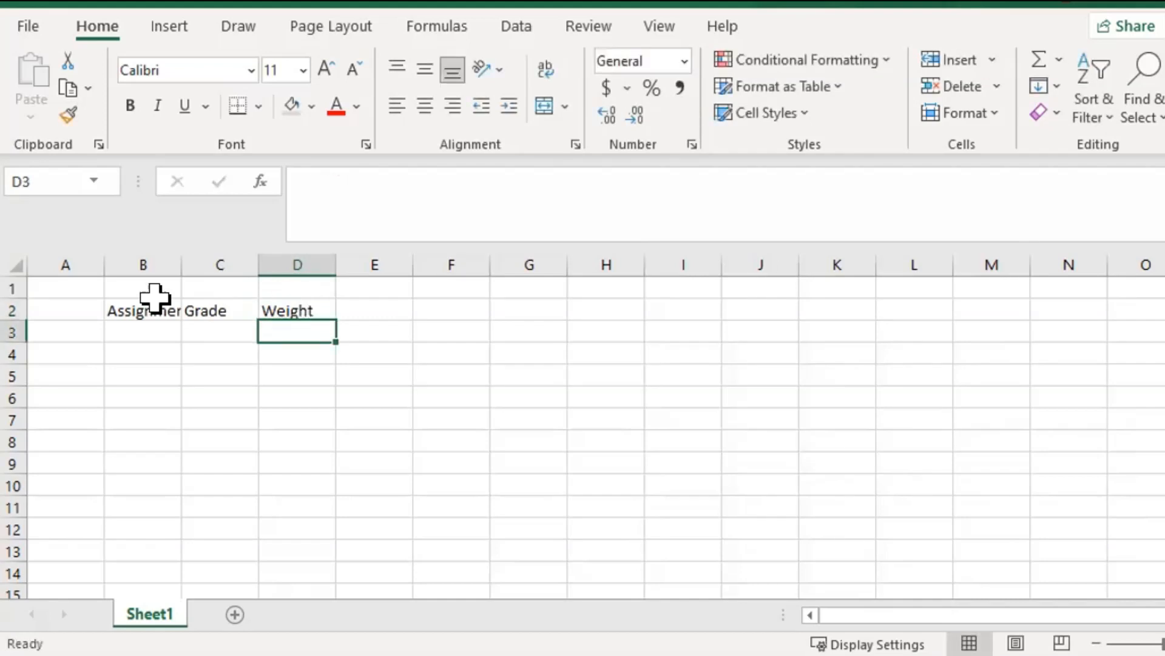
Step: Auto-fit the widths of columns B to D to their header text
left_click(159, 259)
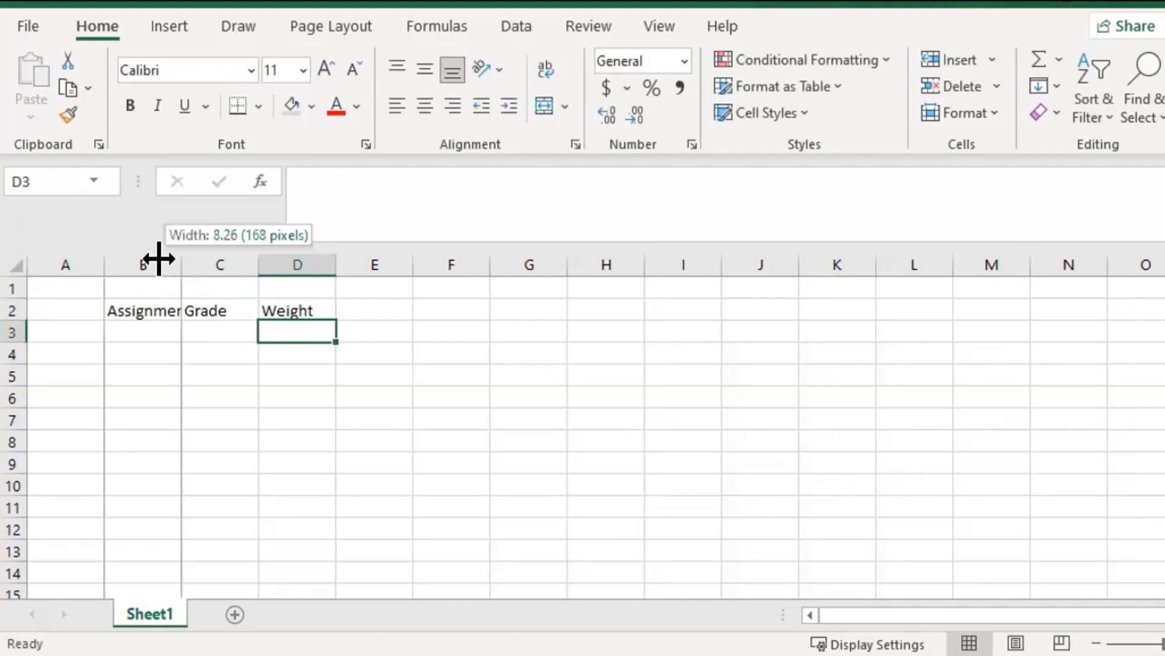
left_click_drag(150, 259, 267, 254)
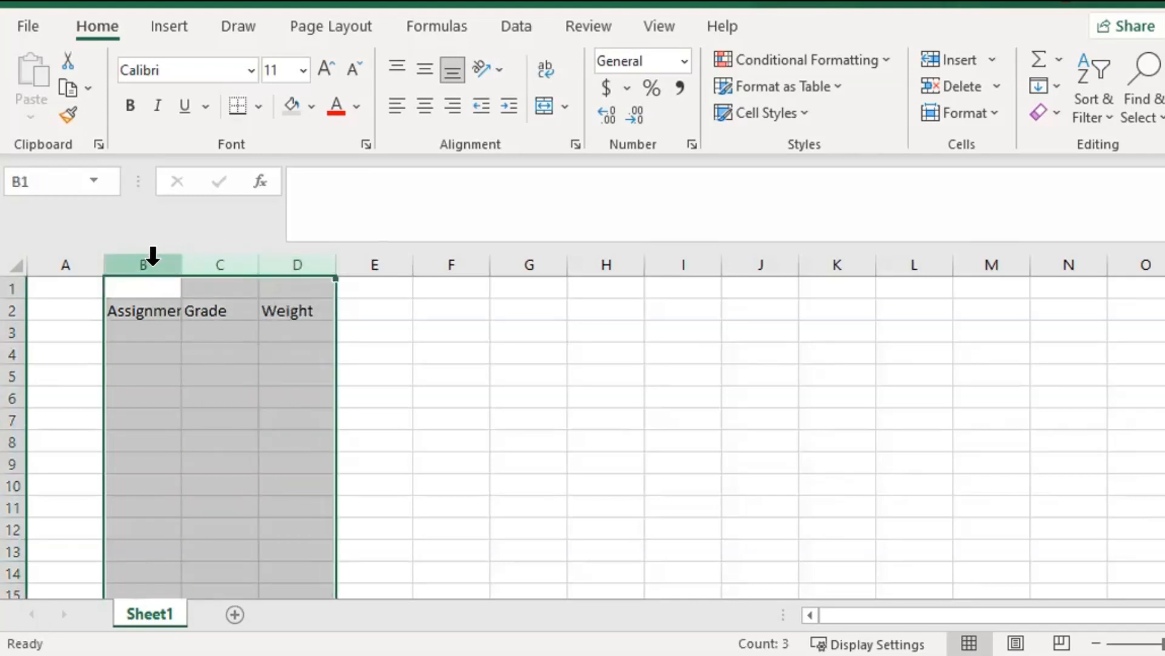
double_click(177, 252)
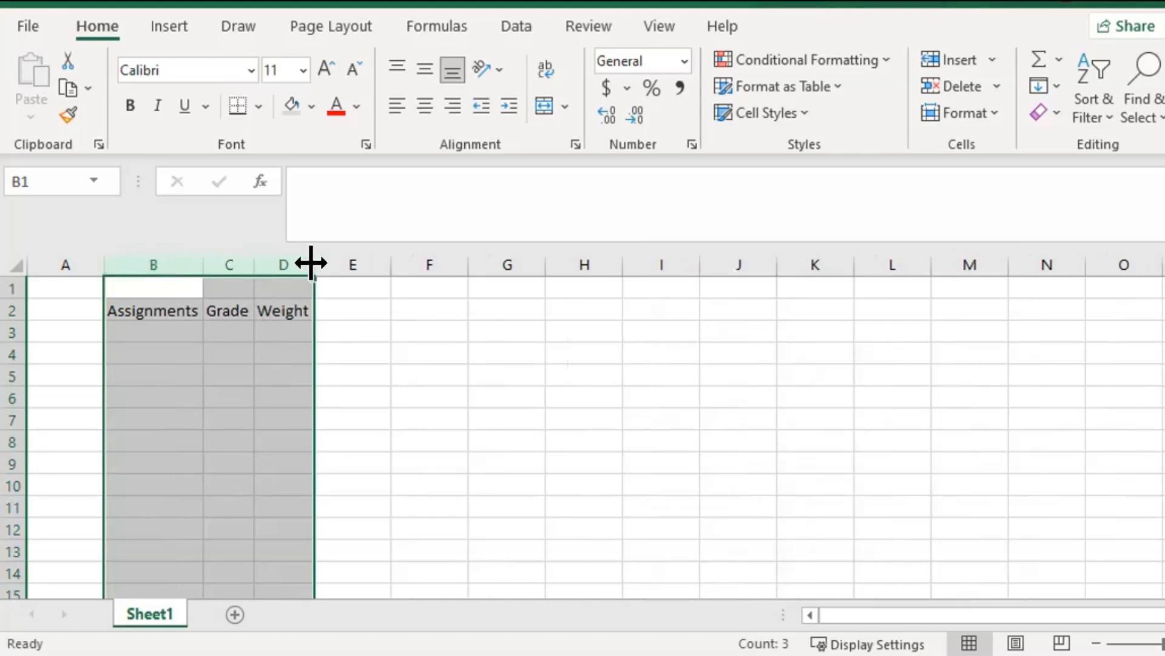
Step: Format the header cells B2:D2 with a bottom border and a light gray fill
left_click(171, 304)
left_click_drag(170, 304, 281, 310)
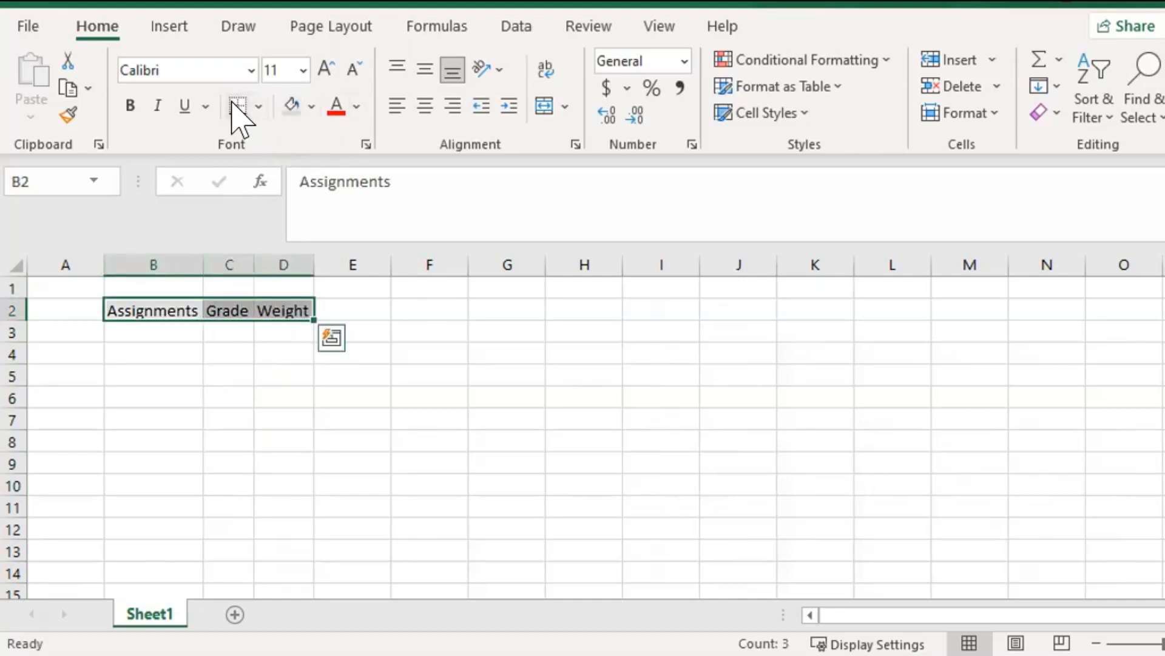
left_click(221, 378)
Step: Center the contents of columns B to D horizontally
left_click_drag(153, 265, 258, 261)
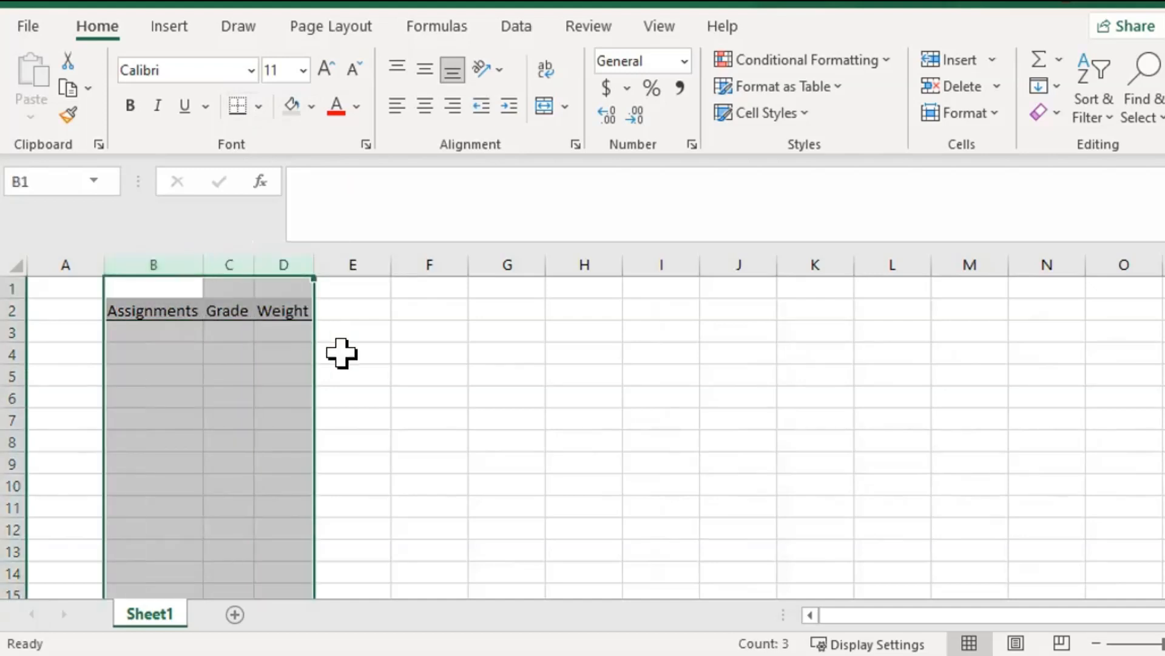
left_click(234, 459)
left_click_drag(166, 261, 280, 262)
left_click(427, 108)
left_click(450, 434)
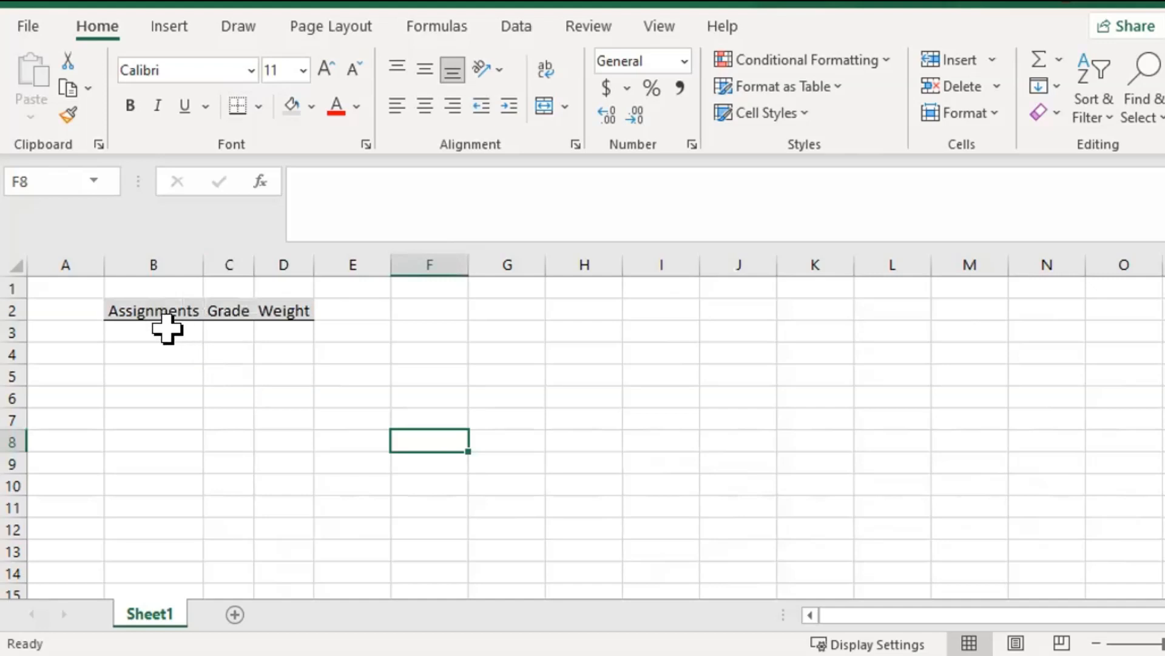
Step: Make the headers in B2:D2 bold and widen columns B to D to one equal, roomier width
left_click_drag(161, 310, 271, 302)
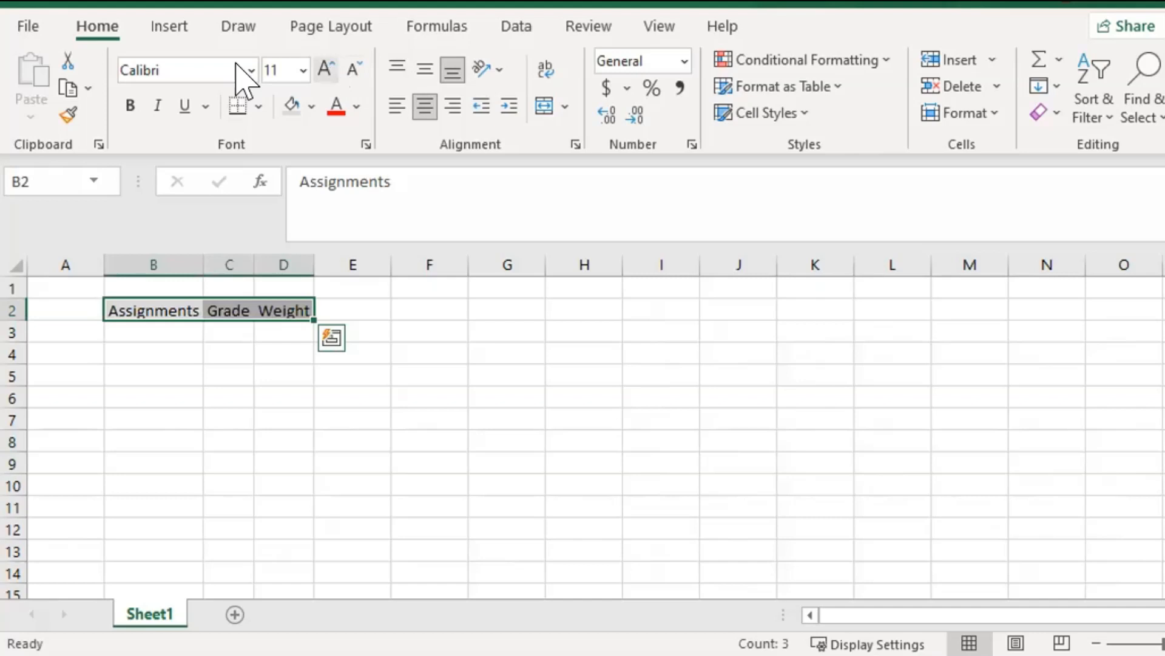
left_click(129, 106)
left_click_drag(172, 262, 271, 262)
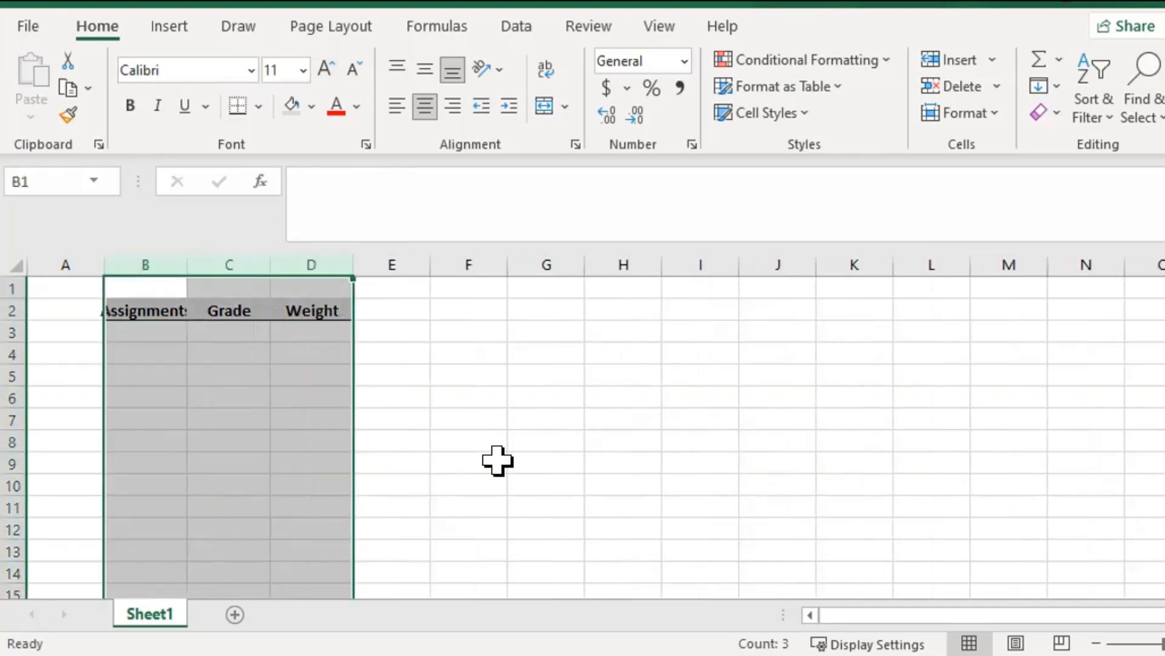
left_click_drag(185, 261, 209, 261)
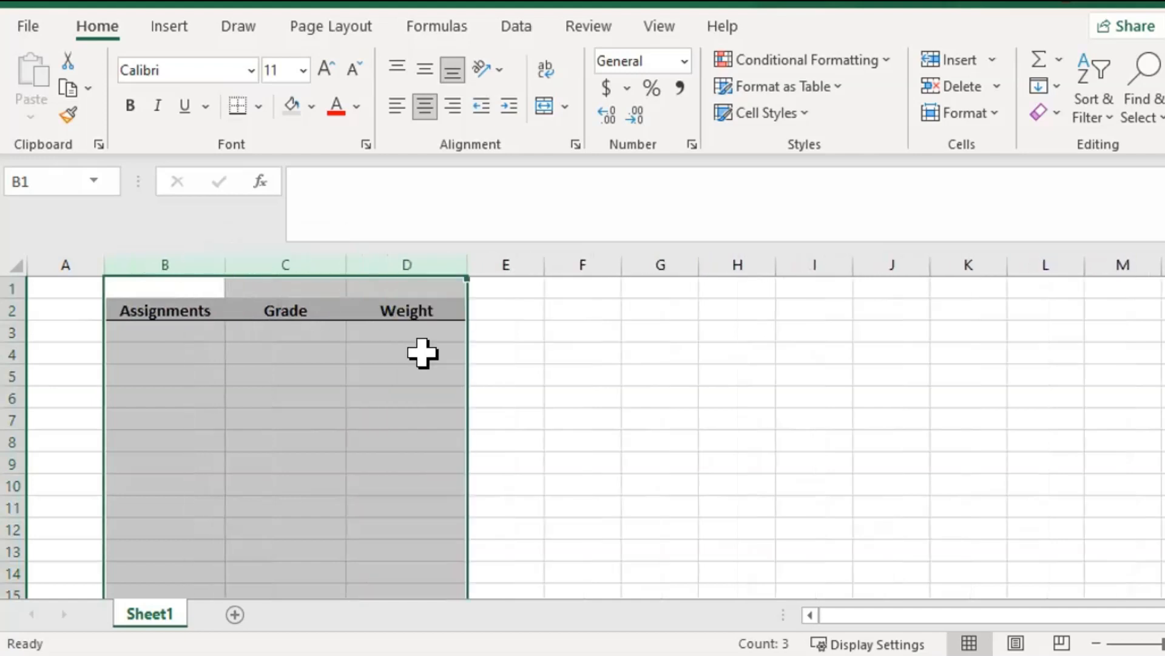
left_click(631, 392)
Step: Add the assignment Project in B3 with a weight of 25% in D3, leaving its grade blank
left_click(192, 330)
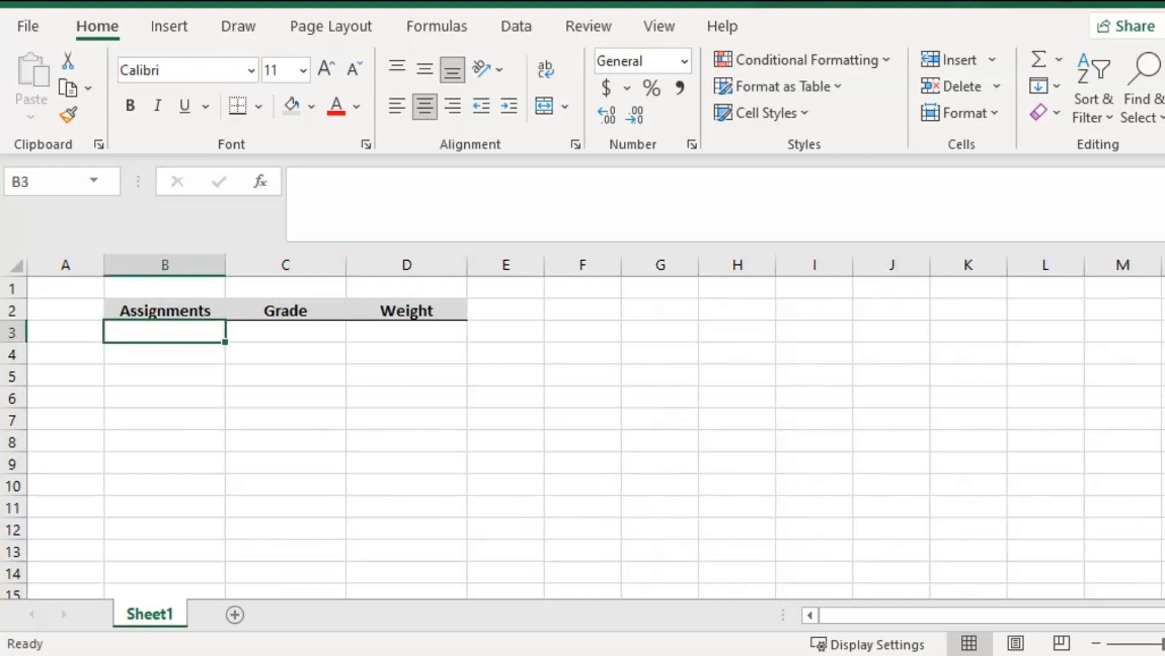
type("Project")
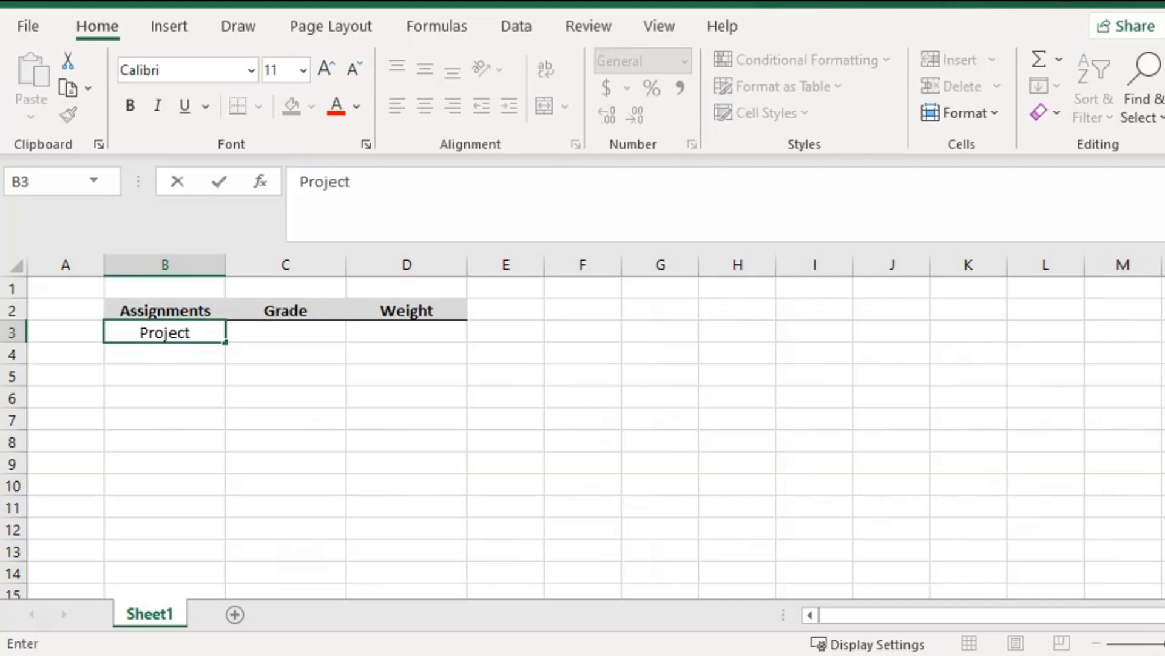
key("Tab")
key("Tab")
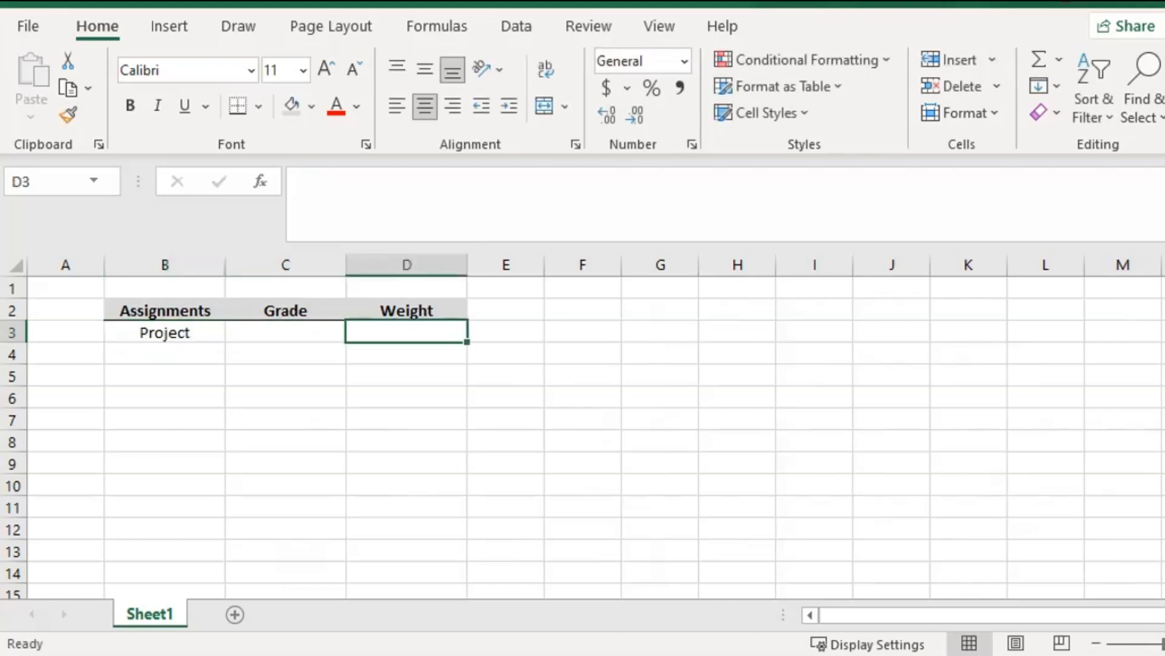
type("25%")
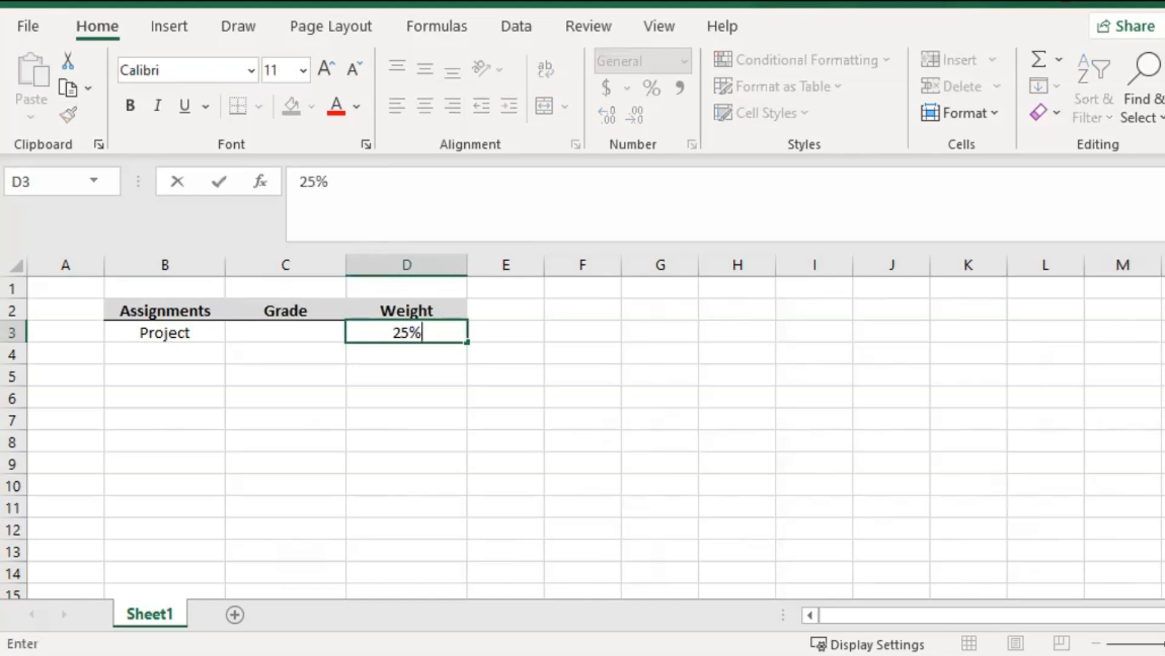
key("Return")
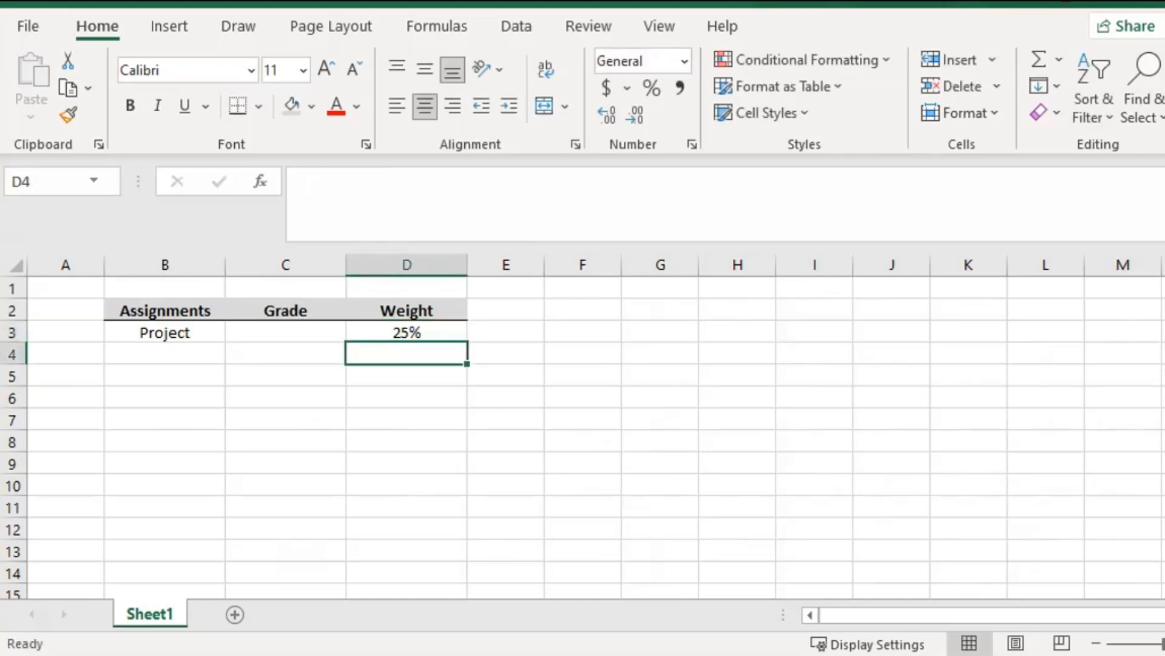
Step: Add the assignment Final Exam in B4 with a weight of 25% in D4, leaving its grade blank
key("Left")
key("Left")
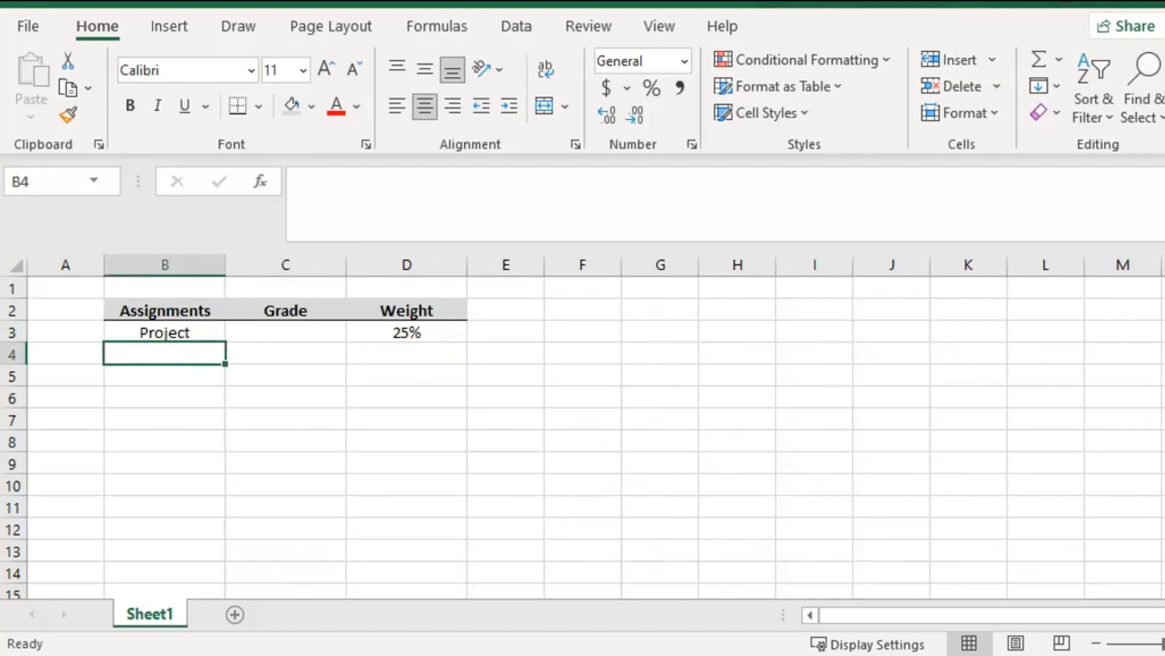
type("F")
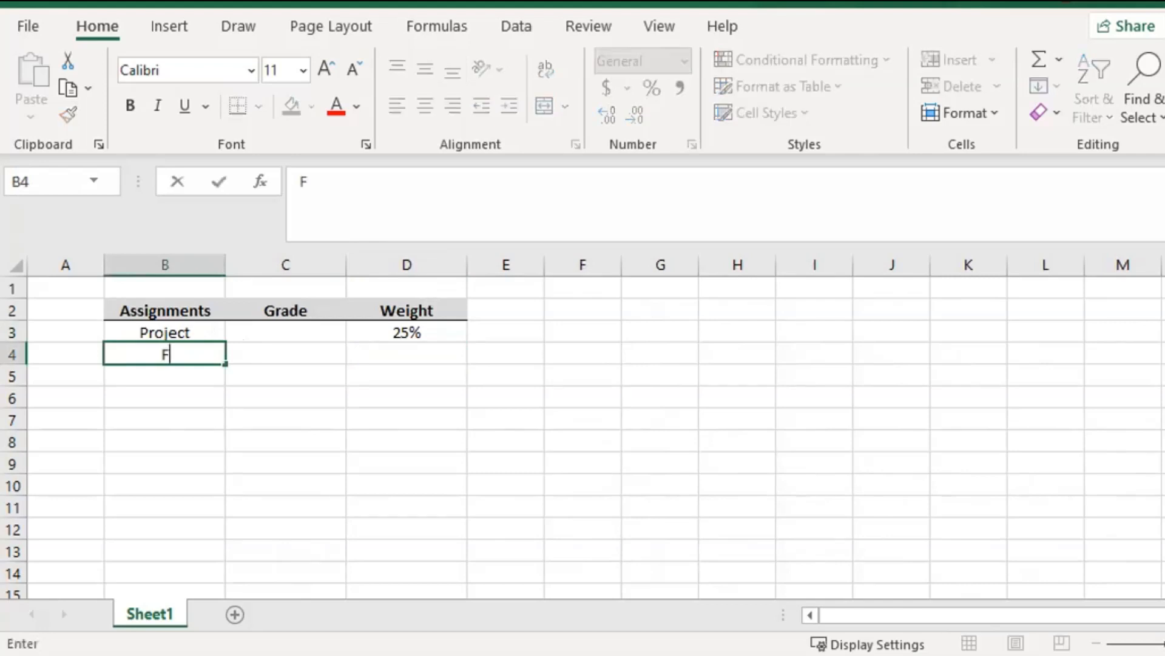
type("inal Exam")
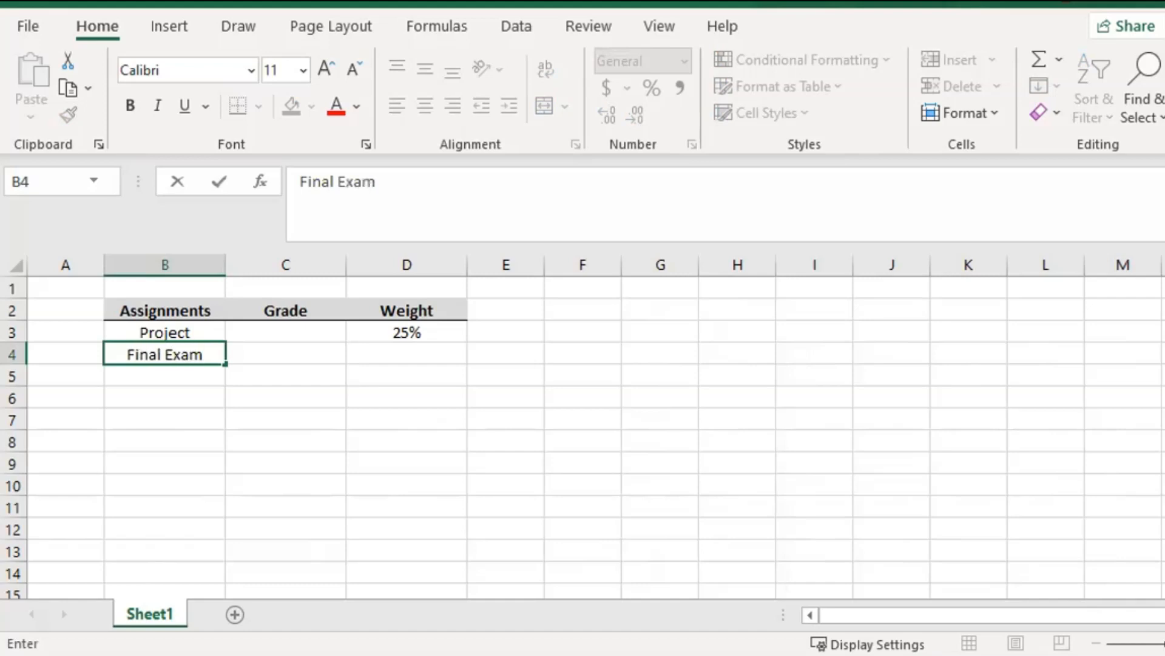
key("Return")
key("Up")
key("Right")
key("Right")
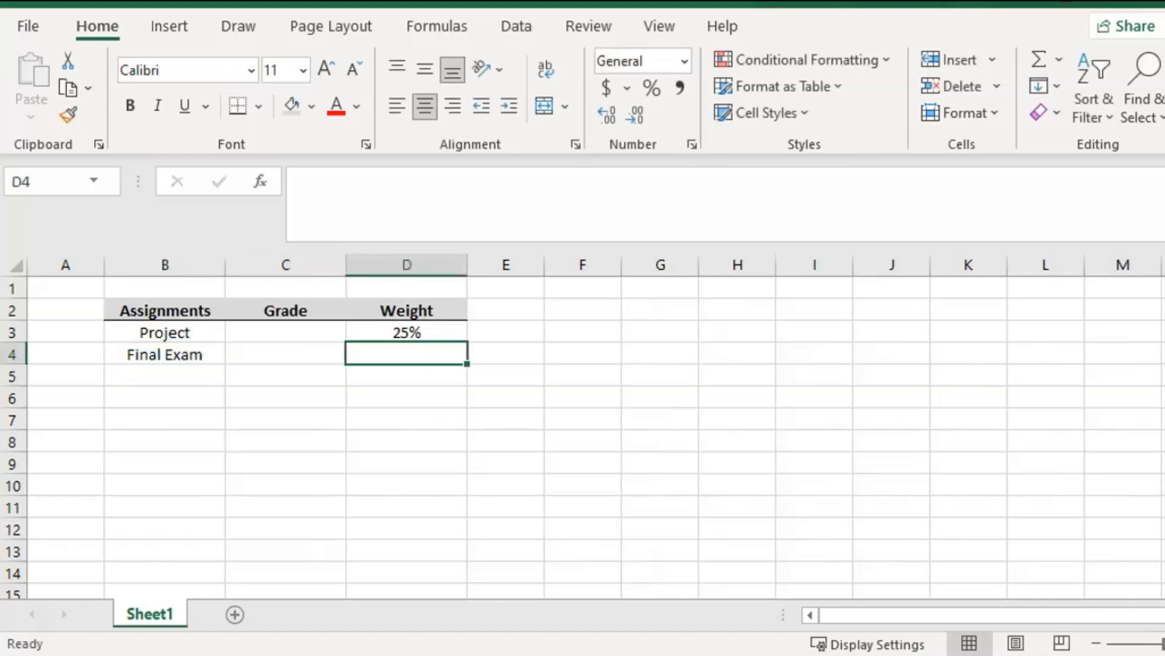
type("25")
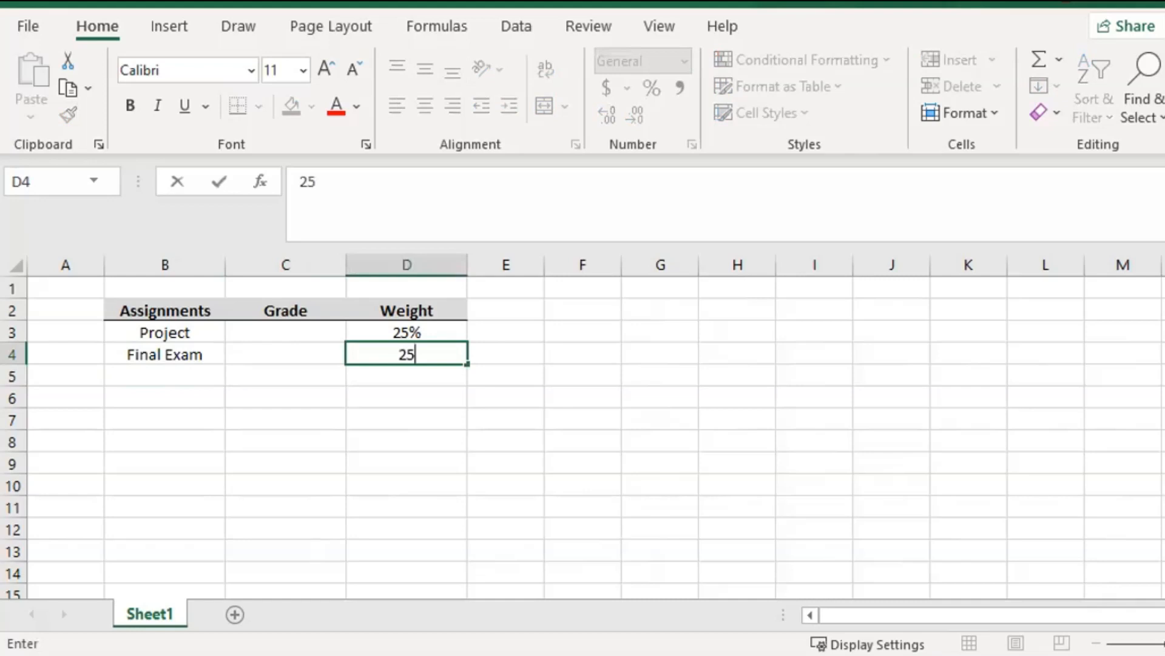
type("%")
key("Return")
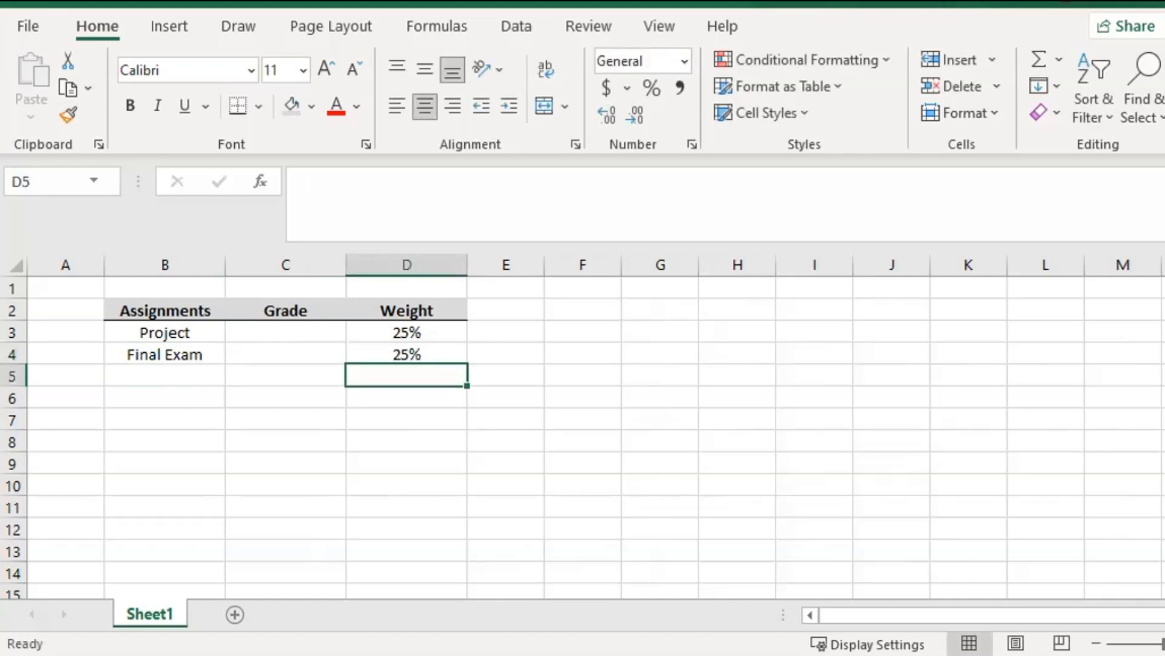
Step: List the assignments Weekly 1 through Weekly 5 in cells B5 to B9
key("Left")
key("Left")
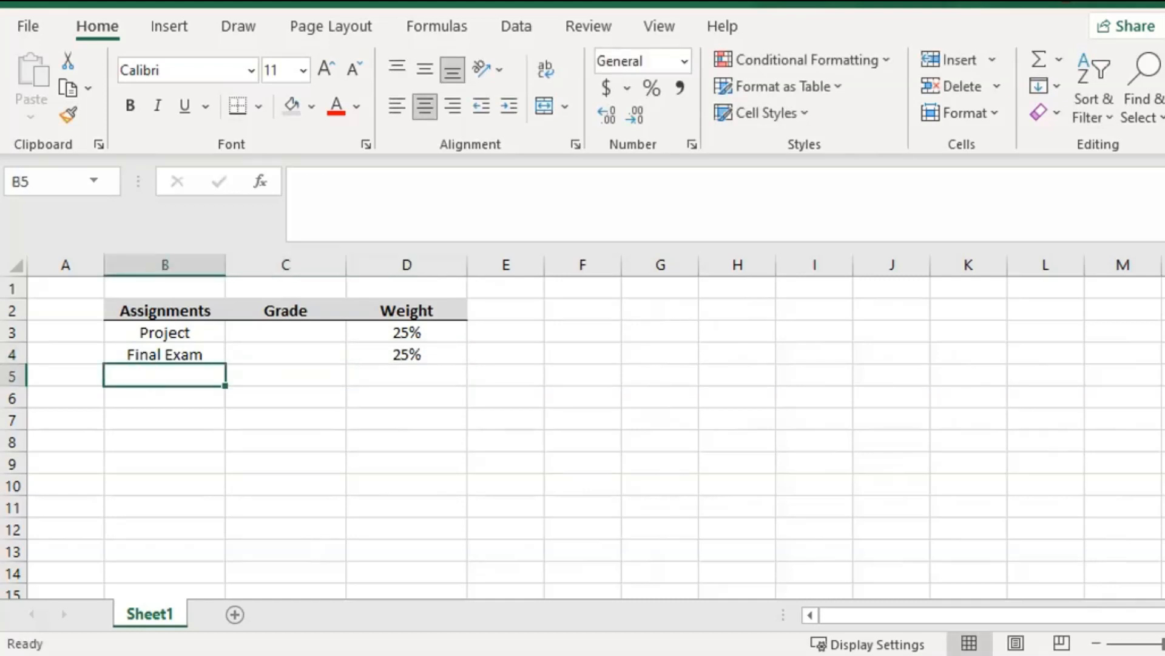
type("W")
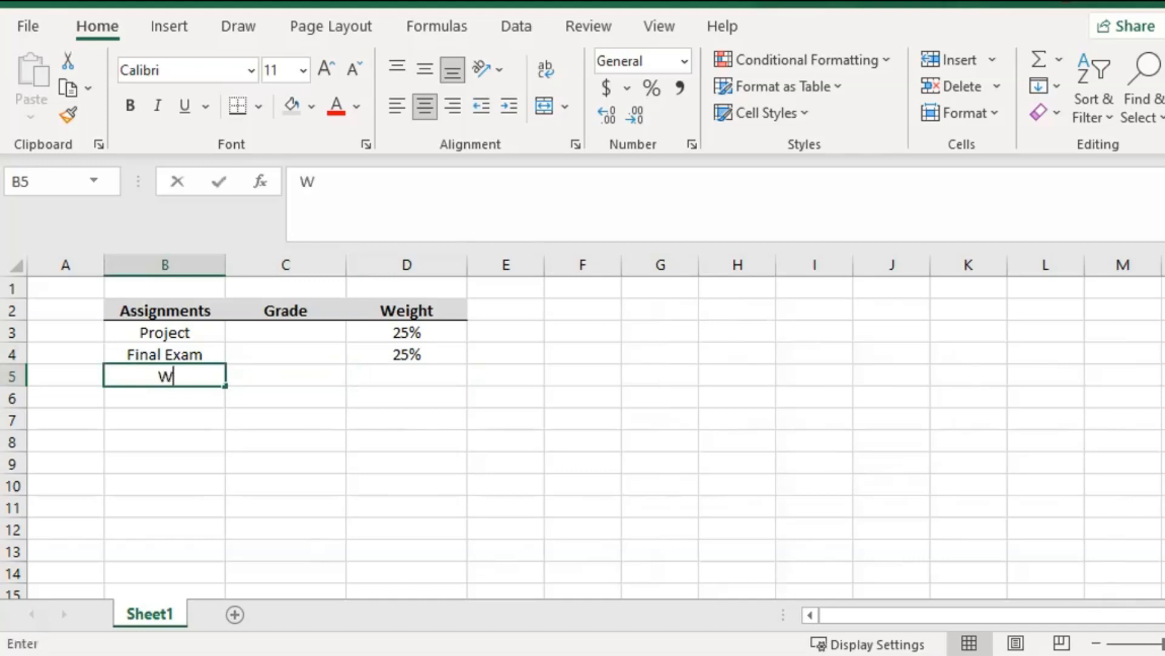
type("eekly 1")
key("Return")
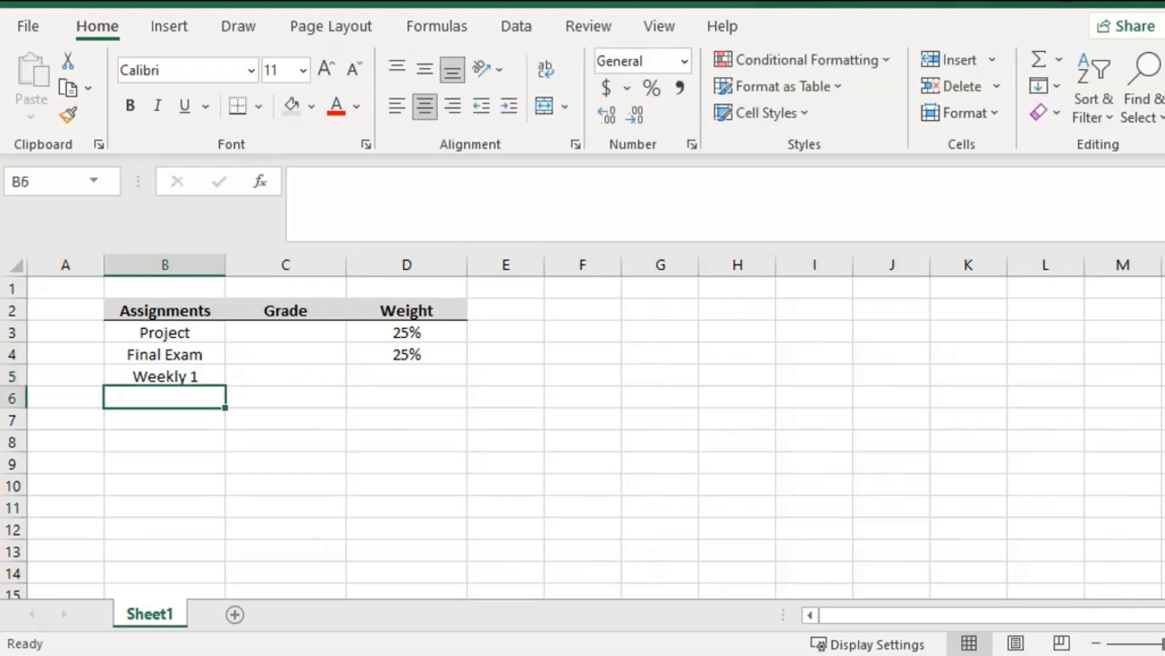
type("Weekly 2")
key("Return")
type("Weekly 3")
key("Return")
type("Weekly")
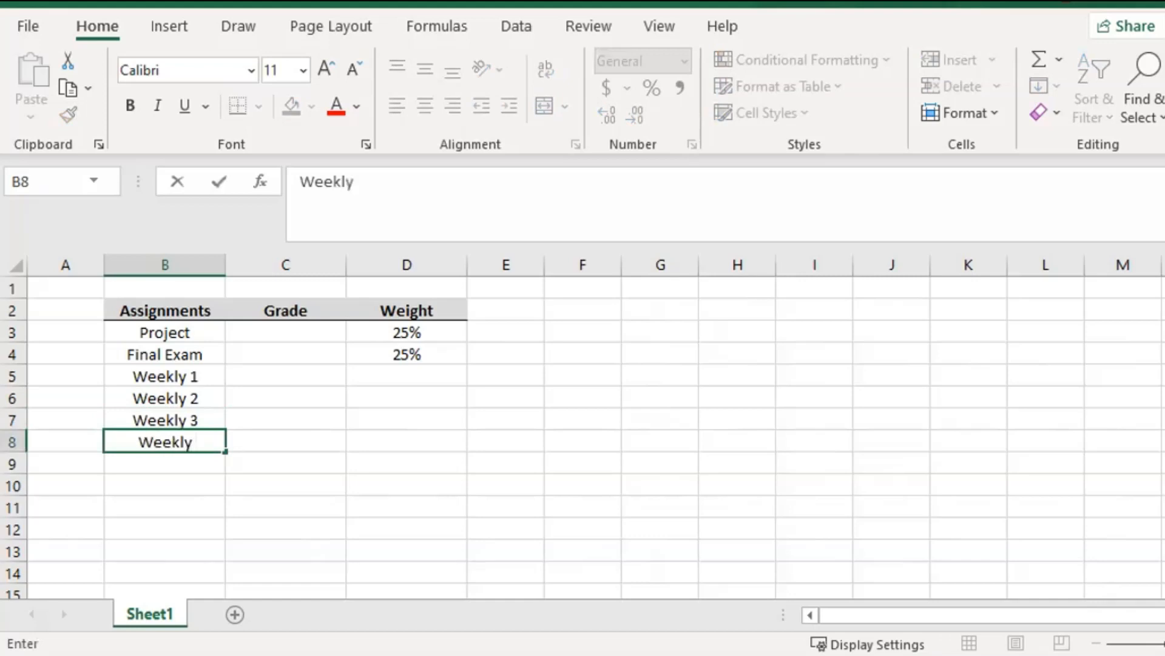
type(" 4")
key("Return")
type("W")
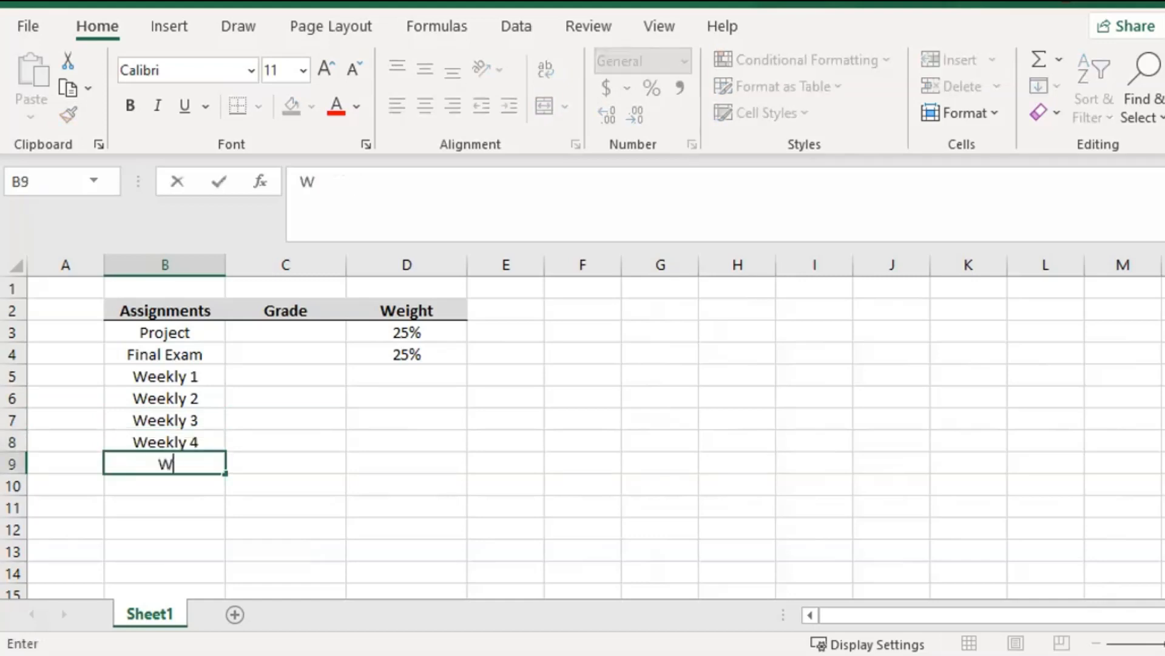
type("eekly 5")
key("Return")
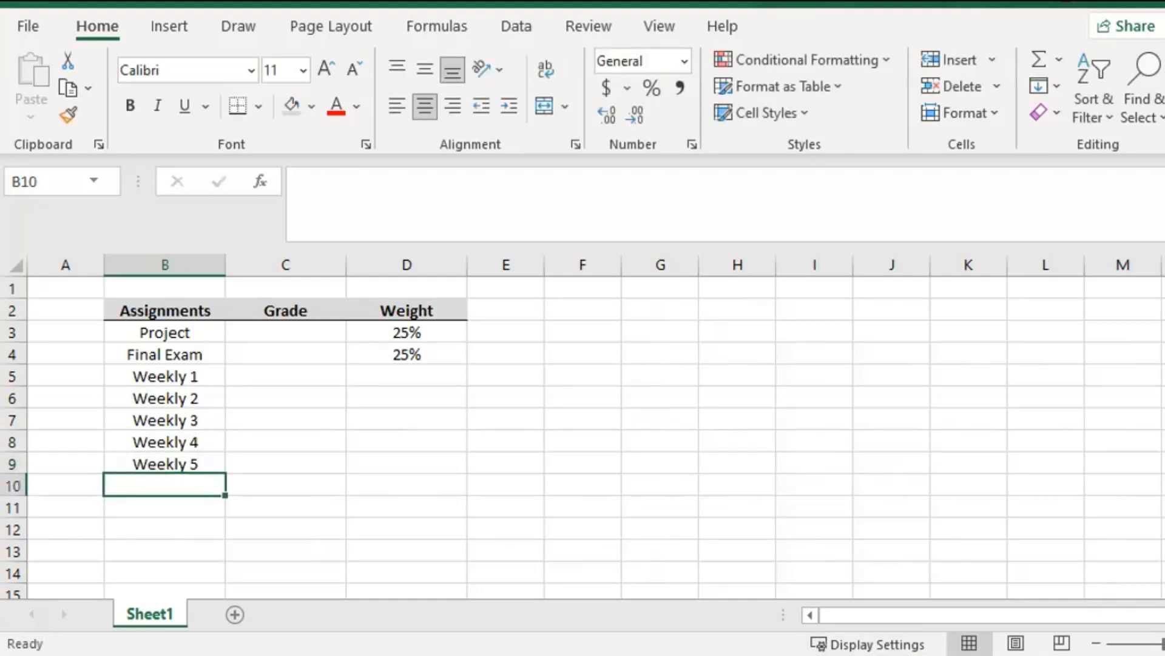
Step: Enter a weight of 5% for Weekly 1 in cell D5
left_click(435, 374)
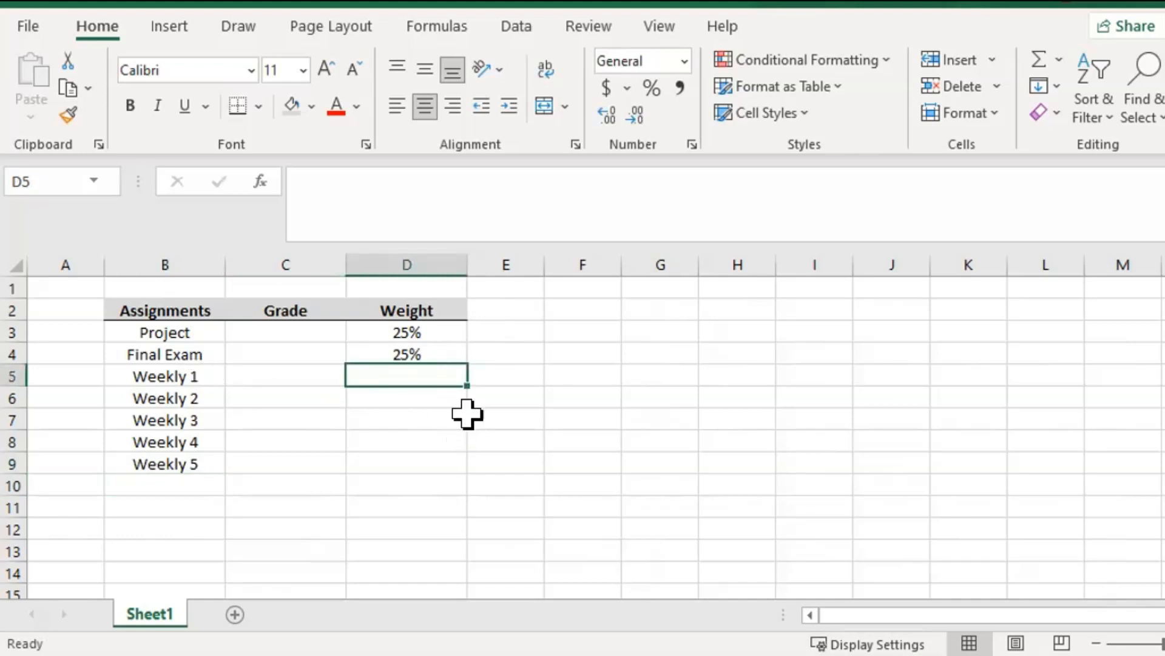
type("5")
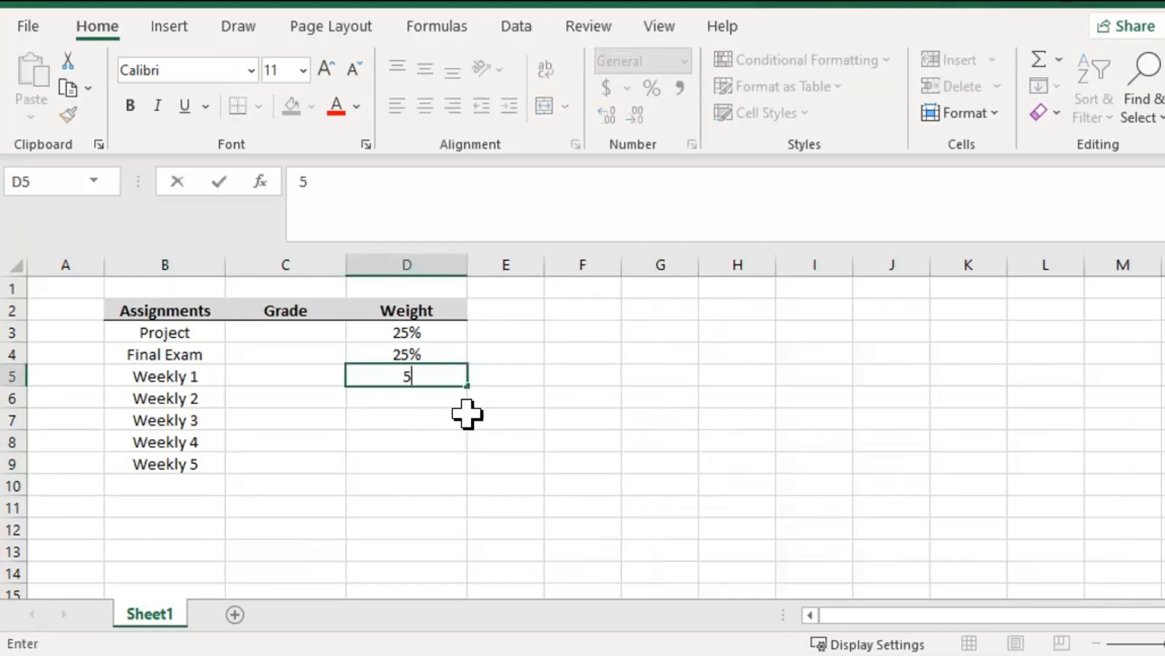
type("%")
key("Return")
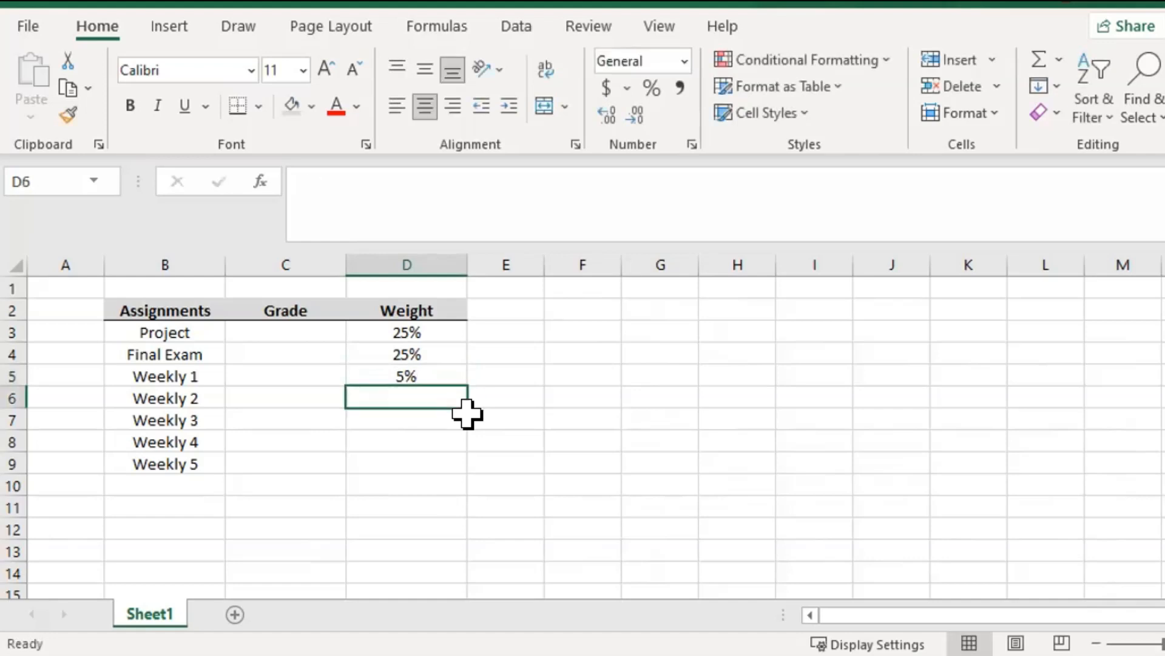
Step: Copy the 5% weight of Weekly 1 down to Weekly 2 through Weekly 5 in D6:D9
key("Up")
key("ctrl+c")
key("shift+Down")
key("shift+Down")
key("shift+Down")
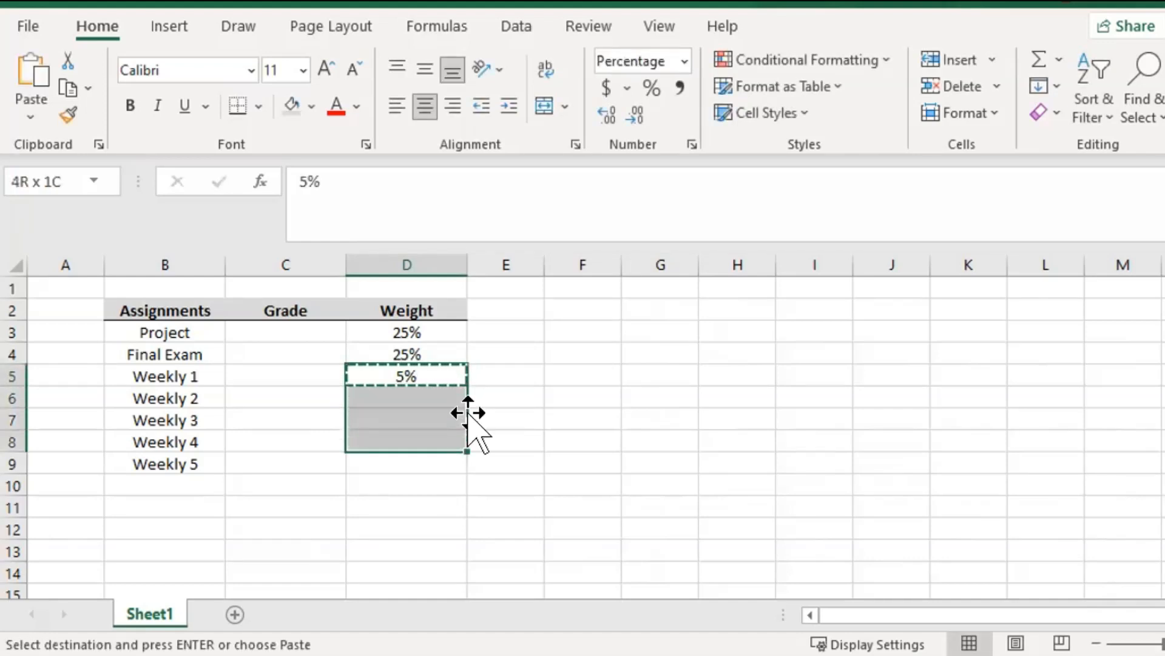
key("shift+Down")
key("ctrl+v")
key("Up")
key("Down")
key("shift+Down")
key("shift+Down")
key("shift+Down")
key("shift+Down")
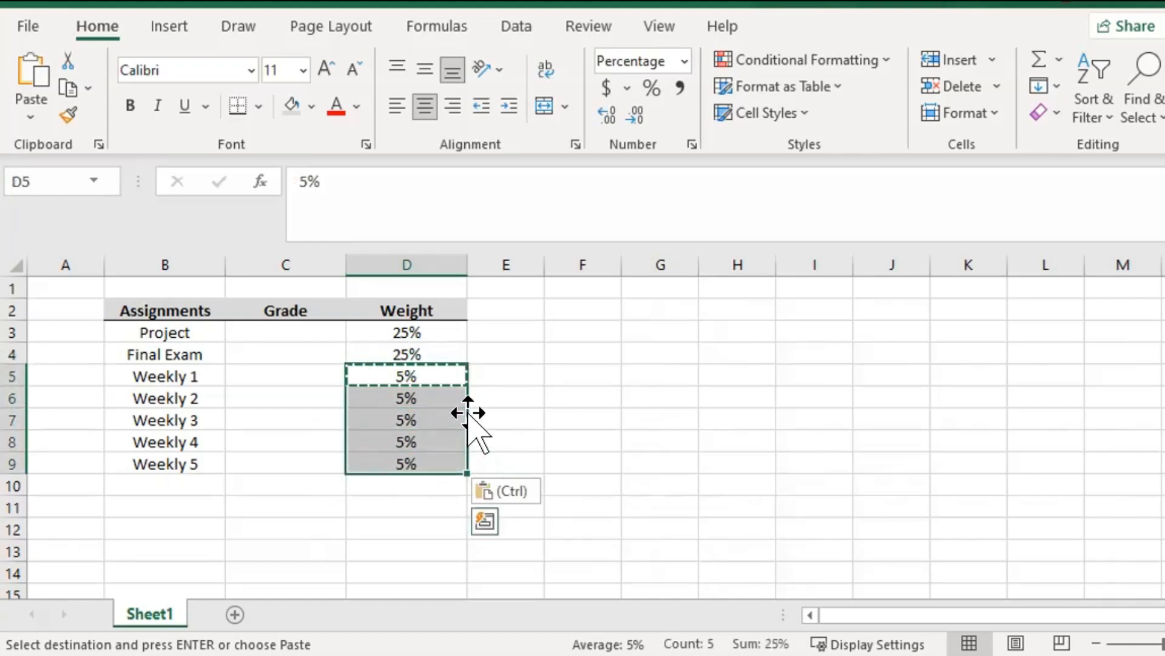
Step: Add the assignments Quiz 1 and Quiz 2 in cells B10 and B11
key("Down")
key("Down")
key("Down")
key("Down")
key("Down")
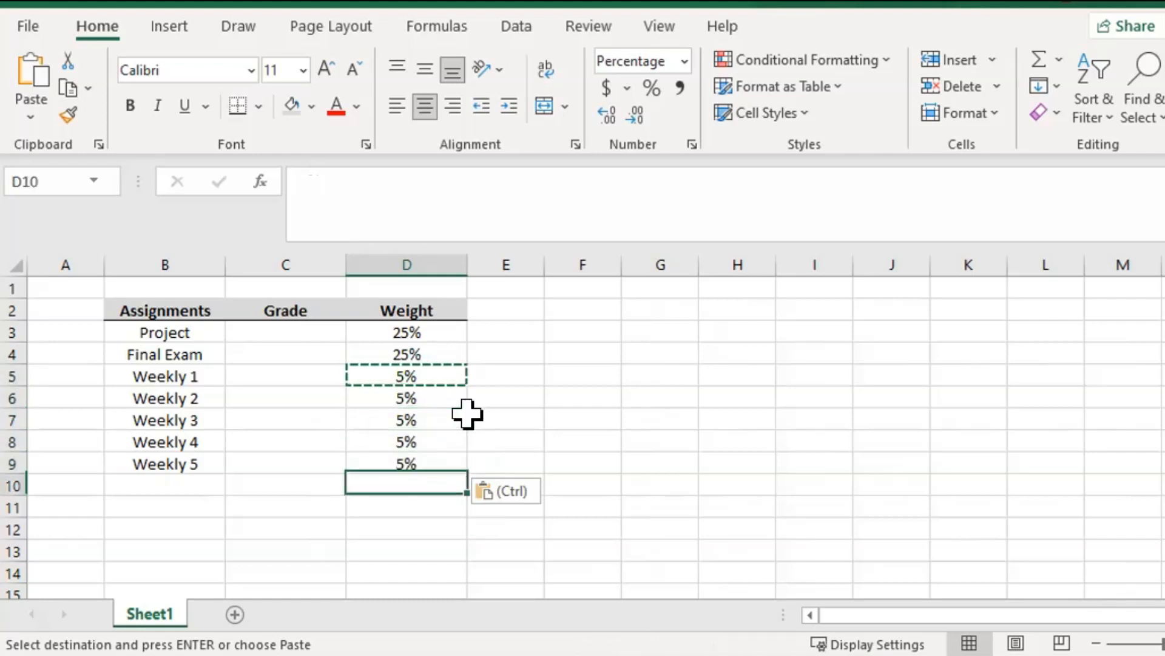
key("Left")
key("Left")
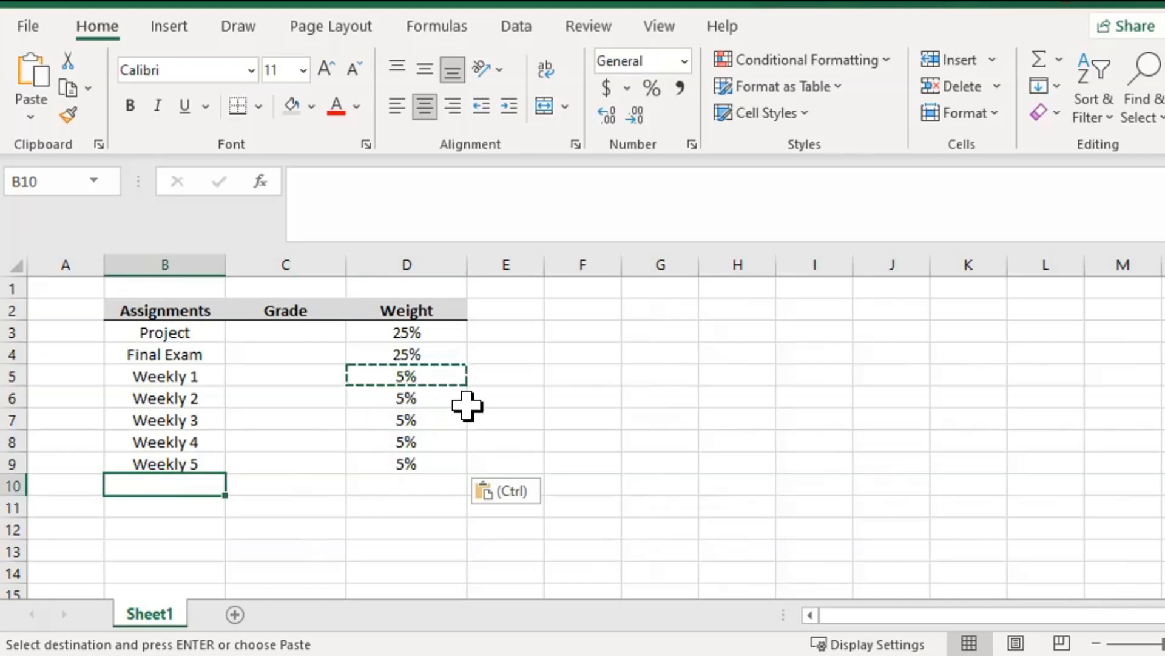
type("Q")
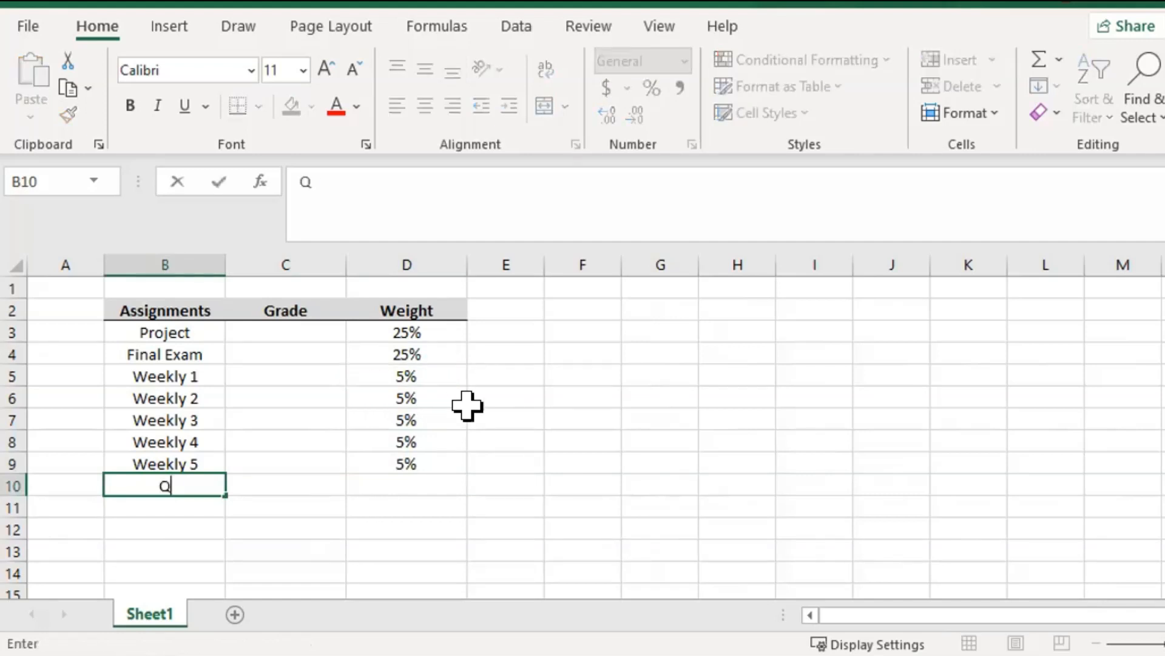
type("uiz 1")
key("Return")
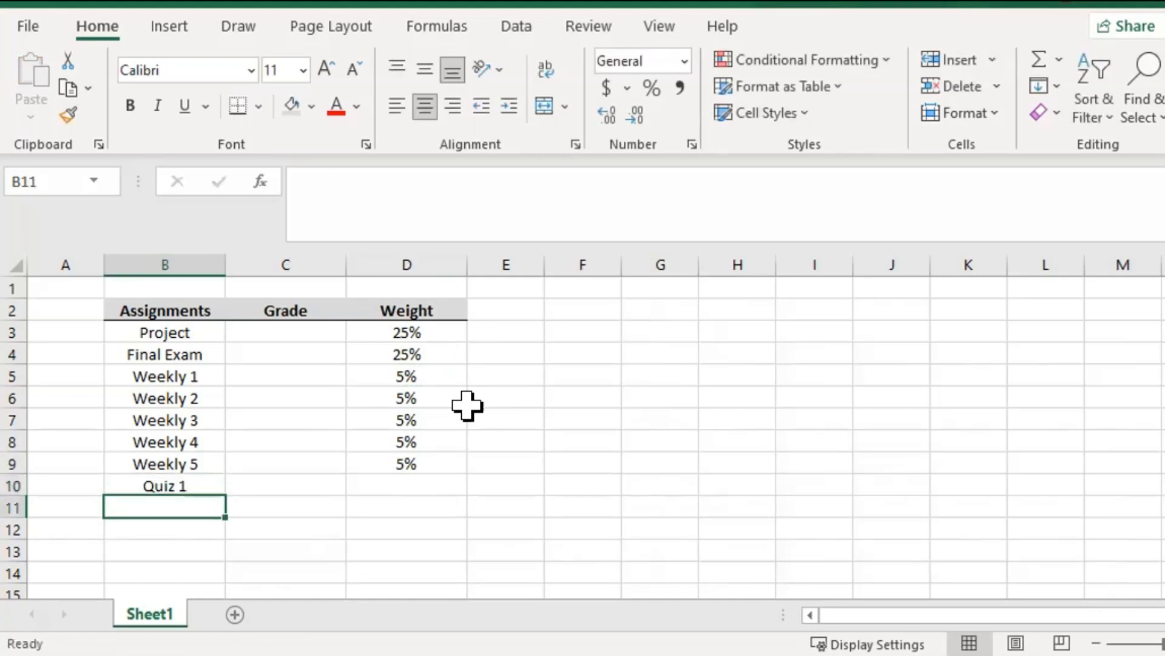
type("Quiz2")
key("BackSpace")
type("2")
key("Return")
Step: Enter a weight of 12.5% for Quiz 1 in cell D10
key("Up")
key("Up")
key("Right")
key("Right")
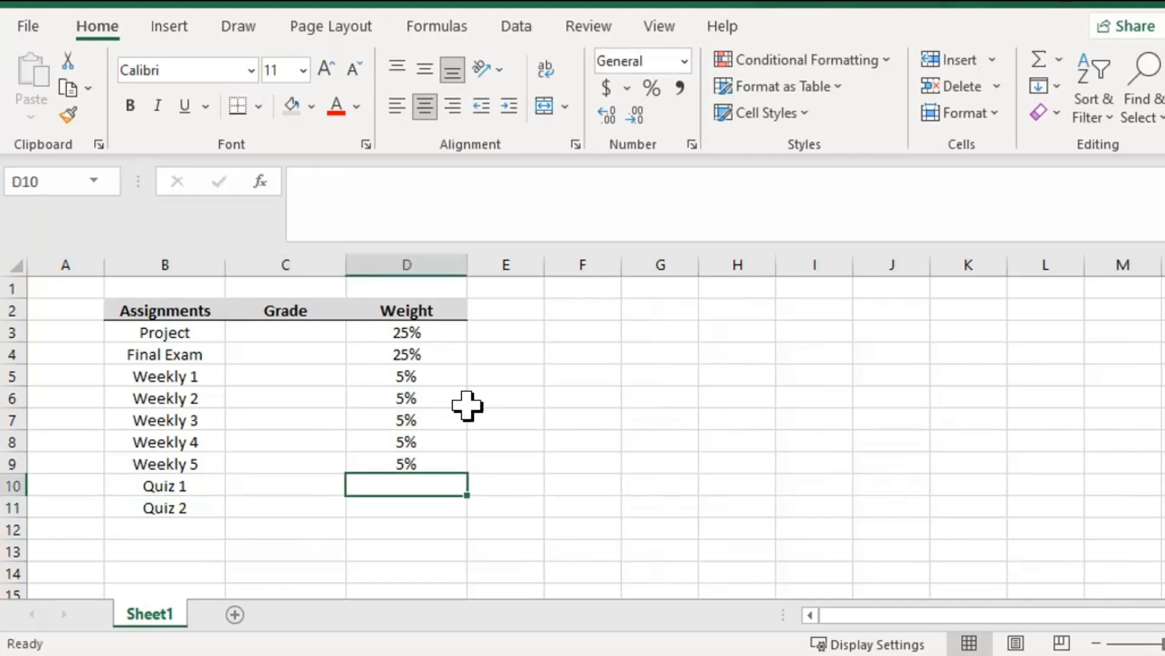
type("12.5")
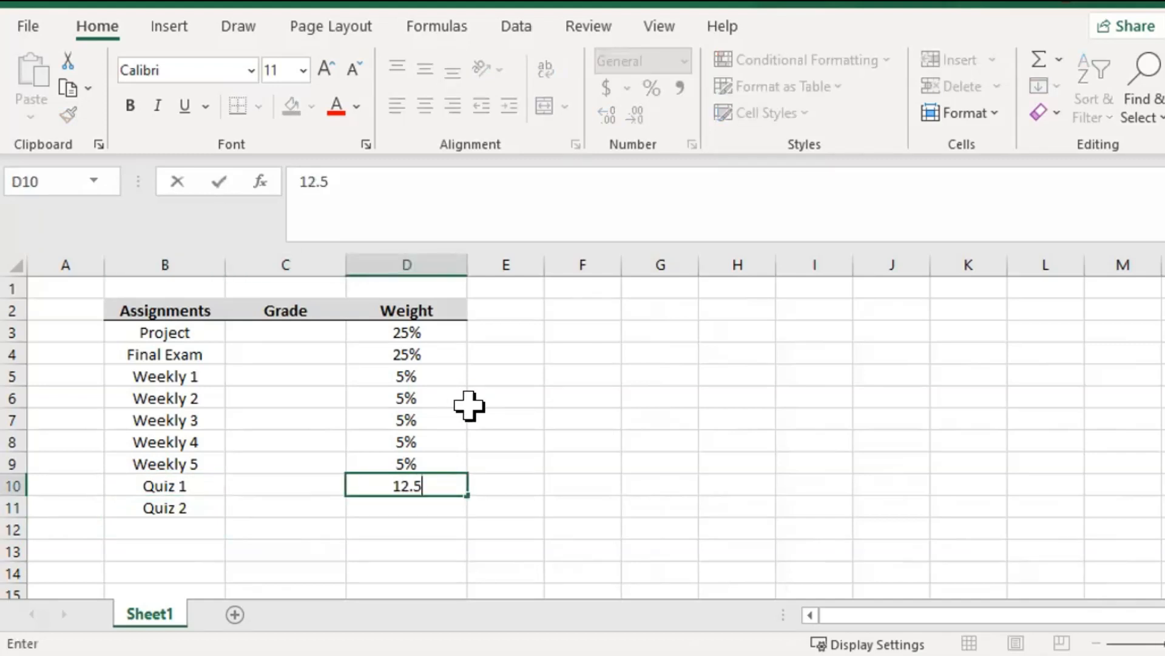
key("Return")
key("Up")
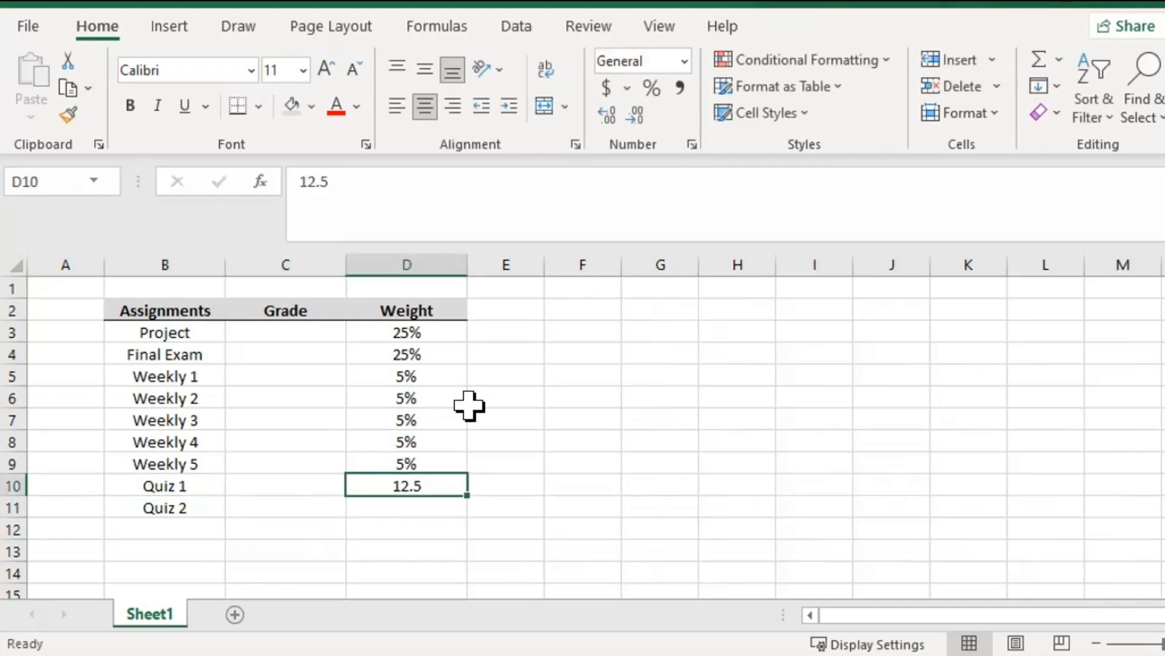
type("12.5")
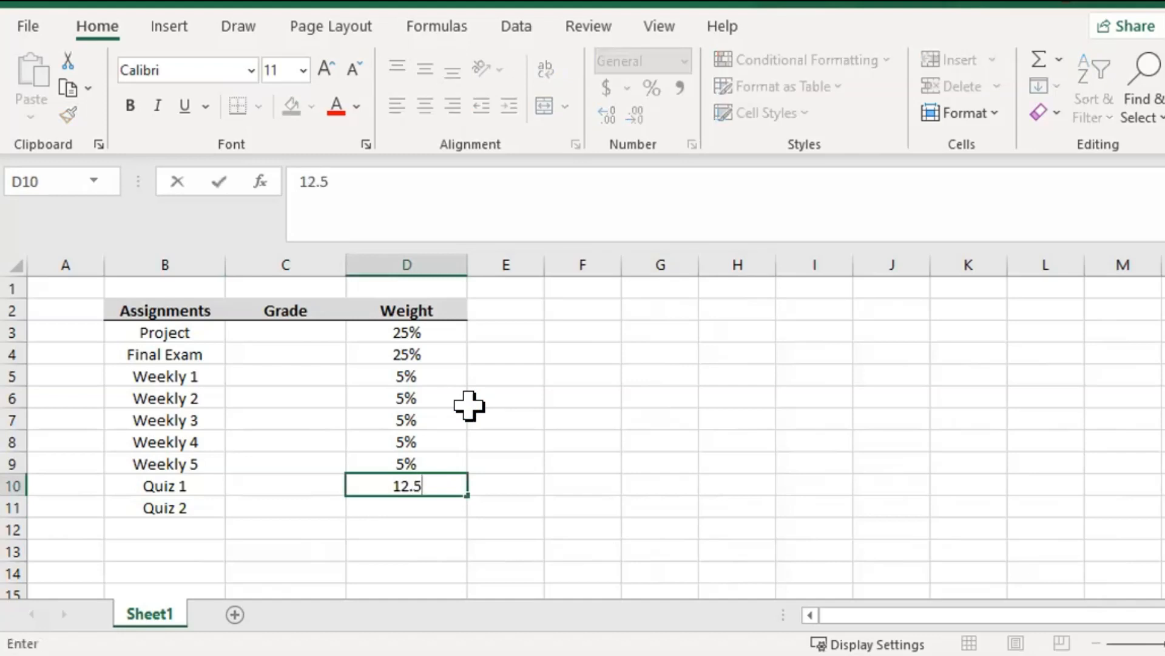
key("Return")
key("Up")
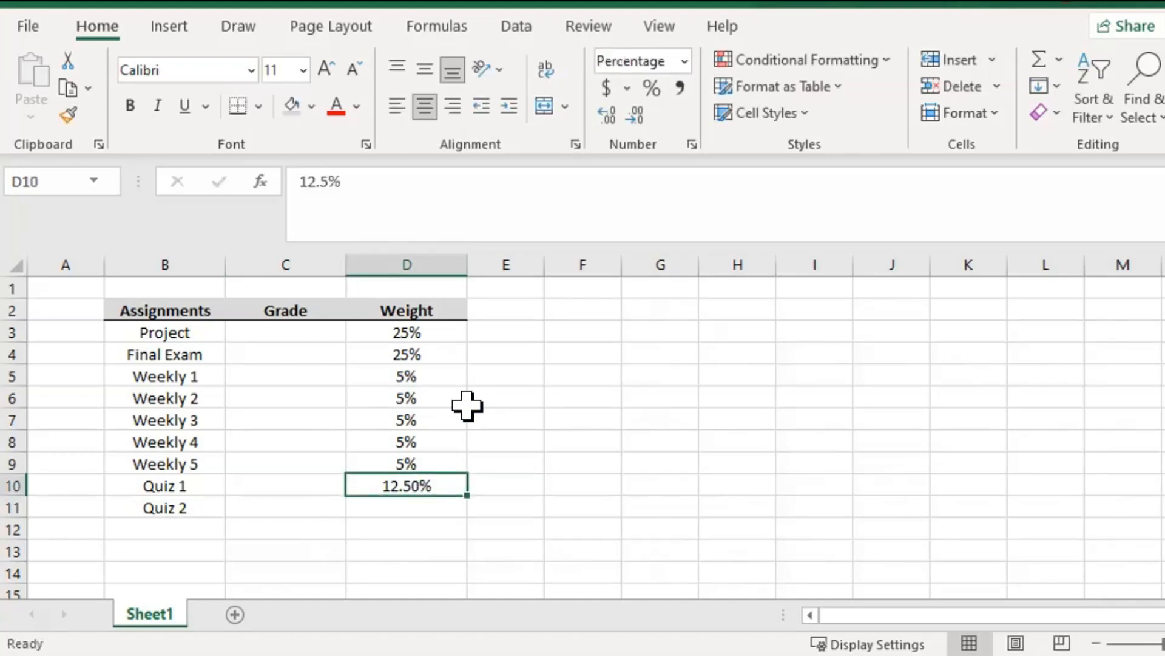
Step: Copy the Quiz 1 weight to Quiz 2 in cell D11
key("ctrl+c")
key("shift+Down")
key("ctrl+v")
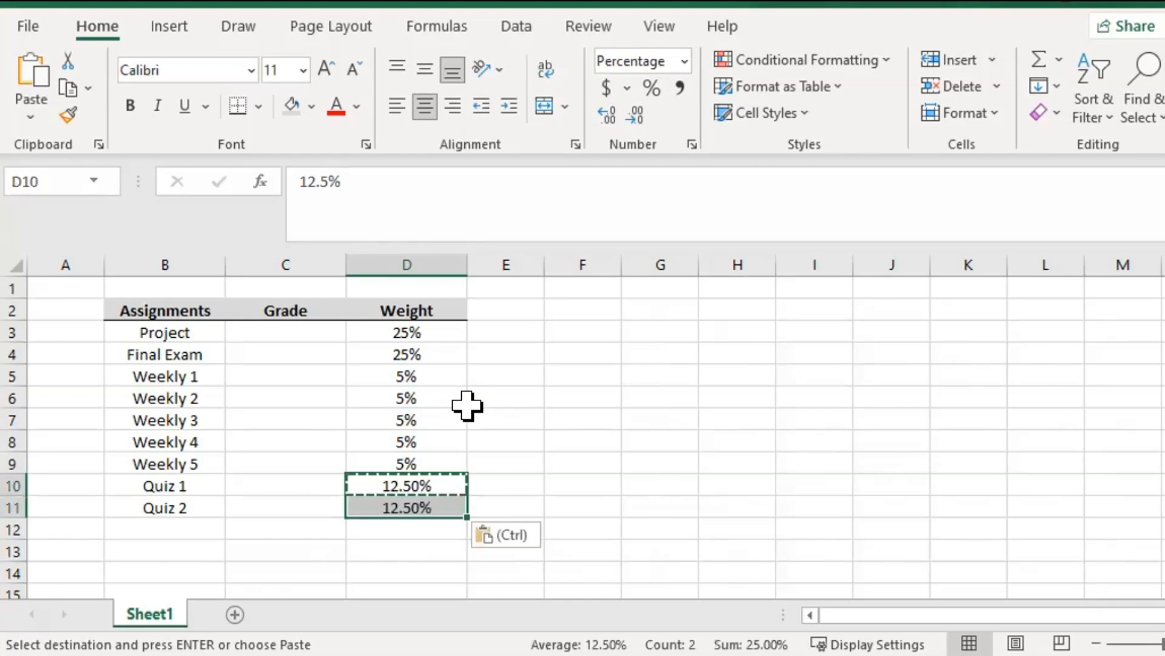
Step: Check the sum of all assignment weights in D3:D11
left_click(439, 372)
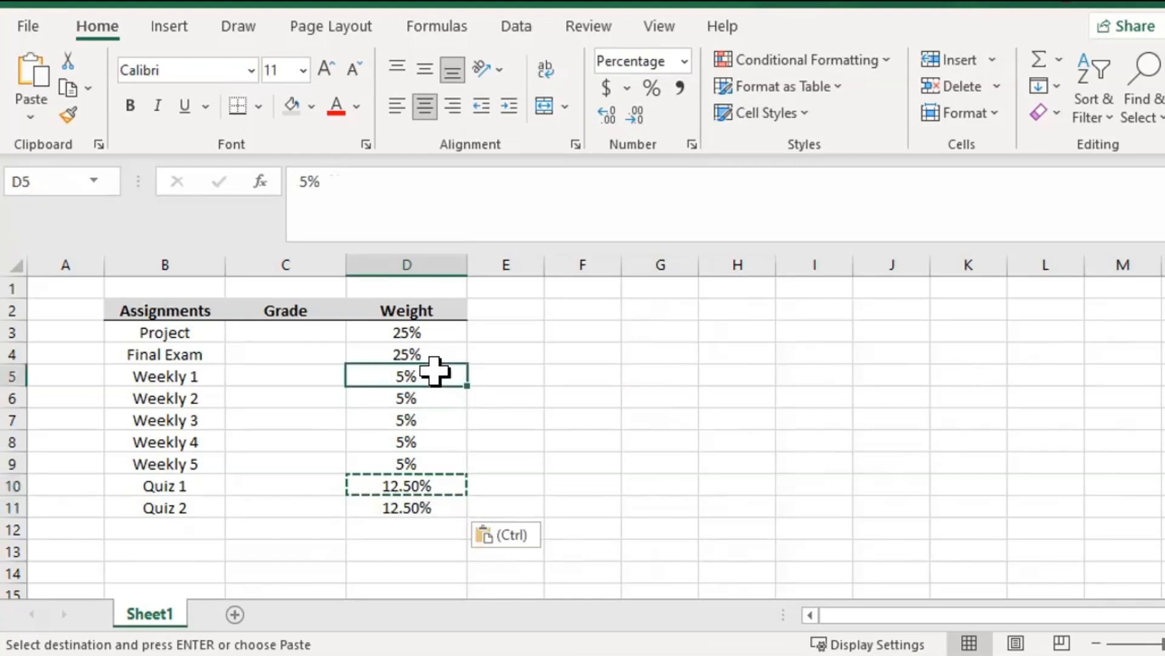
key("Escape")
left_click_drag(442, 331, 433, 511)
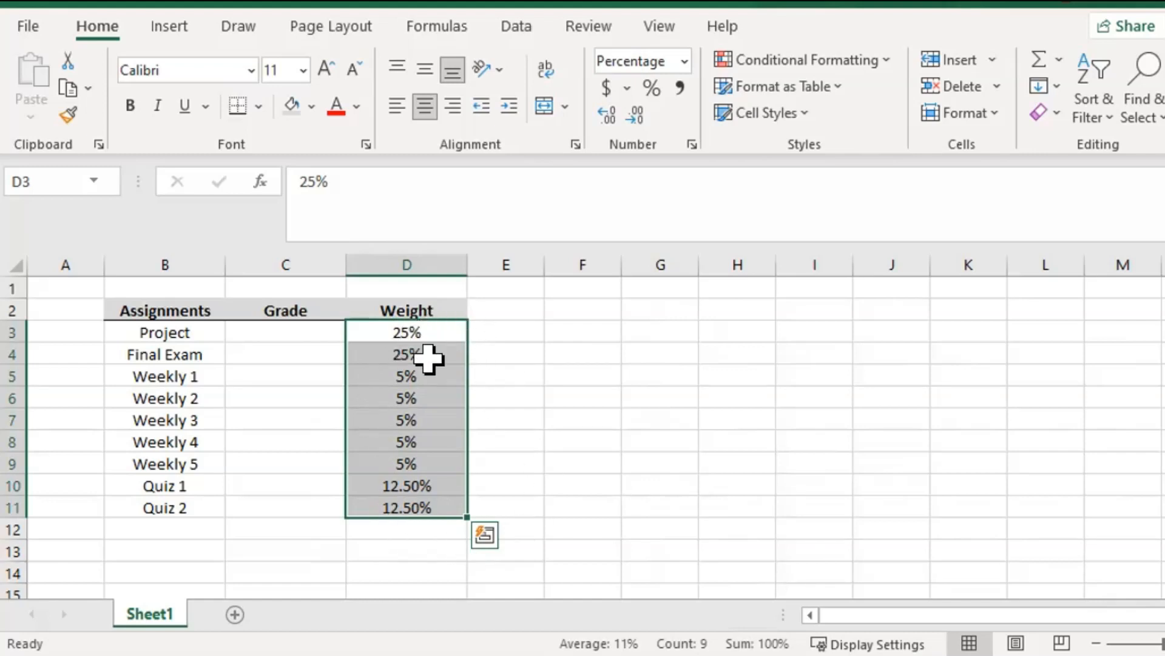
Step: Enter a grade of 100% for both Project and Final Exam in C3 and C4
left_click(309, 332)
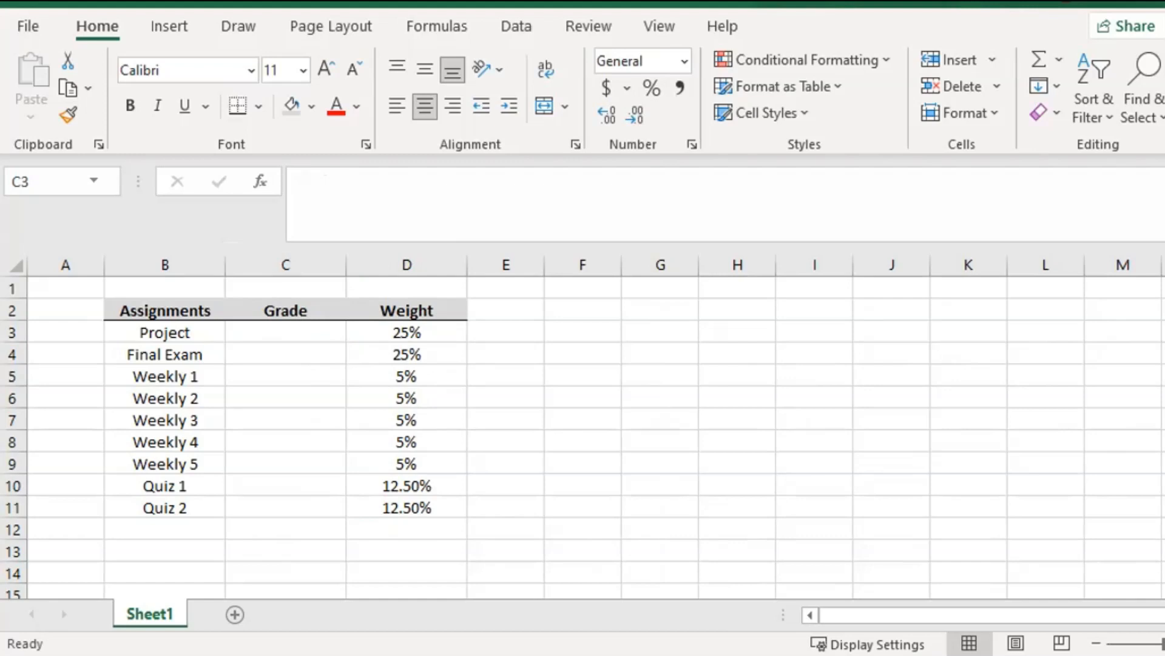
left_click(305, 327)
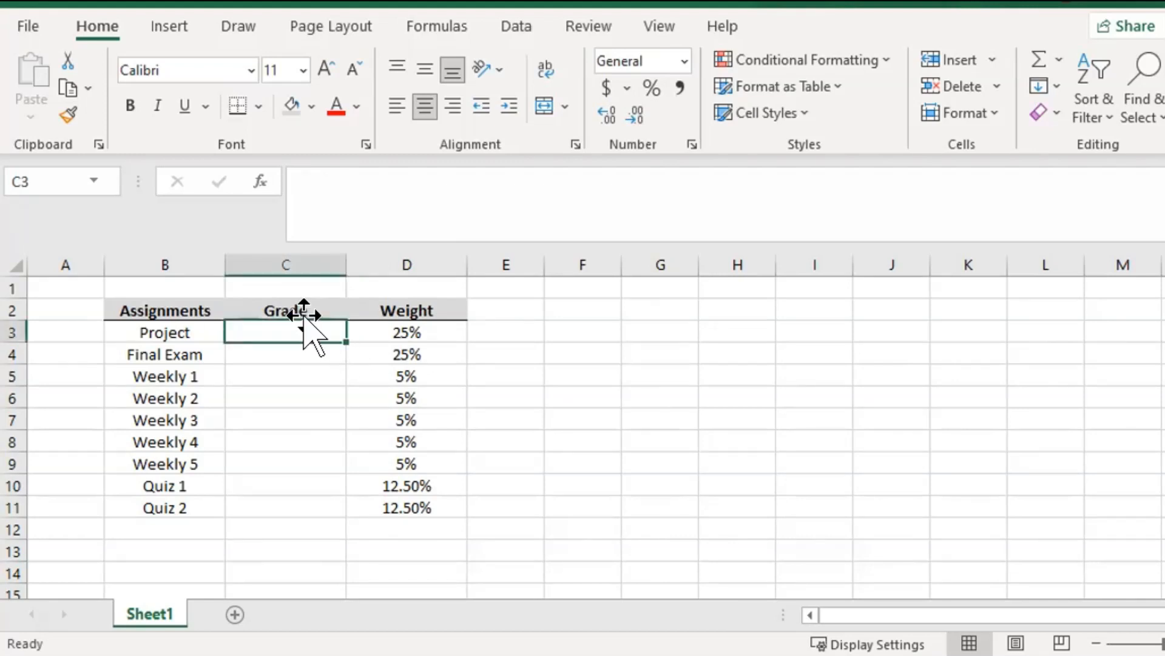
type("100")
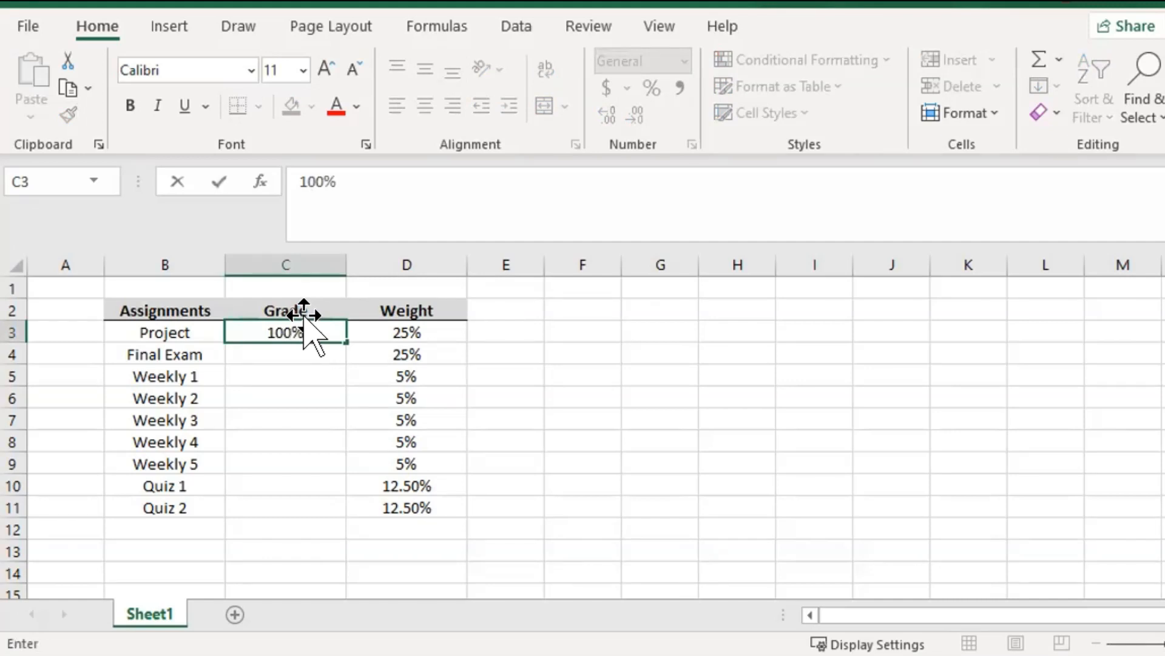
key("Return")
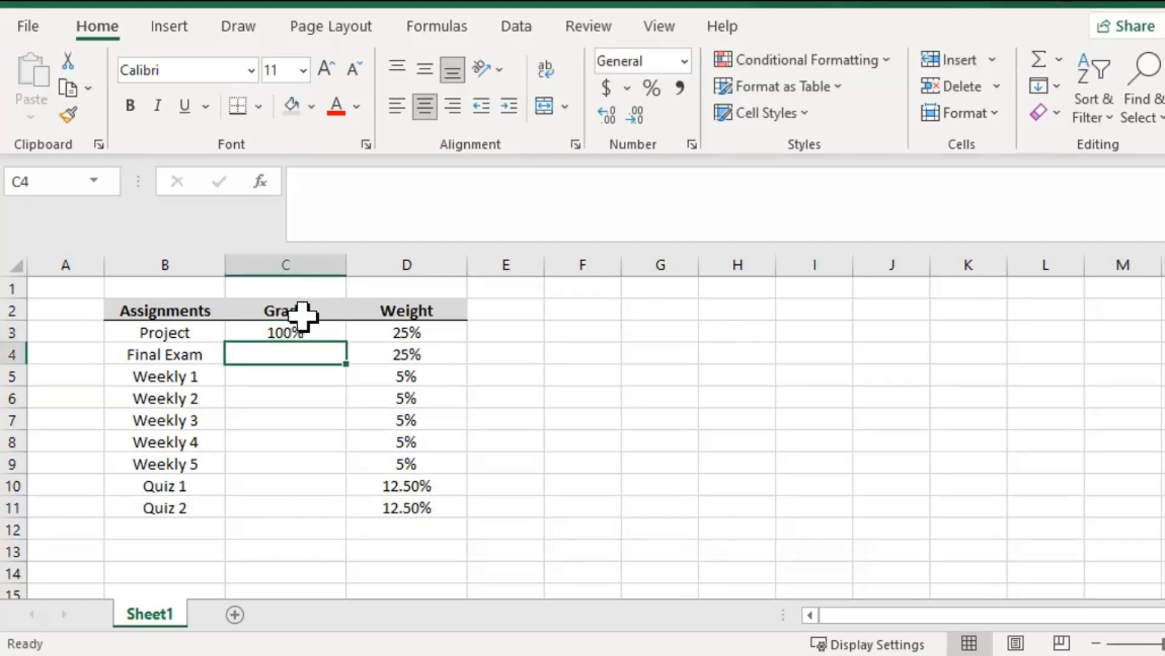
type("100")
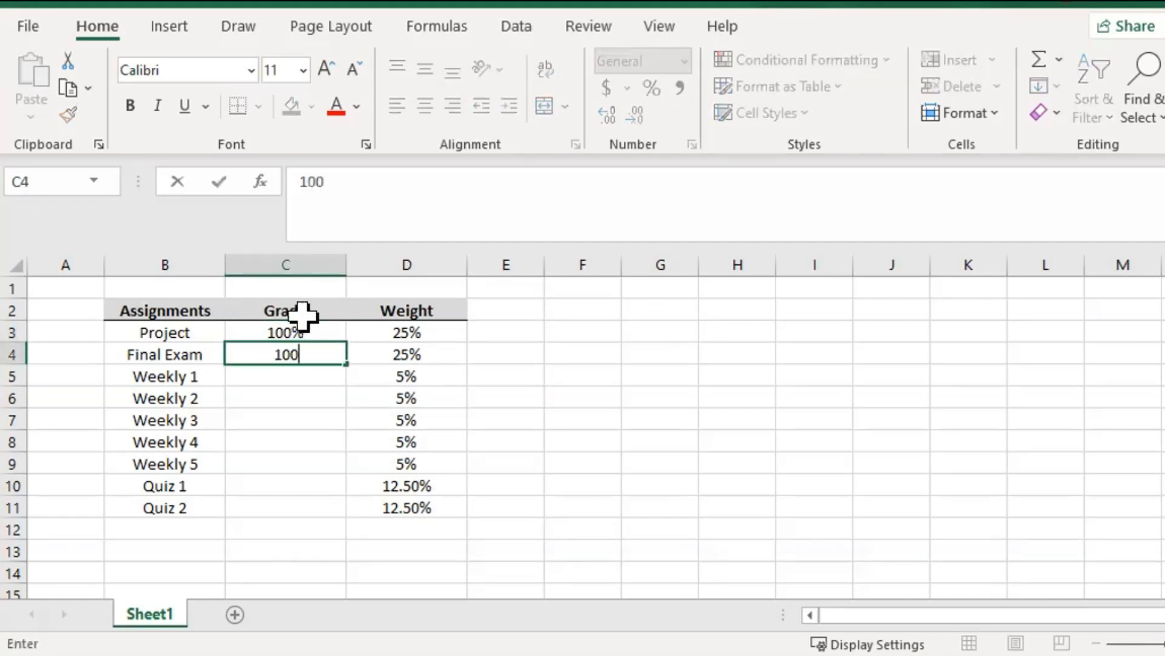
key("Return")
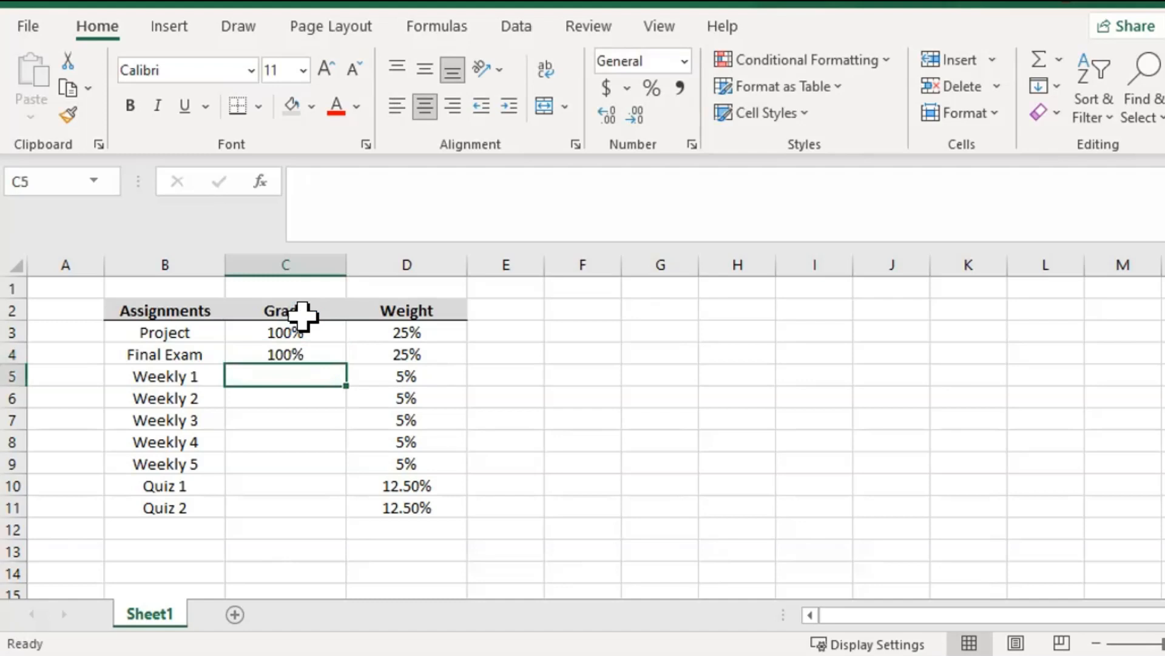
Step: Copy the Final Exam grade of 100% down to the remaining assignments in C5:C11
key("Up")
key("ctrl+c")
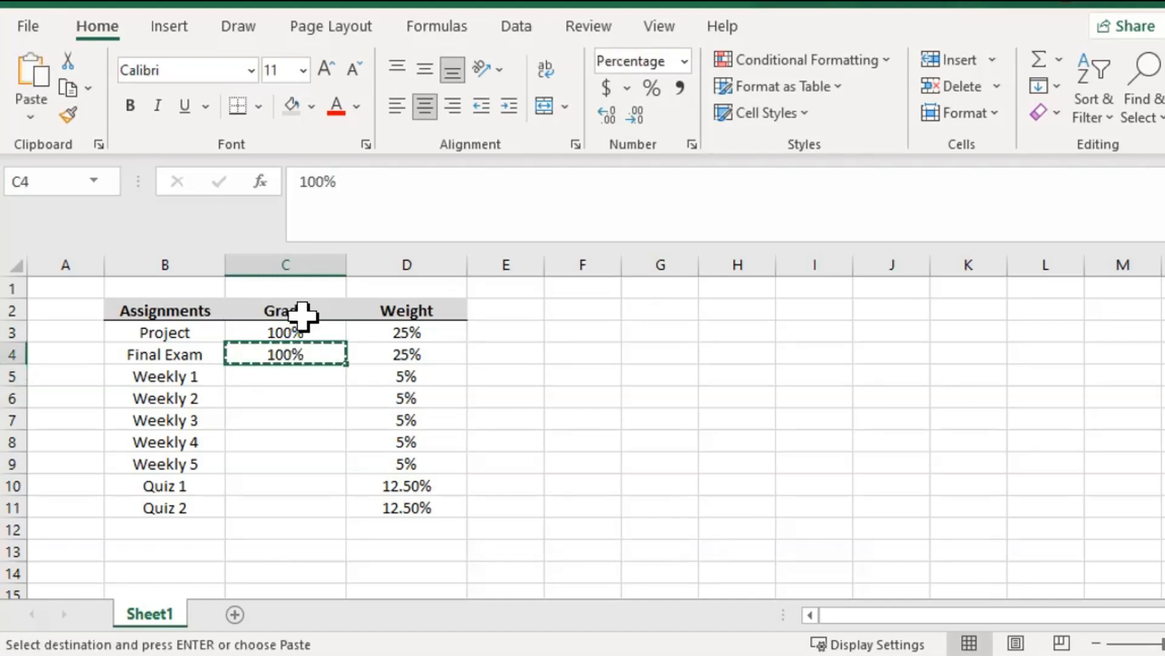
key("shift+Down")
key("shift+Down")
key("shift+Down")
key("shift+Down")
key("shift+Down")
key("shift+Down")
key("shift+Down")
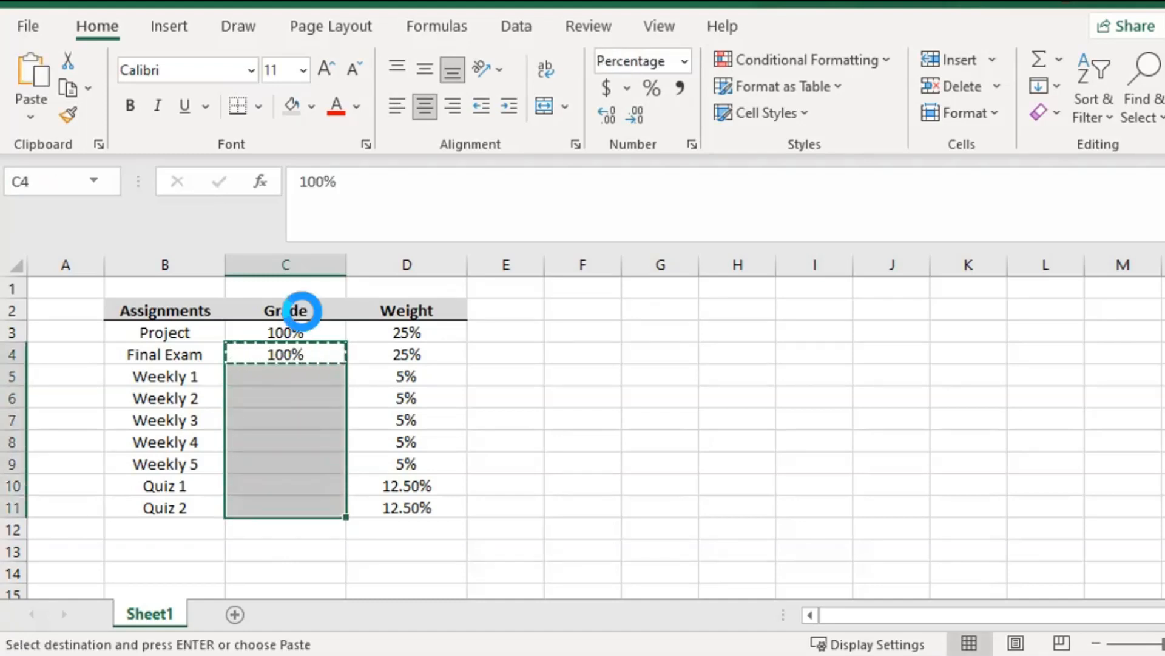
key("ctrl+v")
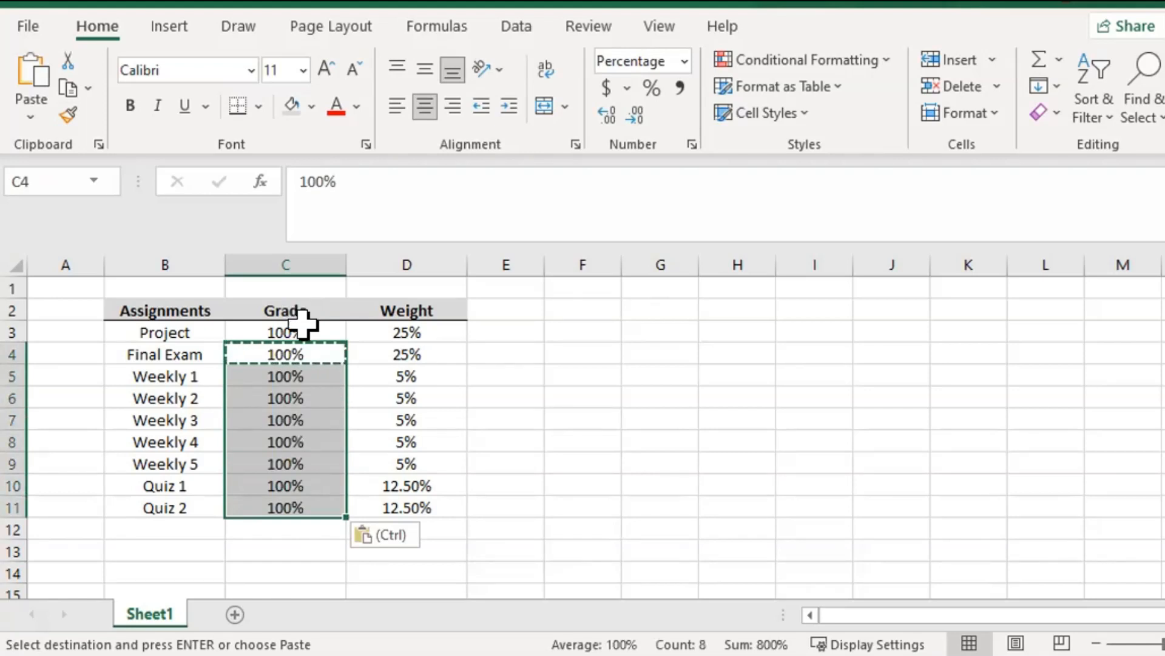
left_click(315, 413)
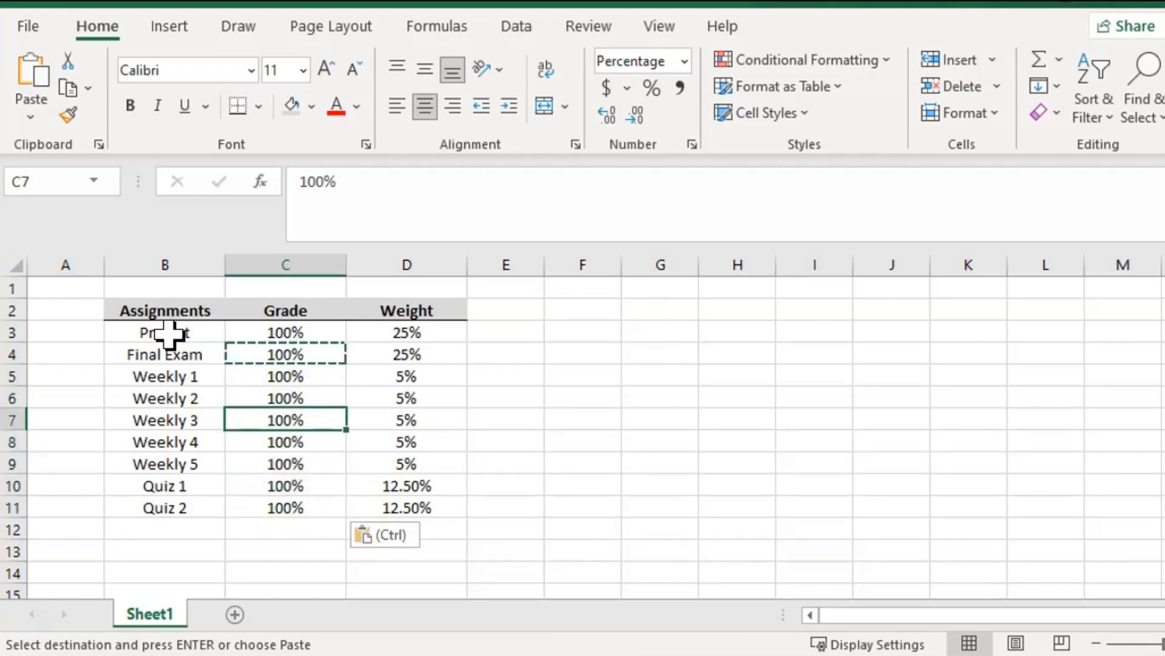
left_click_drag(169, 332, 171, 511)
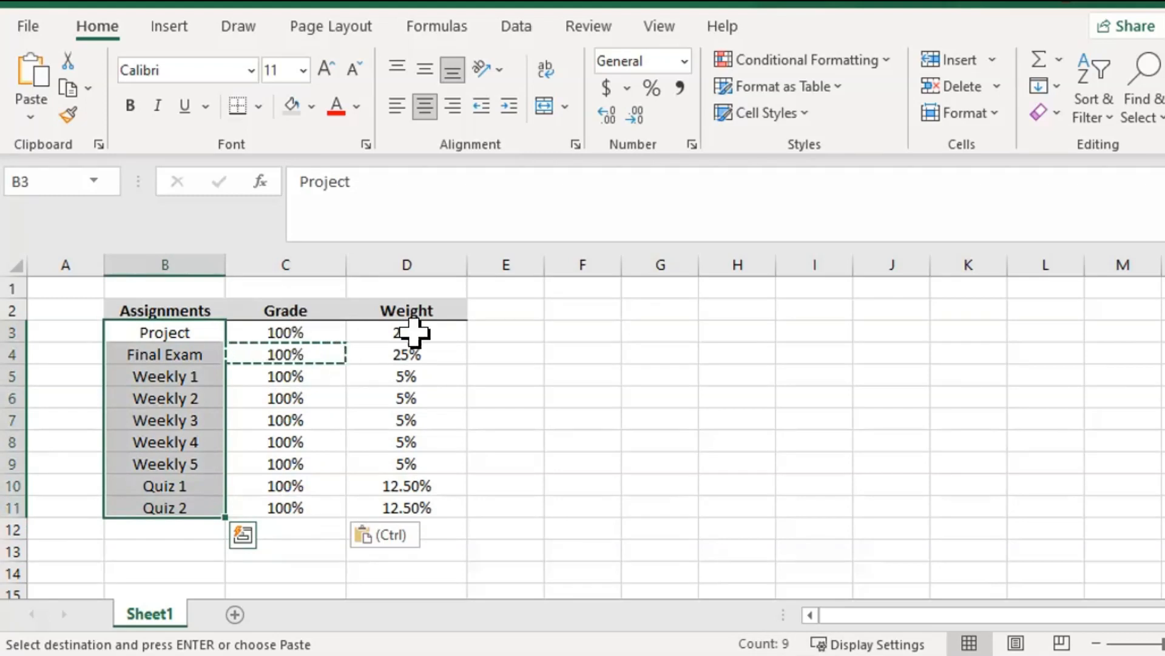
left_click(383, 414)
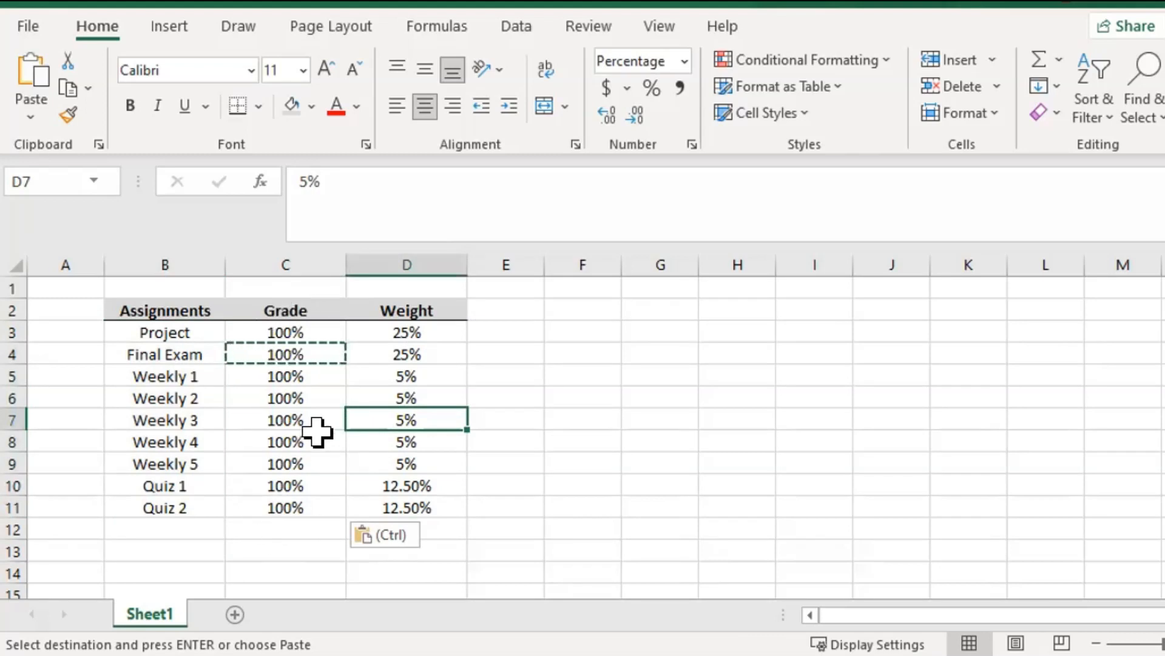
key("Escape")
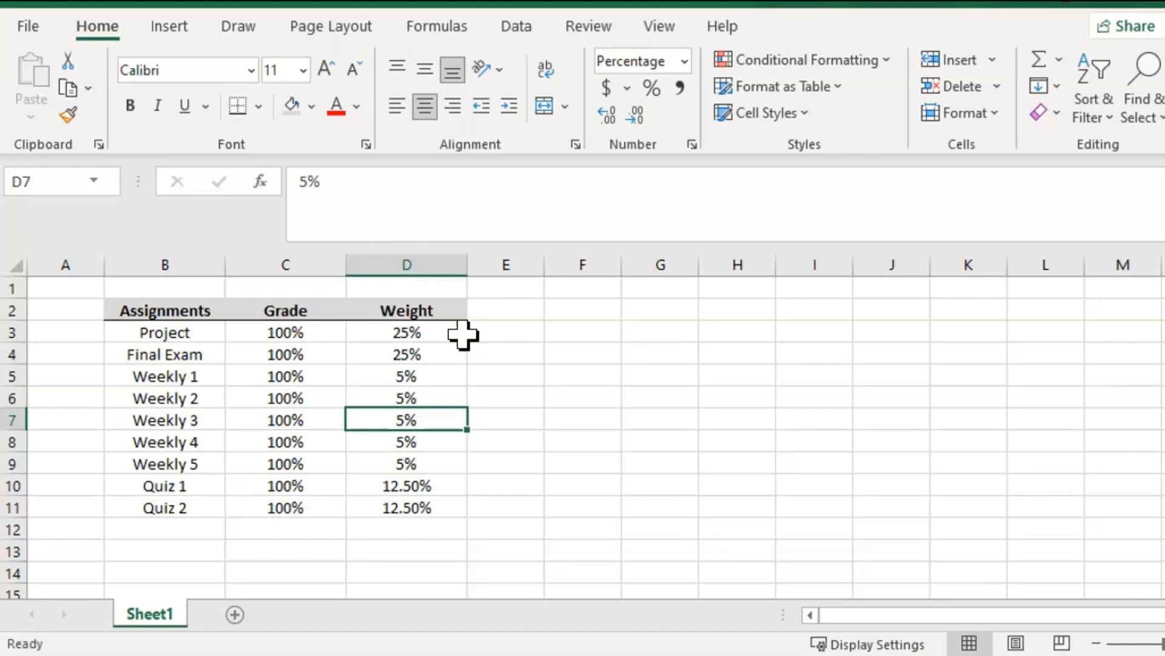
Step: Enter the note "we expect the output in this case to be 100%" in cell C13 below the table
left_click(303, 546)
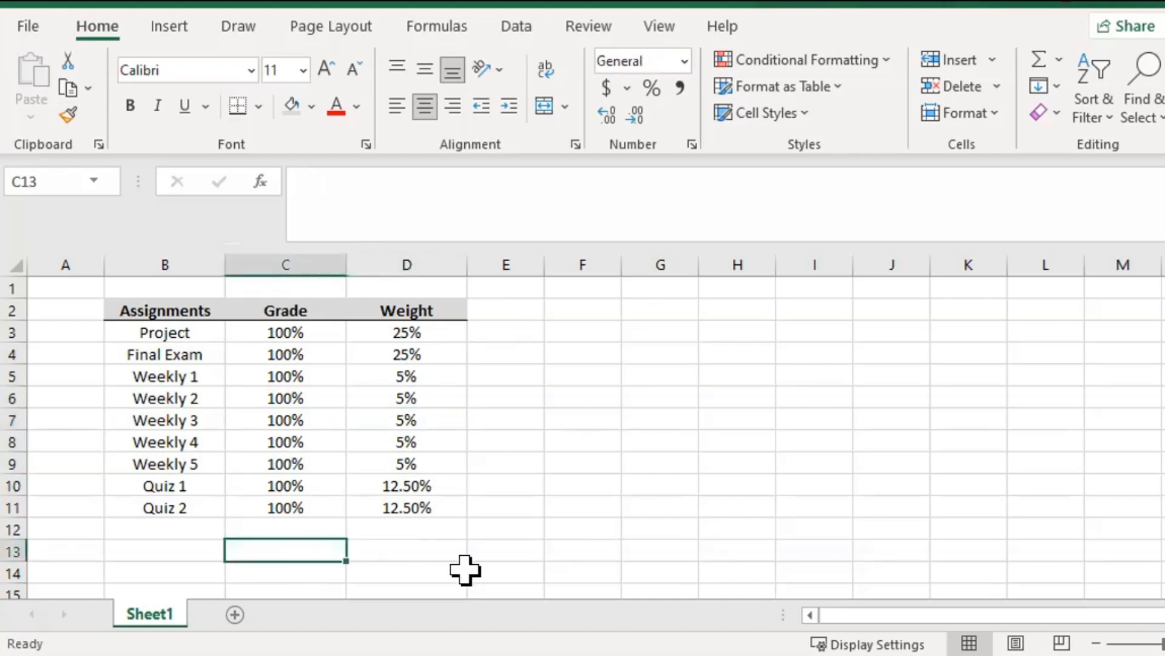
type("we exp")
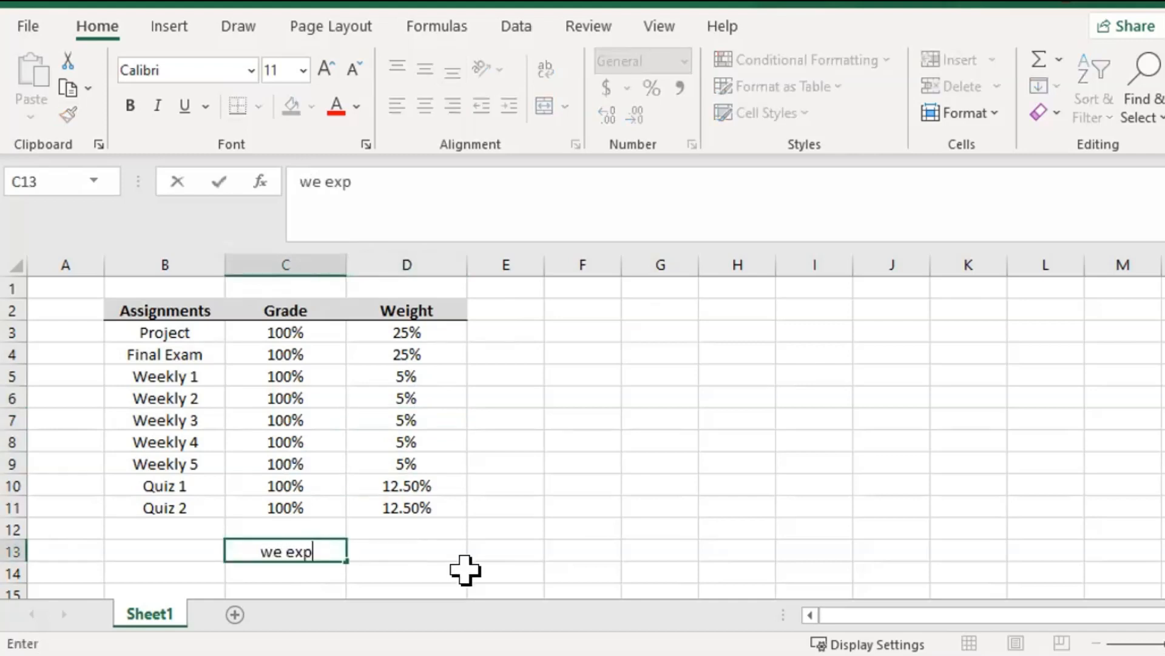
type("ect the o")
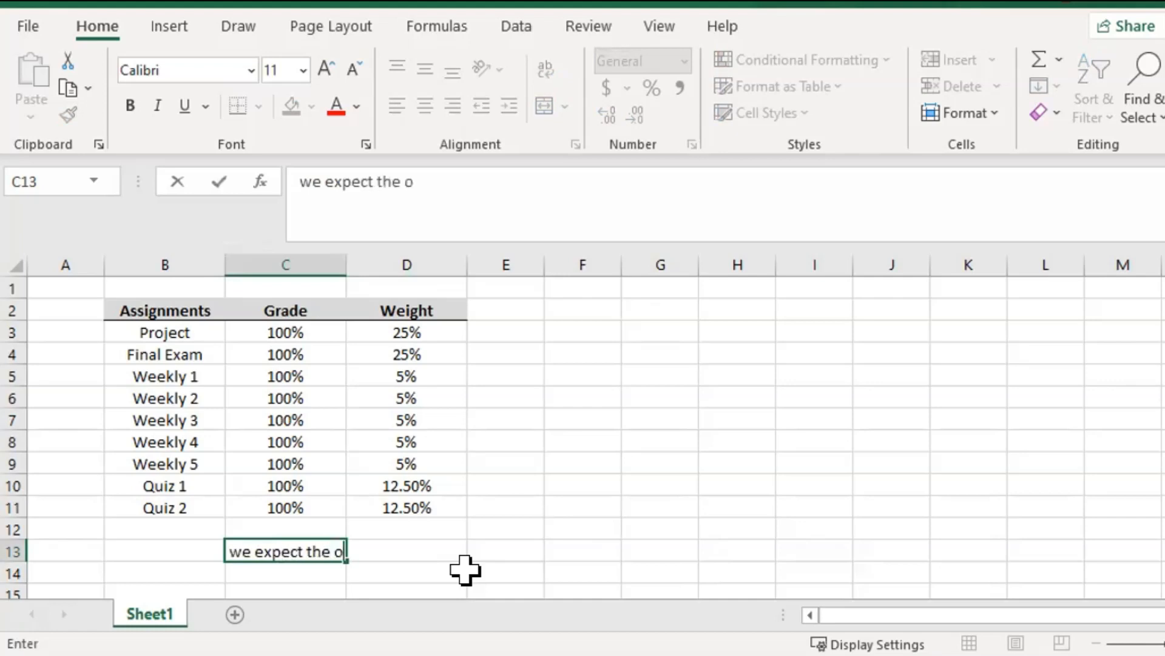
type("utput in th")
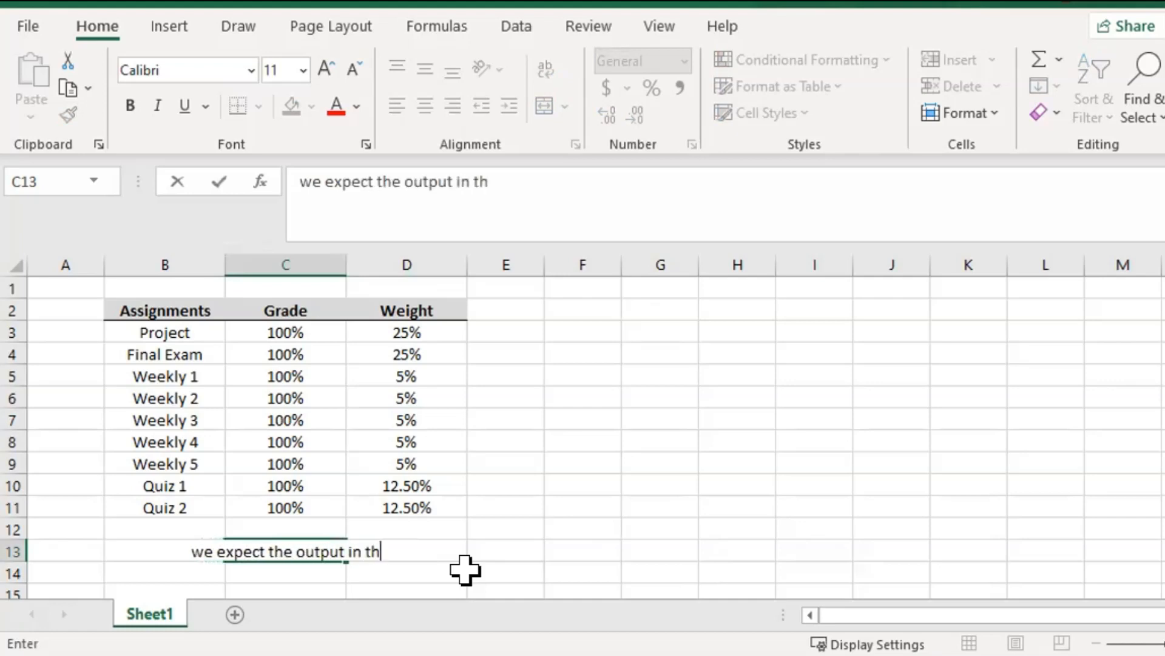
type("is case to be")
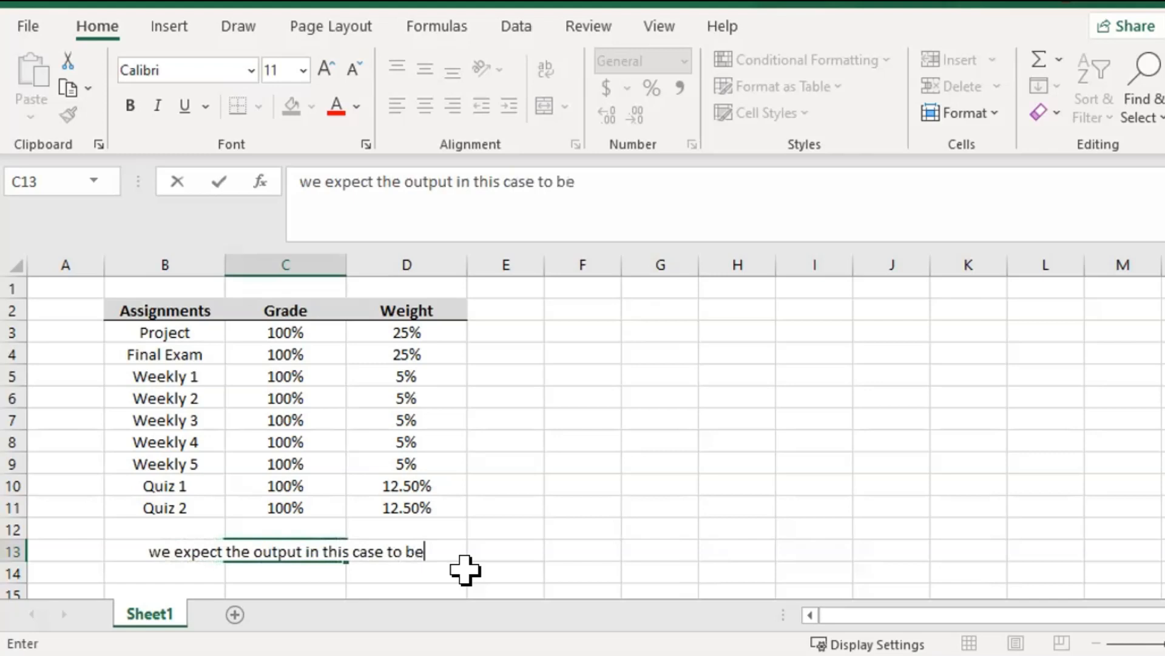
type(" 100%")
key("Return")
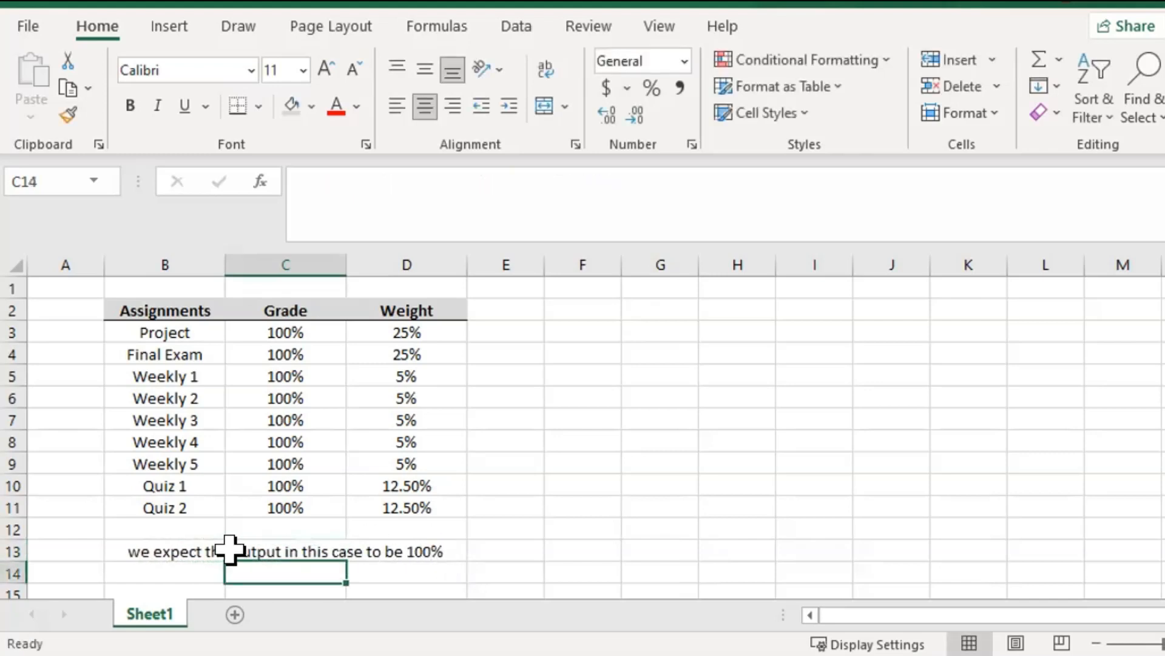
Step: Enter the heading "Weighted Grade" in cell E2, next to the Weight heading
left_click(159, 549)
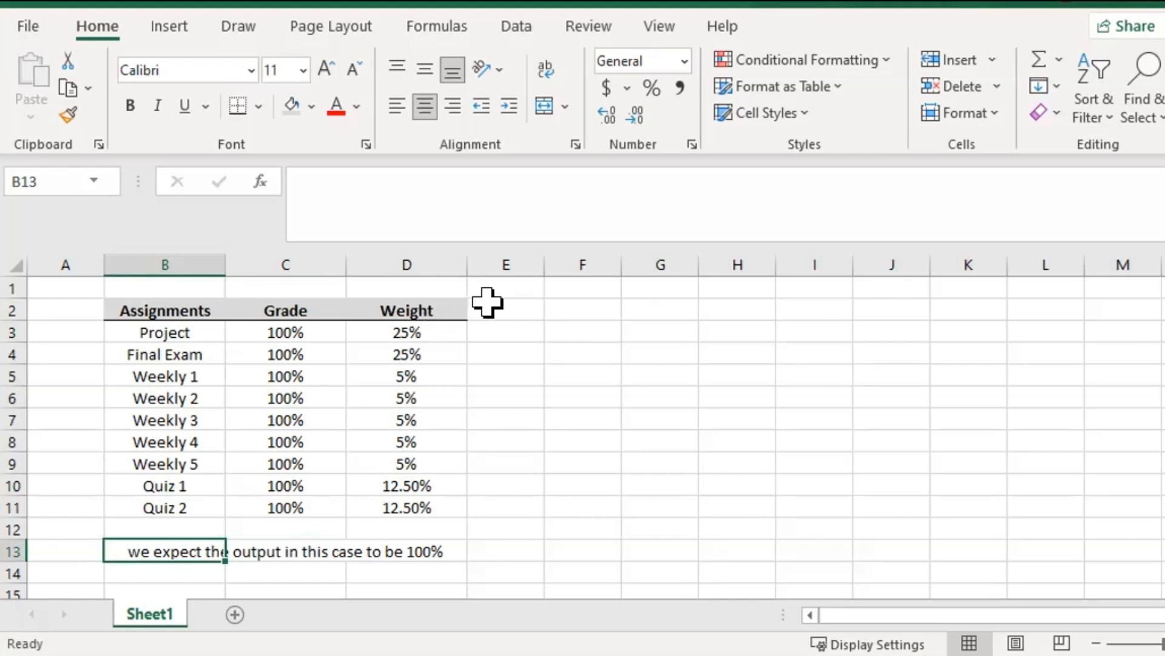
left_click(507, 305)
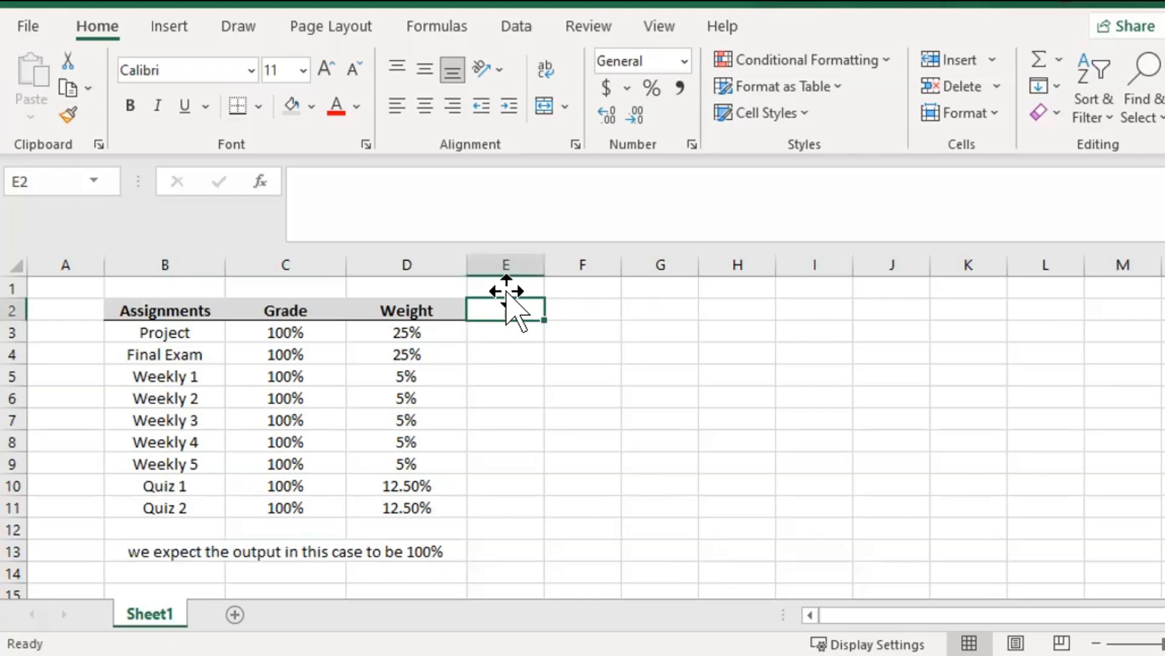
type("Weighted")
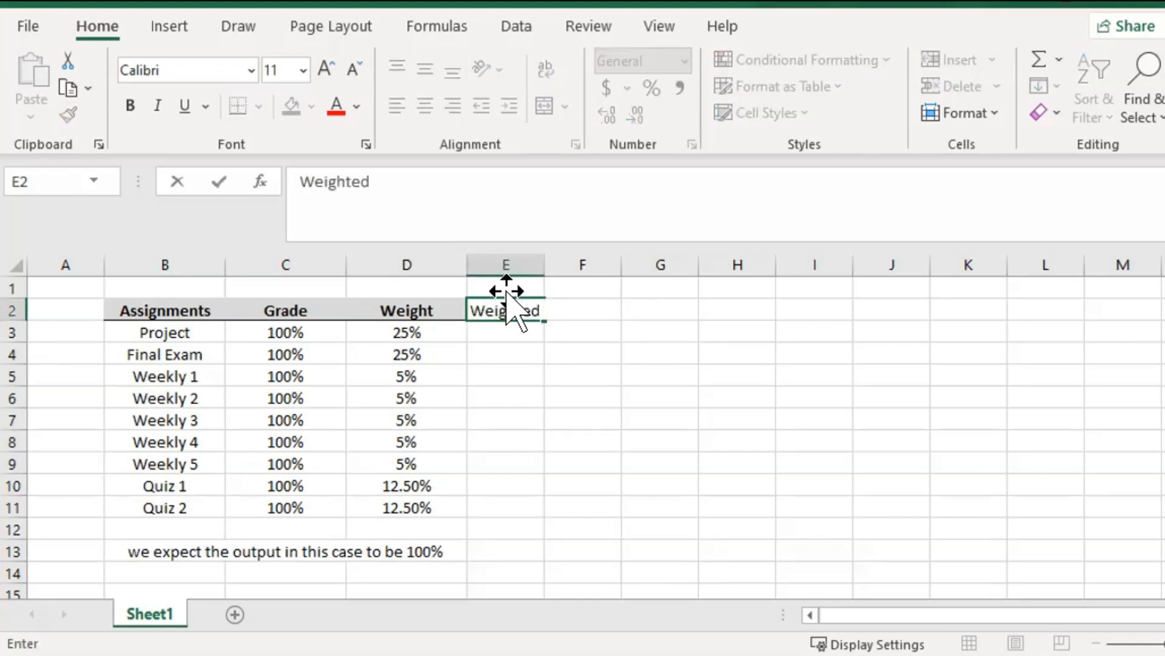
type(" Grade")
key("Return")
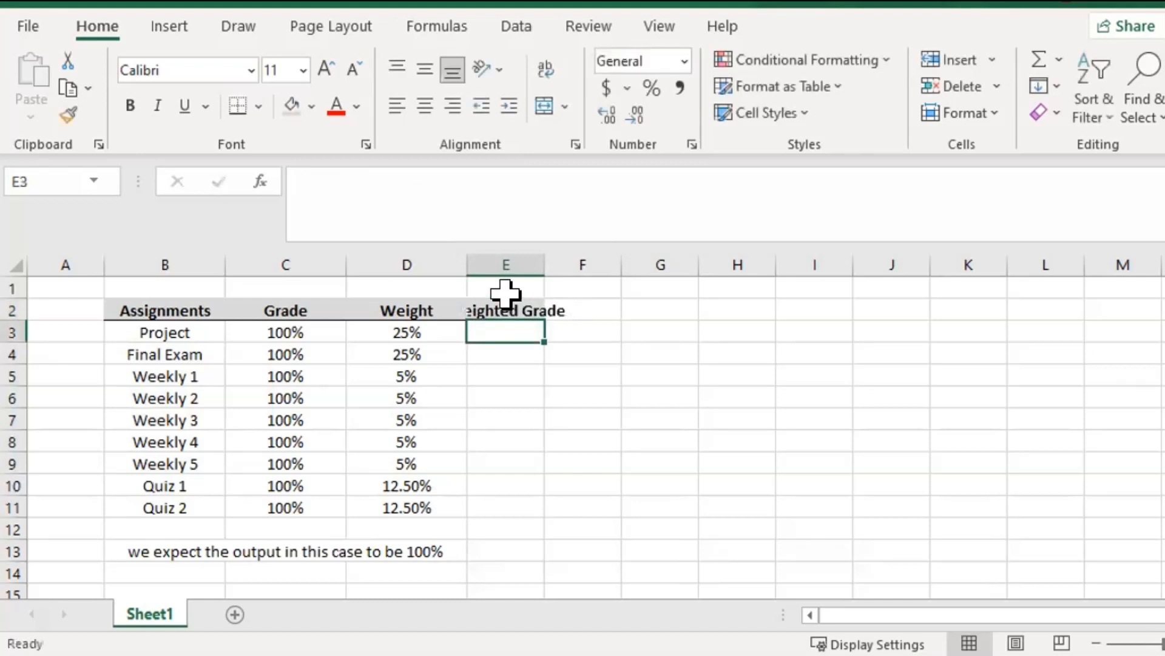
Step: Widen column E to fit the Weighted Grade heading
left_click(513, 261)
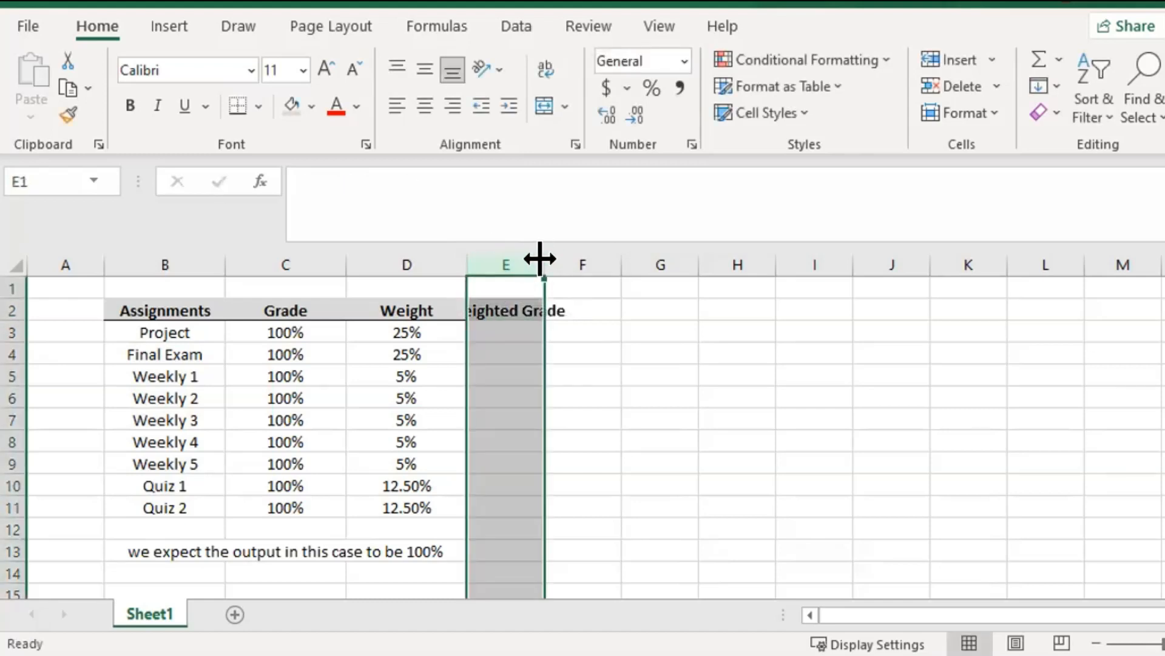
double_click(541, 260)
left_click(693, 402)
Step: Copy the formatting of the Weight heading in D2 onto the Weighted Grade heading in E2
left_click(422, 304)
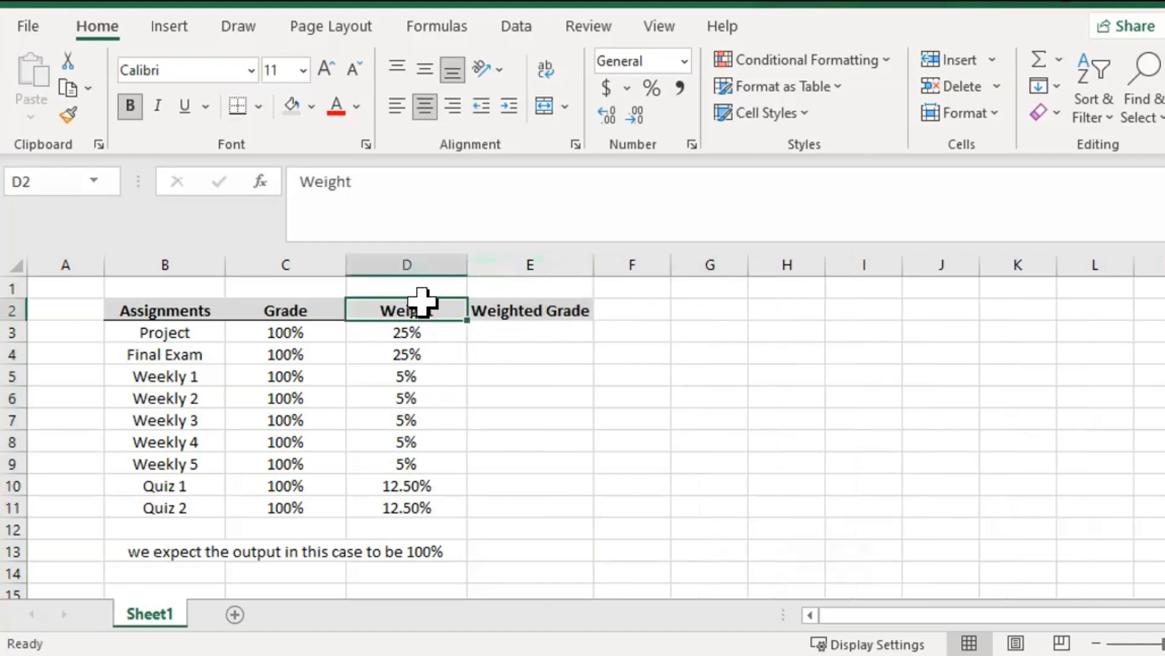
left_click(68, 115)
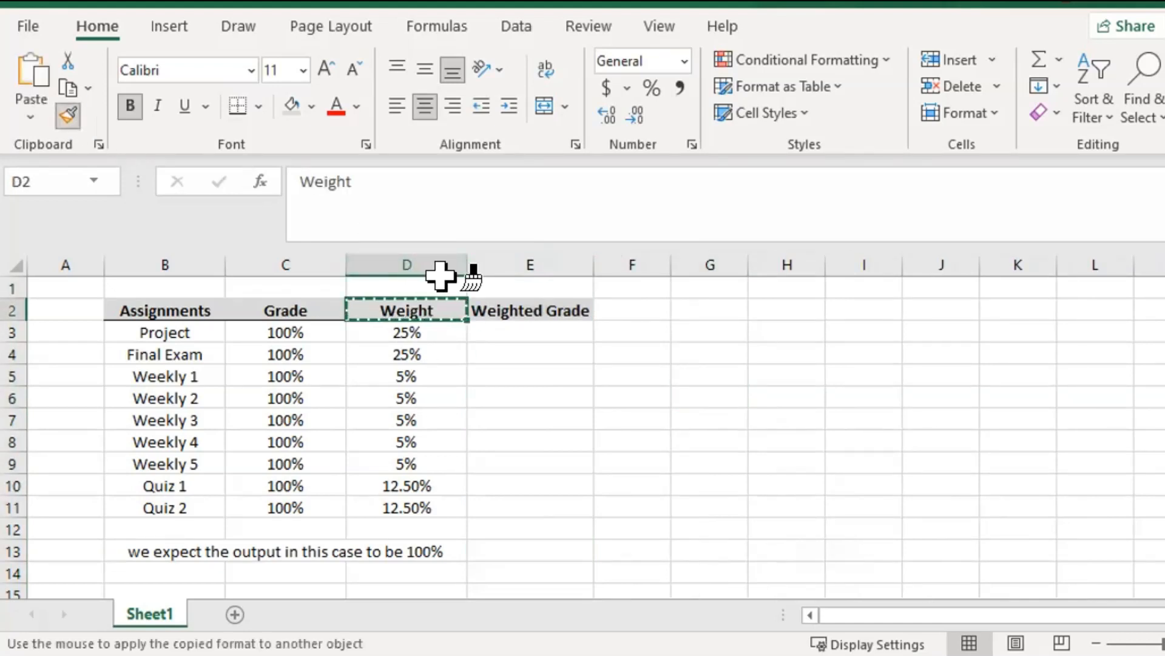
left_click(489, 308)
left_click(541, 372)
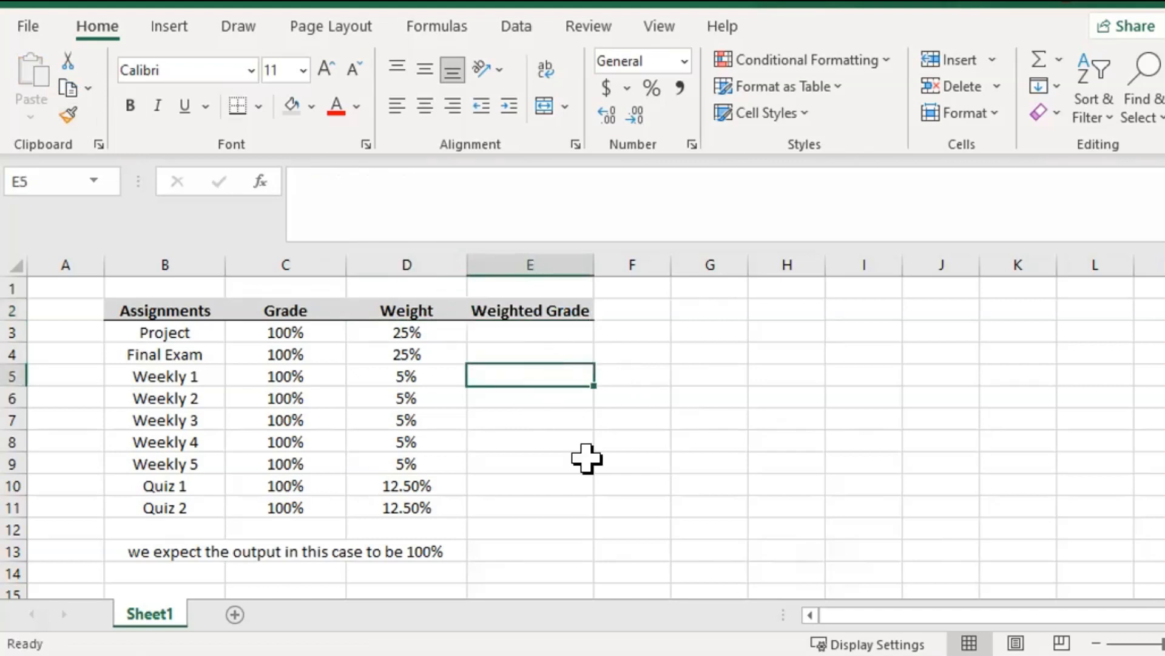
Step: Calculate the Project's weighted grade in E3 with the formula =C3*D3
left_click(588, 340)
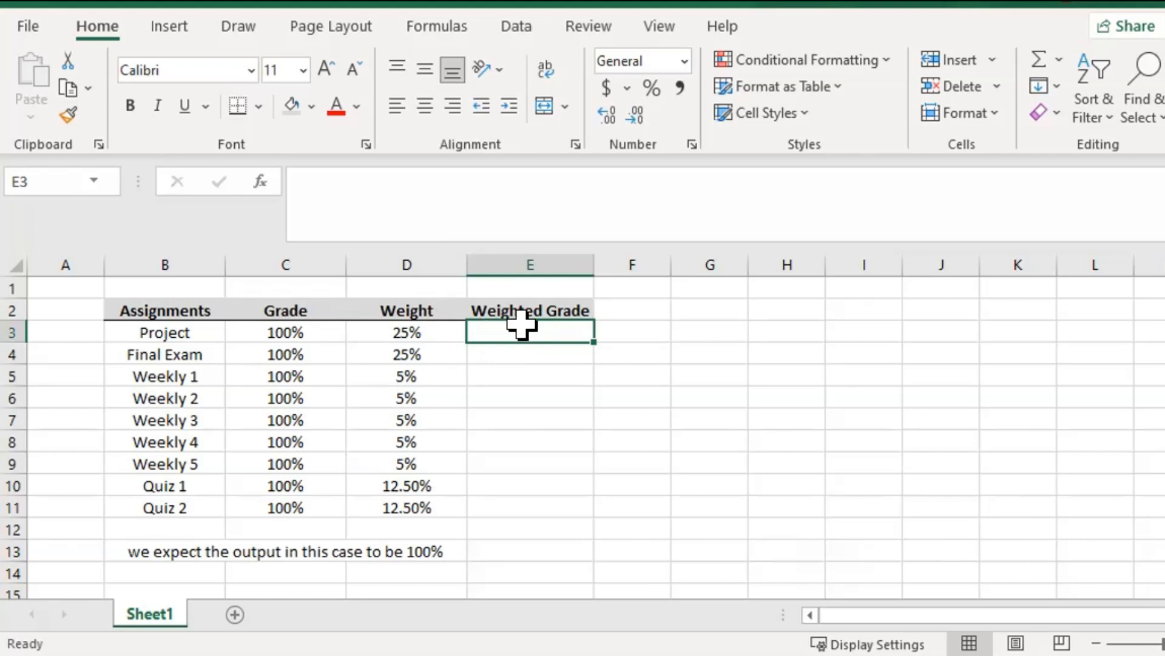
type("=")
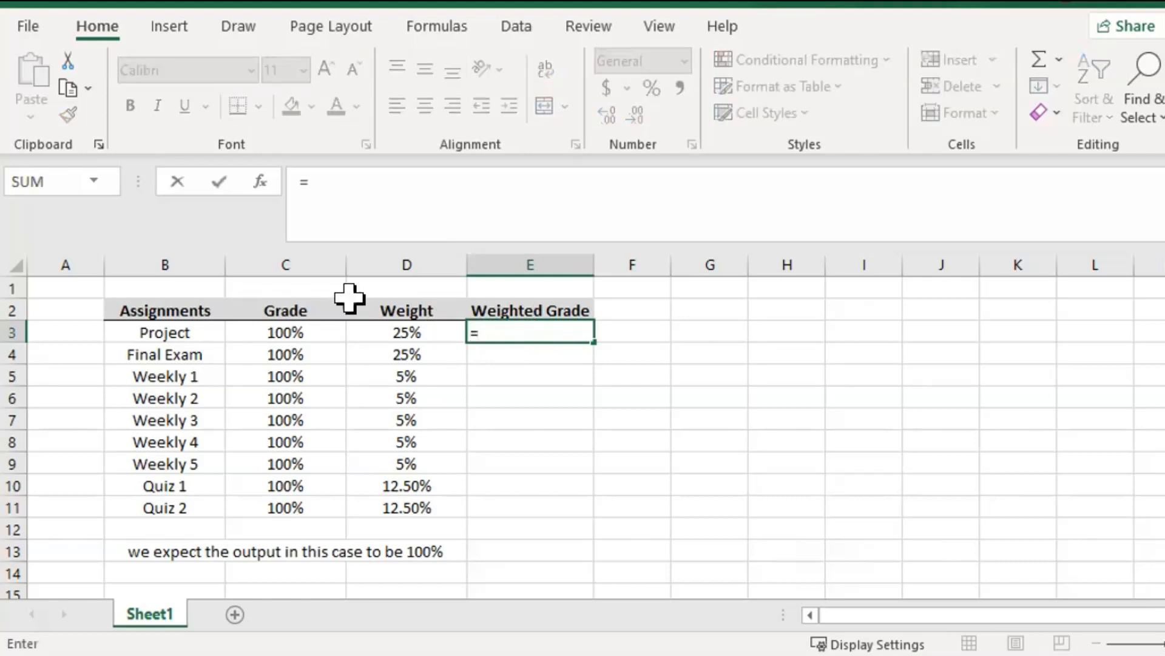
left_click(285, 333)
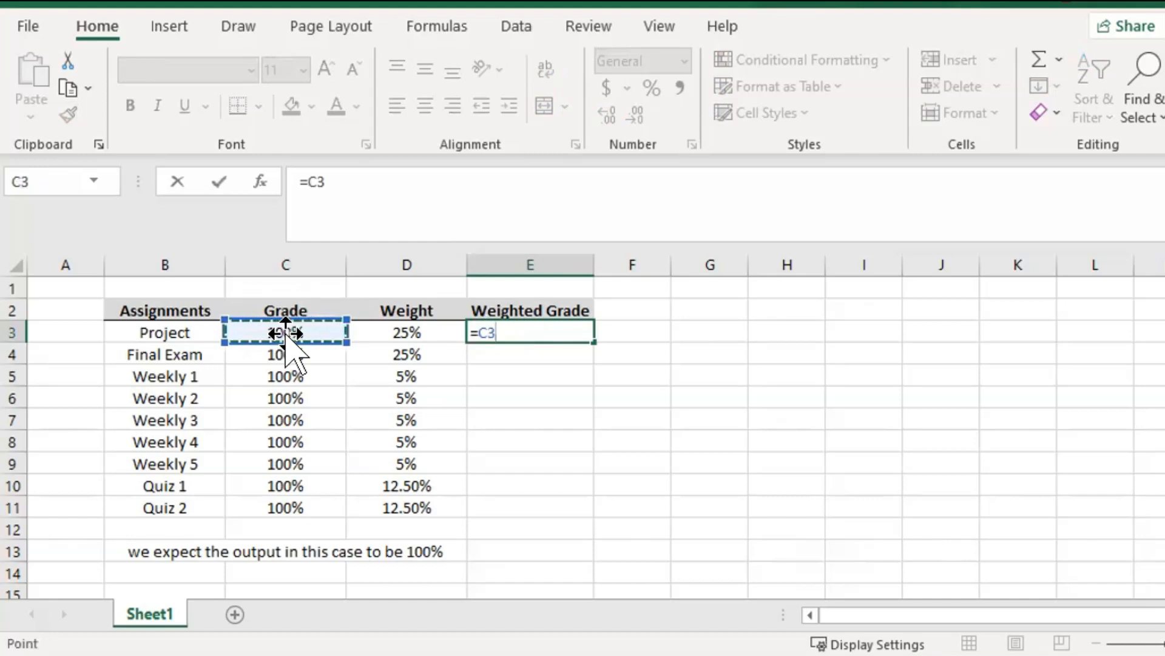
type("*")
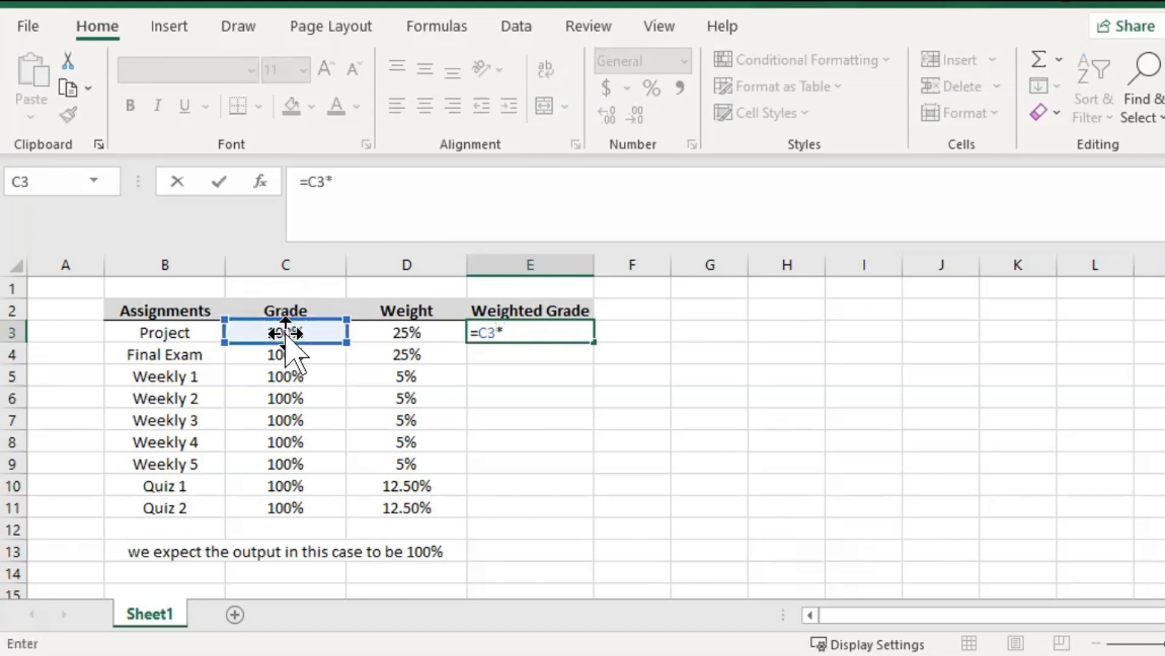
left_click(389, 333)
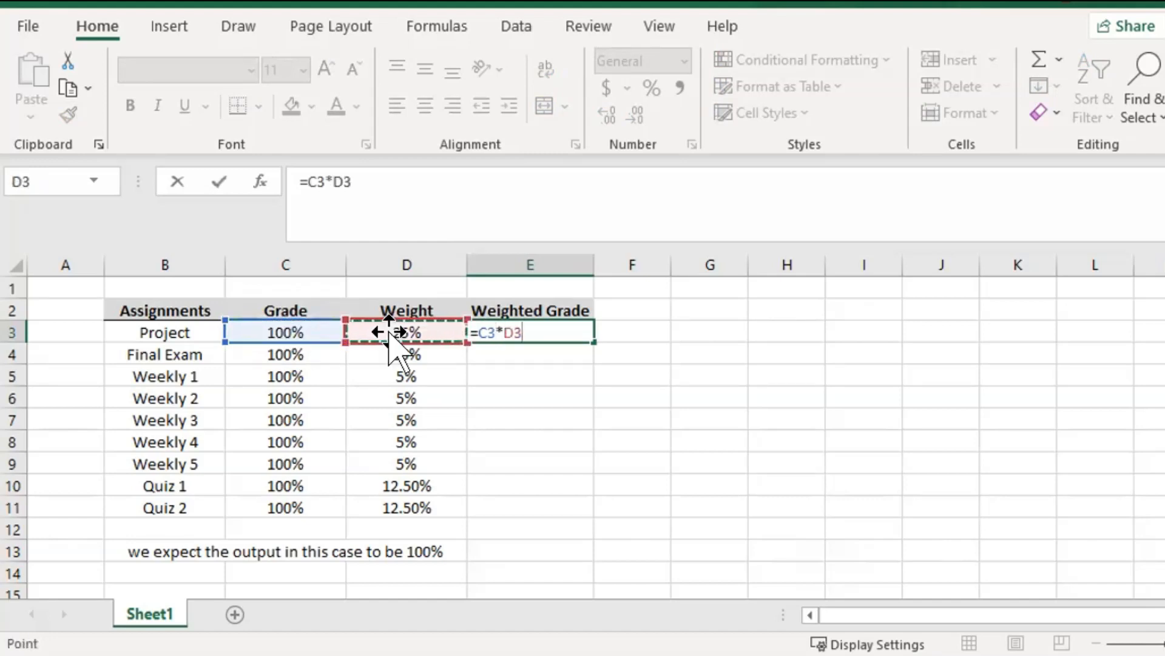
key("Return")
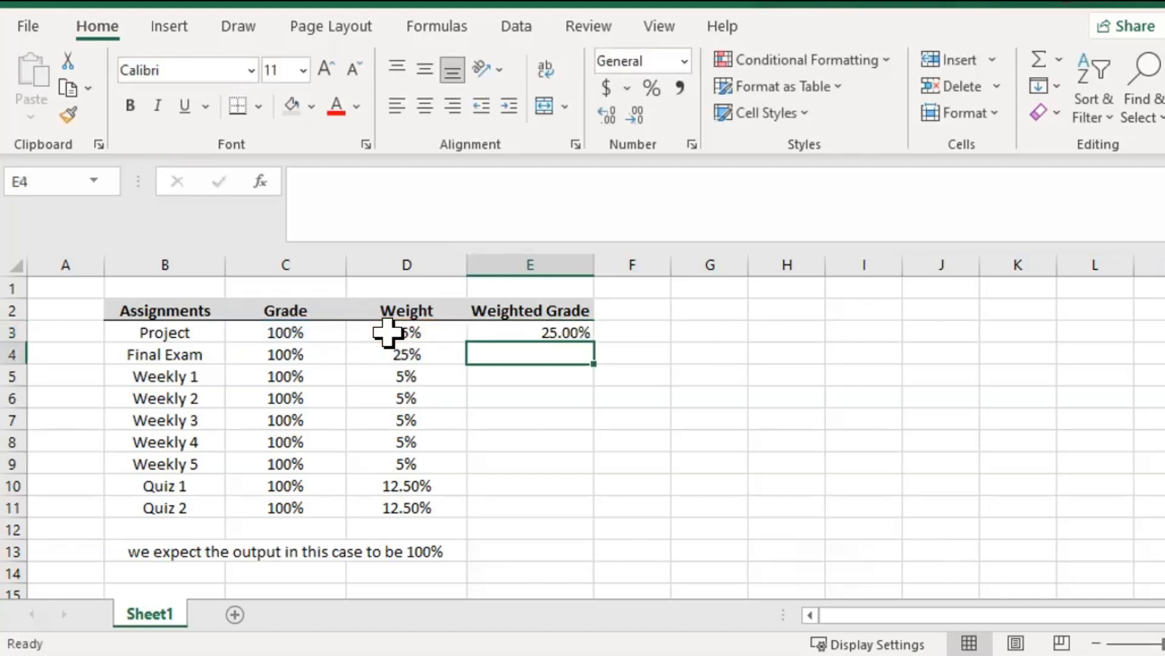
Step: Calculate the Final Exam's weighted grade in E4 with the formula =C4*D4
left_click(532, 332)
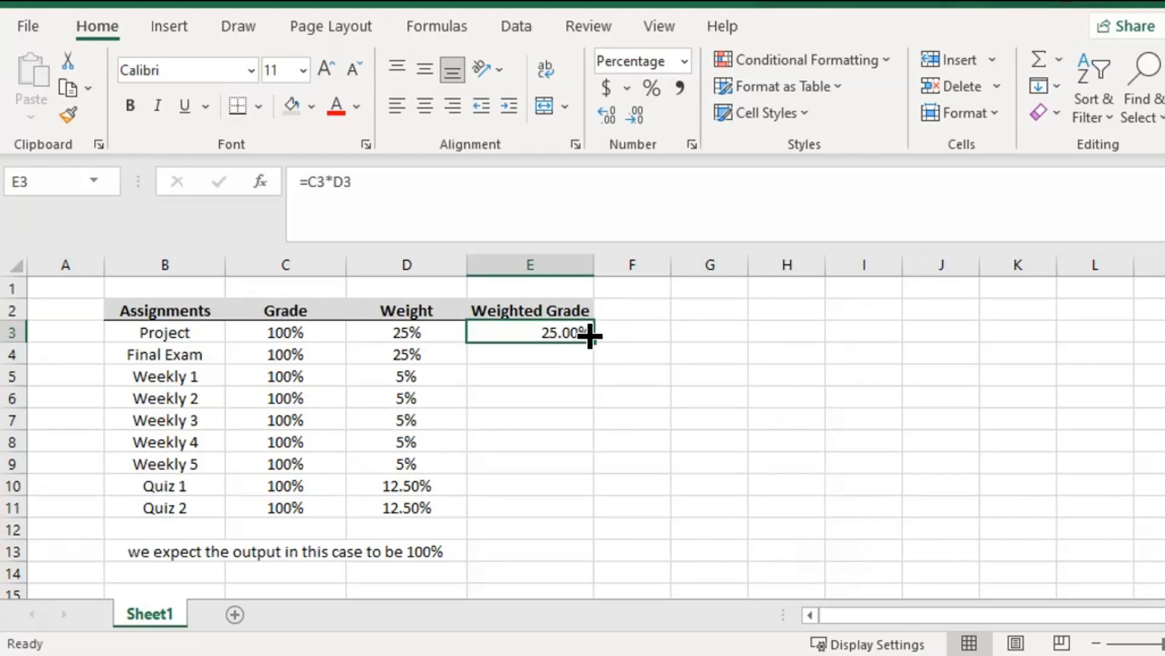
left_click(534, 351)
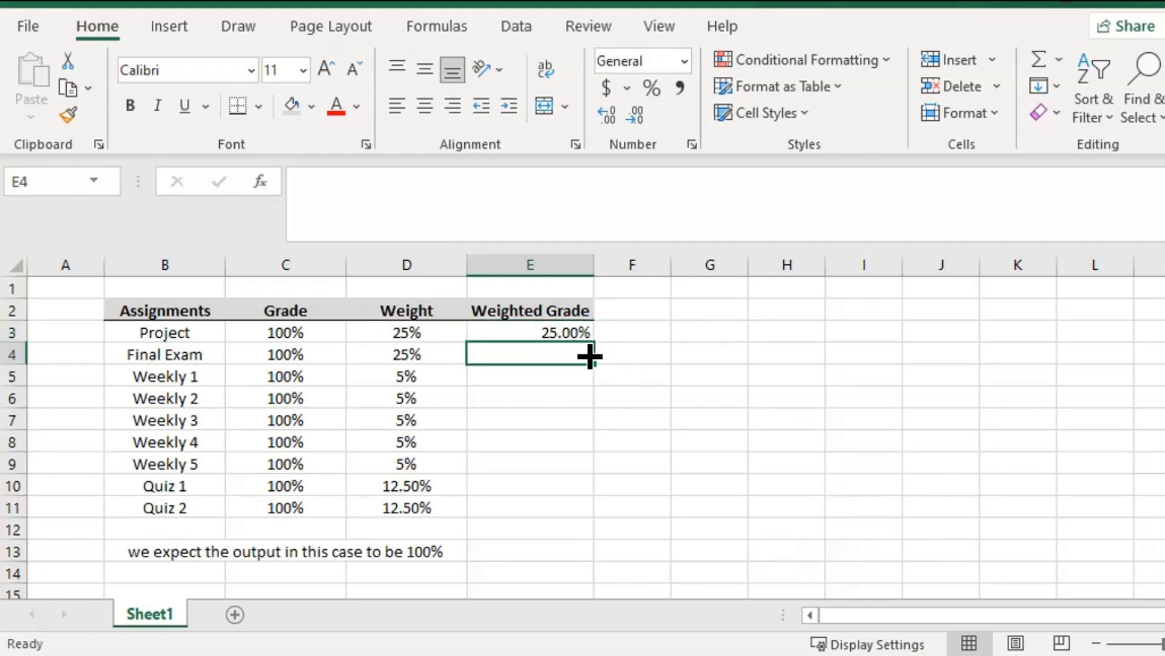
type("=")
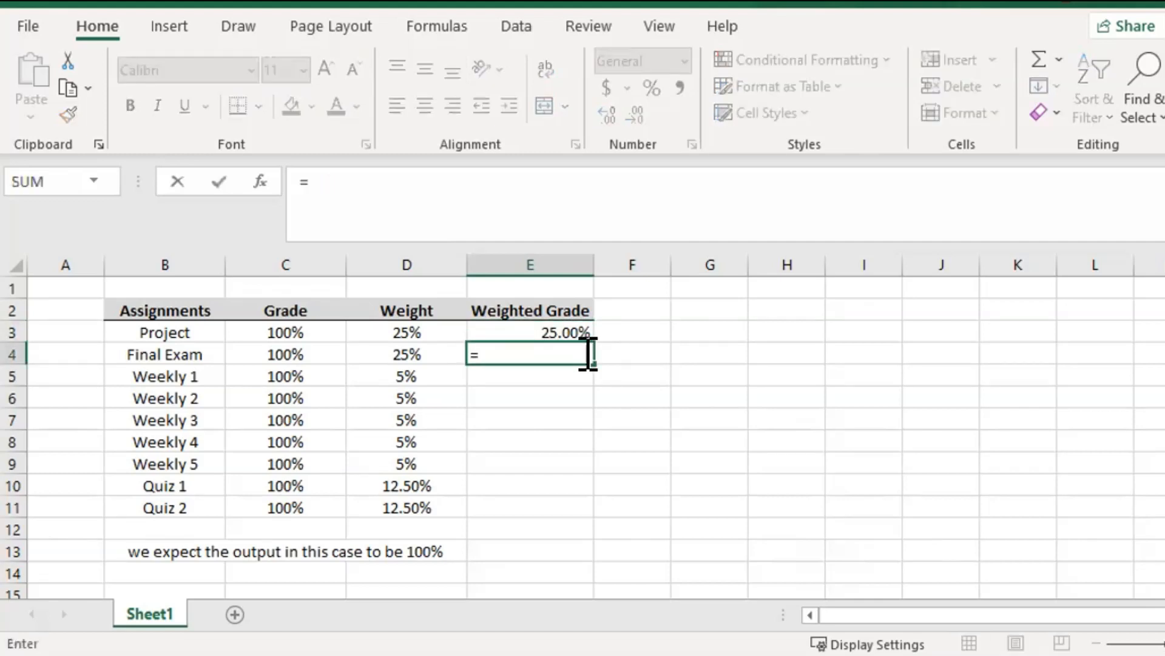
left_click(311, 354)
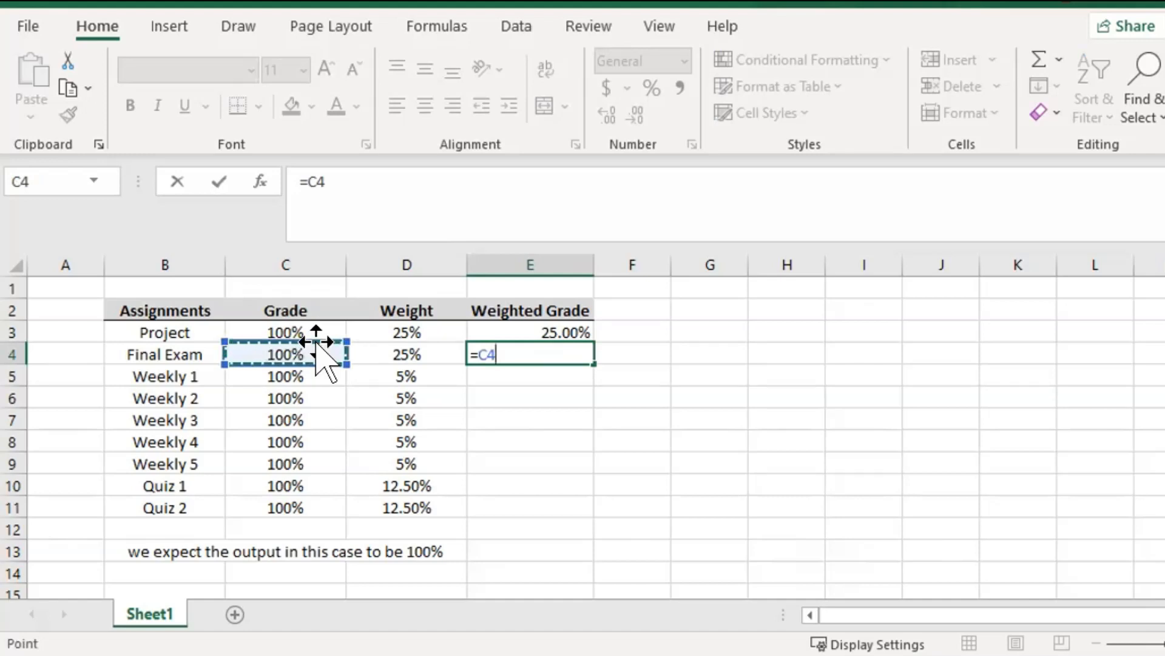
type("*")
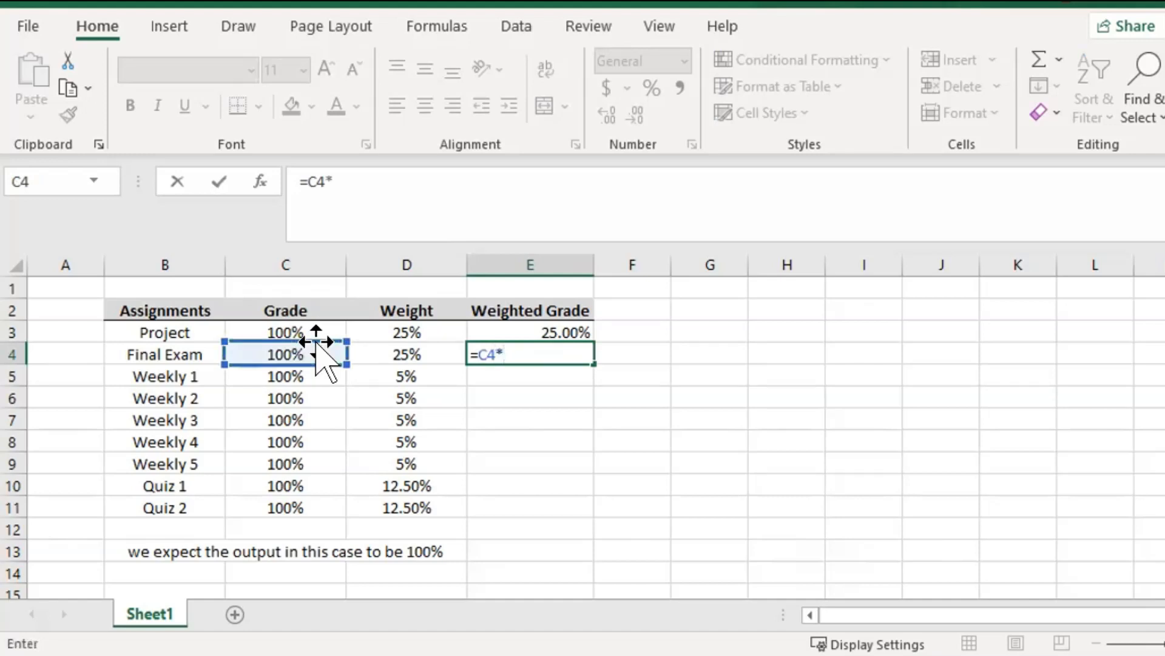
left_click(406, 355)
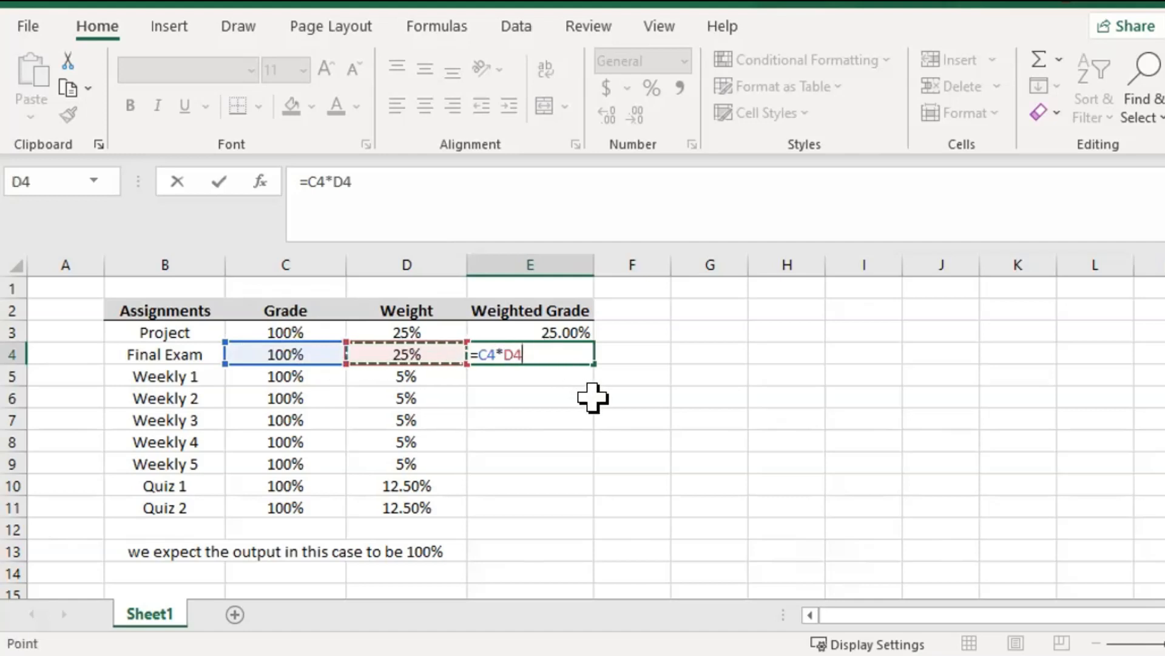
key("Return")
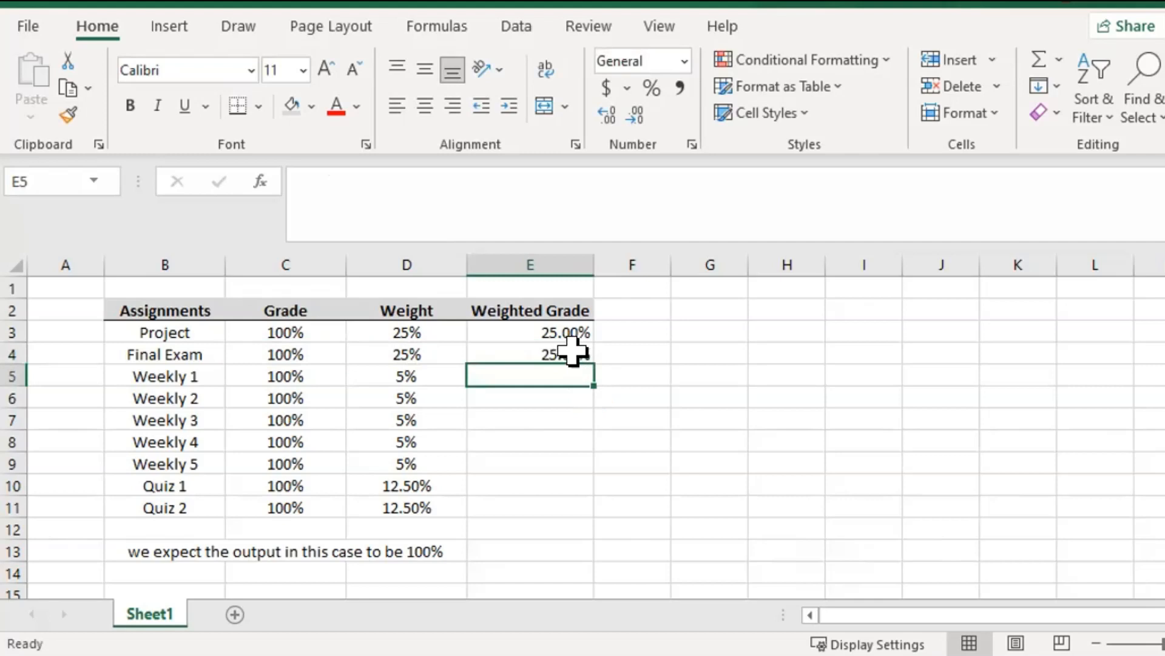
Step: Copy the Final Exam's weighted grade formula down to E5:E11 and check the copied formulas row by row
left_click(572, 352)
left_click_drag(592, 363, 588, 513)
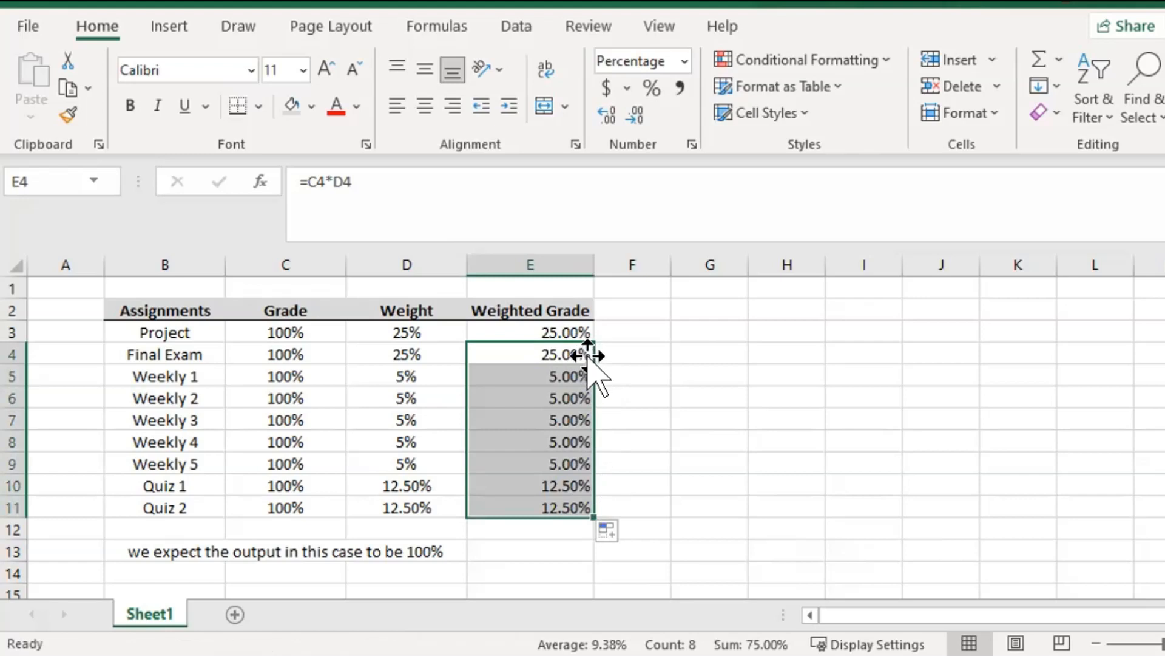
left_click(569, 379)
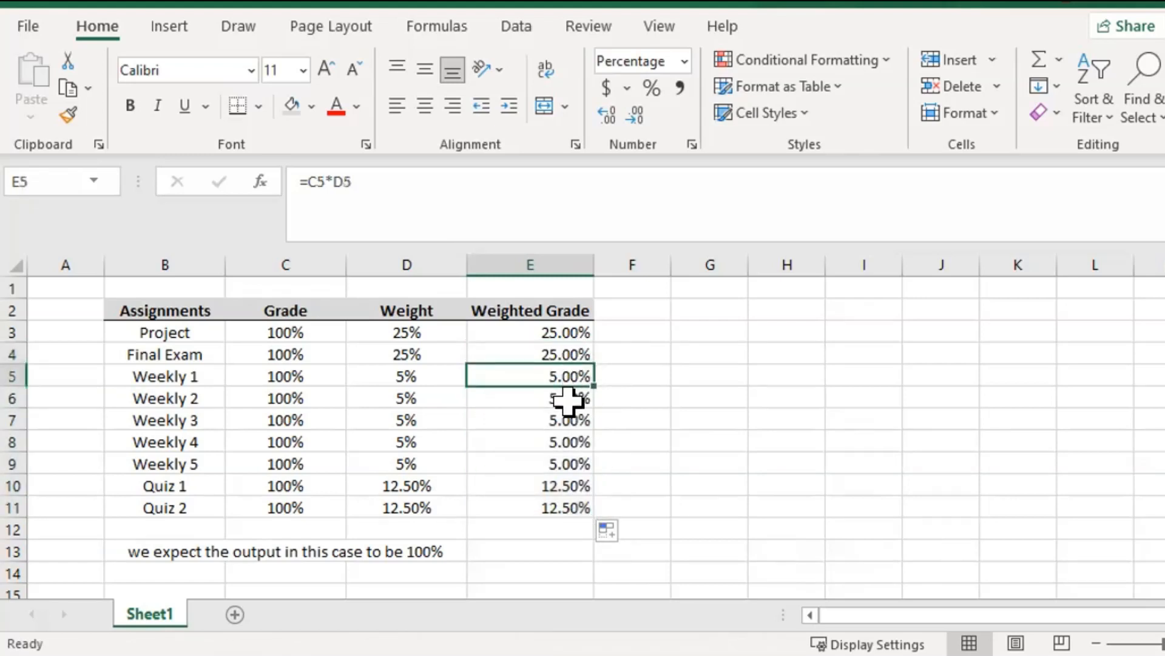
left_click(564, 401)
left_click(567, 422)
left_click(565, 443)
left_click(557, 464)
left_click(555, 508)
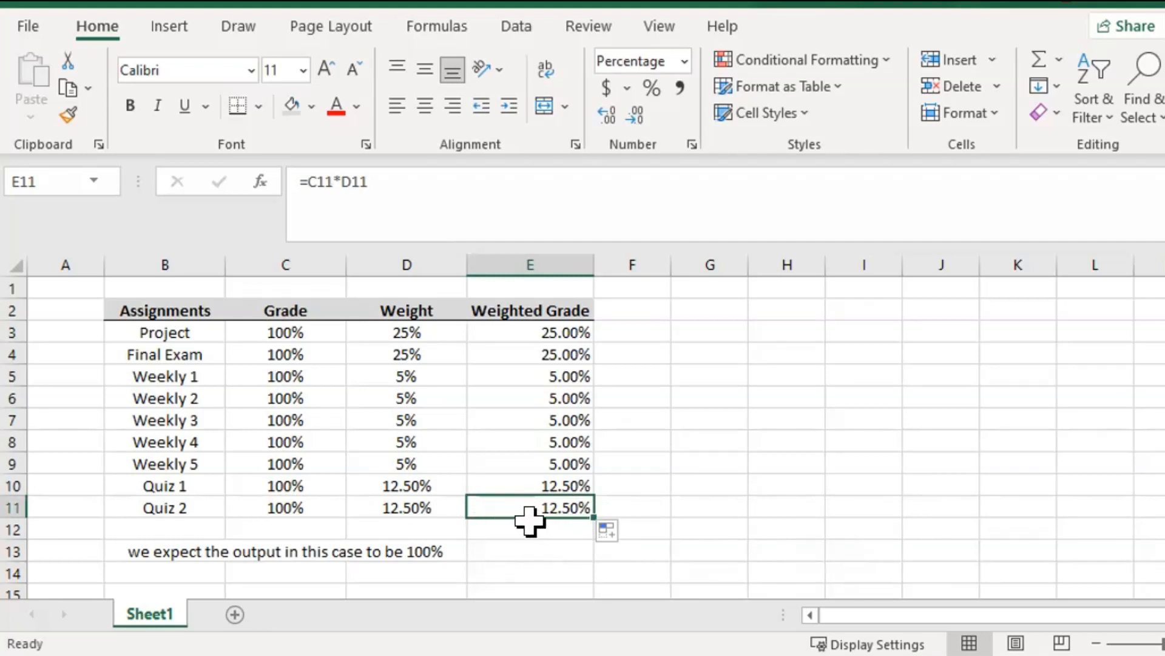
Step: Add a bottom border under the Quiz 2 row across B11:E11
left_click(29, 524)
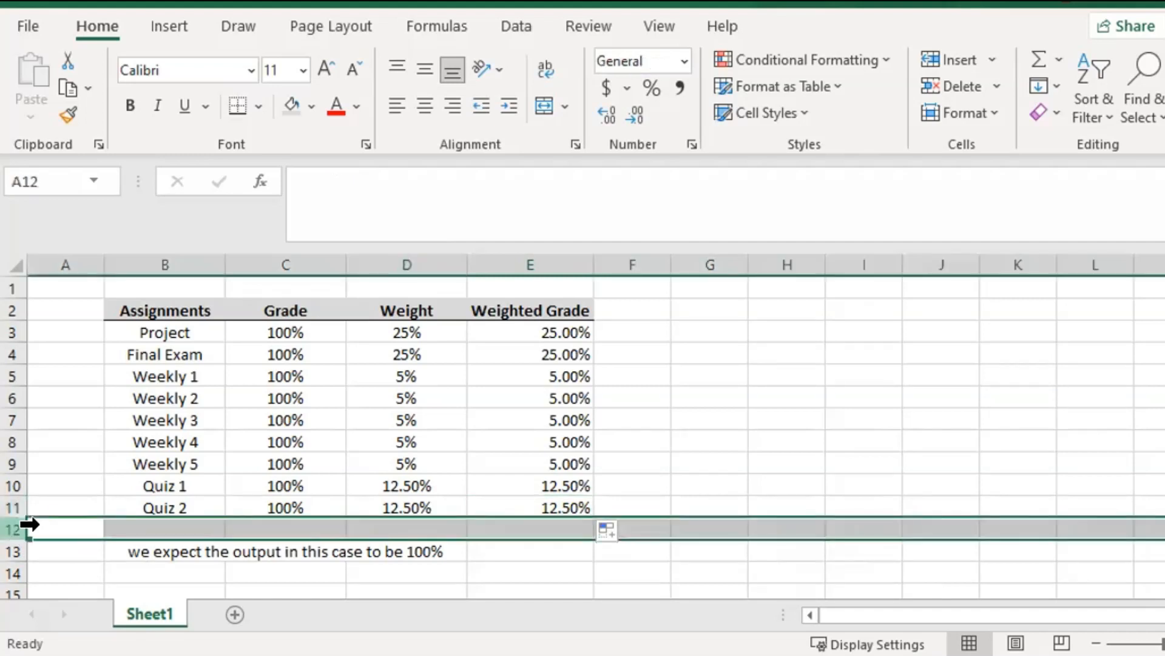
left_click(532, 523)
left_click_drag(170, 511, 531, 502)
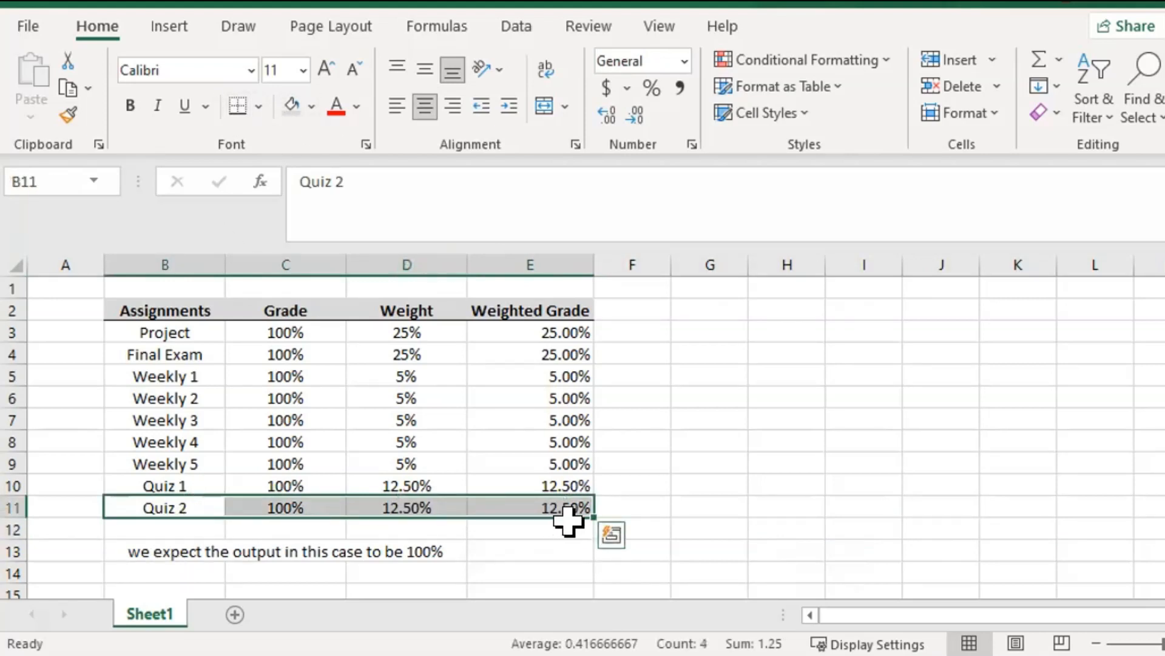
left_click(545, 530)
Step: Enter the label "Total" in cell B12 below the assignments
left_click(192, 523)
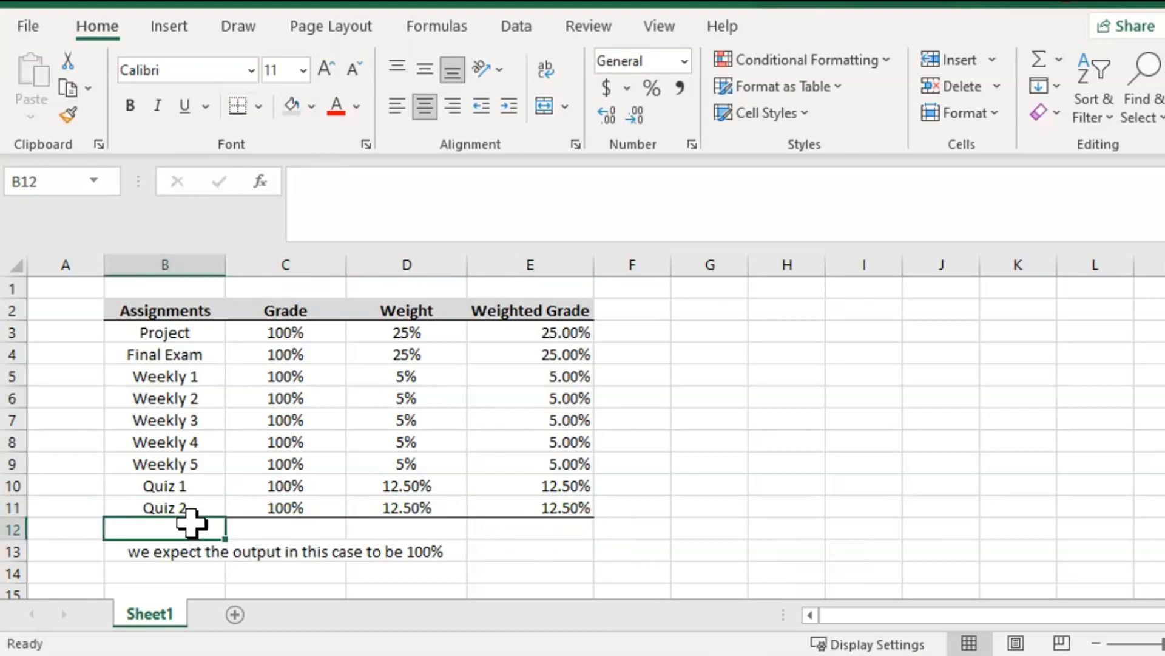
type("Total")
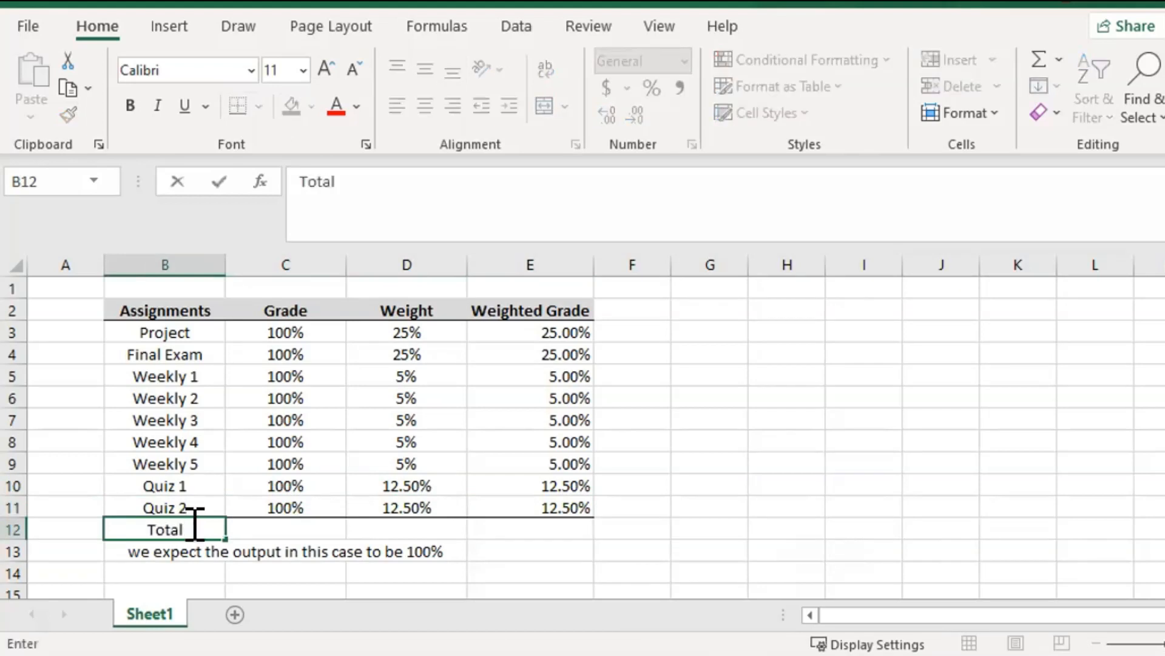
key("Return")
Step: Total the assignment weights in cell D12 with a SUM formula over D3:D11
left_click(191, 523)
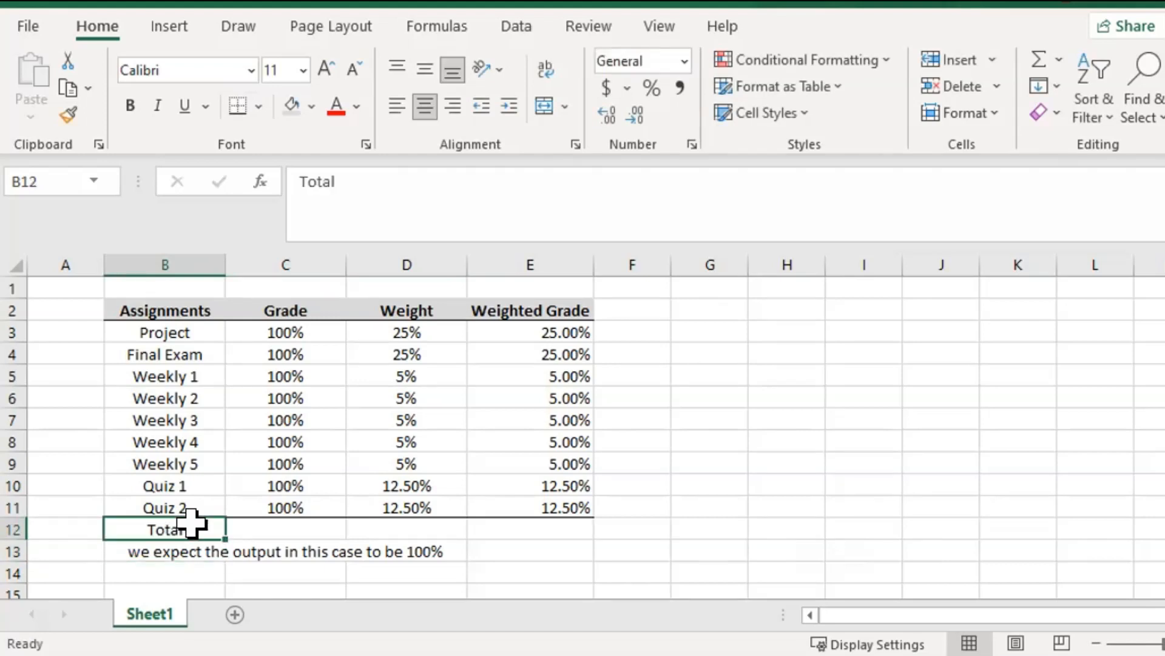
key("Right")
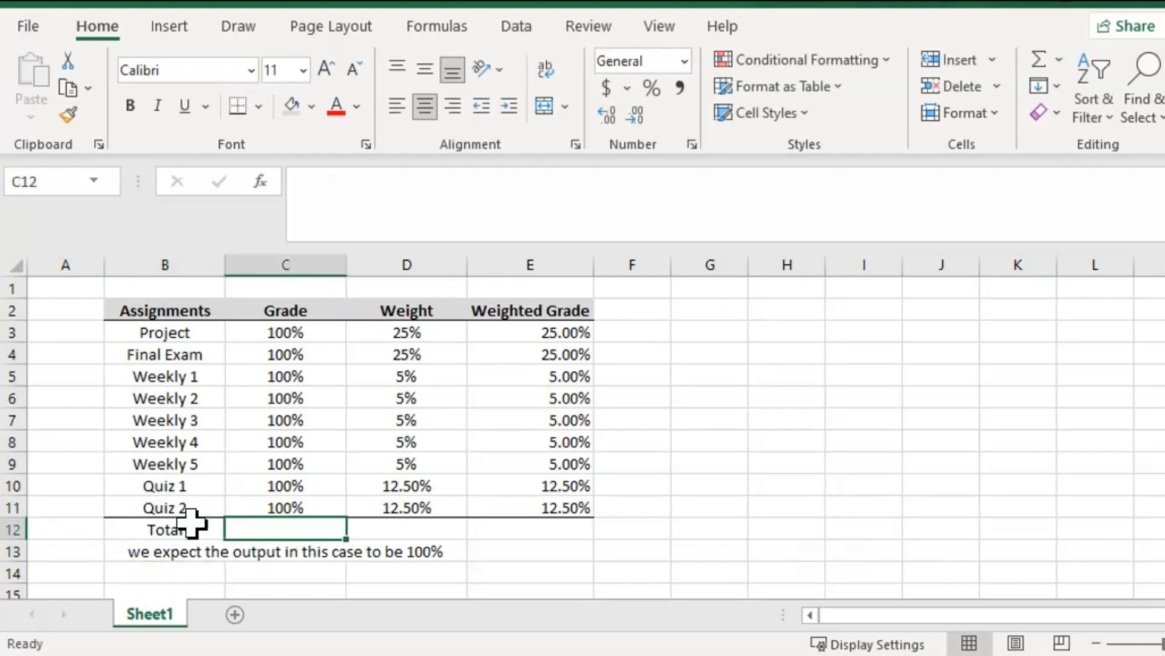
key("Right")
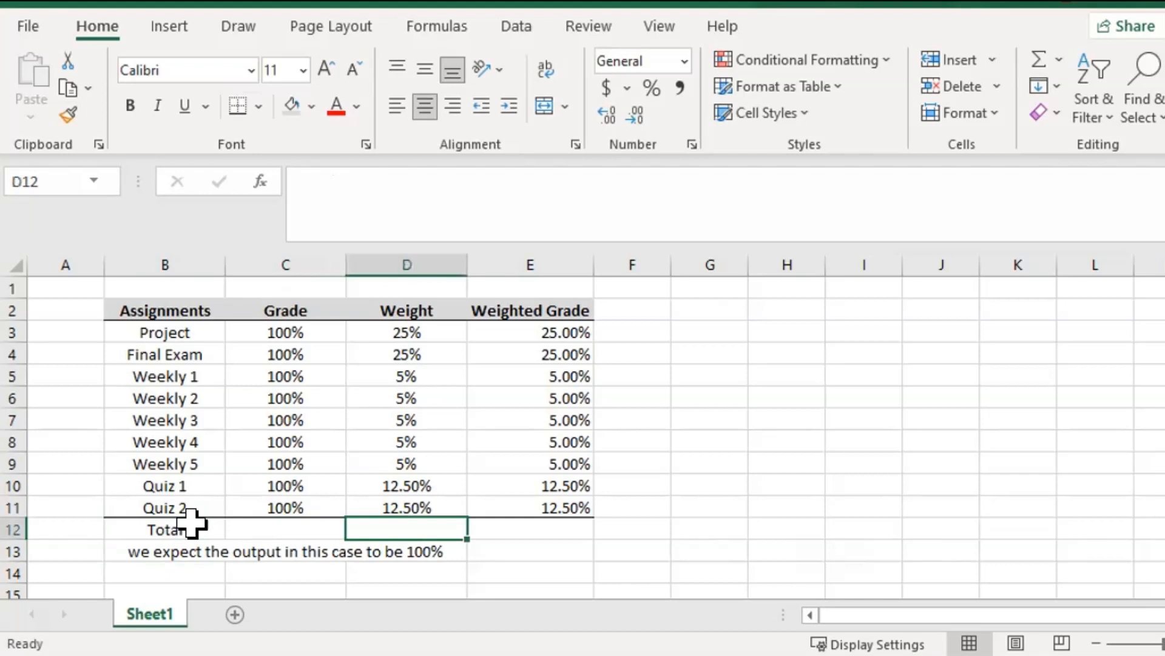
type("=su")
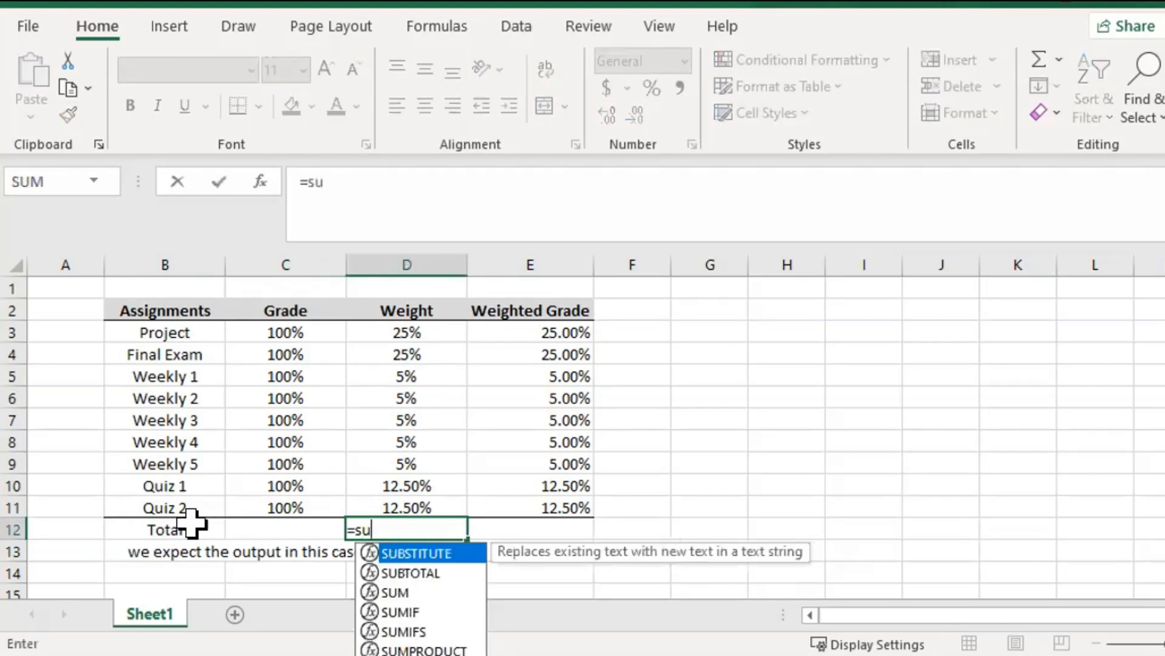
type("m(")
key("Up")
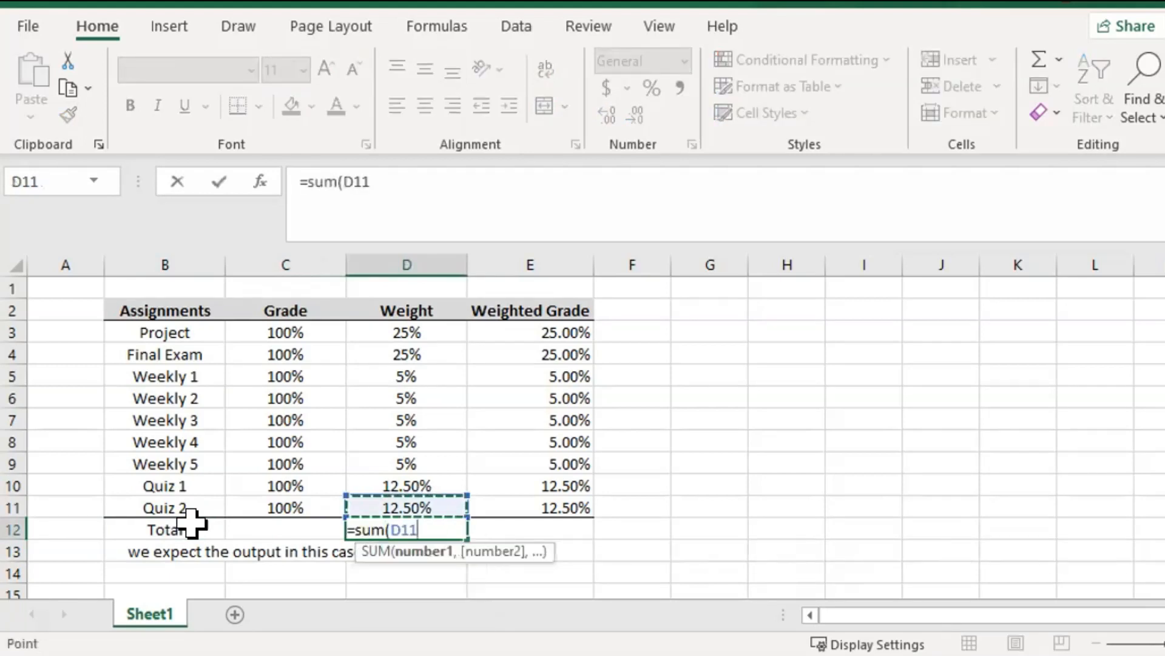
key("F8")
key("Up")
key("Up")
key("Up")
key("Up")
key("Up")
key("Up")
key("Up")
key("Up")
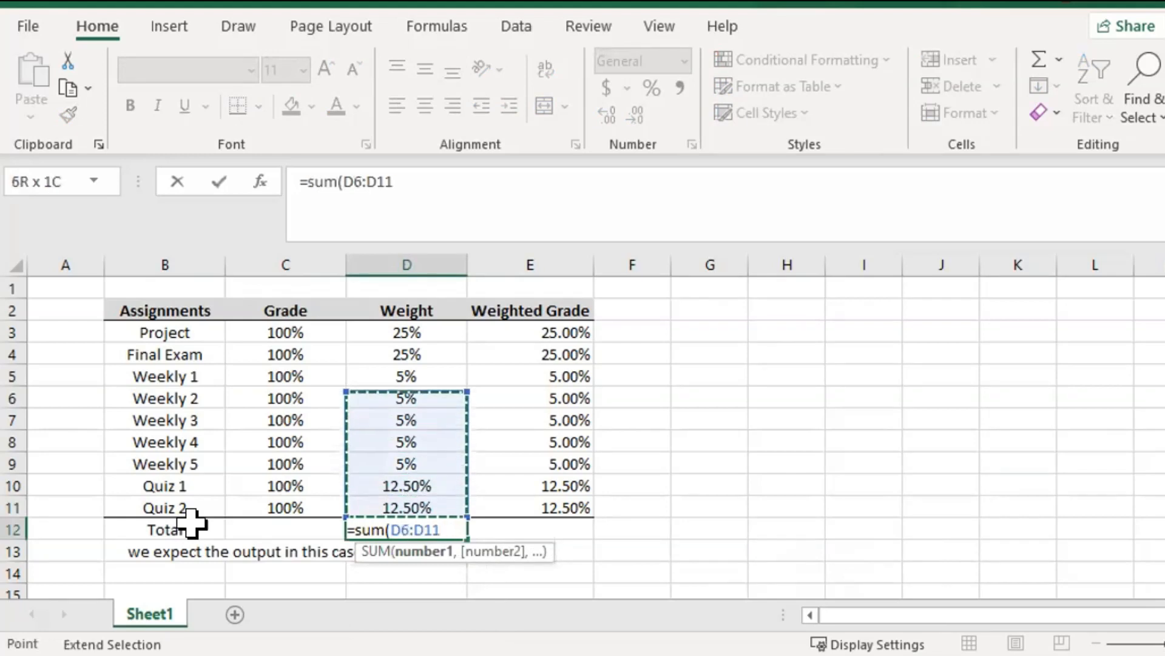
key("Return")
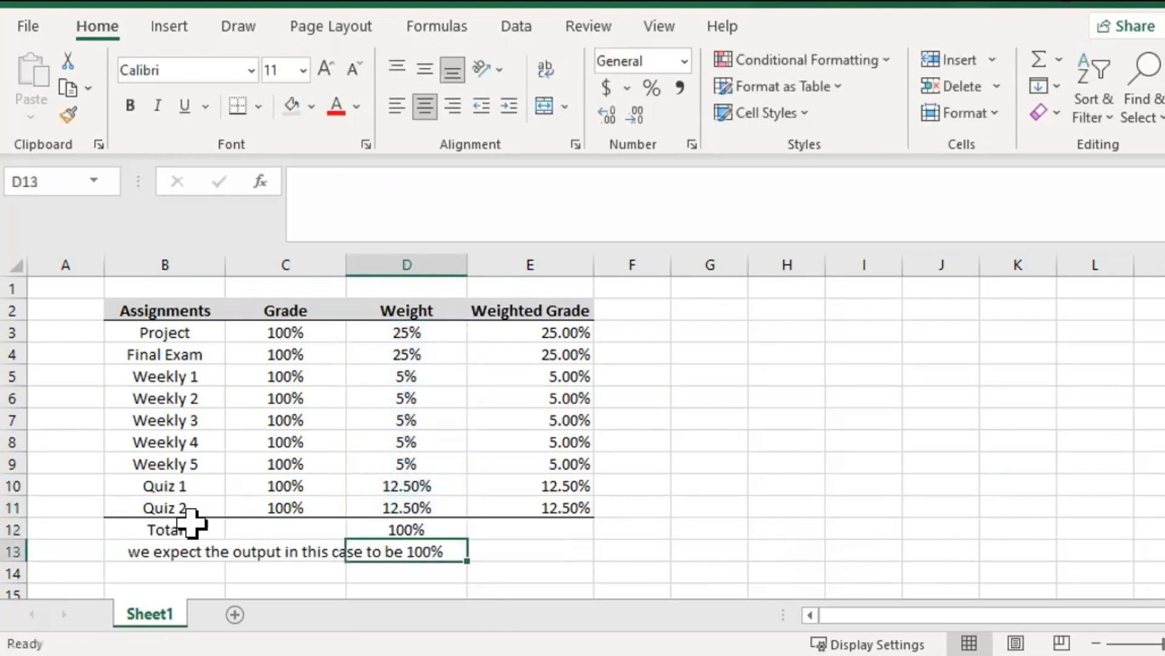
Step: Total the weighted grades in cell E12 with a SUM formula over E3:E11
key("Up")
key("Right")
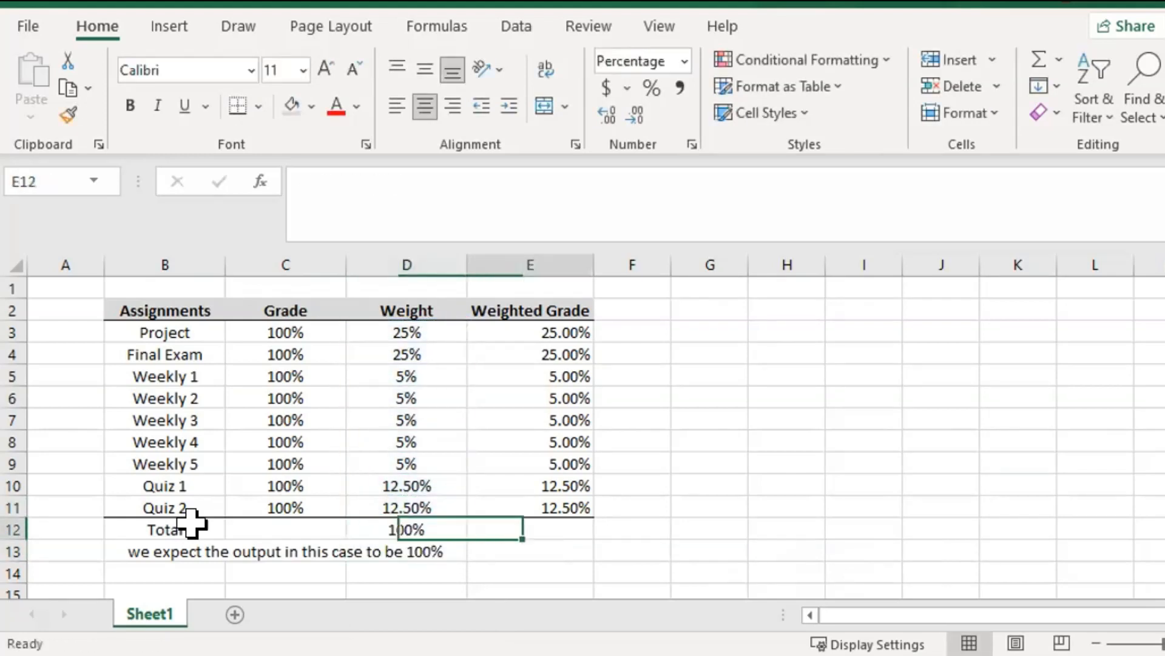
type("=su")
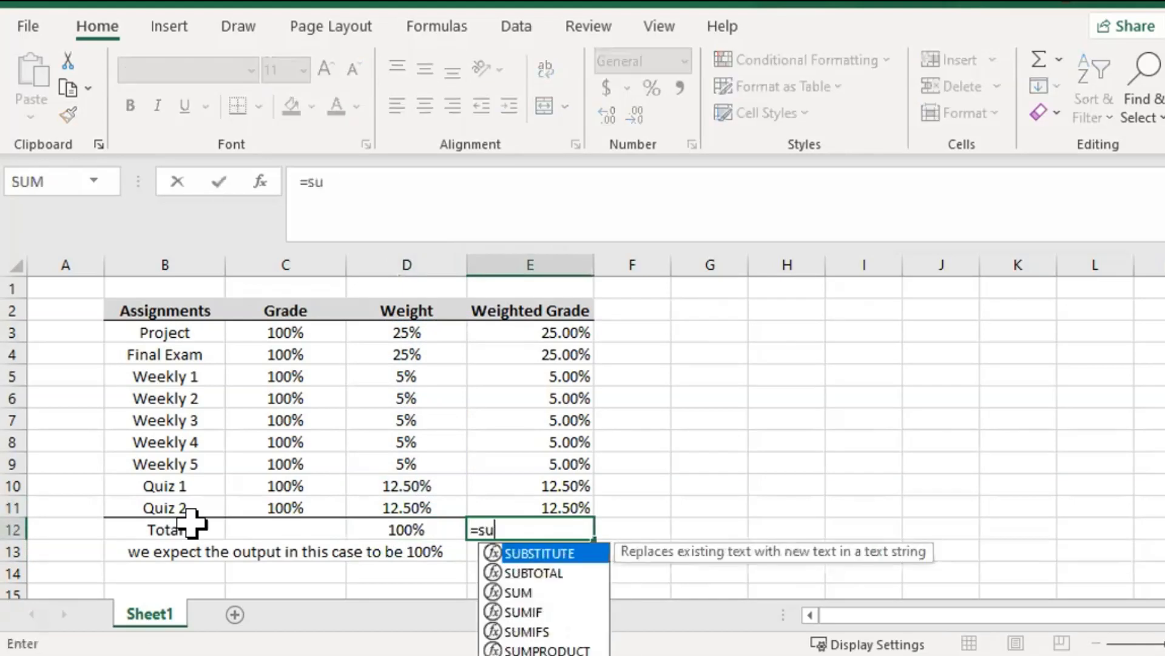
type("m(")
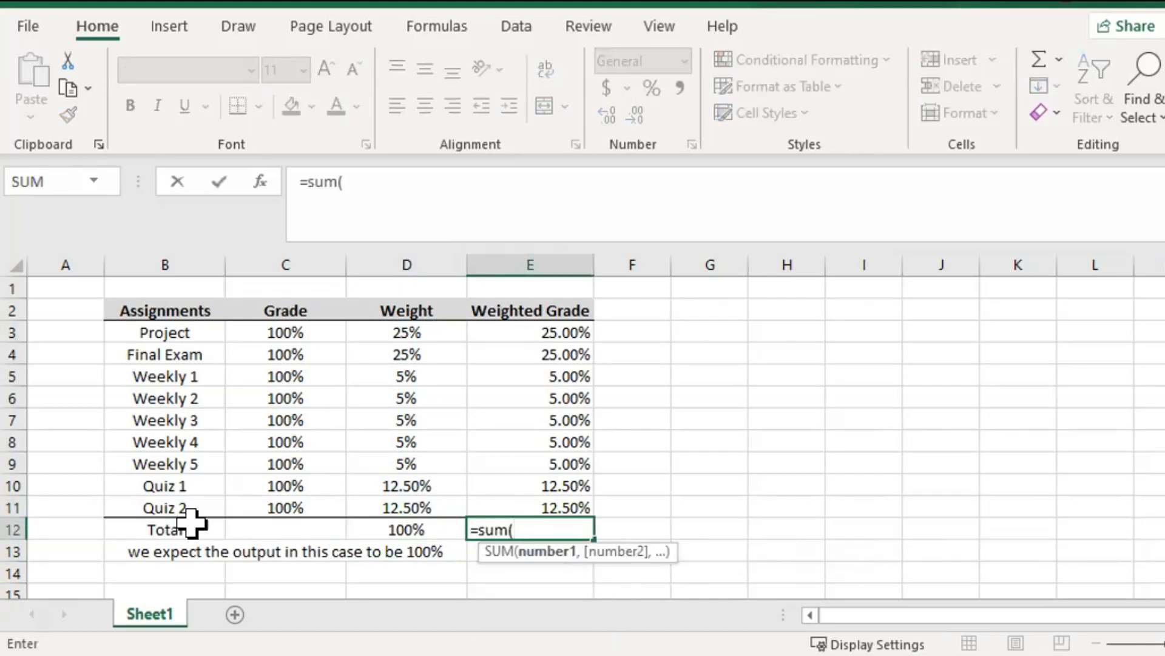
key("Up")
key("F8")
key("Up")
key("Up")
key("Up")
key("Up")
key("Up")
key("Up")
key("Up")
key("Up")
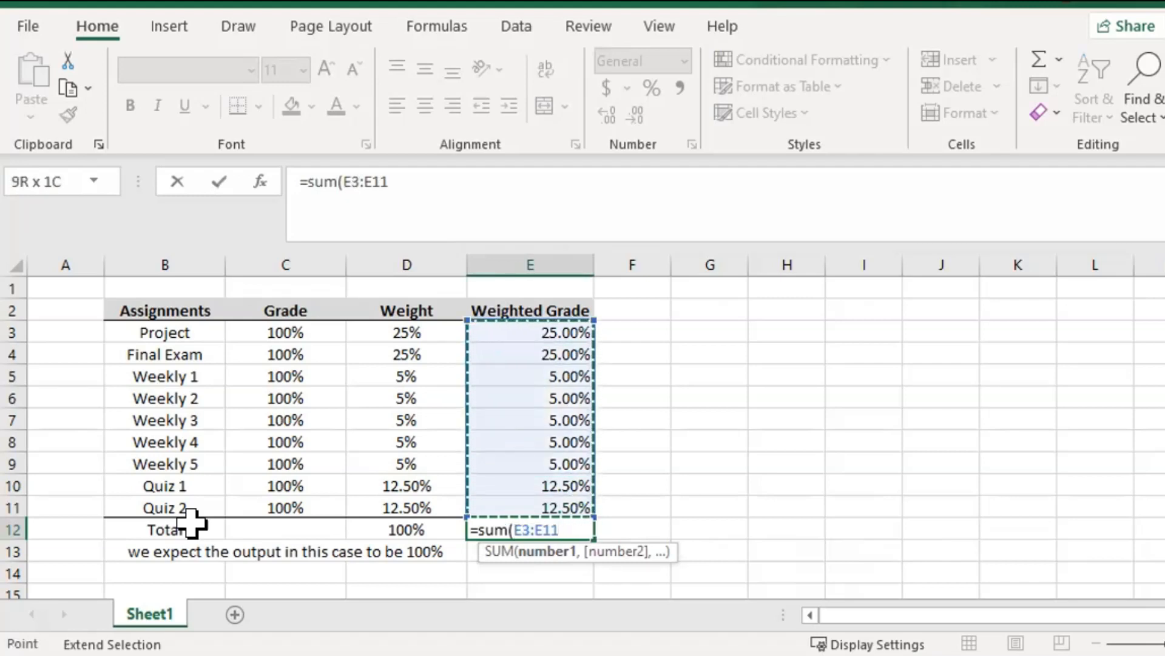
key("Return")
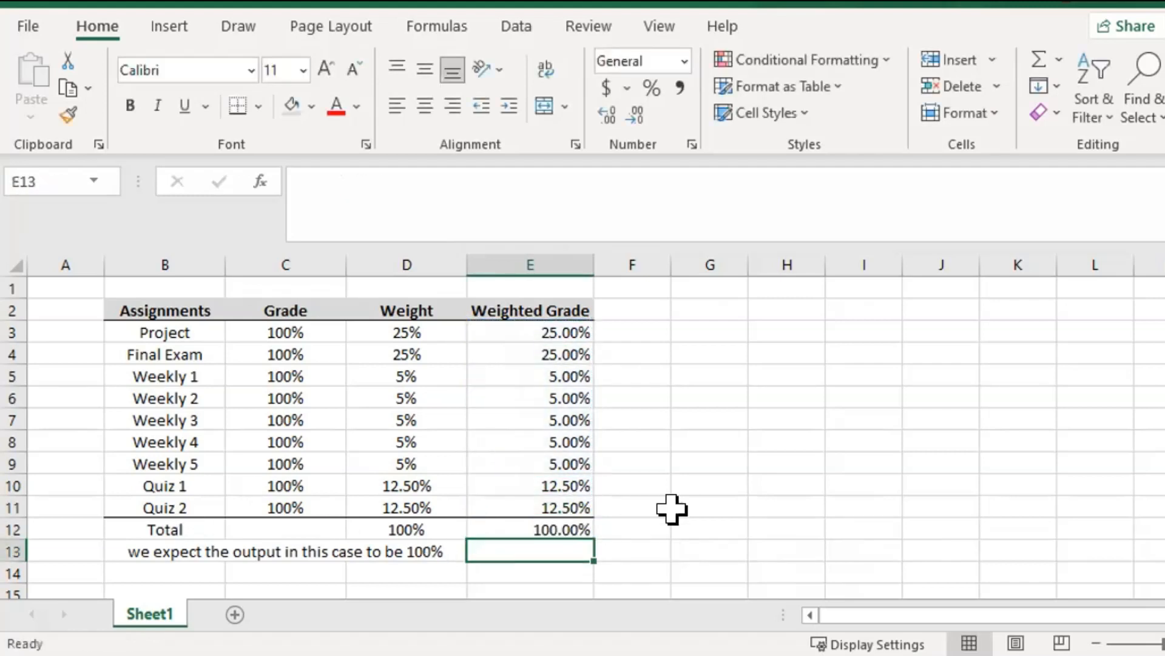
left_click(571, 525)
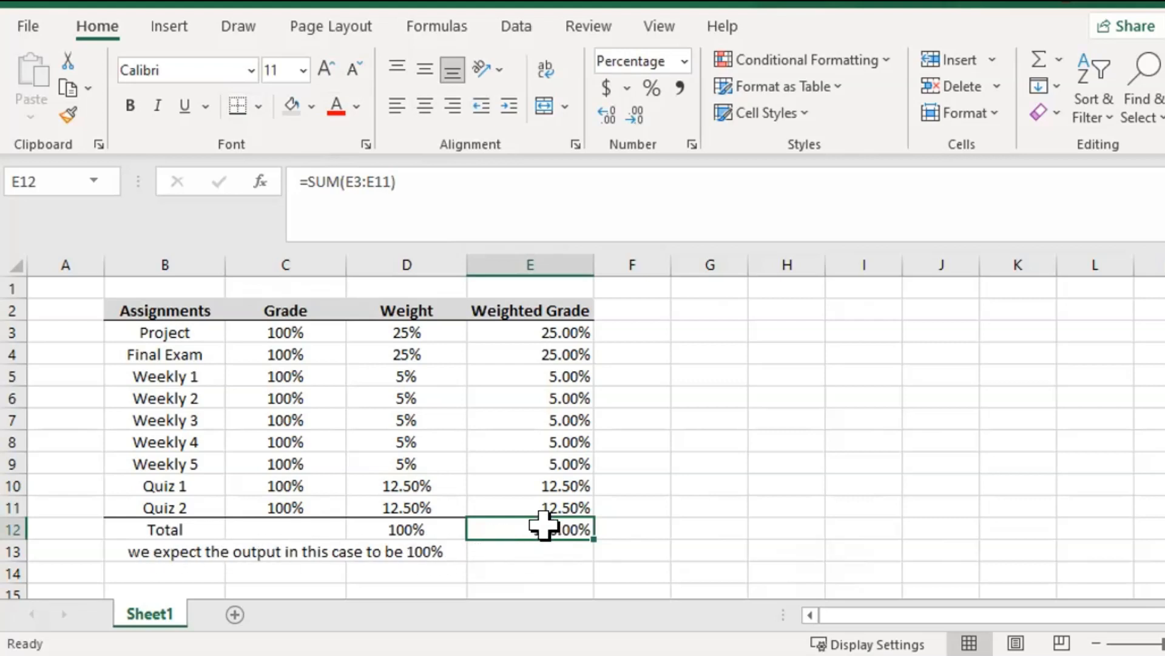
Step: Delete the expected-output note in C13 and clear all the assignment grades in C3:C11
left_click(193, 551)
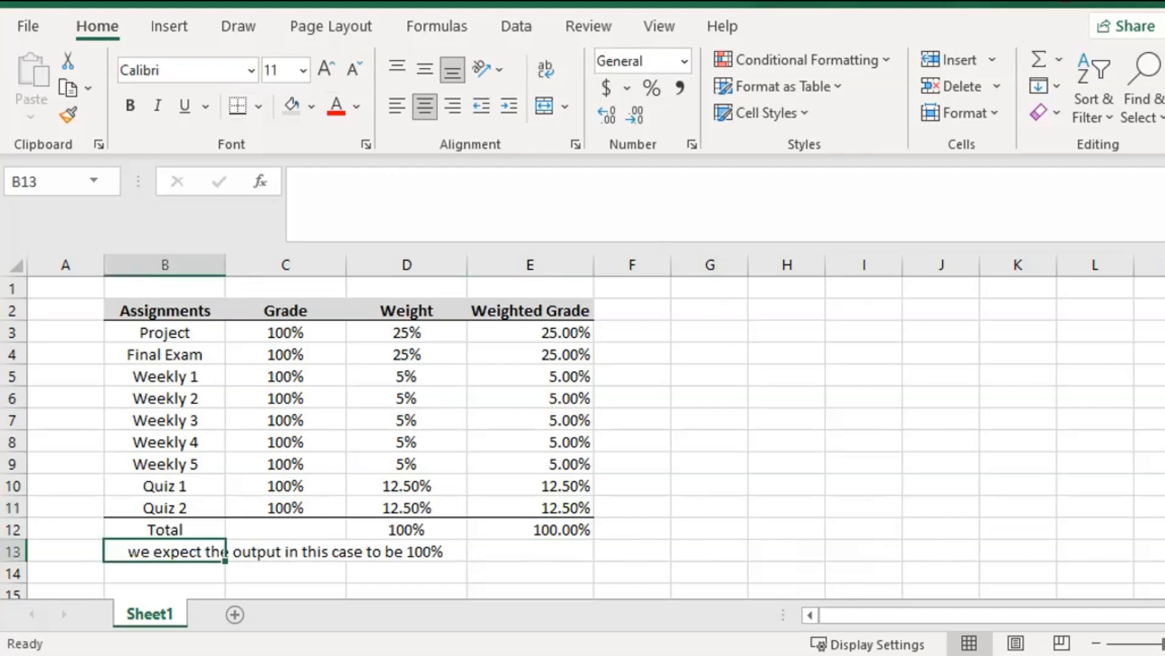
key("Down")
key("Up")
key("Right")
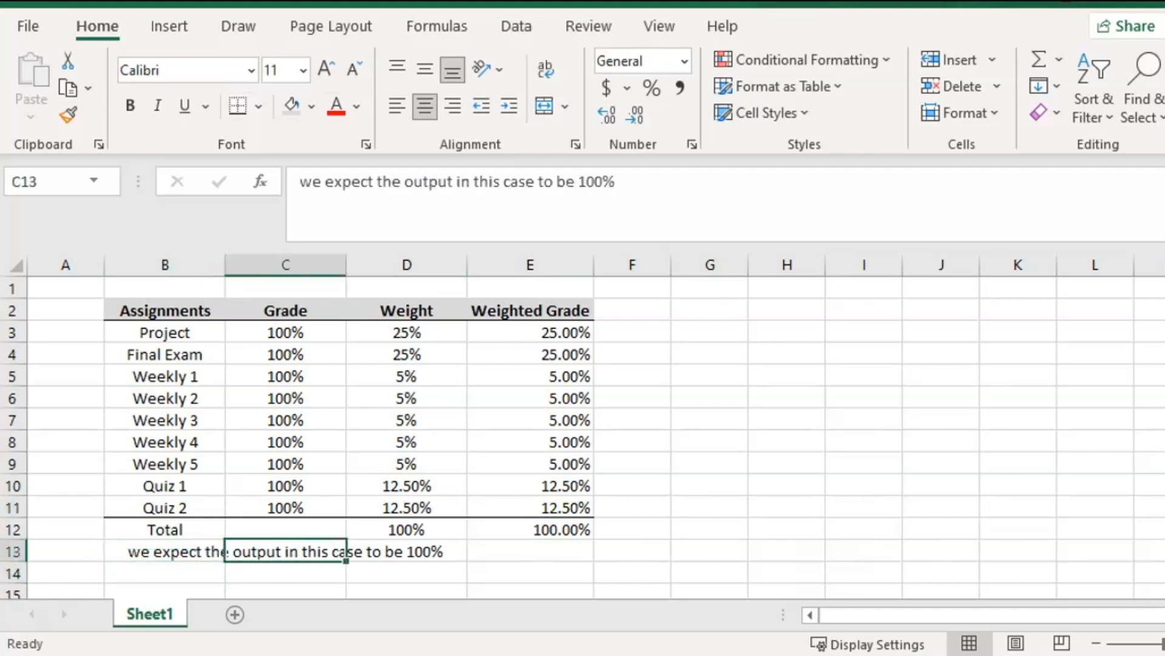
key("Delete")
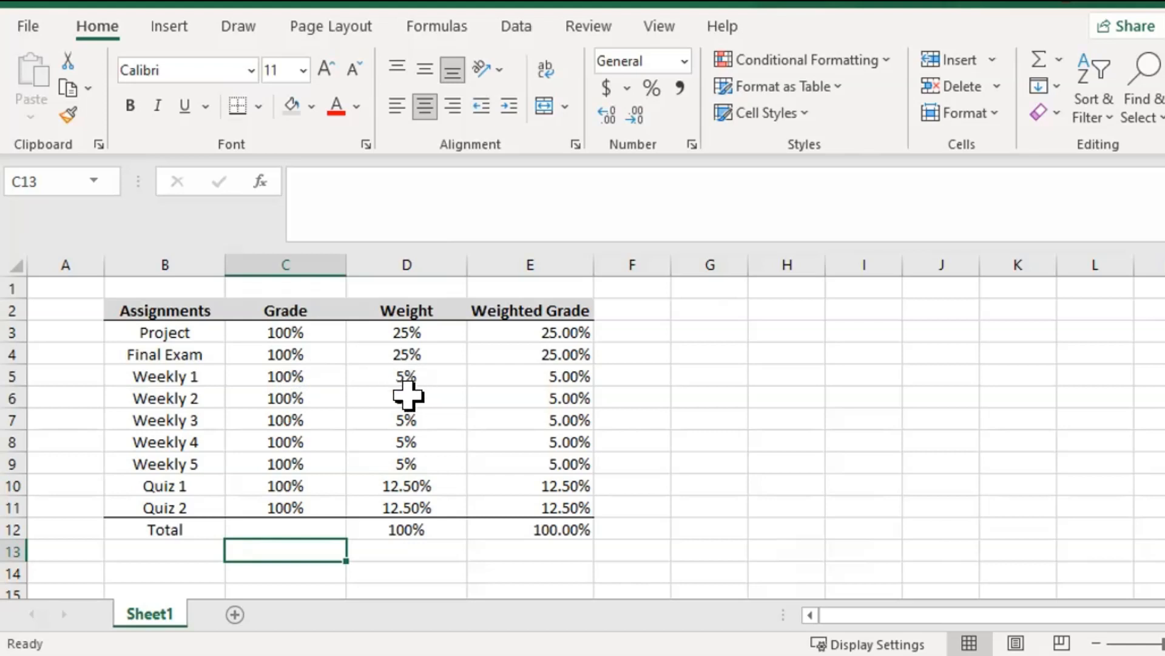
left_click_drag(276, 333, 272, 504)
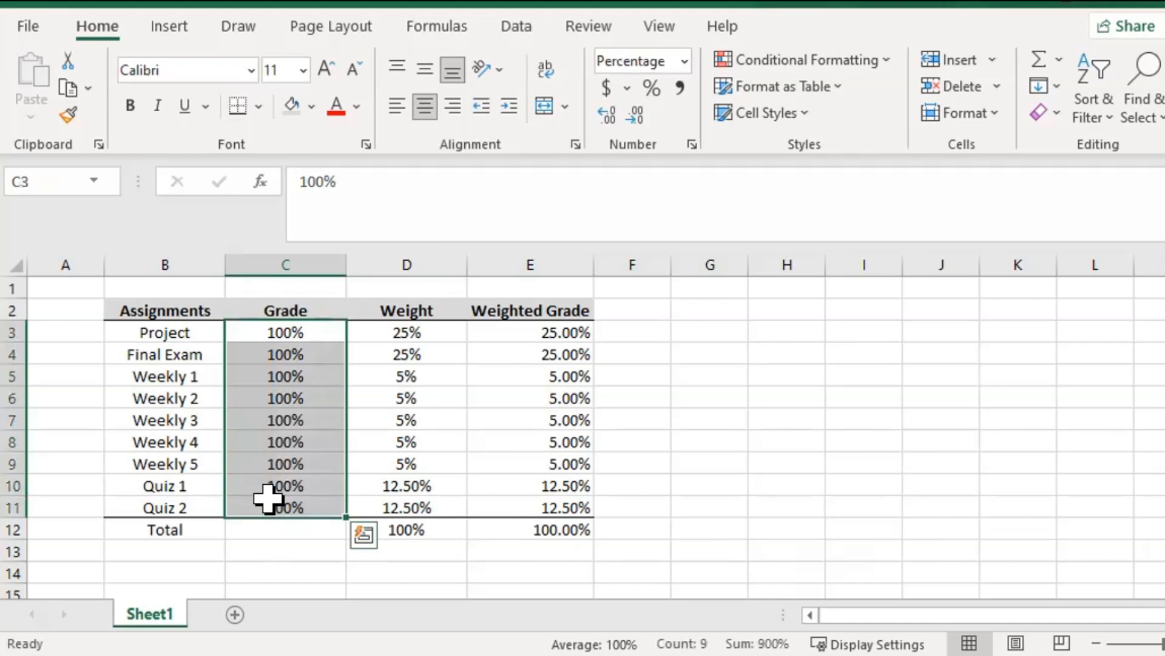
key("Delete")
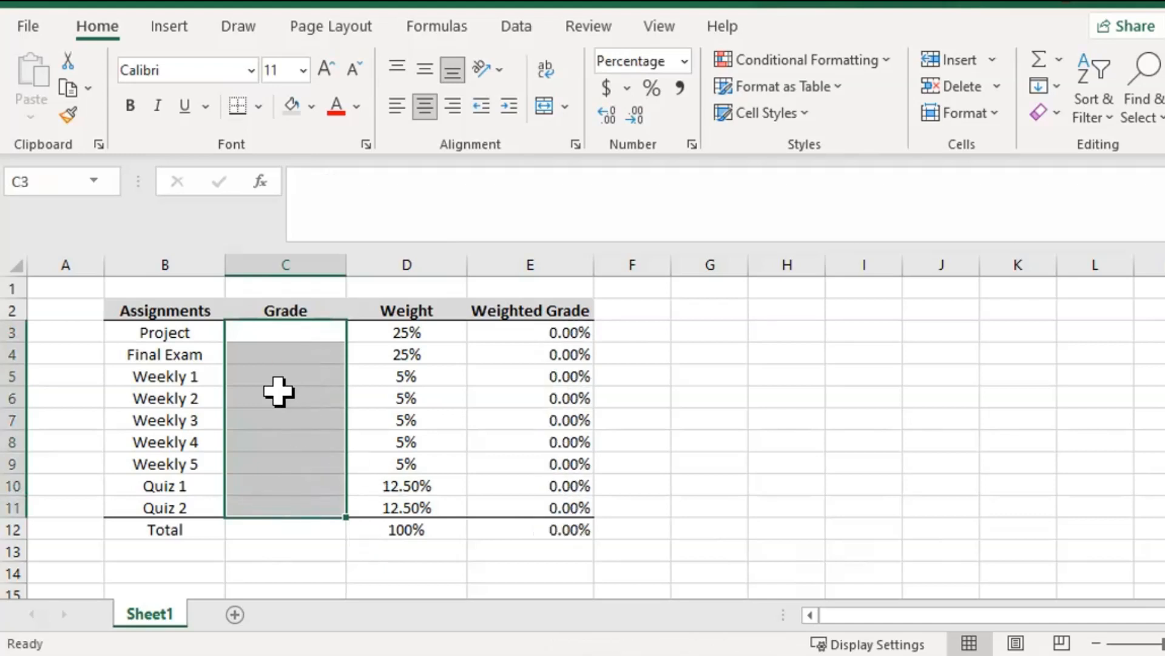
Step: Enter grades of 88%, 70%, 100%, 50% and 95% for Weekly 1 to Weekly 5 in C5:C9
left_click(272, 374)
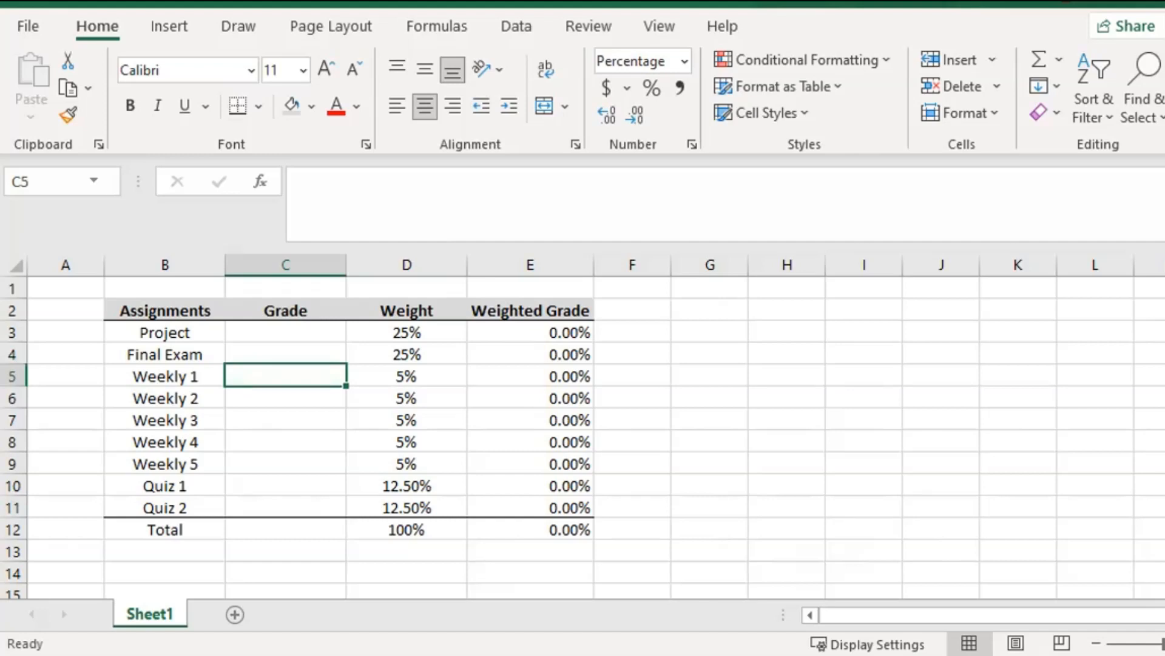
type("88")
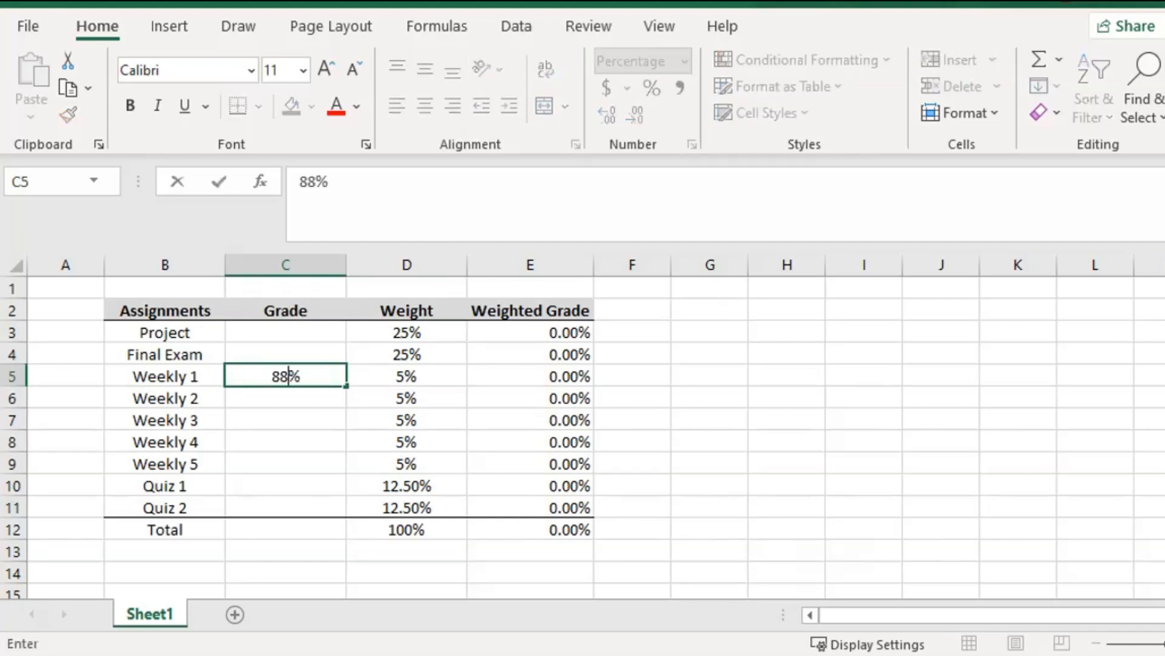
key("Return")
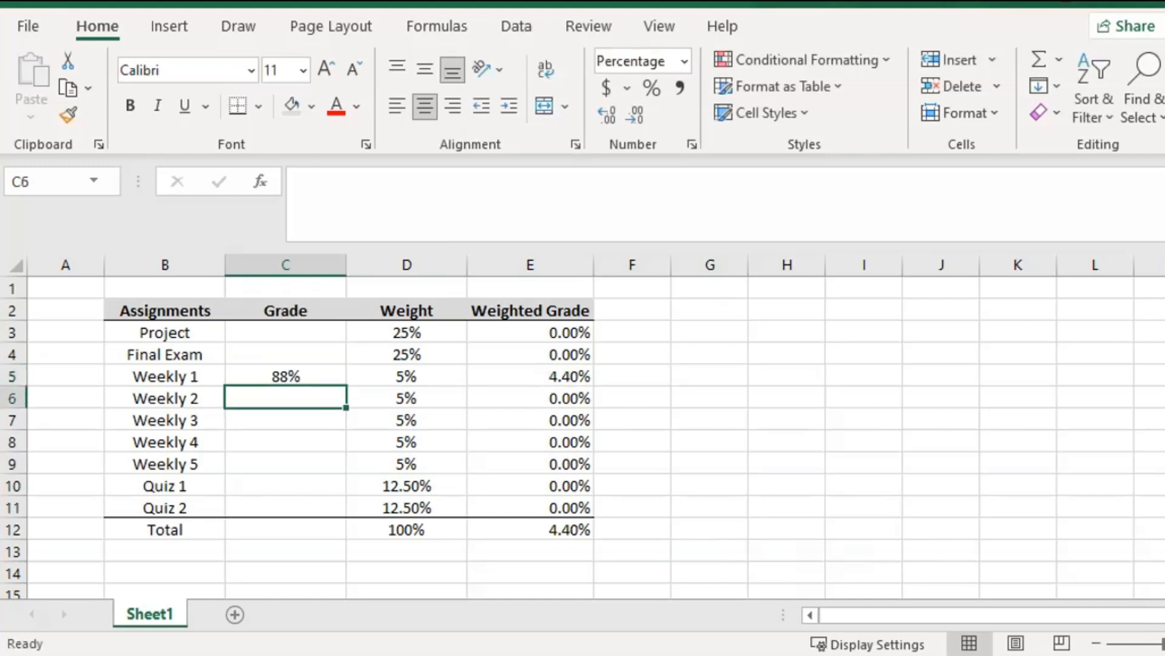
type("70")
key("Return")
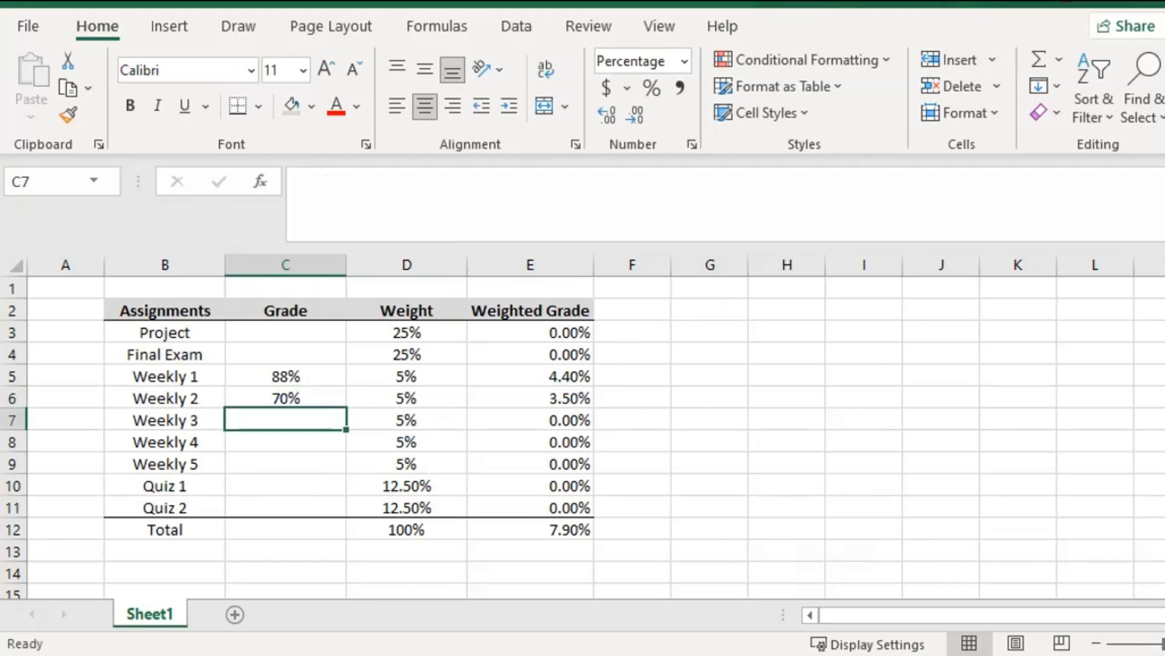
type("100")
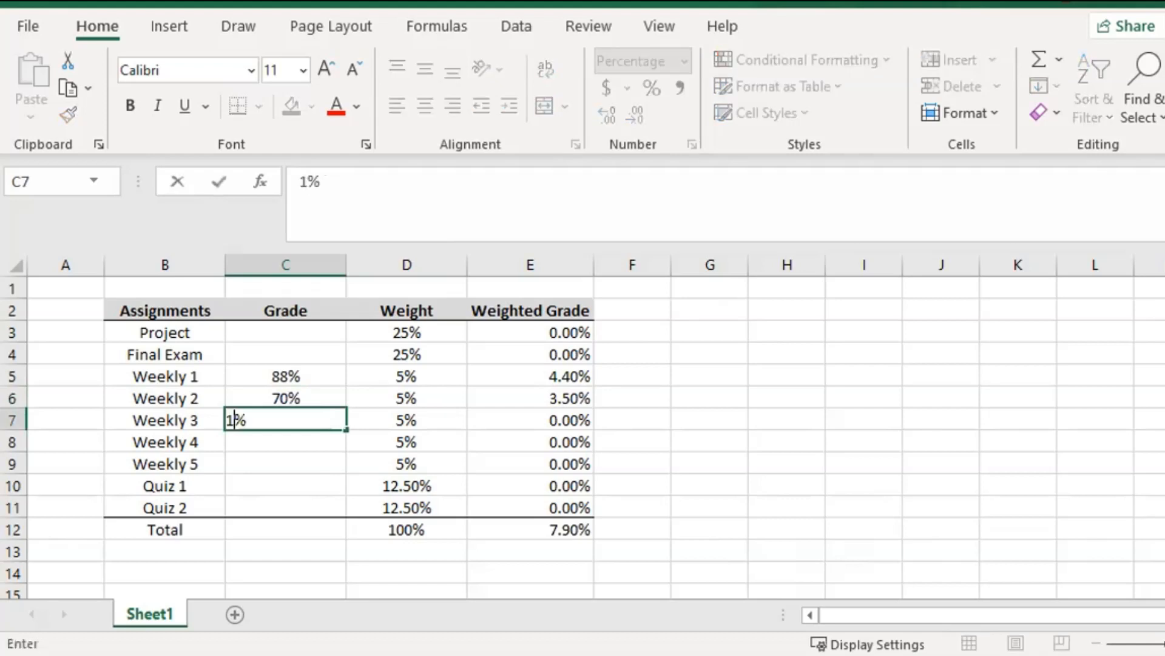
key("Return")
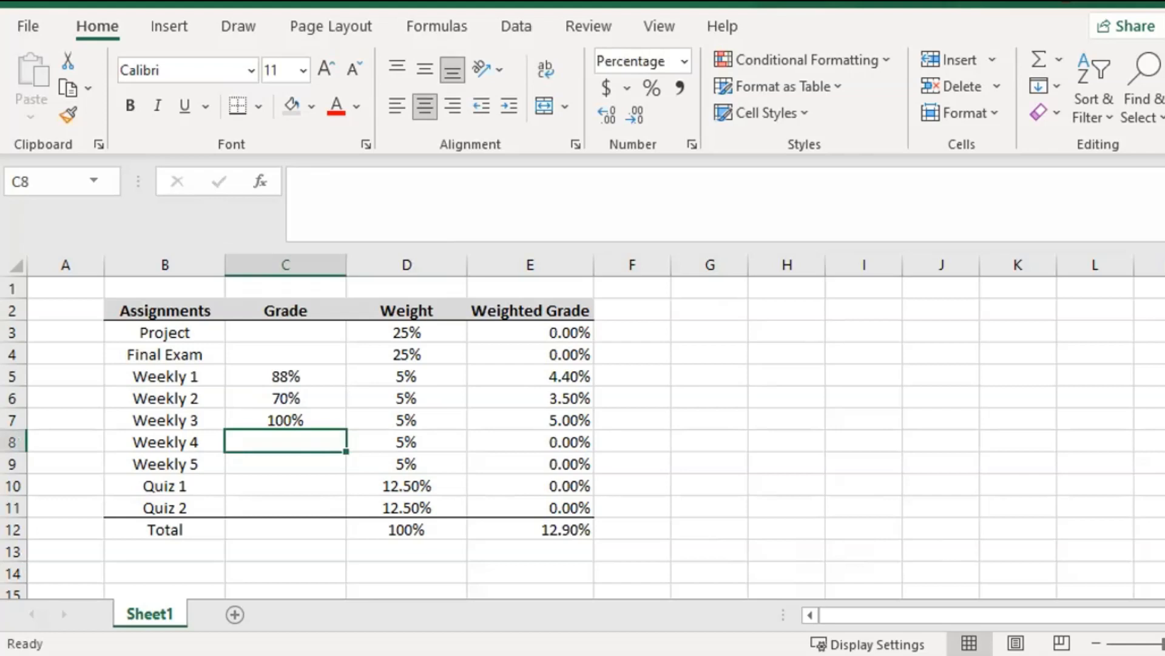
type("50")
key("Return")
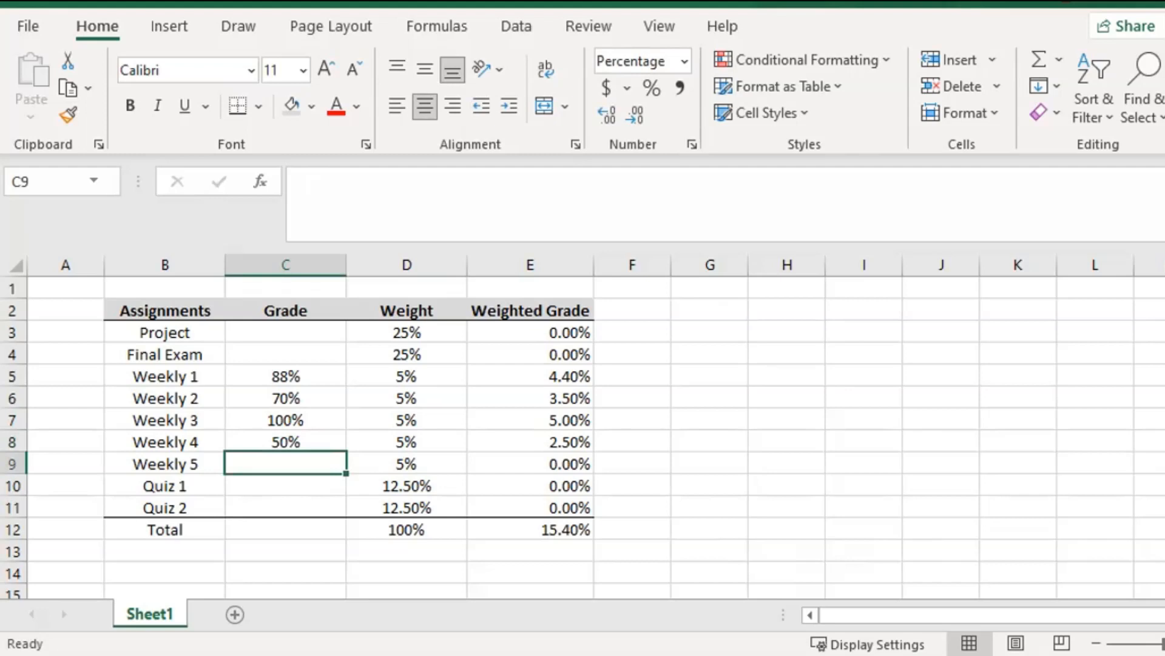
type("95")
key("Return")
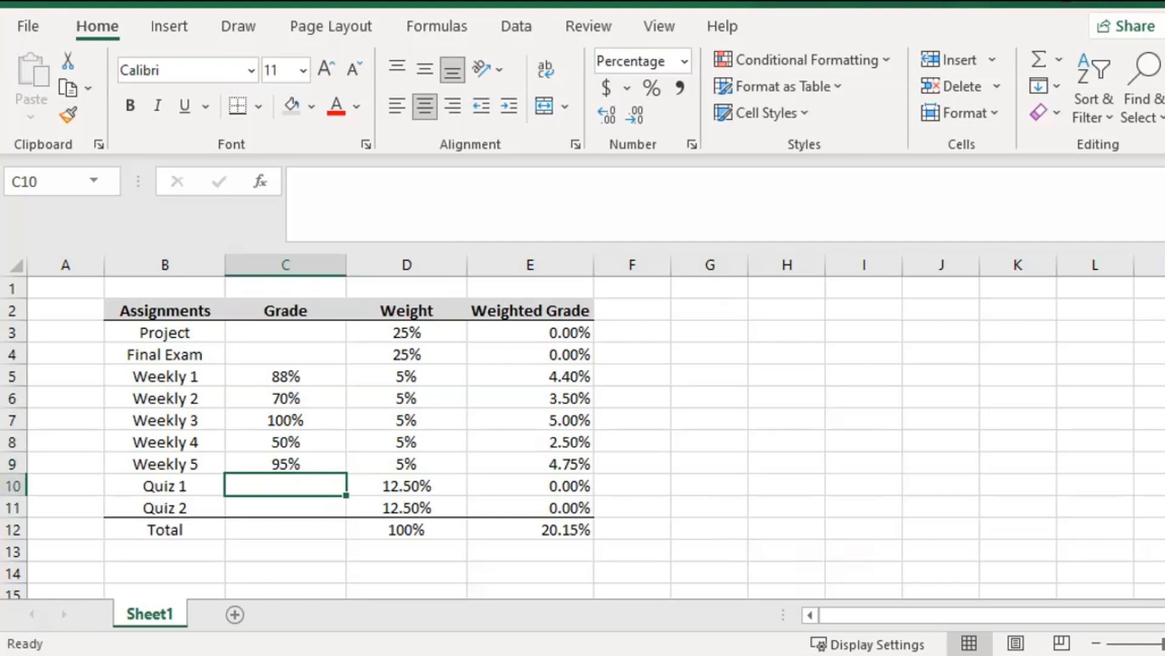
Step: Compare the weekly assignments' grades and weights with their weighted grade formulas in column E
key("Up")
key("Up")
key("Up")
key("Up")
key("Up")
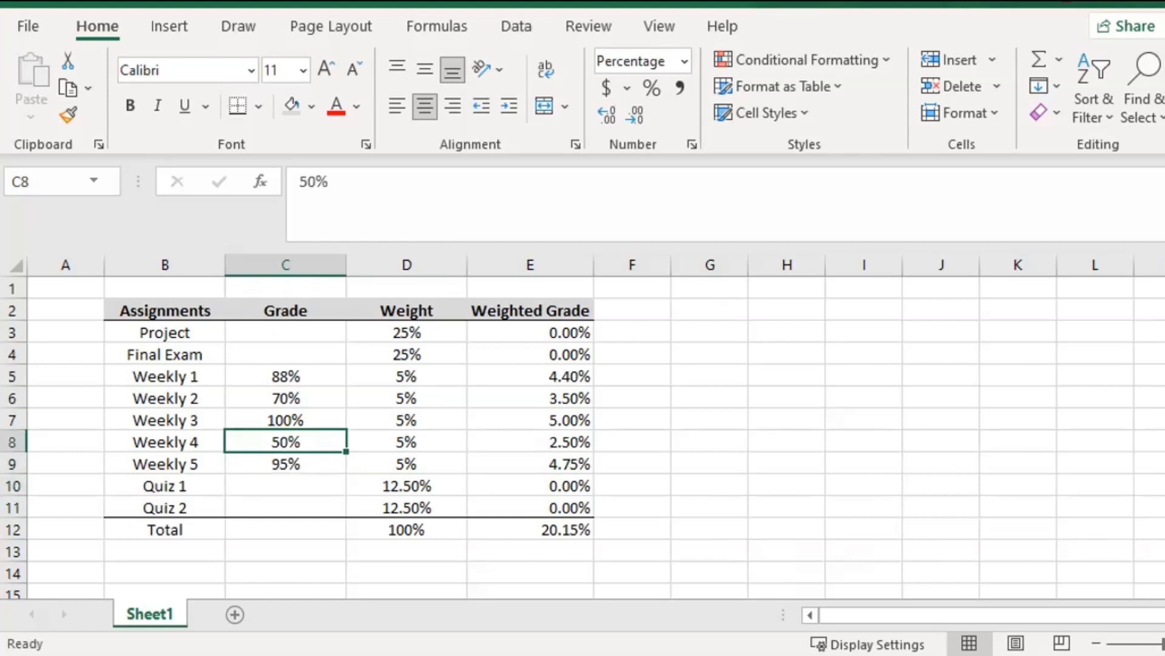
key("Right")
key("Right")
key("Down")
key("Down")
key("Down")
key("Down")
key("Left")
key("Right")
key("Up")
key("Up")
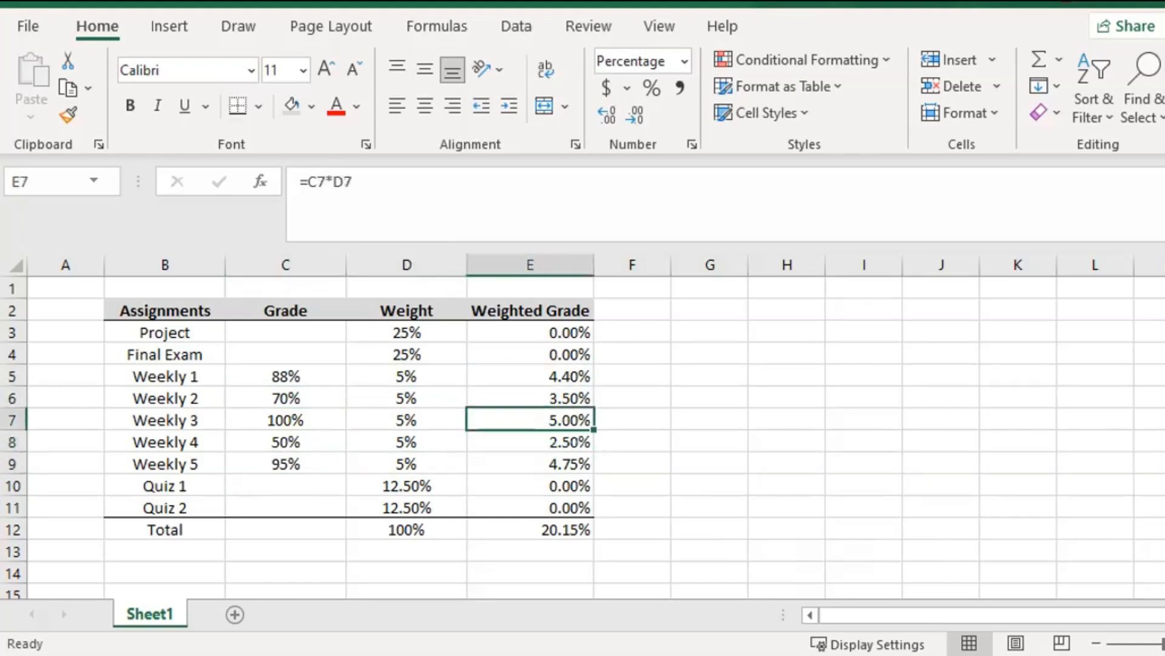
key("Left")
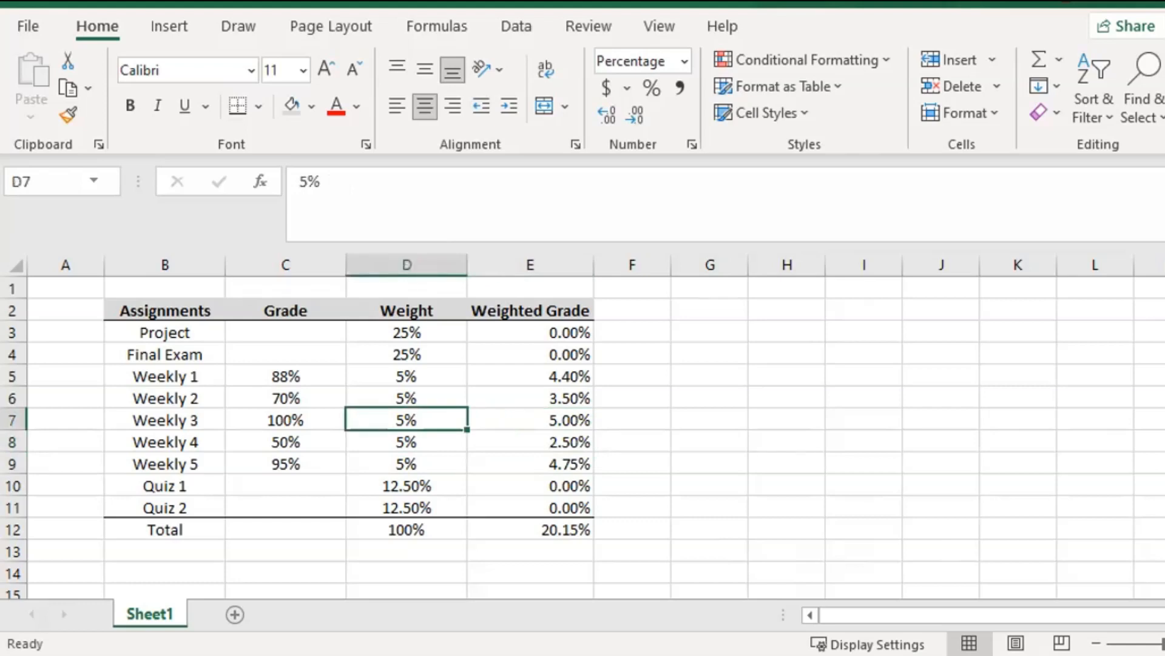
key("Left")
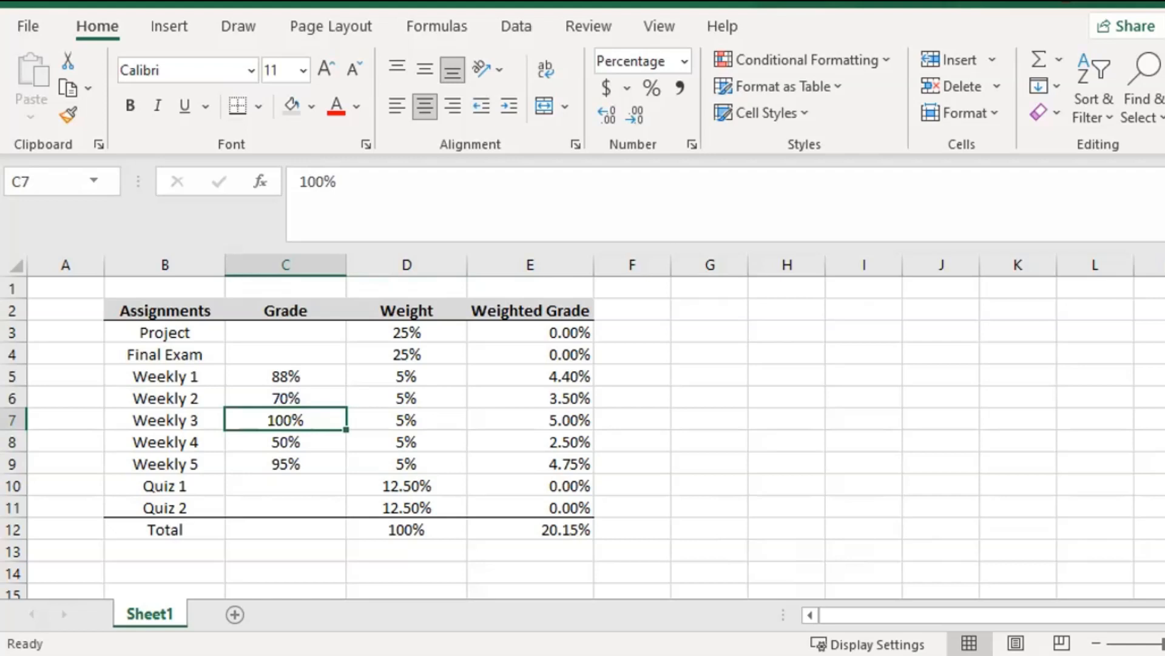
key("Up")
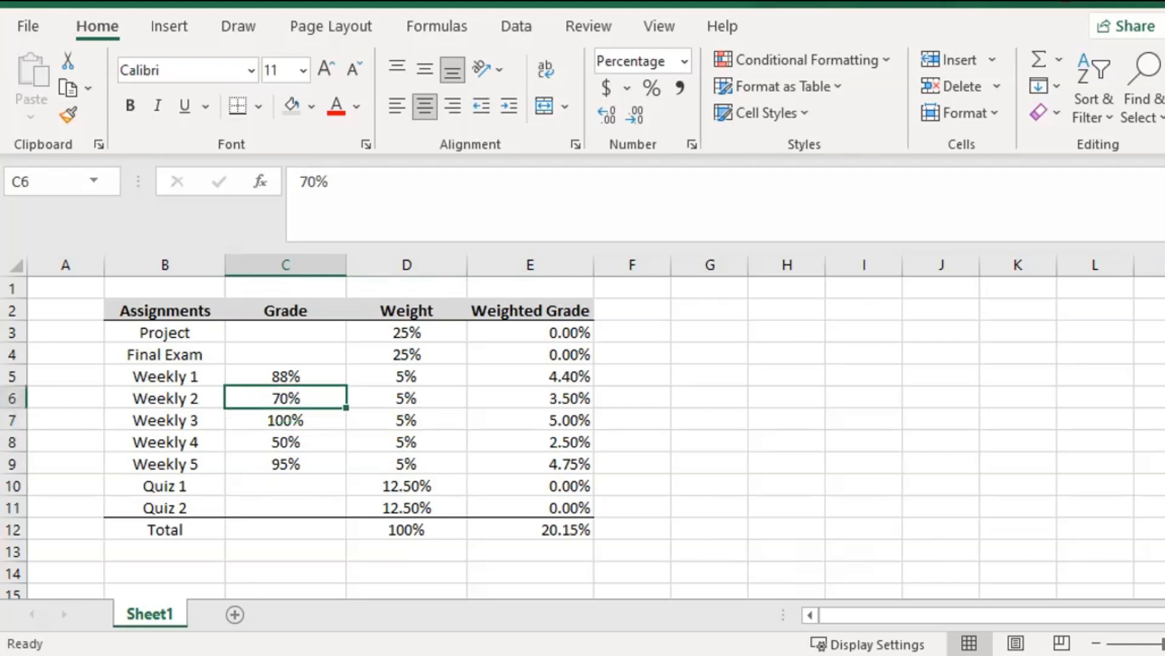
key("Right")
key("Right")
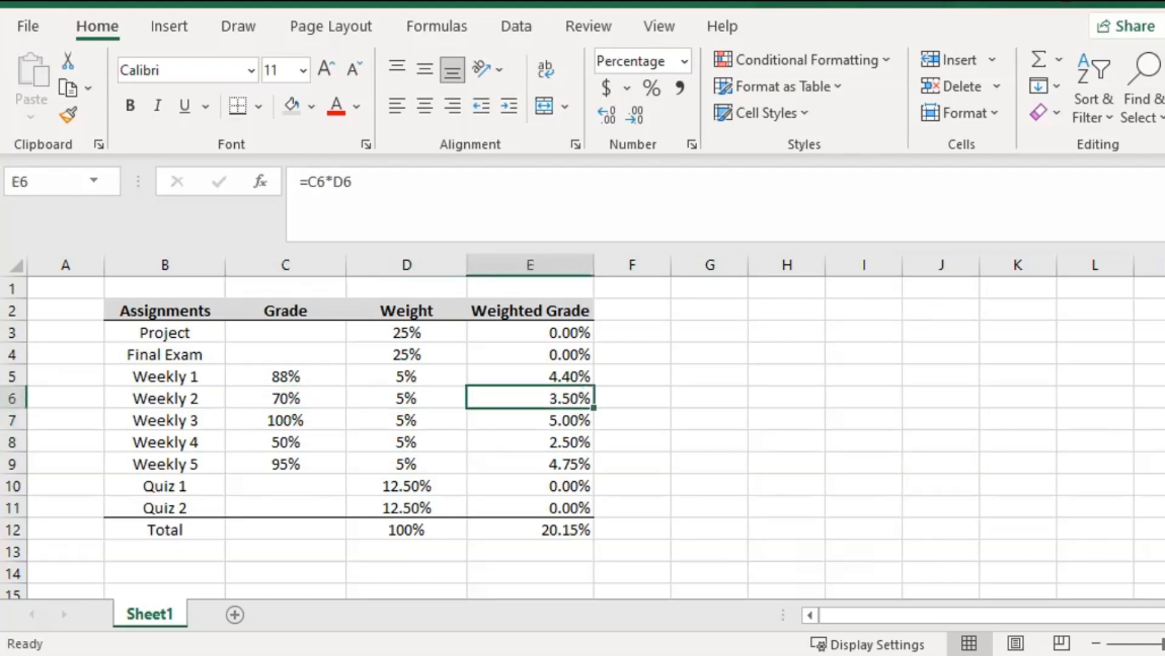
Step: Review the weekly grades in C5:C9 and check the weighted grade total in E12
key("Left")
key("Left")
key("Up")
key("Down")
key("Down")
key("Down")
key("Down")
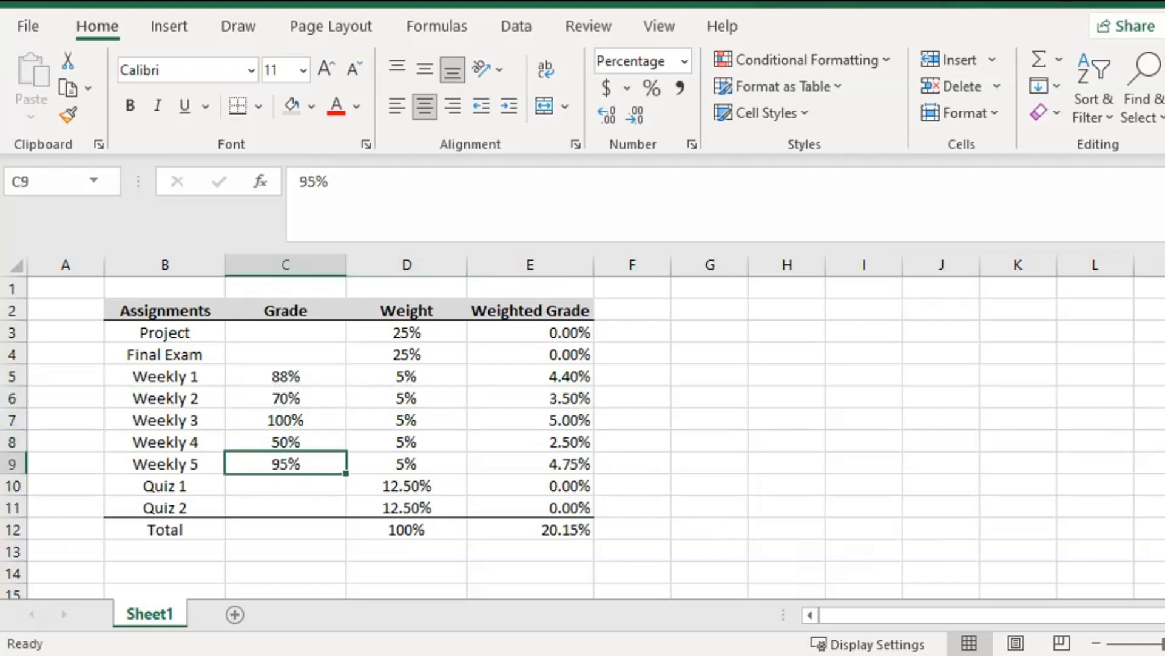
key("Up")
key("Up")
key("Up")
key("Up")
key("Up")
key("Down")
key("Down")
key("Down")
key("Down")
key("Down")
key("Down")
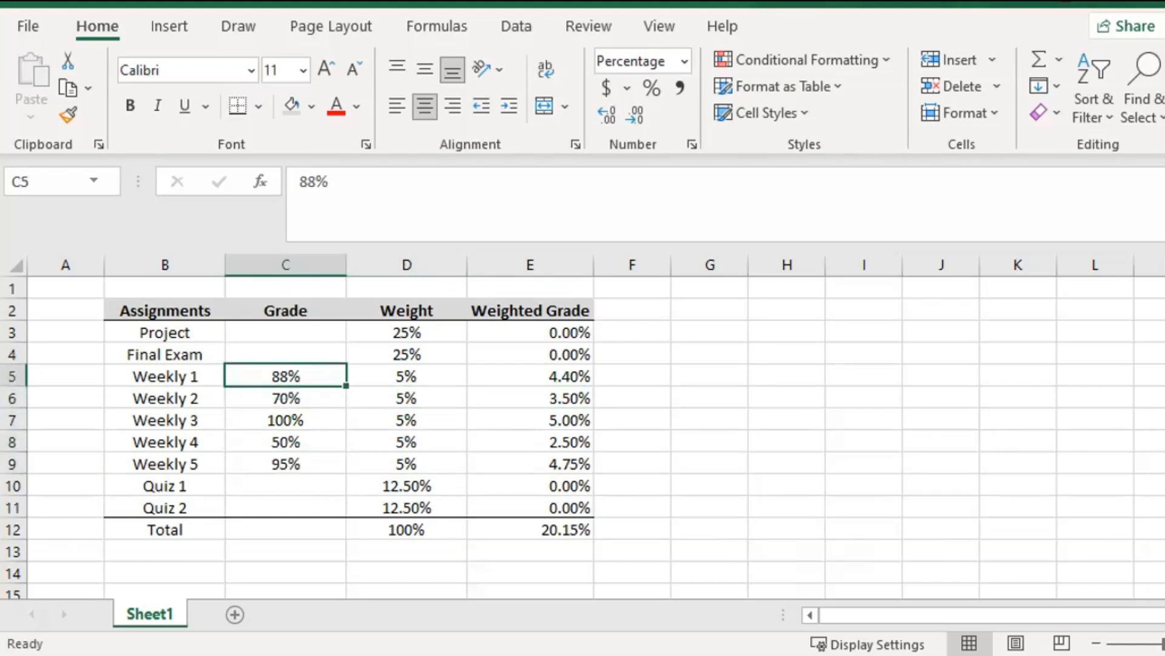
key("Down")
key("Down")
key("Right")
key("Right")
key("Right")
key("Left")
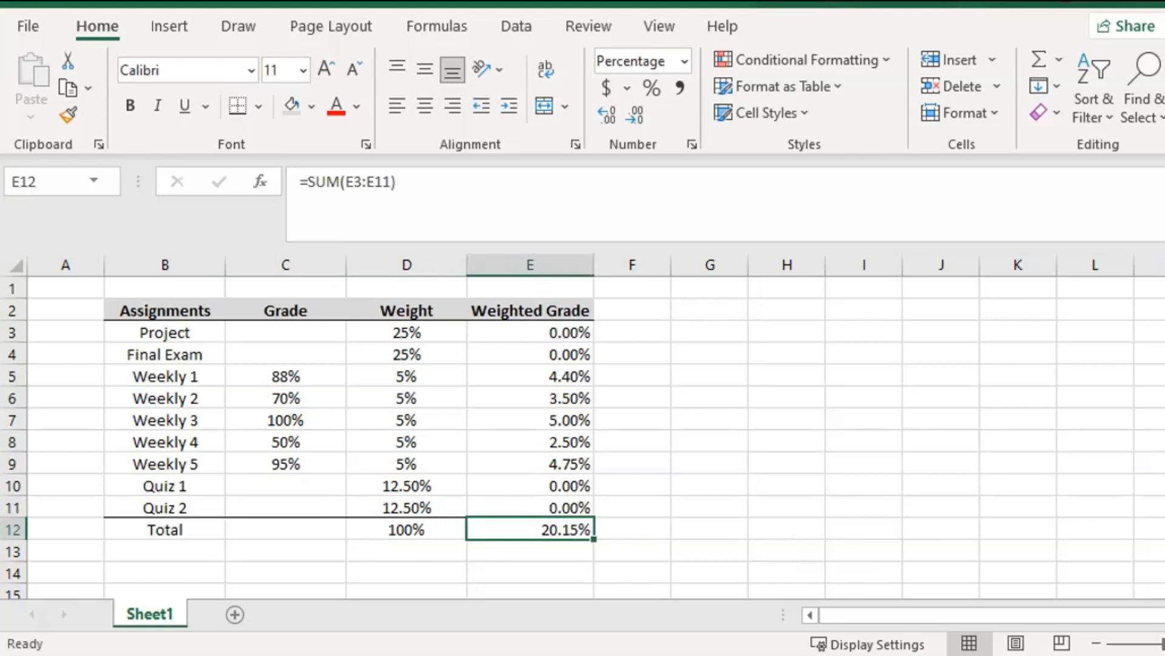
Step: Enter a grade of 100% for the Project in C3 and 98% for the Final Exam in C4
key("Up")
key("Up")
key("Up")
key("Up")
key("Up")
key("Up")
key("Up")
key("Up")
key("Up")
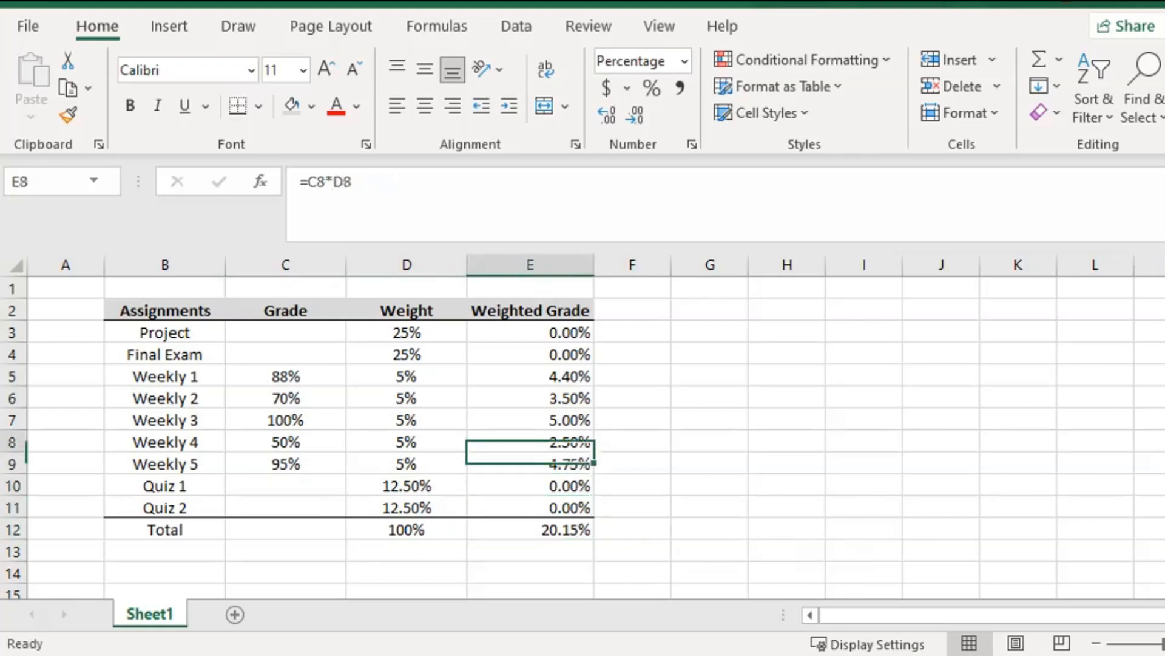
key("Left")
key("Left")
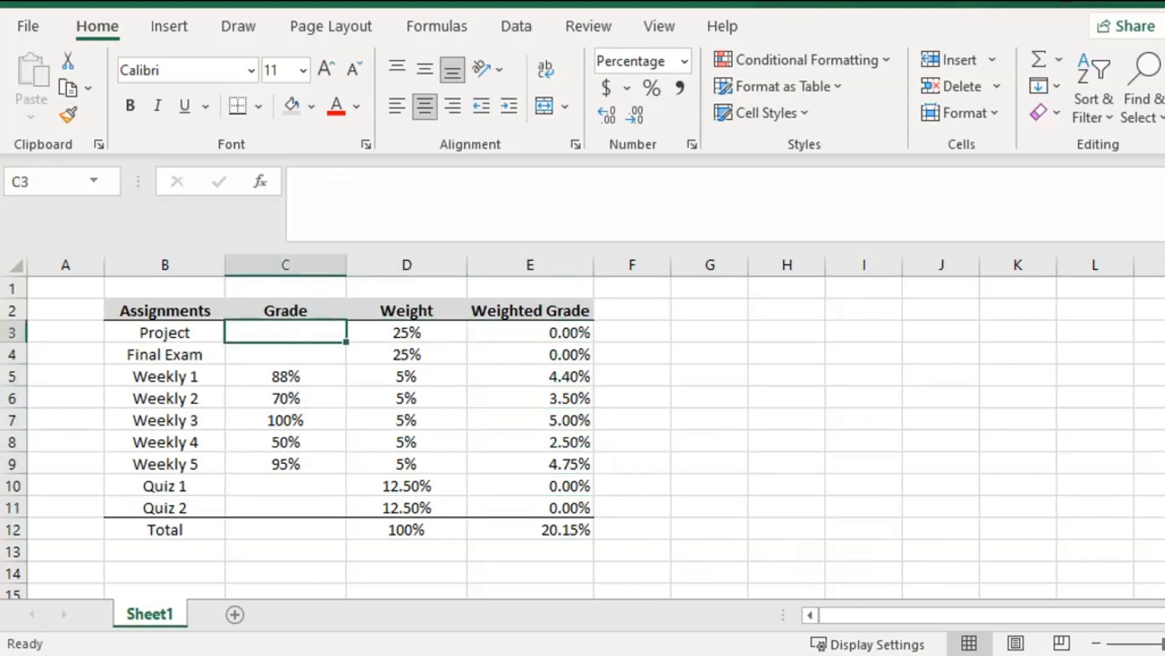
type("100")
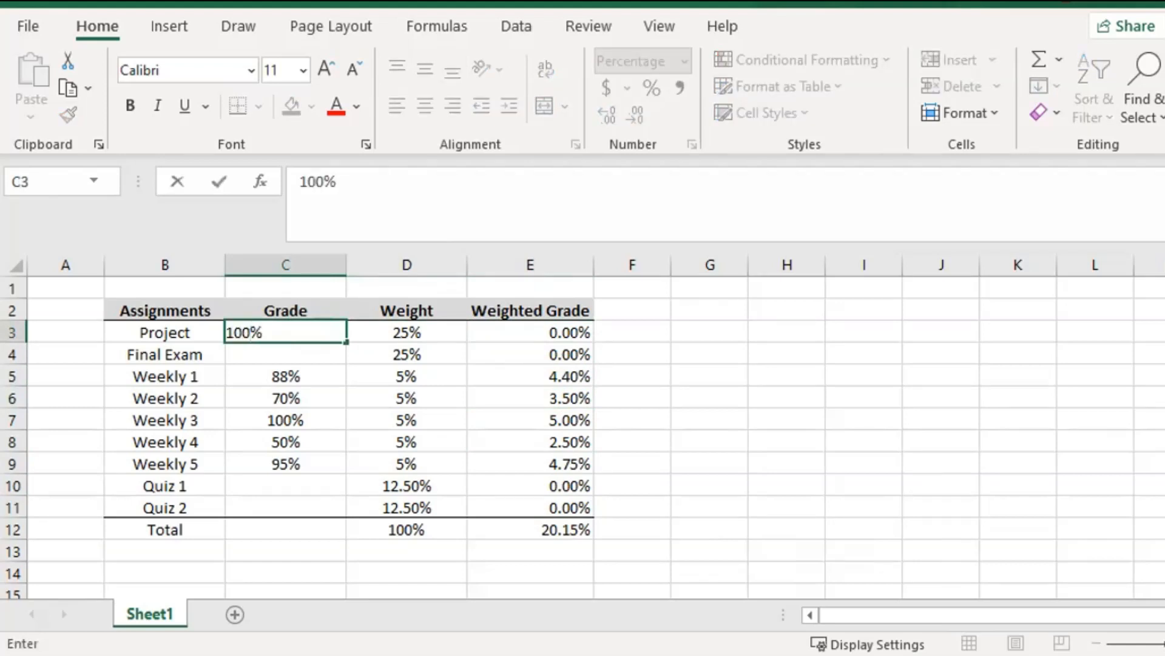
key("Return")
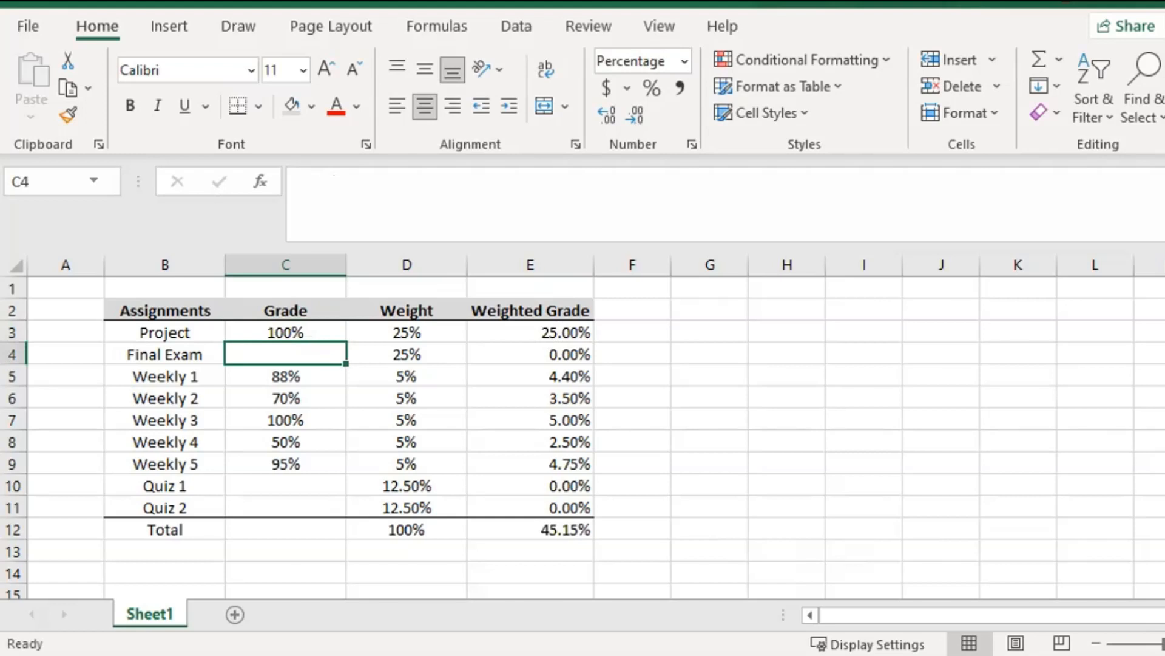
type("98")
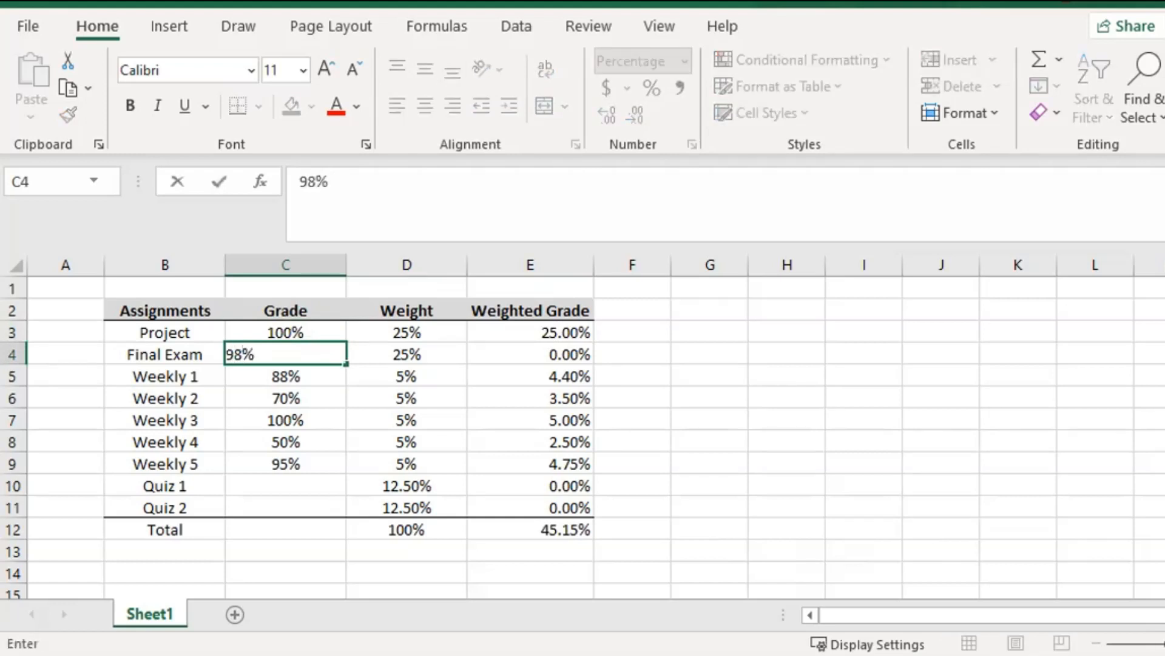
key("Return")
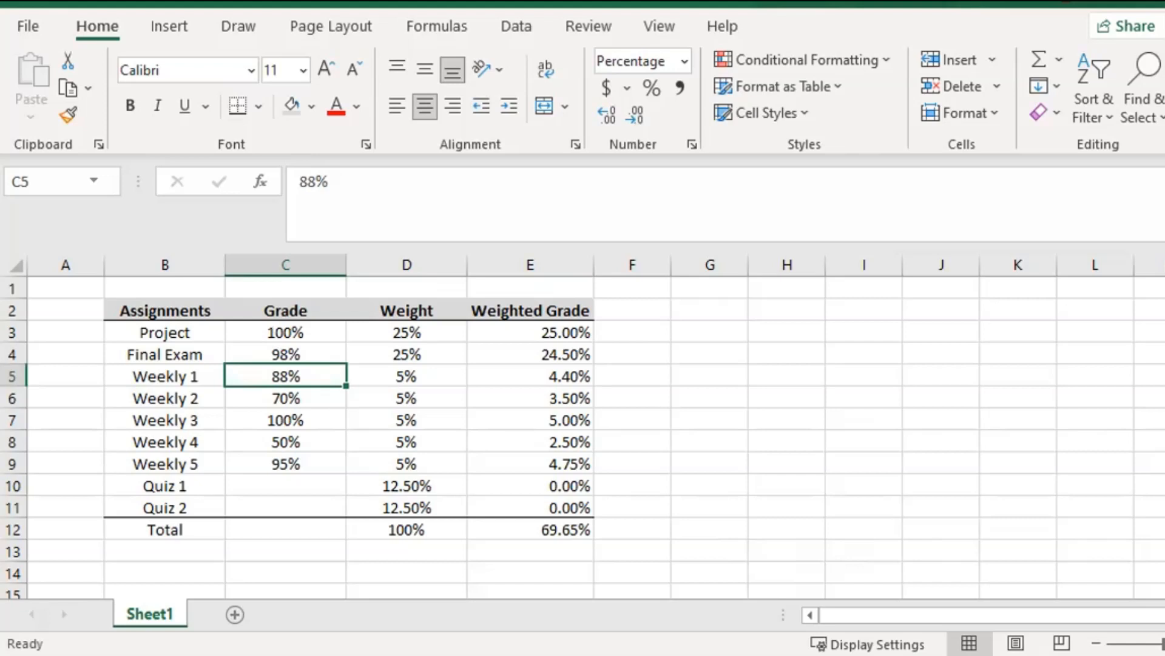
key("Up")
key("Up")
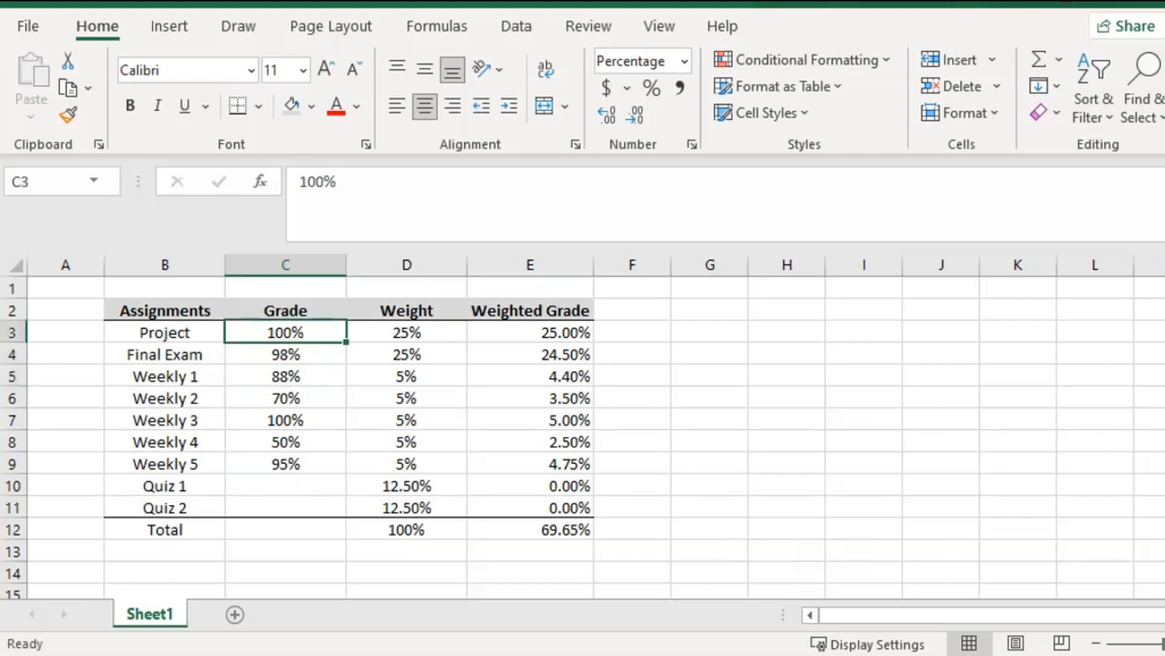
Step: Compare the Project and Final Exam grades and weights with their weighted grade formulas in E3:E4
key("Right")
key("Right")
key("Left")
key("Left")
key("Right")
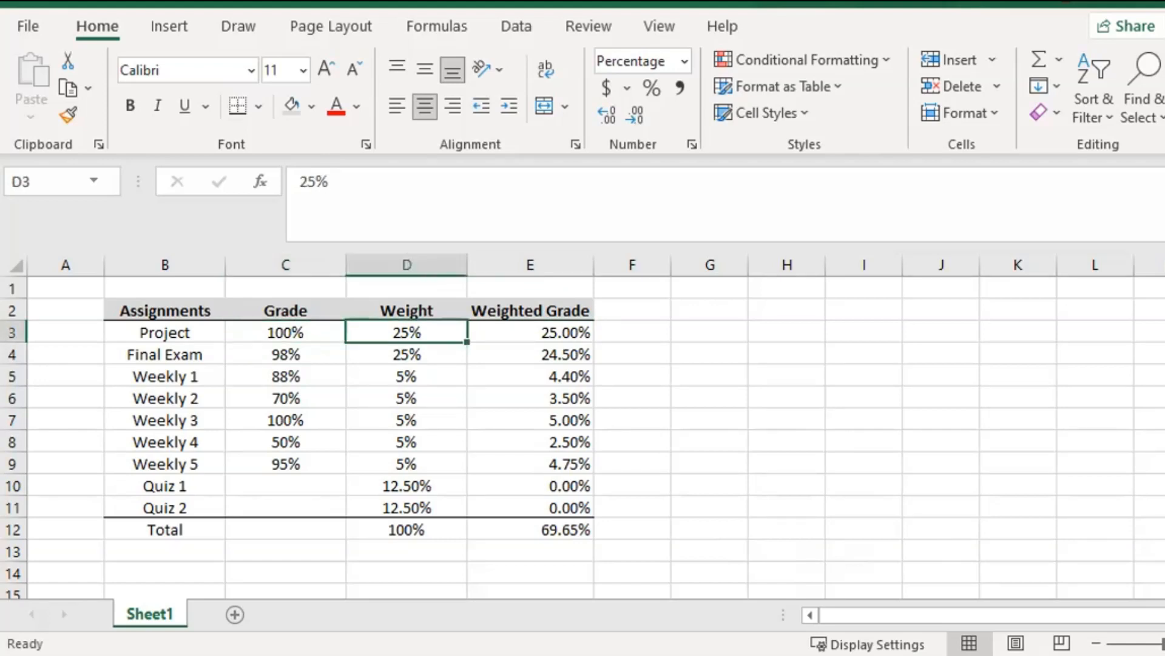
key("Right")
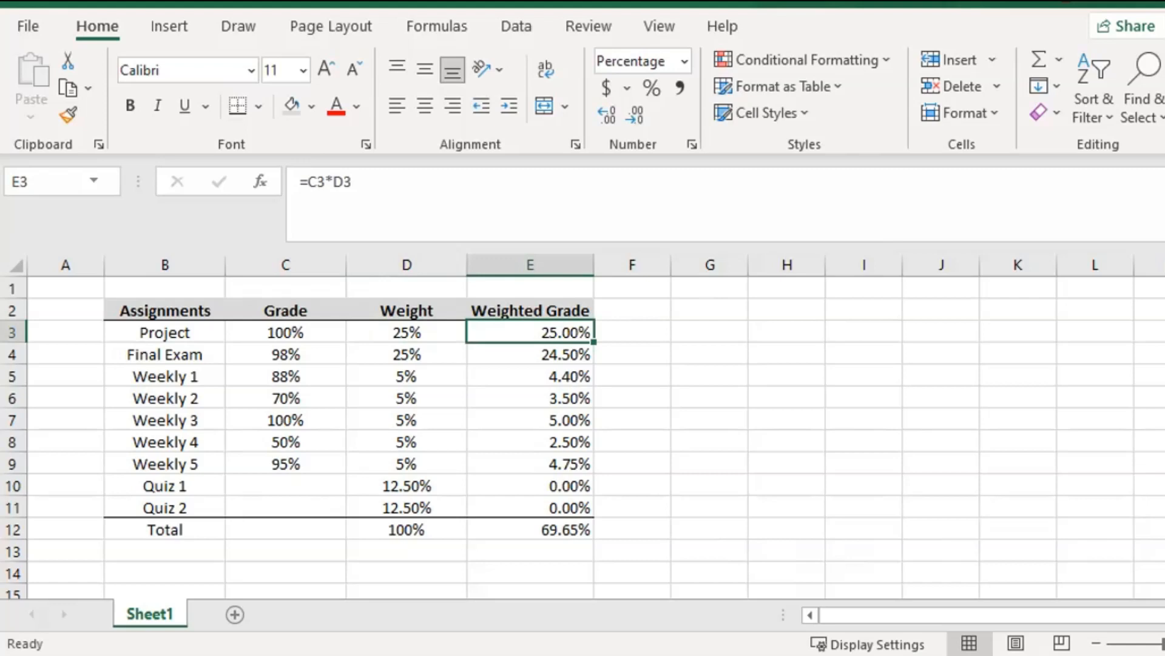
key("Down")
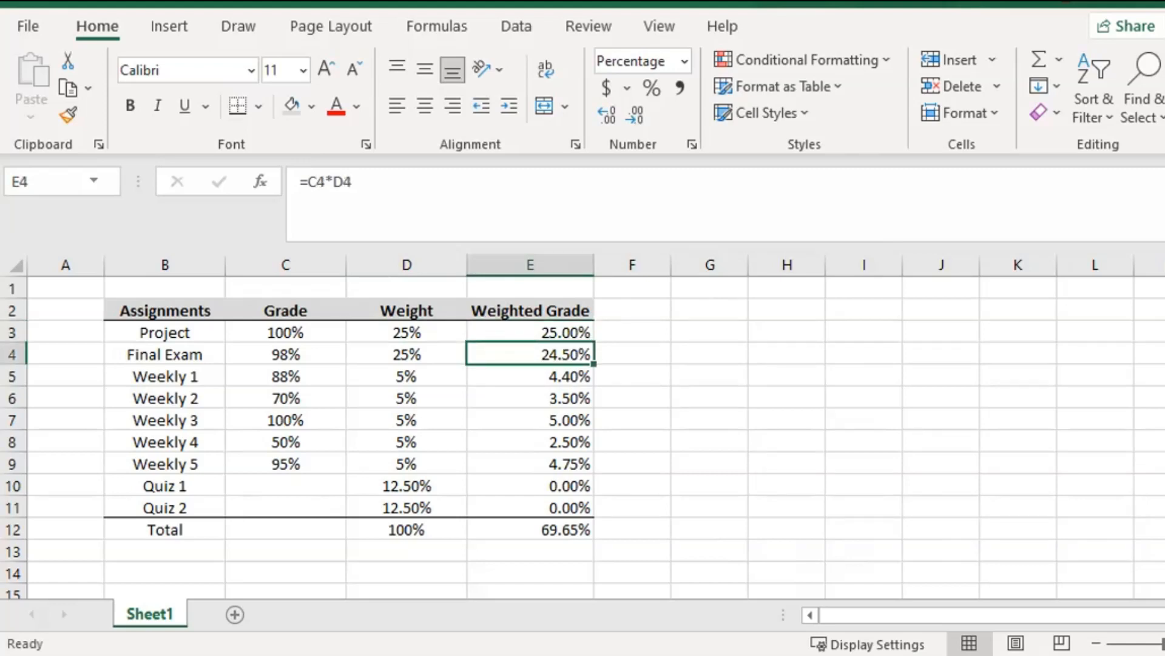
key("Left")
key("Left")
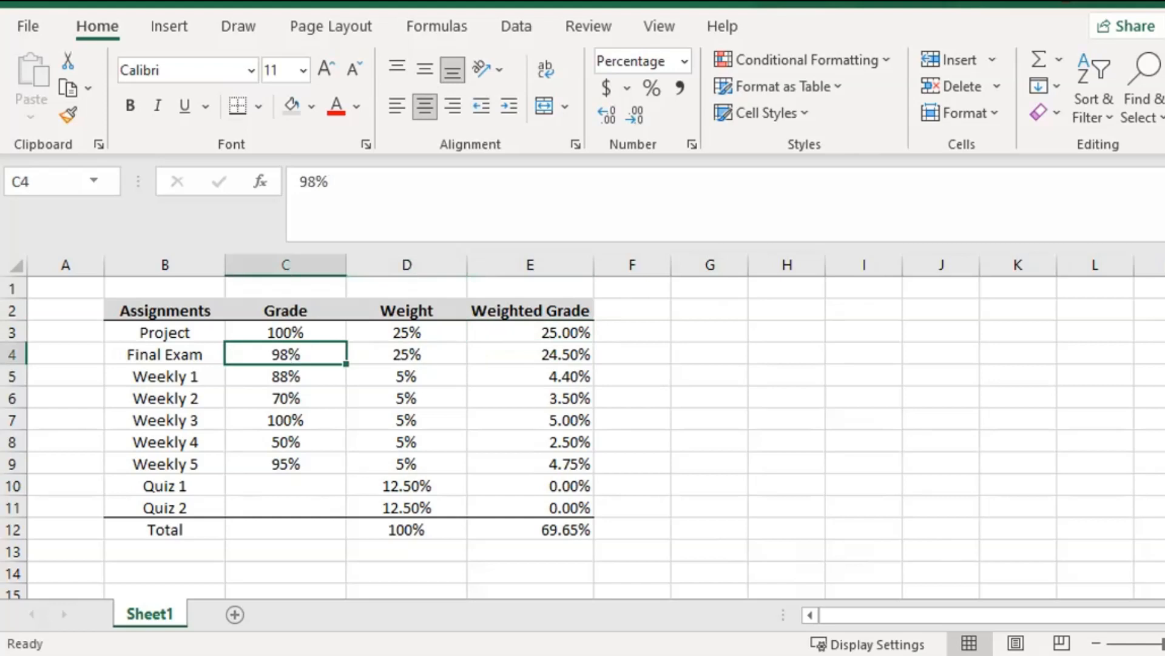
key("Right")
key("Right")
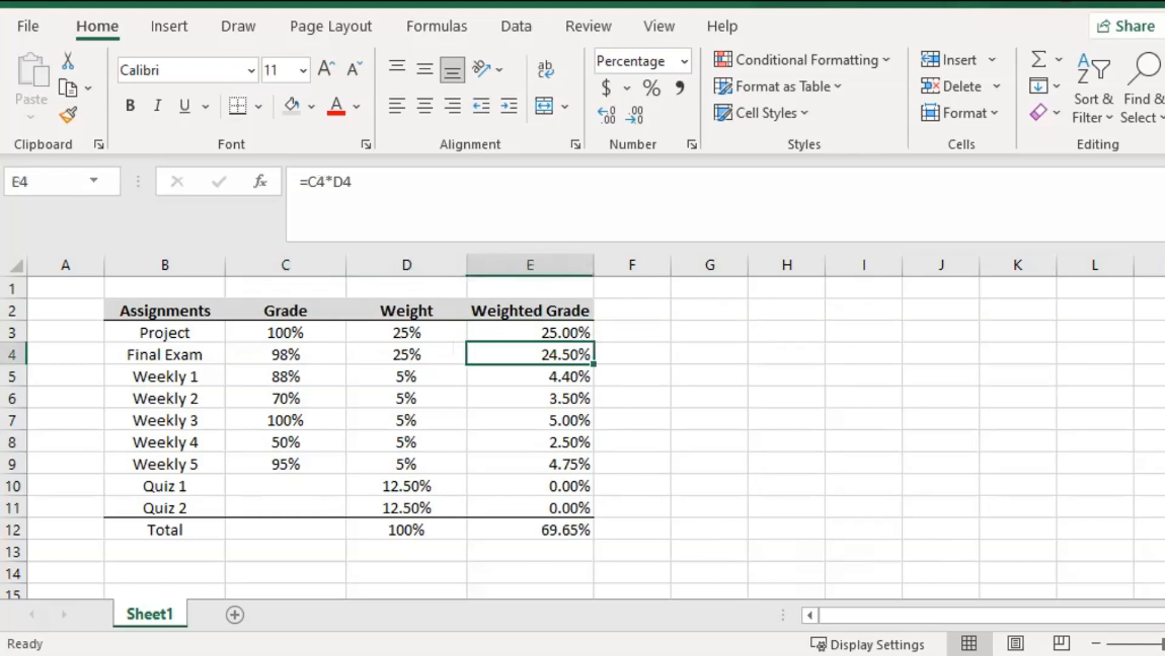
Step: Enter a grade of 85% for both Quiz 1 and Quiz 2 in C10:C11
key("Down")
key("Down")
key("Down")
key("Down")
key("Down")
key("Down")
key("Left")
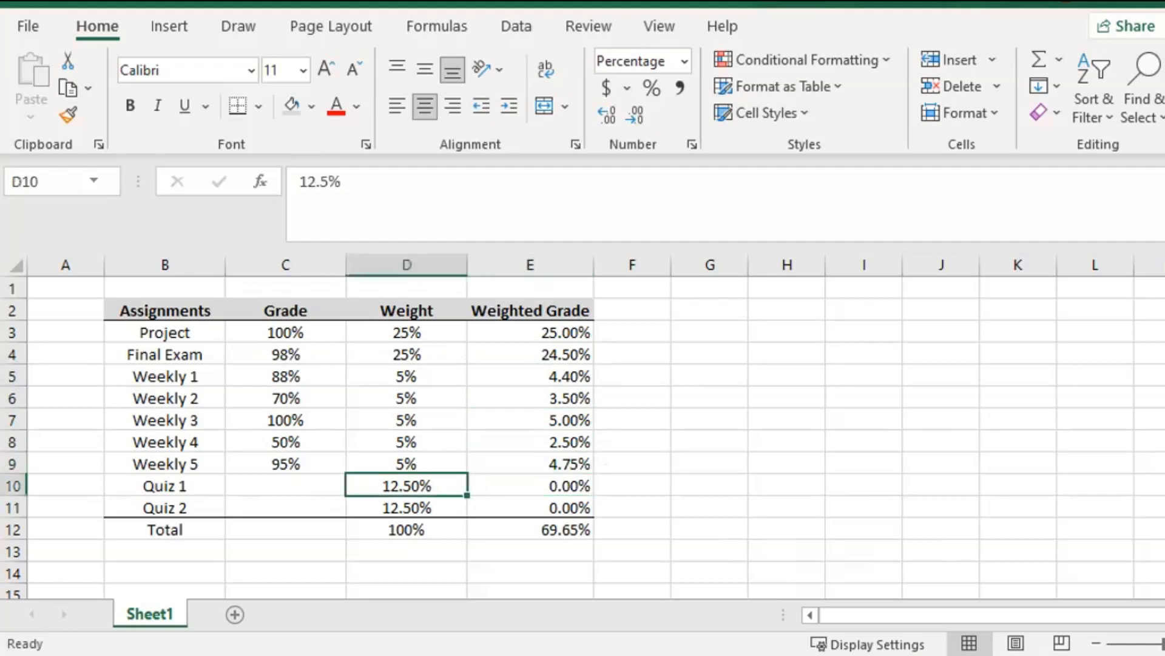
key("Left")
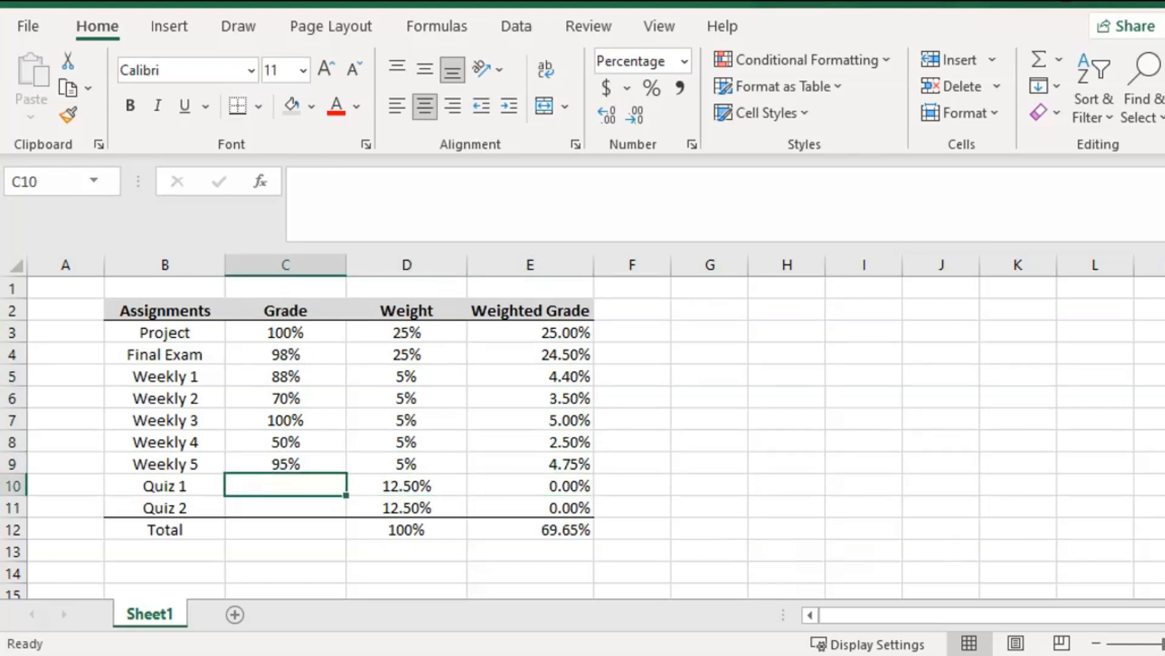
type("85")
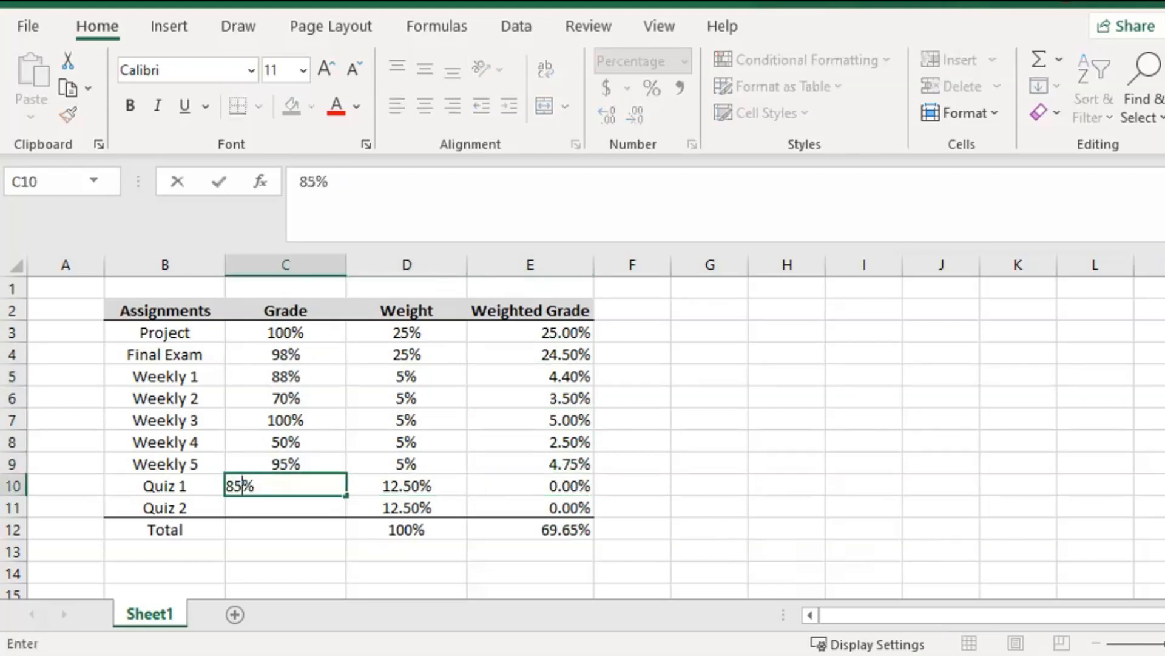
key("Return")
type("85")
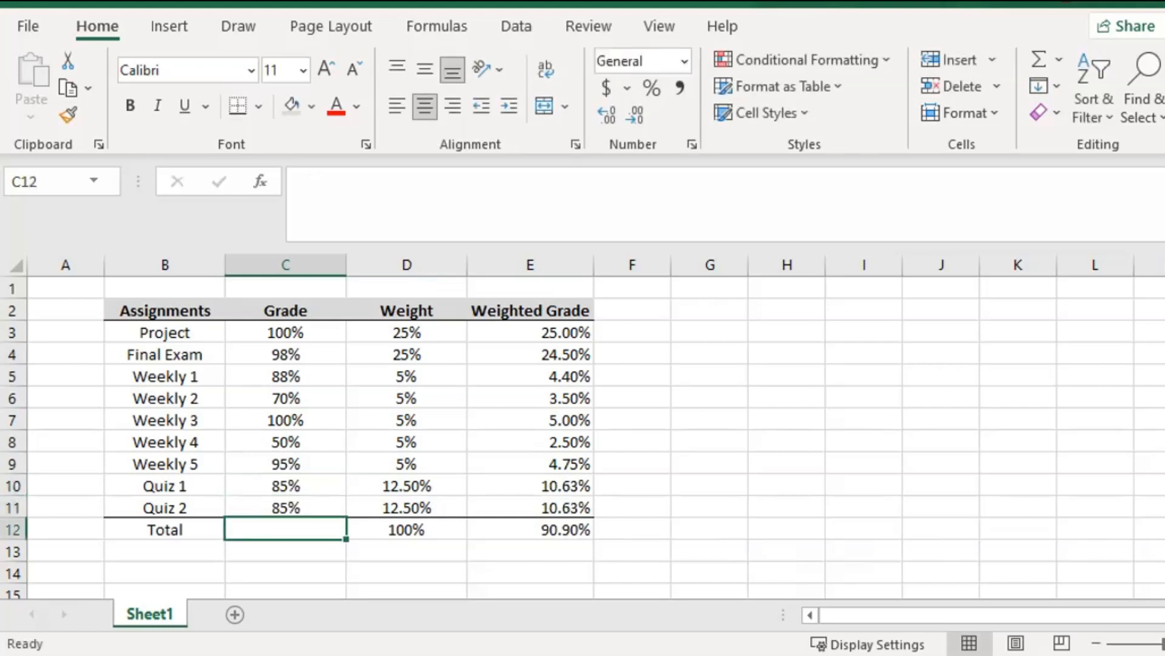
Step: Check the Quiz 2 weighted grade and the total in E11:E12, and review the quiz and weekly grades in column C
key("Up")
key("Right")
key("Right")
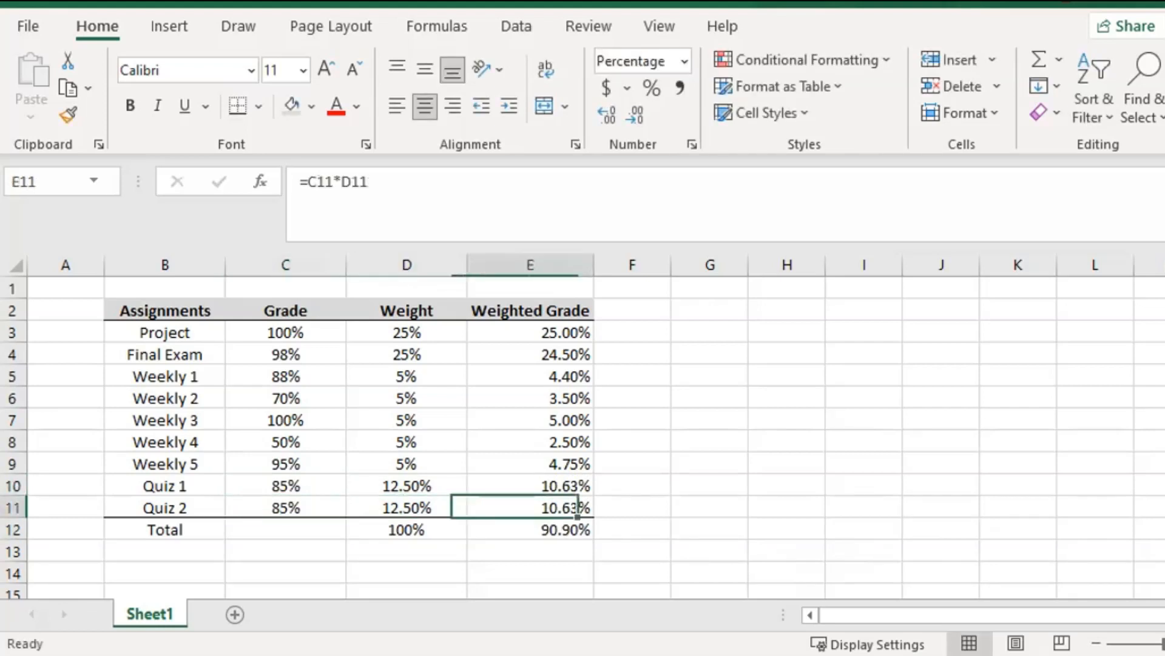
key("Down")
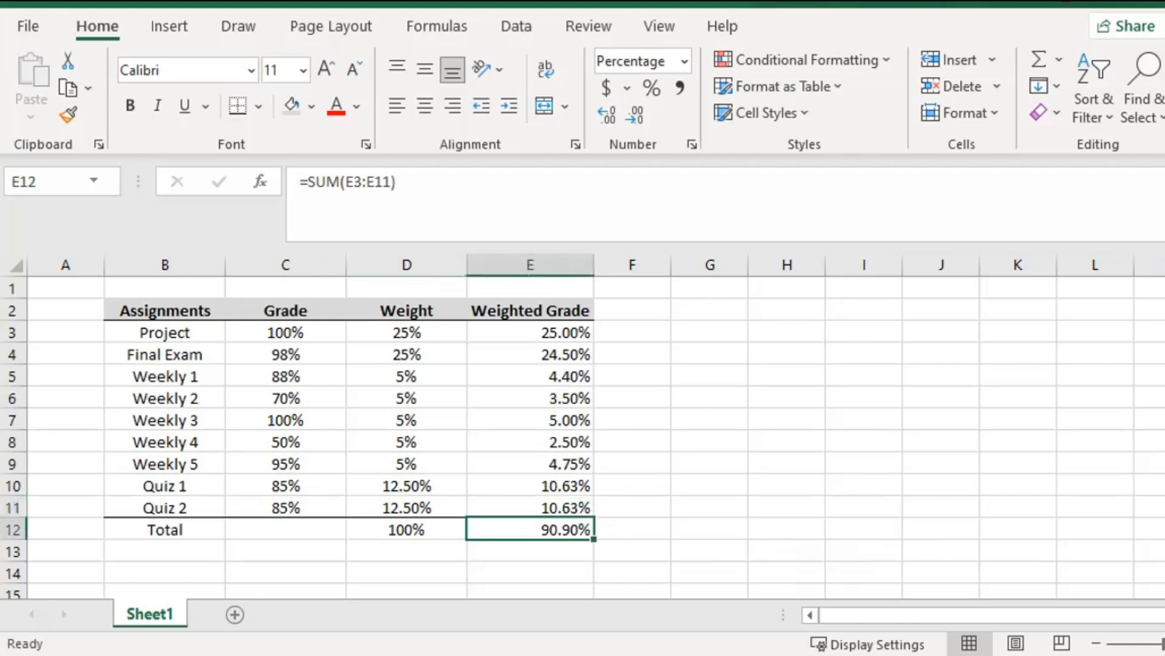
key("Left")
key("Left")
key("Up")
key("Up")
key("Up")
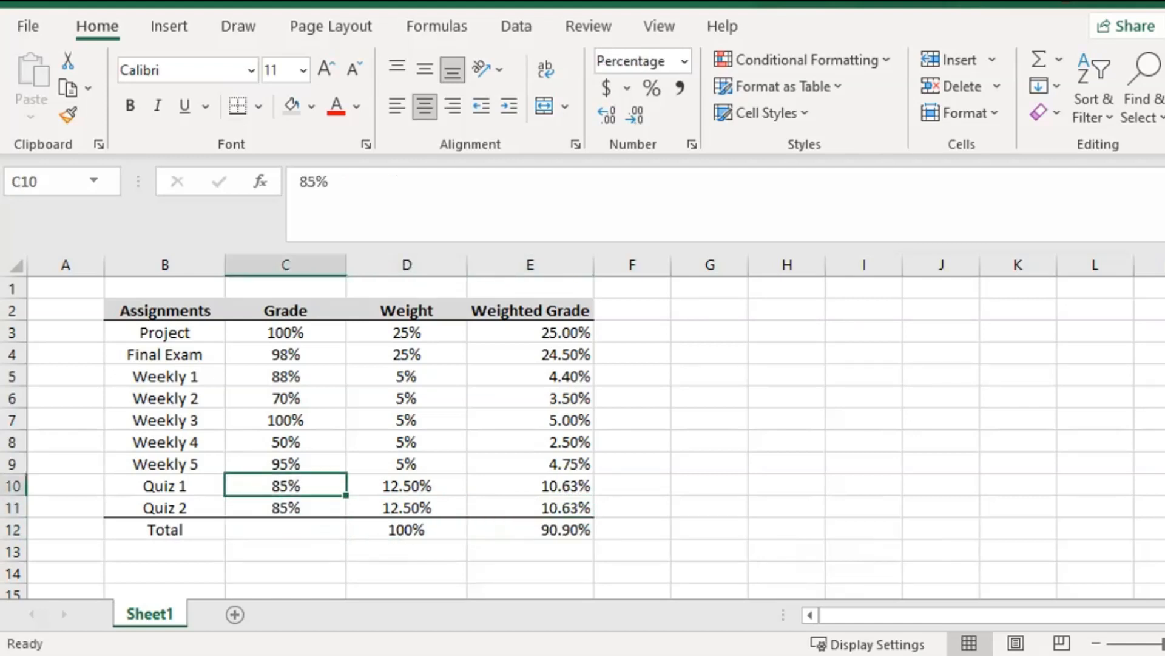
key("Up")
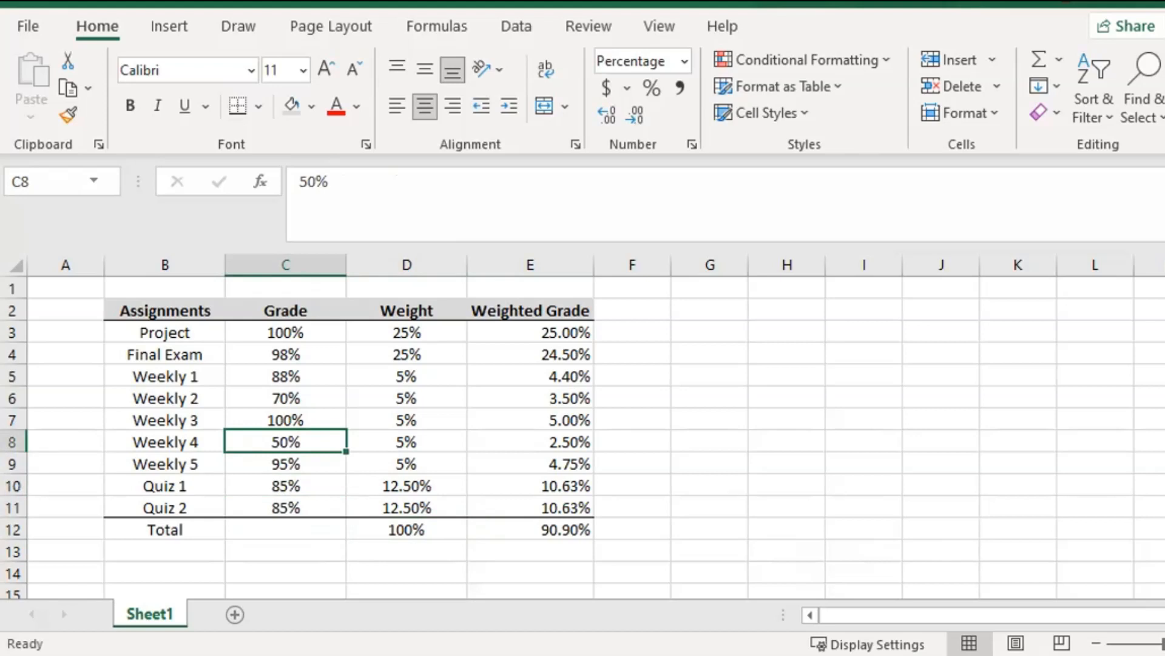
key("Up")
key("Up")
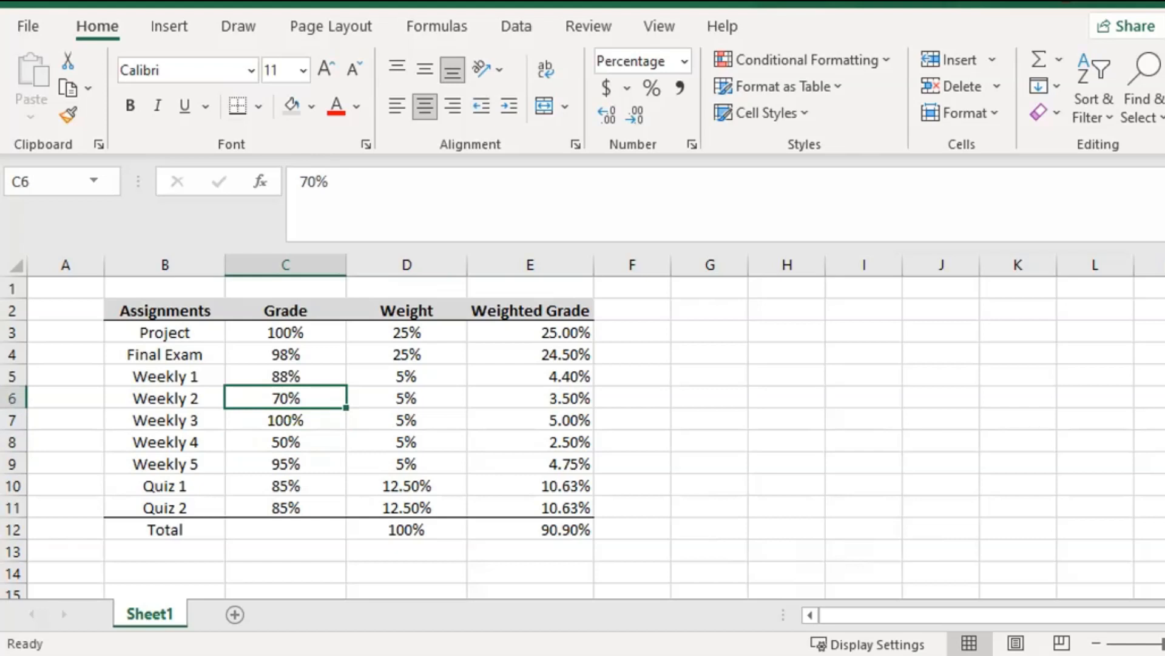
Step: Follow the weekly assignment rows from their names across to the weighted grades and check the total formula in E12
key("Left")
key("Down")
key("Down")
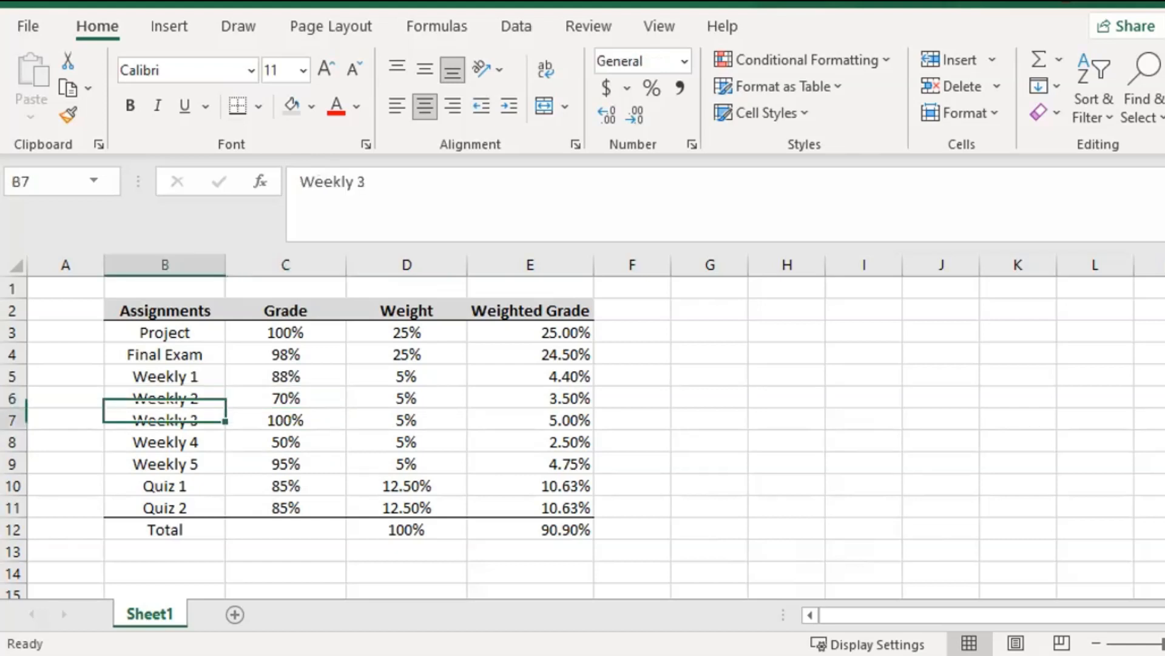
key("Right")
key("Right")
key("Right")
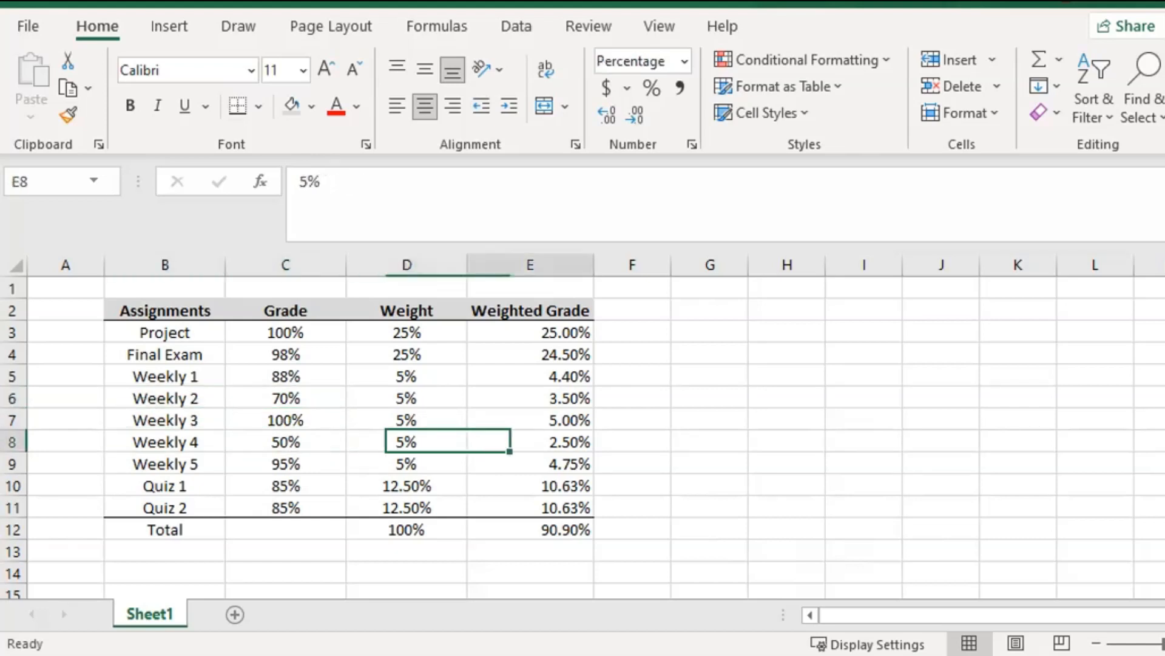
key("Down")
key("Down")
key("Down")
key("Down")
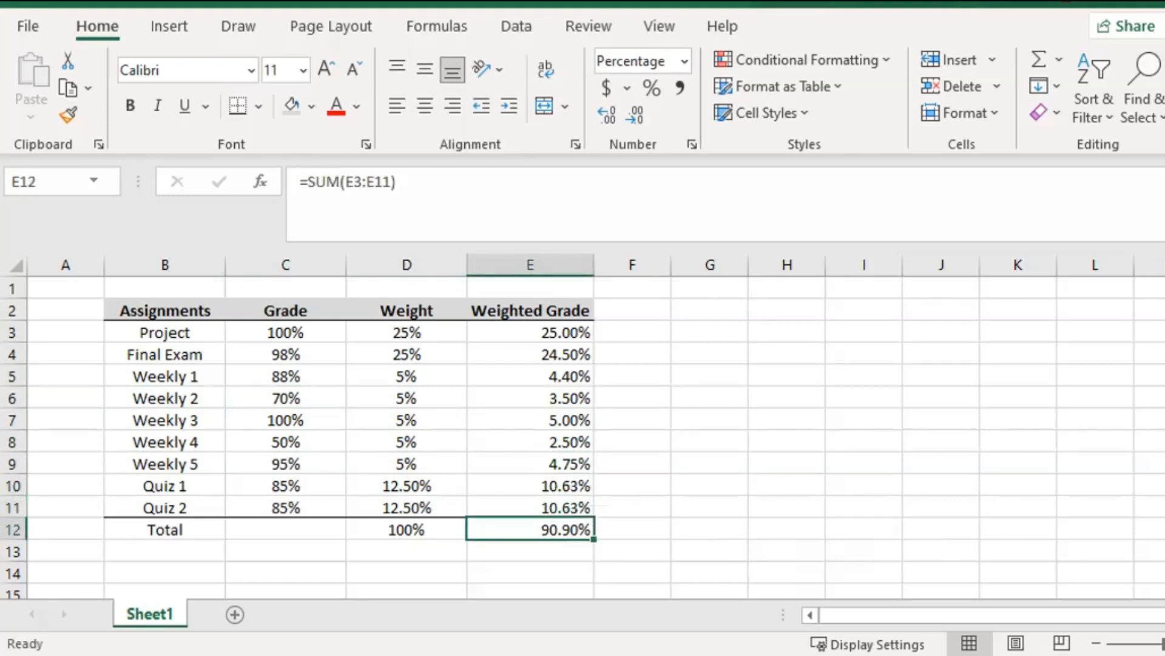
Step: Review the individual weighted grades in column E from the total up to the Final Exam
key("Up")
key("Up")
key("Up")
key("Up")
key("Up")
key("Up")
key("Up")
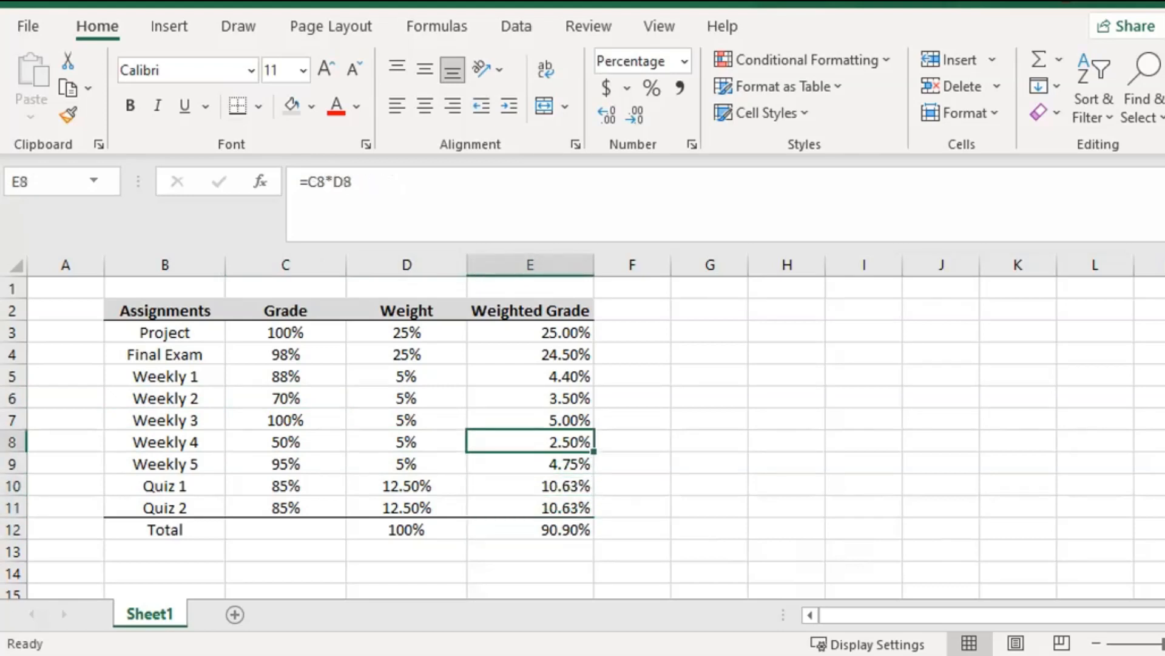
key("Up")
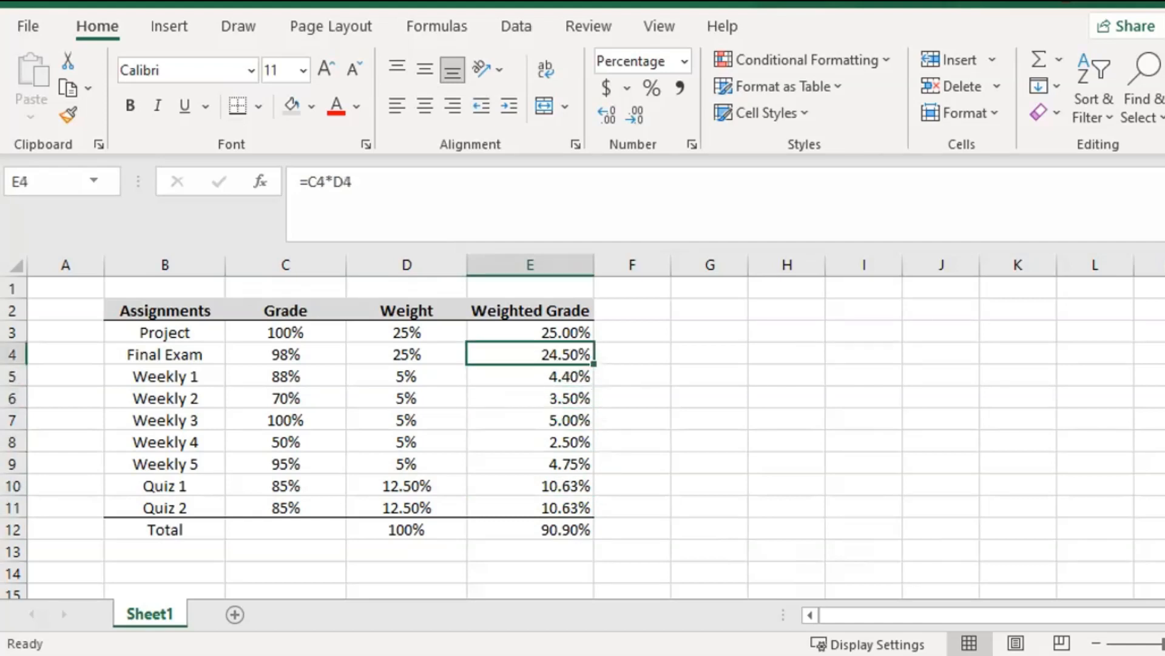
Step: Examine the assignment weights in D3:D11, from the Project to Quiz 2
key("Left")
key("Up")
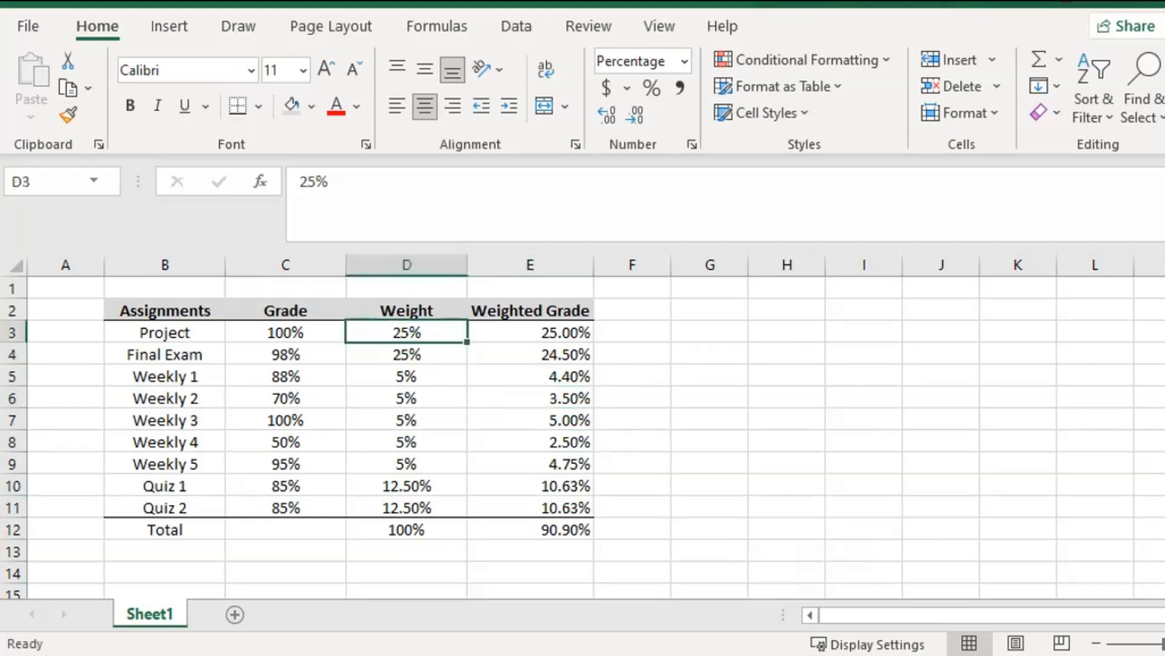
key("Down")
key("Up")
key("Down")
key("Down")
key("Down")
key("Down")
key("Down")
key("Down")
key("Down")
key("Down")
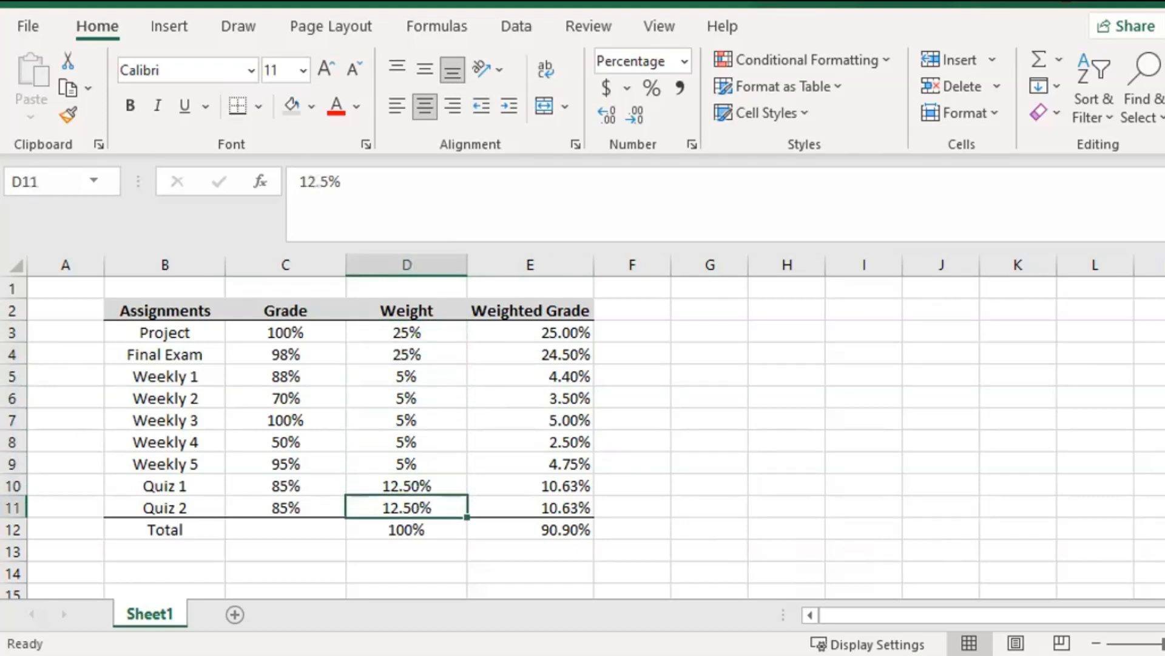
Step: Compare the two quiz weights in D10:D11 and check the Quiz 2 weighted grade against the total in E12
key("Up")
key("Down")
key("Up")
key("Down")
key("Up")
key("Right")
key("Down")
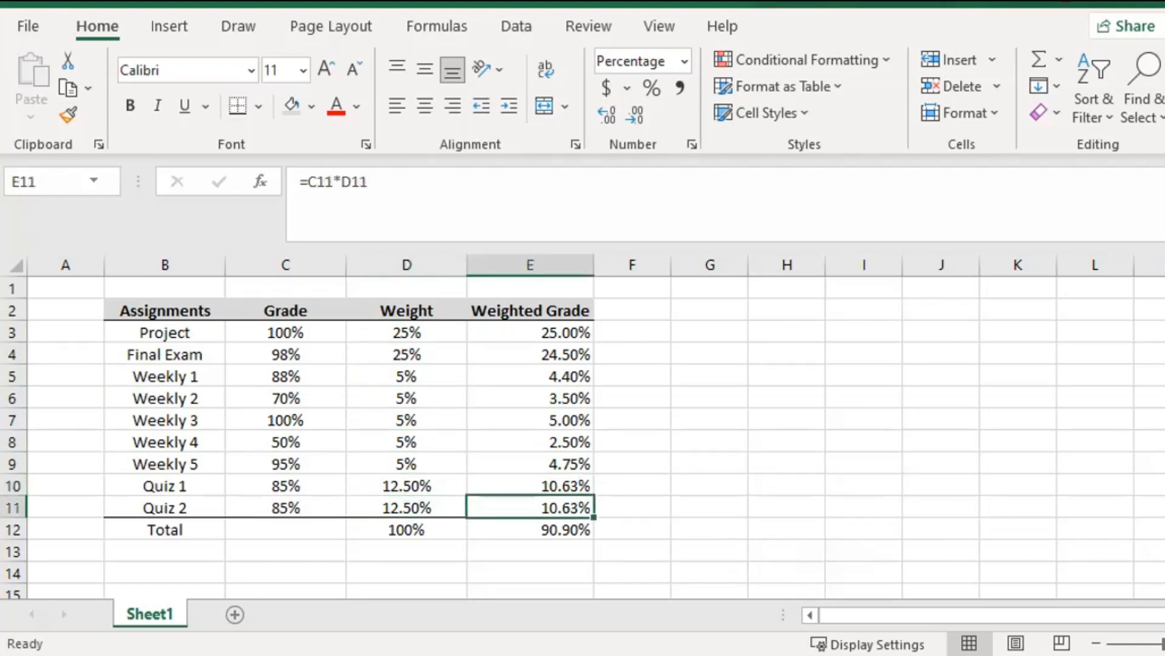
key("Down")
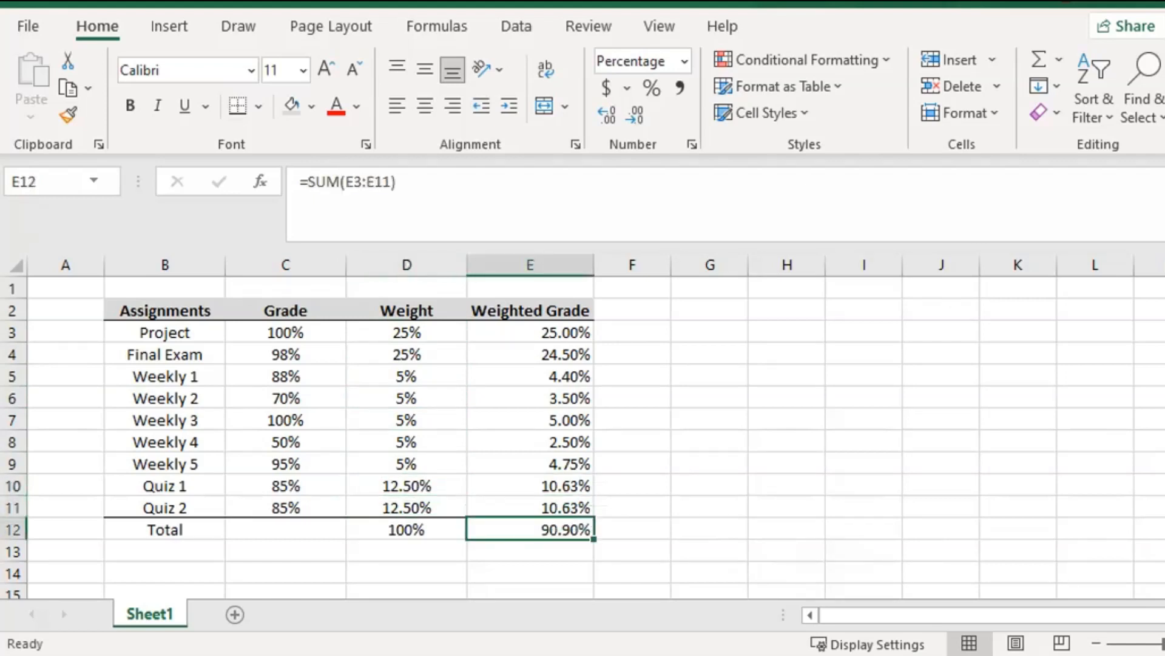
Step: Set the Weekly 1 grade in C5 to 100%
key("Up")
key("Up")
key("Up")
key("Up")
key("Up")
key("Up")
key("Up")
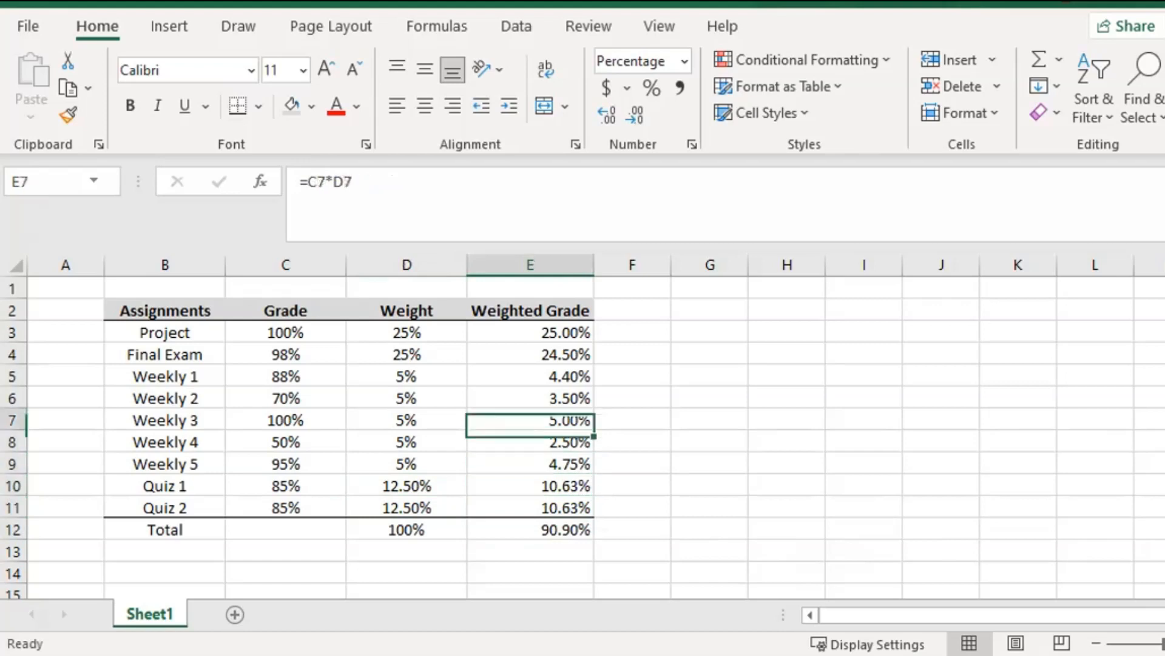
key("Left")
key("Left")
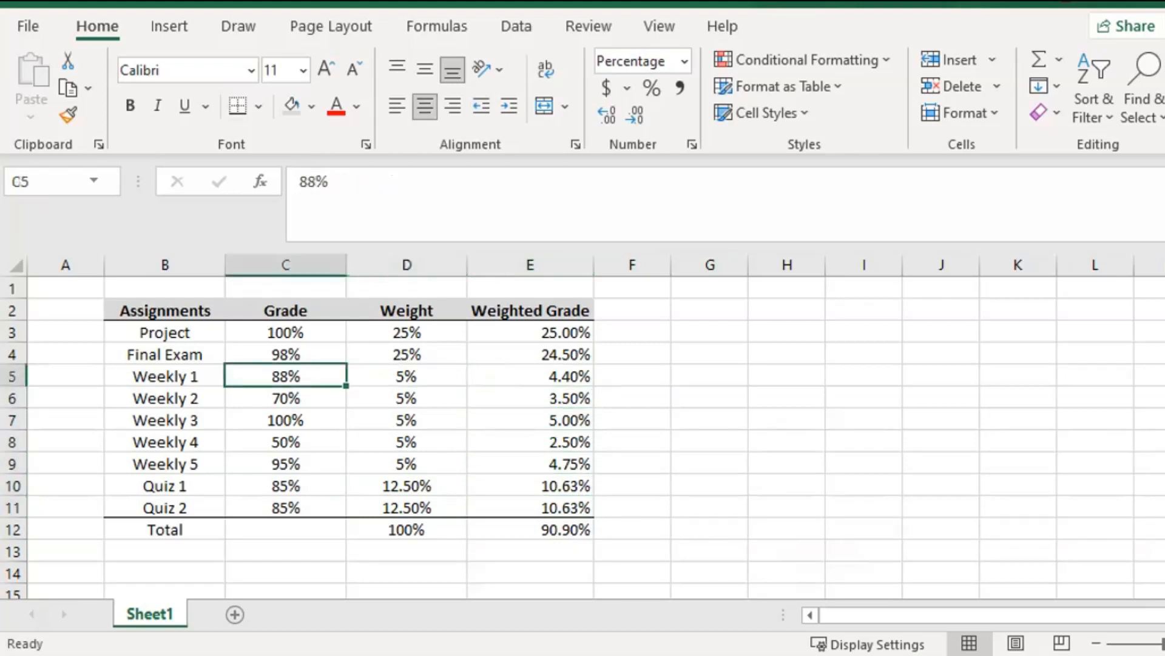
type("100")
key("Return")
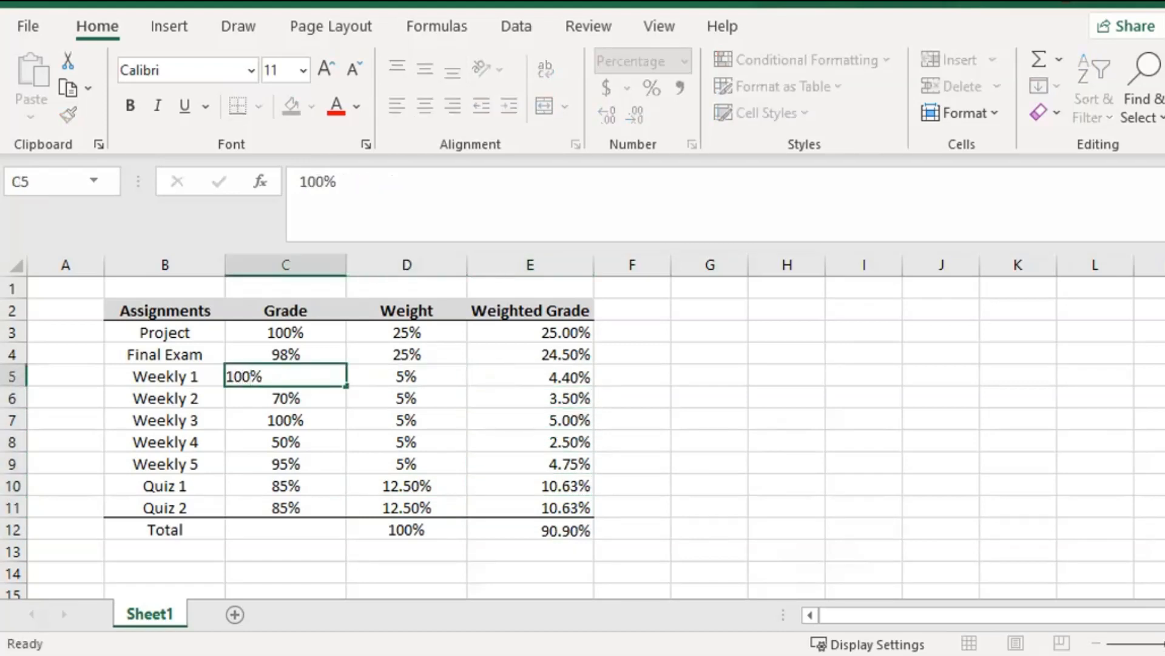
Step: Copy the Weekly 1 grade and paste it as values over C5:C11, covering all weekly assignments and both quizzes
key("Up")
key("ctrl+c")
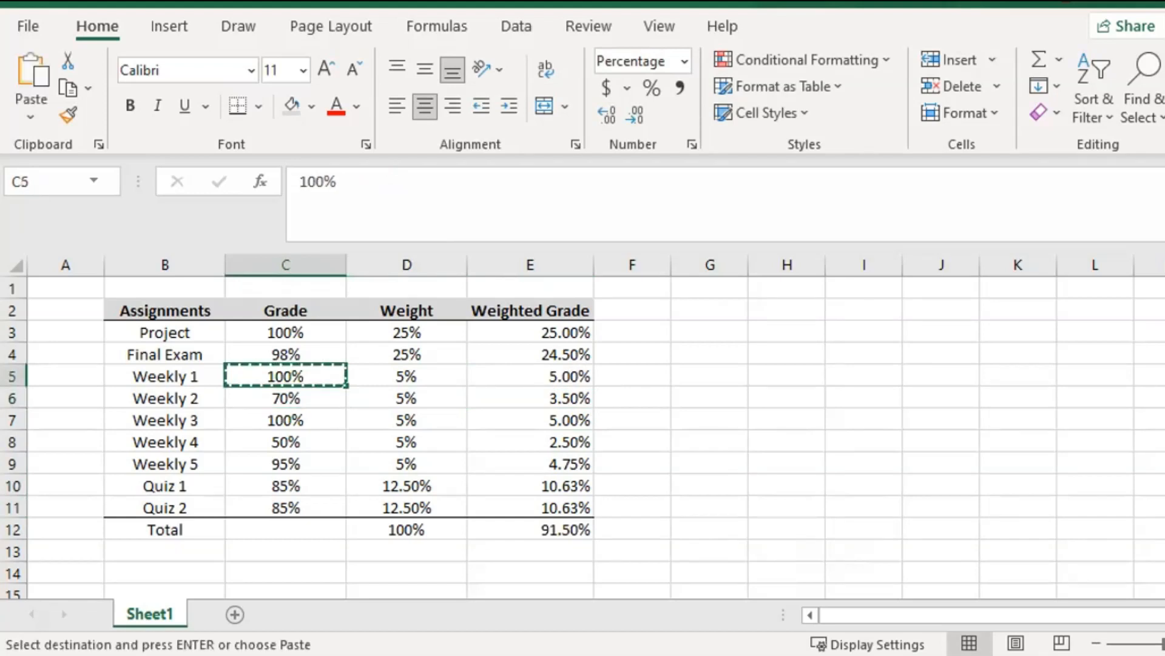
key("shift+Down")
key("shift+Down")
key("shift+Down")
key("shift+Down")
key("shift+Down")
key("shift+Down")
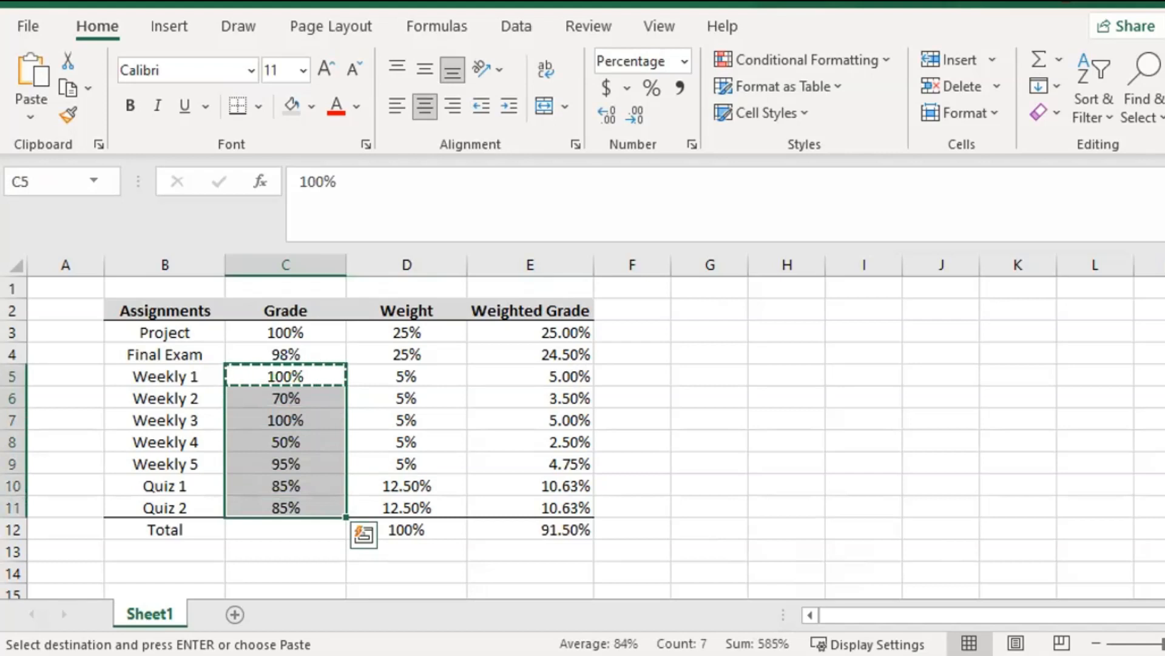
key("shift+F10")
key("Down")
key("Down")
key("Down")
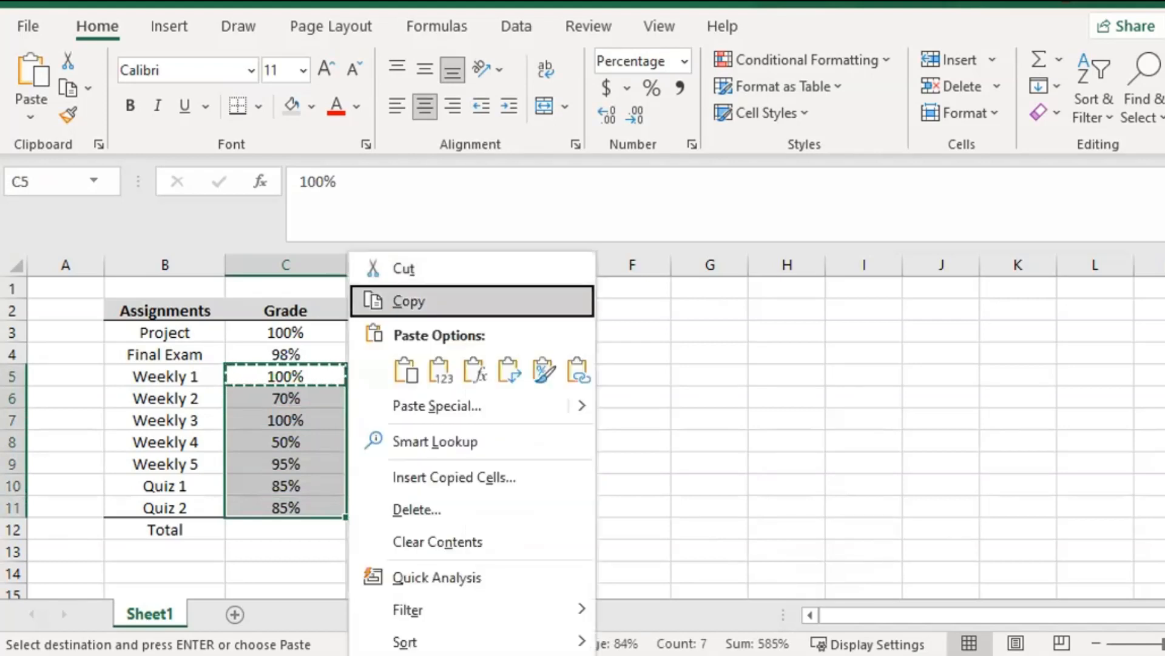
key("Up")
key("Left")
key("Left")
key("Left")
key("Left")
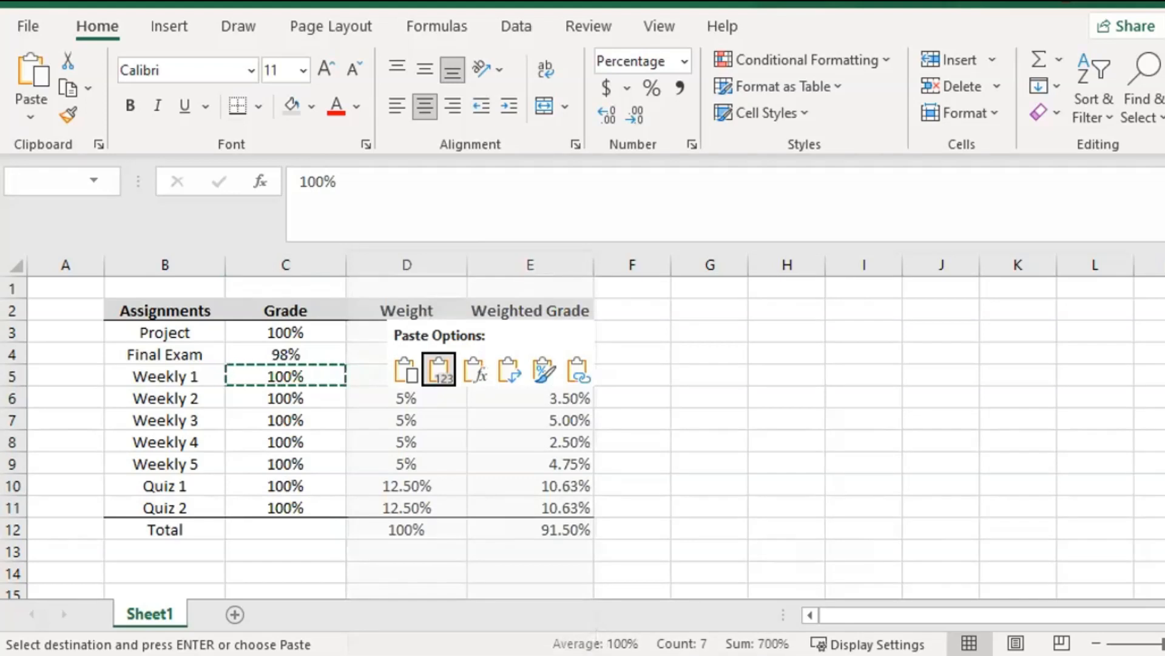
key("Return")
Step: Set the Project grade in C3 to 75%
key("Up")
key("Up")
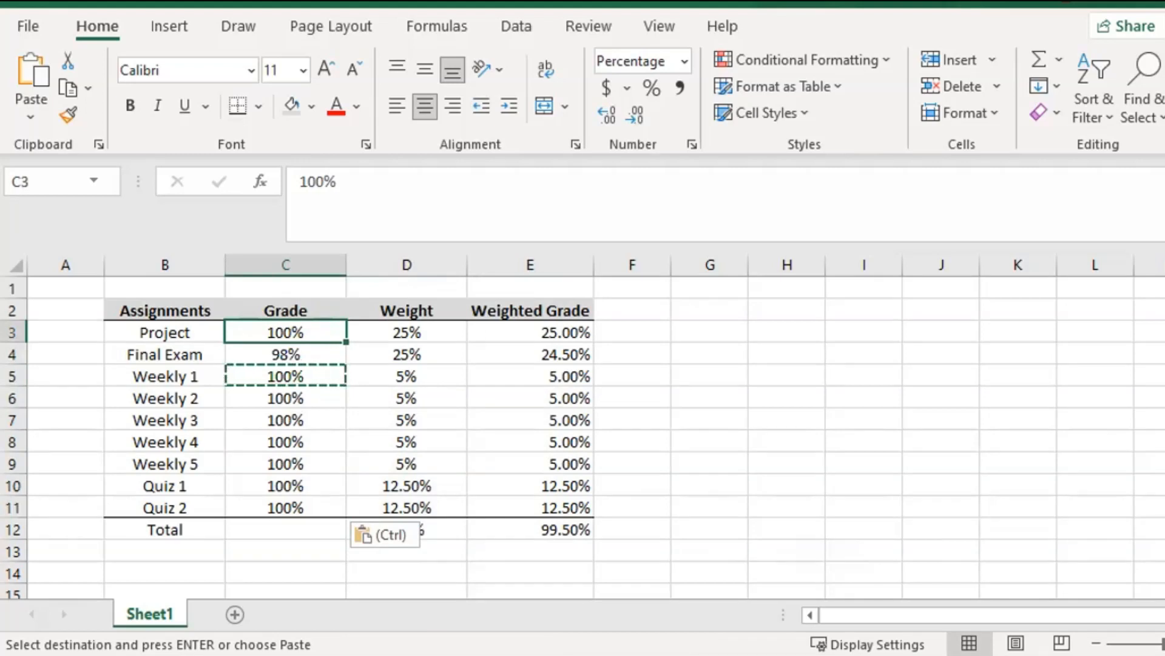
type("75")
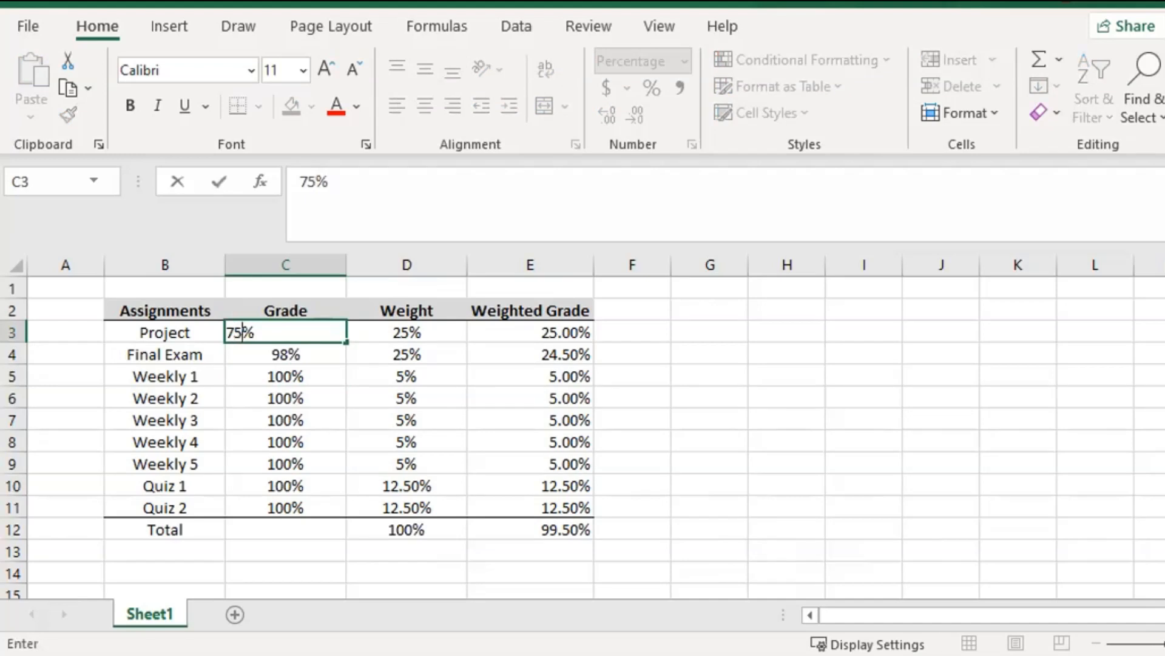
key("Return")
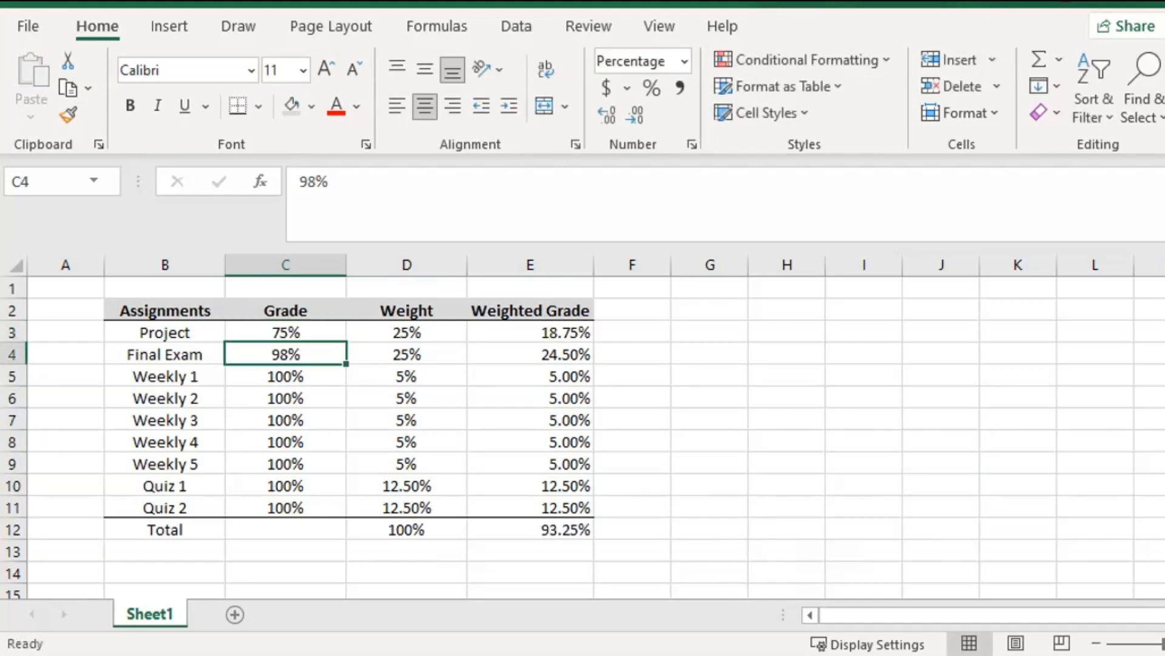
Step: Set the Project grade in C3 to 50%
key("Up")
key("Down")
key("Up")
type("50")
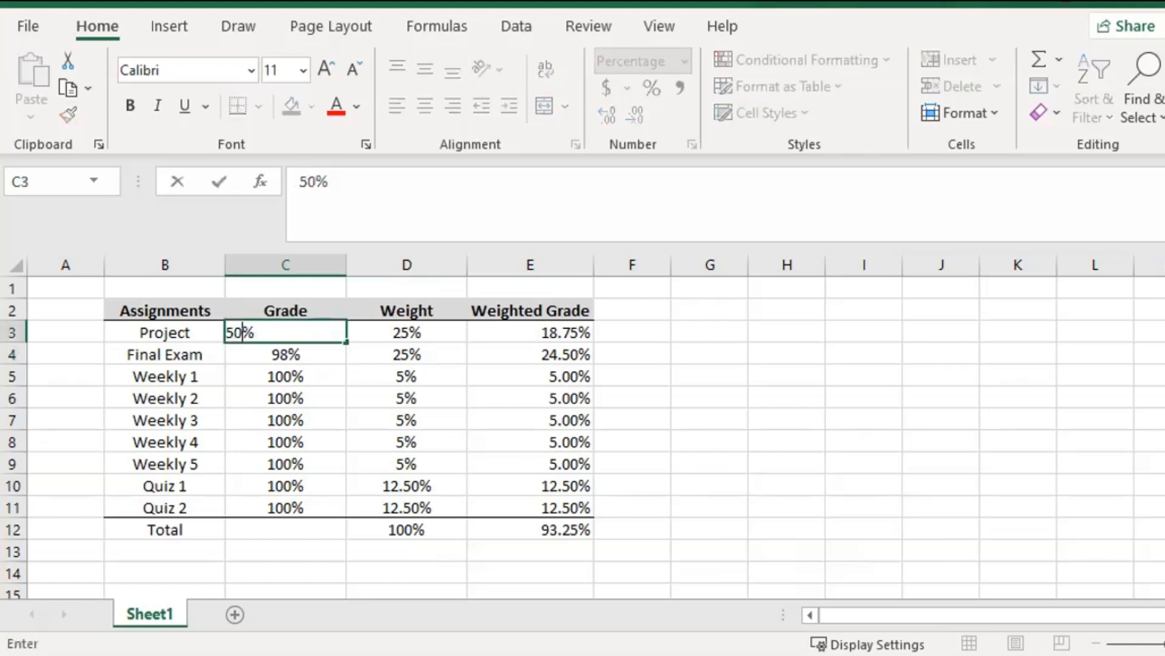
key("Return")
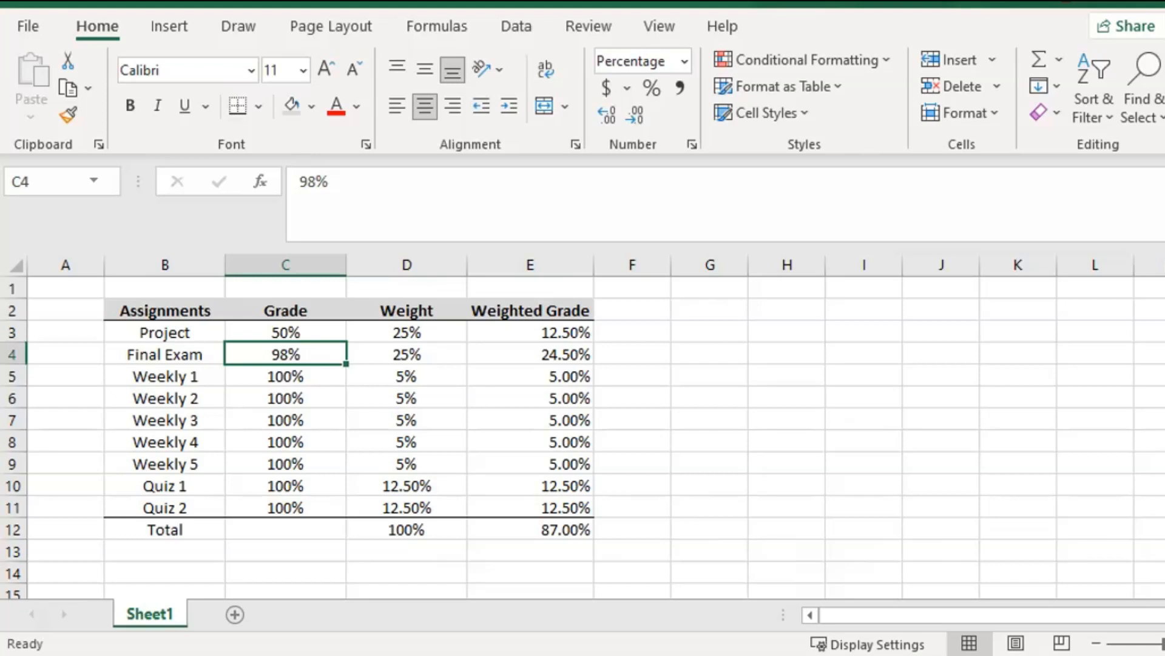
Step: Set the Final Exam grade in C4 to 50%
type("50")
key("Return")
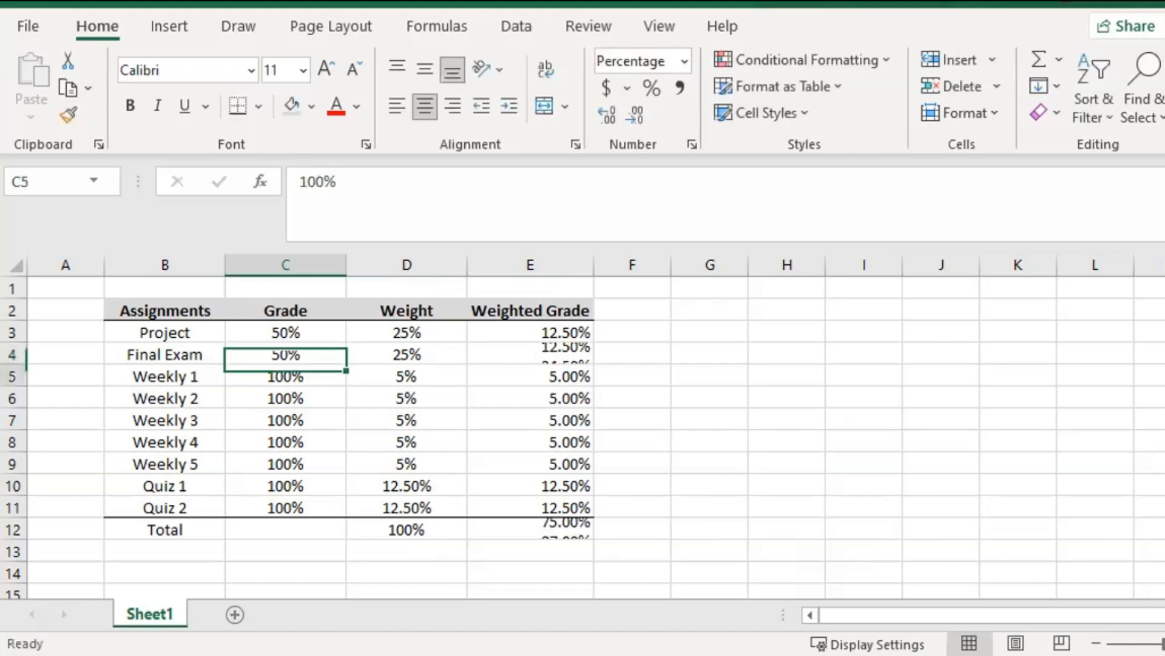
Step: Review the grades of the weekly assignments, quizzes, Project and Final Exam alongside their names and weights
key("Down")
key("Down")
key("Down")
key("Down")
key("Down")
key("Down")
key("Up")
key("Up")
key("Up")
key("Up")
key("Up")
key("Up")
key("Down")
key("Down")
key("Down")
key("Down")
key("Down")
key("Down")
key("Up")
key("Up")
key("Up")
key("Up")
key("Up")
key("Up")
key("Up")
key("Up")
key("Down")
key("Up")
key("Left")
key("Down")
key("Right")
key("Right")
key("Up")
key("Down")
key("Up")
key("Down")
key("Up")
Step: Examine the weighted grades in column E from the Project row down to the total in E12
key("Right")
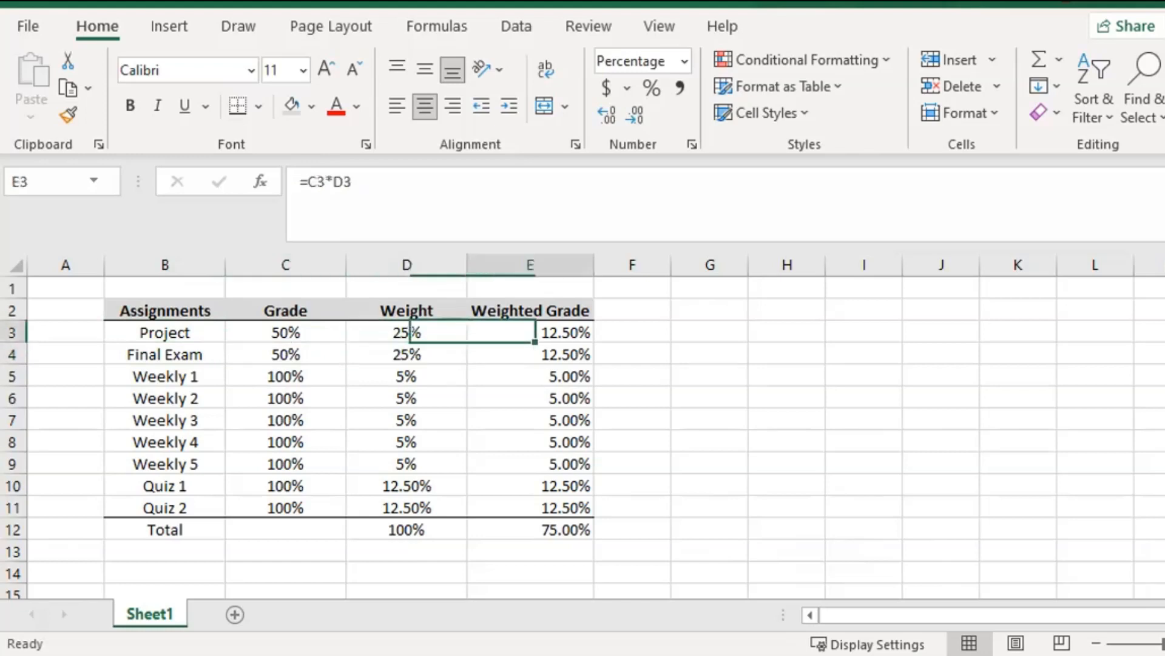
key("Right")
key("Left")
key("Down")
key("Down")
key("Down")
key("Down")
key("Down")
key("Down")
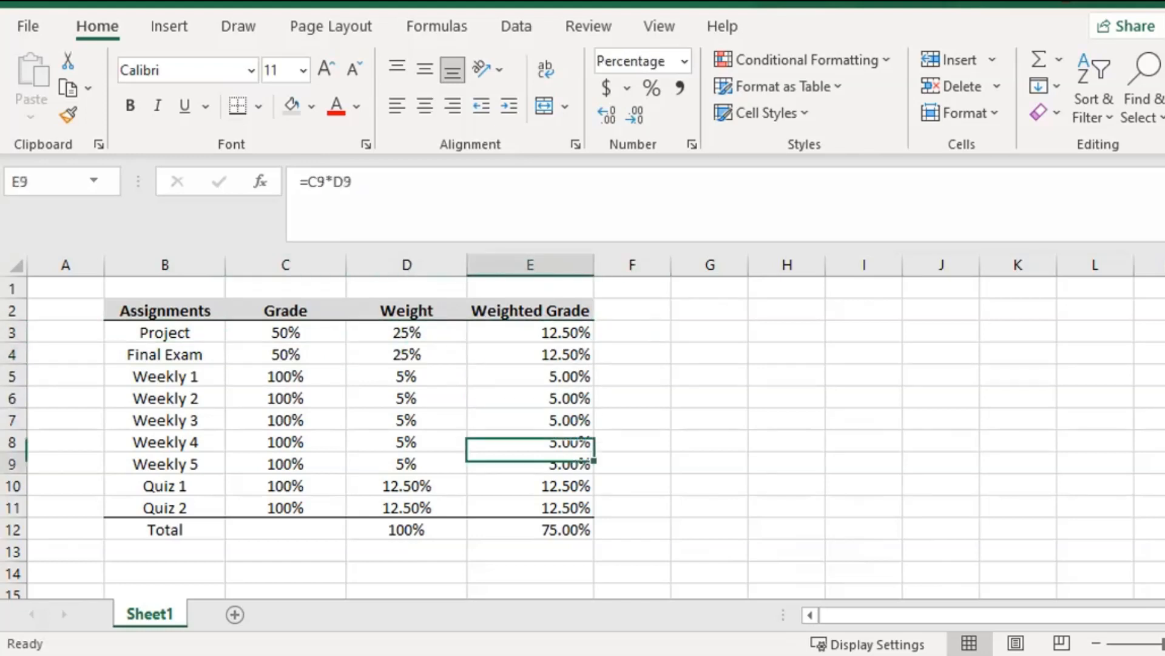
key("Down")
key("Down")
key("Down")
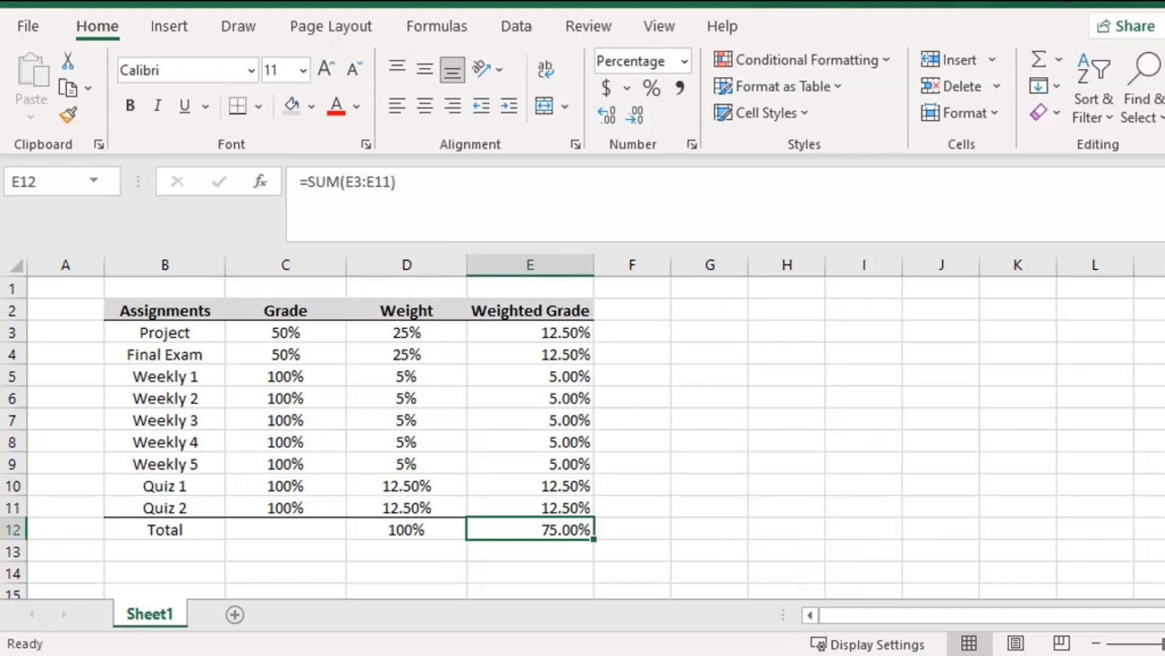
Step: Review the assignment weights in column D and their sum formula in D12
left_click(406, 530)
left_click(406, 507)
key("Up")
key("Up")
key("Up")
key("Up")
key("Up")
key("Up")
key("Up")
key("Up")
key("Down")
key("Down")
key("Down")
key("Down")
key("Down")
key("Down")
key("Down")
key("Down")
key("Down")
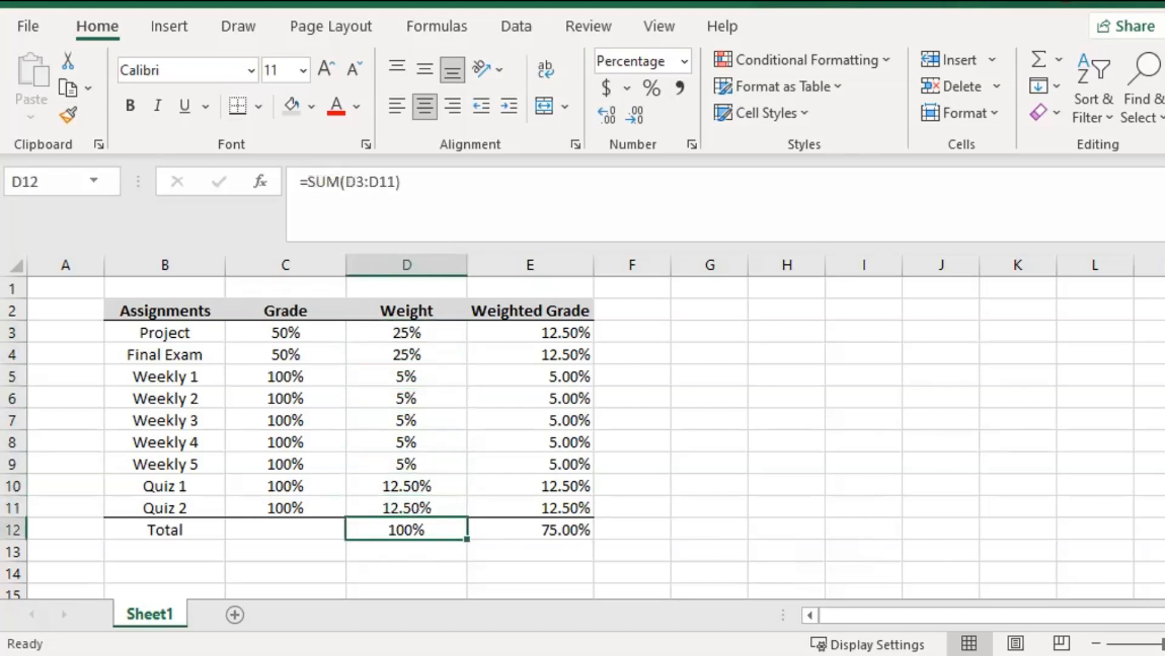
Step: Set the Final Exam weight in D4 to 10%
key("Up")
key("Up")
key("Up")
key("Up")
key("Up")
key("Up")
key("Up")
key("Up")
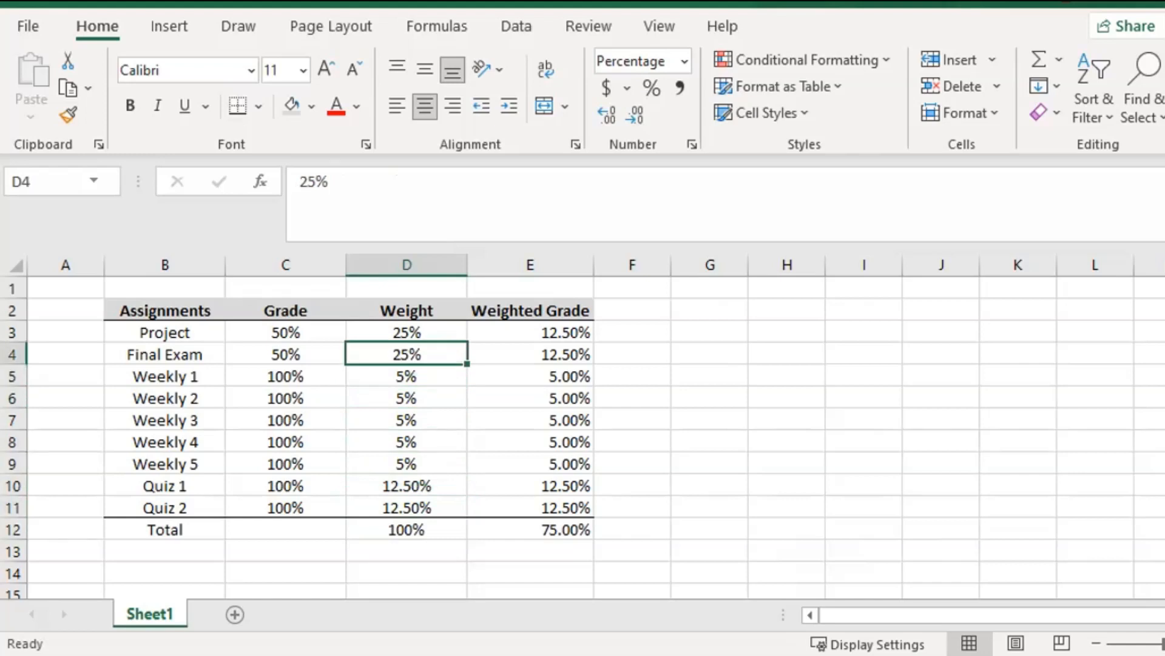
type("10")
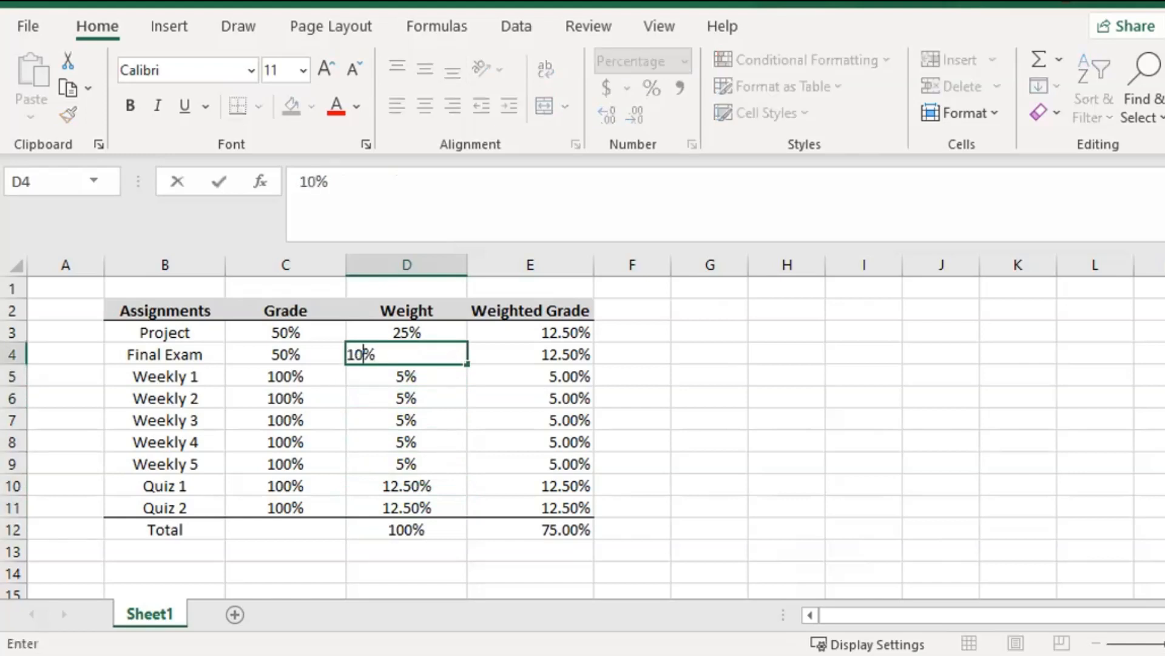
key("Return")
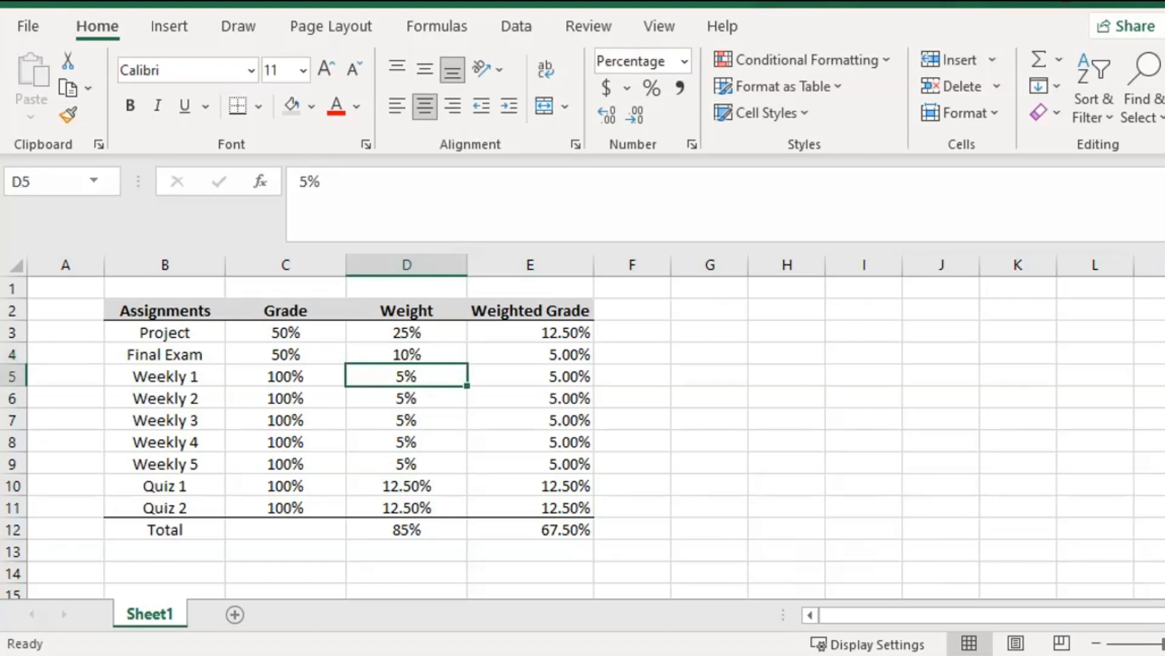
Step: Check the weighted grade total in E12 and the weight total in D12
key("Down")
key("Down")
key("Down")
key("Down")
key("Down")
key("Down")
key("Down")
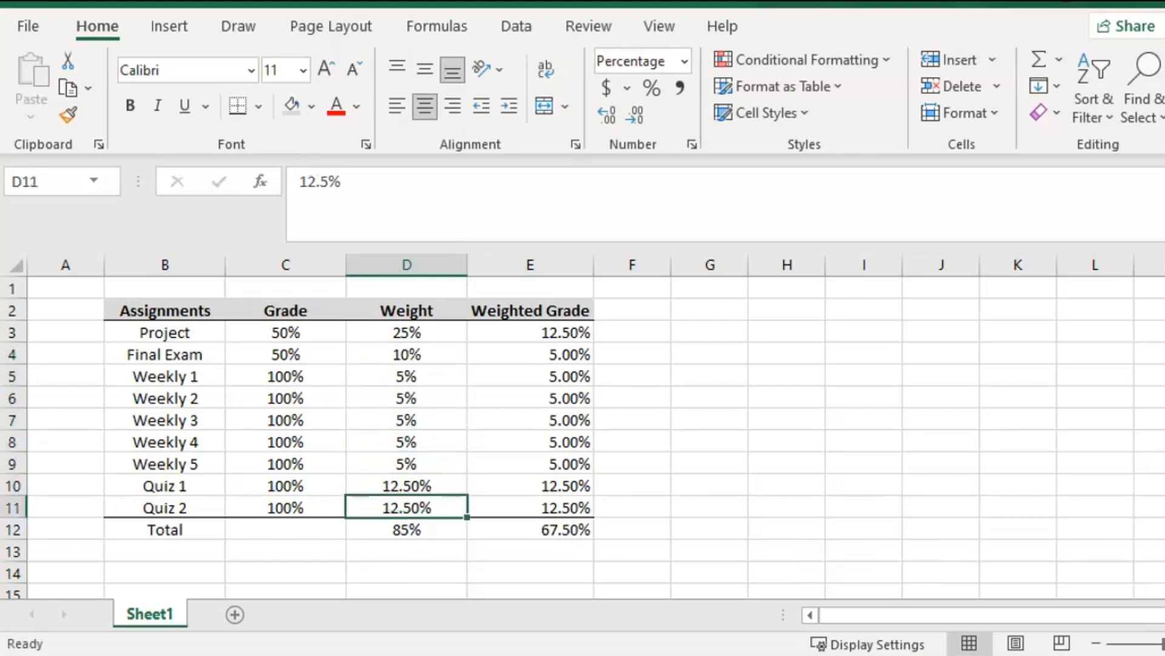
key("Right")
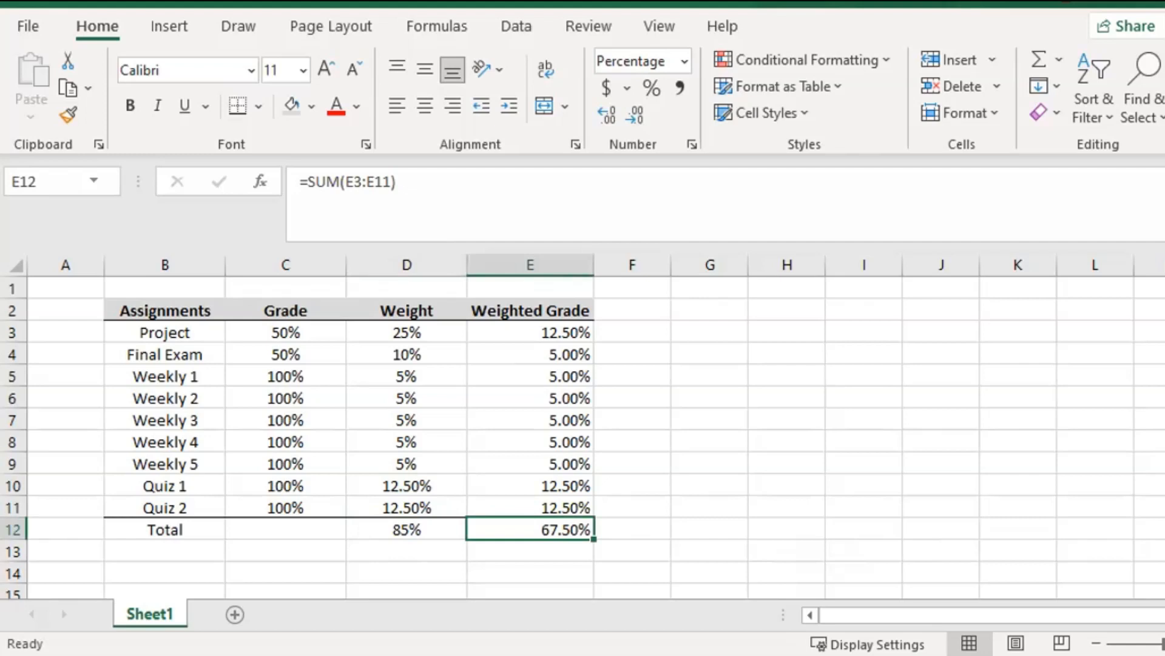
key("Left")
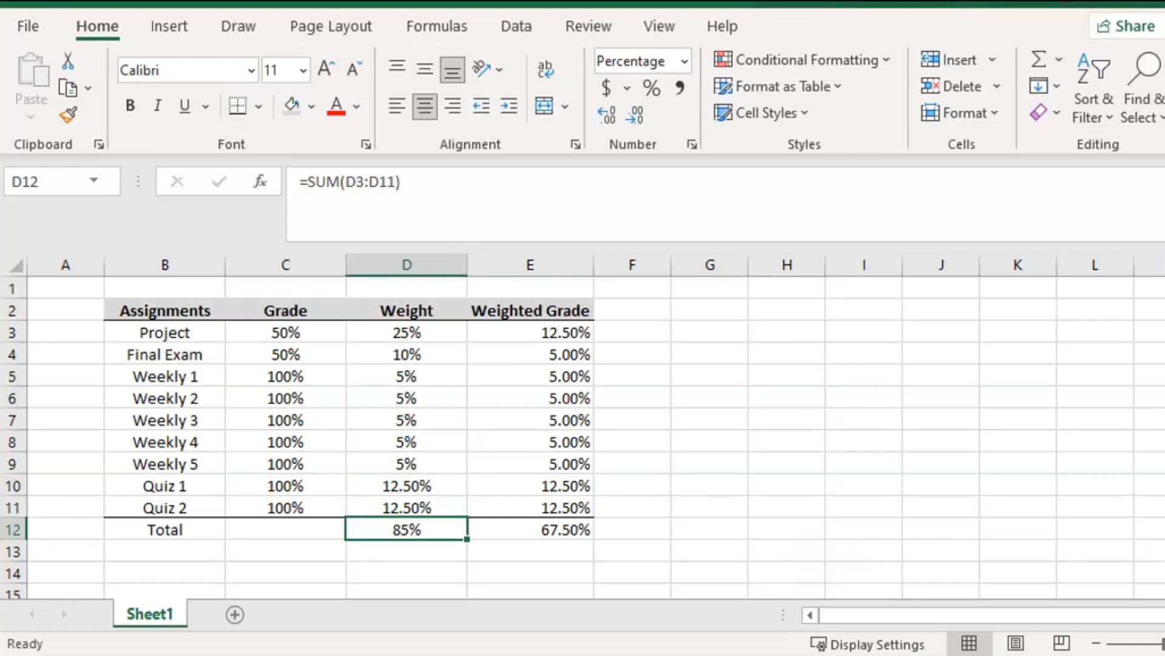
Step: Set the Project weight in D3 to 40%
key("Up")
key("Up")
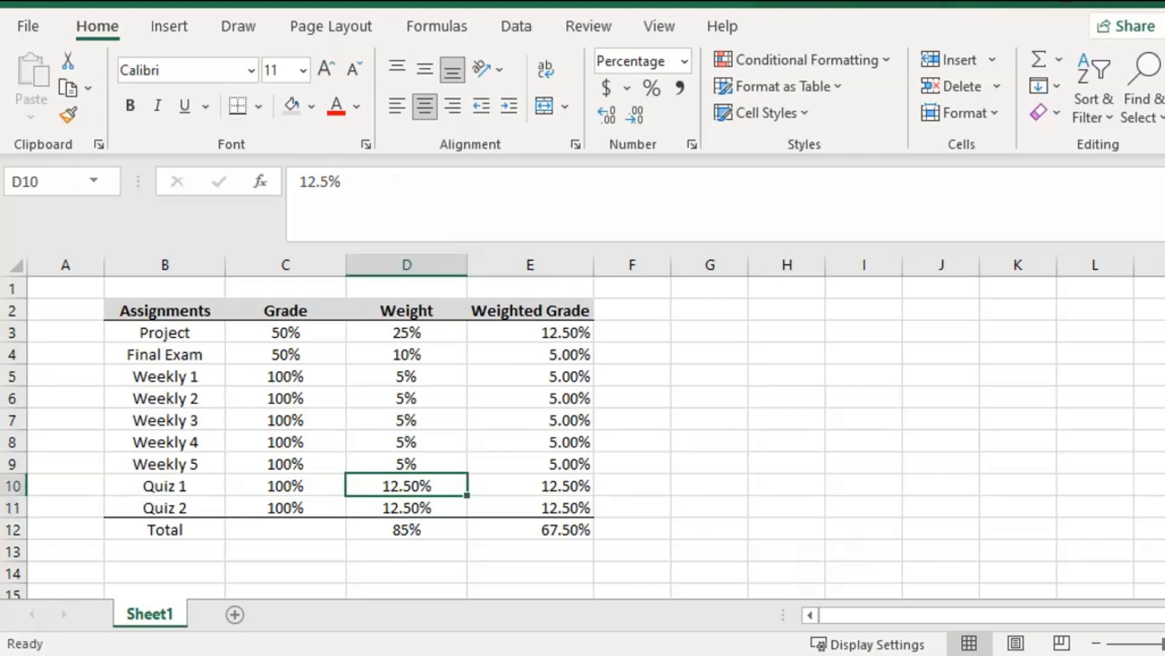
key("Up")
key("Up")
key("Up")
key("Up")
key("Up")
key("Up")
key("Up")
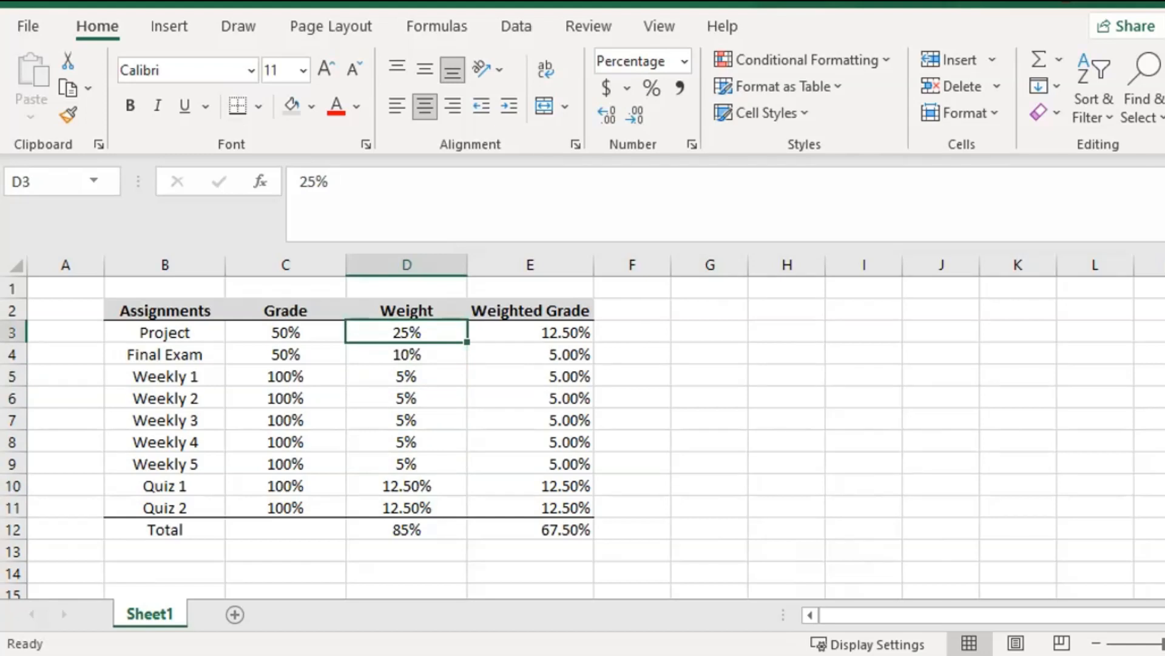
type("40")
key("Return")
Step: Check the weight total in D12 and review the Weight column up to its header
key("Down")
key("Down")
key("Down")
key("Down")
key("Down")
key("Down")
key("Down")
key("Down")
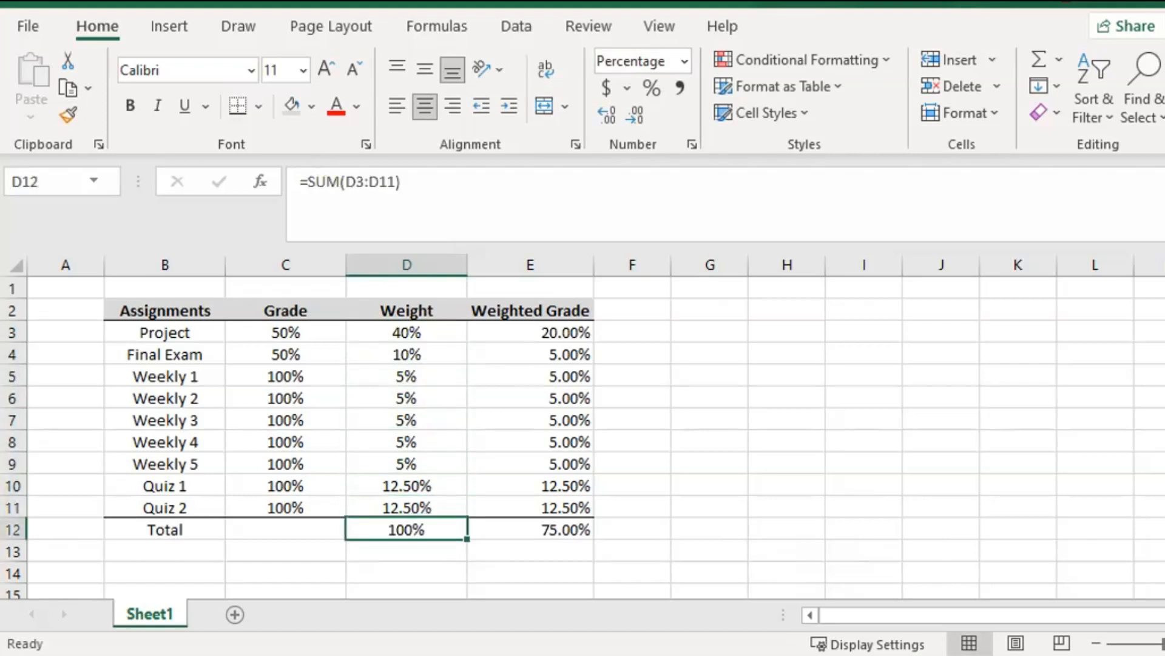
key("Up")
key("Up")
key("Up")
key("Up")
key("Up")
key("Up")
key("Up")
key("Up")
key("Up")
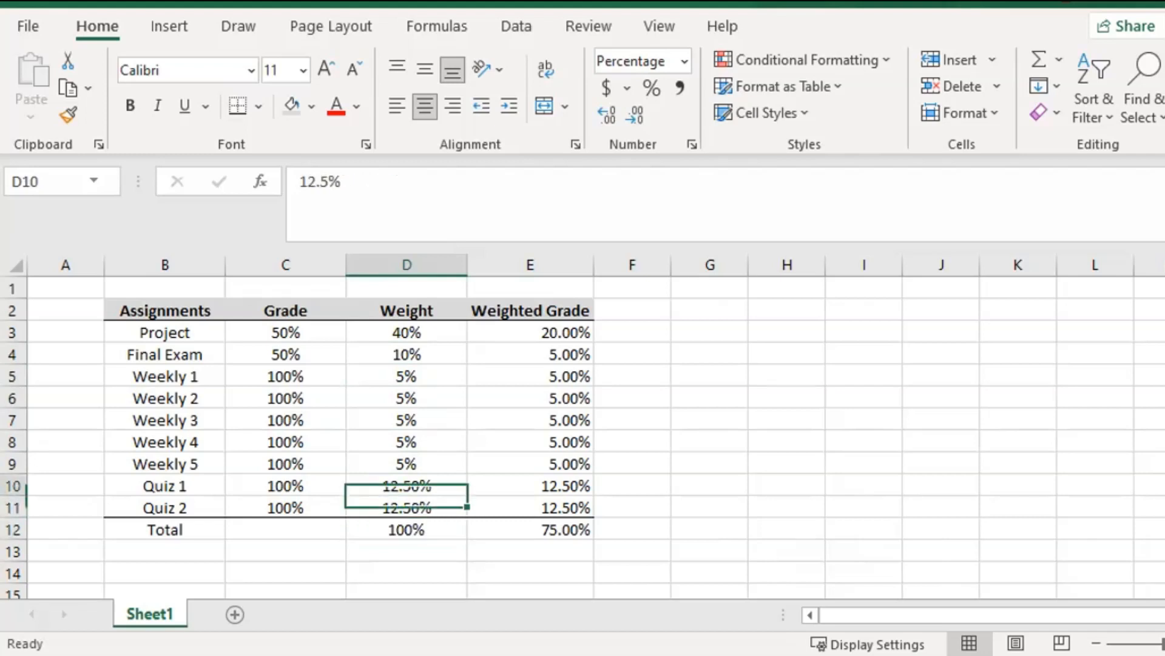
key("Up")
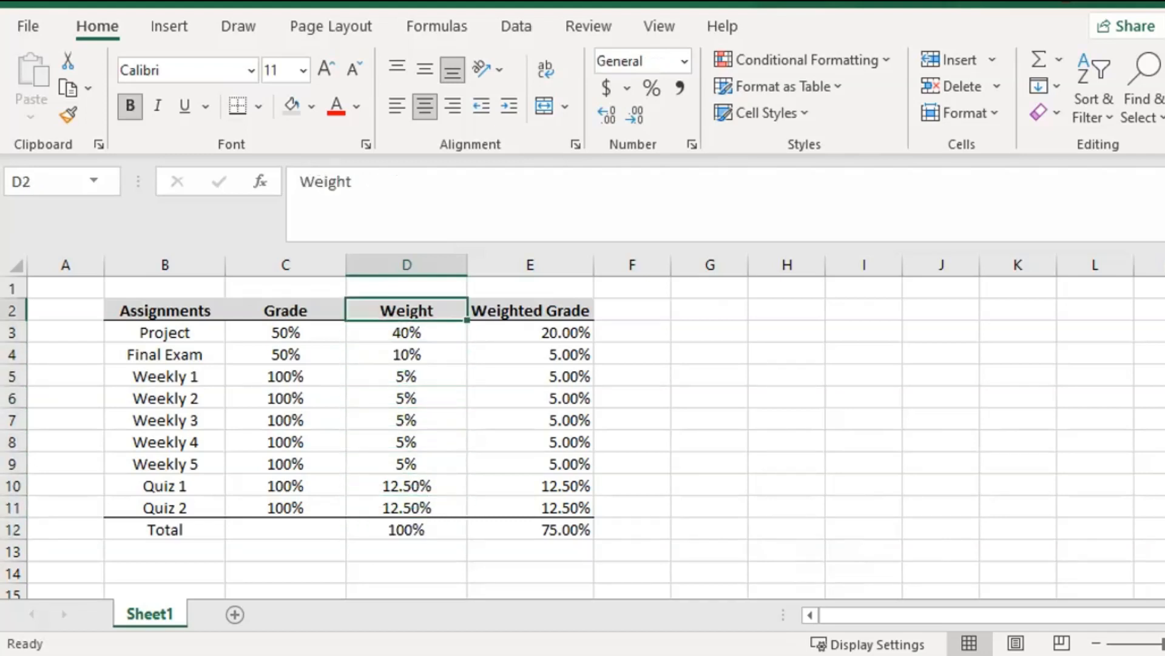
Step: Compare the Project's grade, weight and weighted grade in row 3, and look over the weekly assignments below
key("Down")
key("Right")
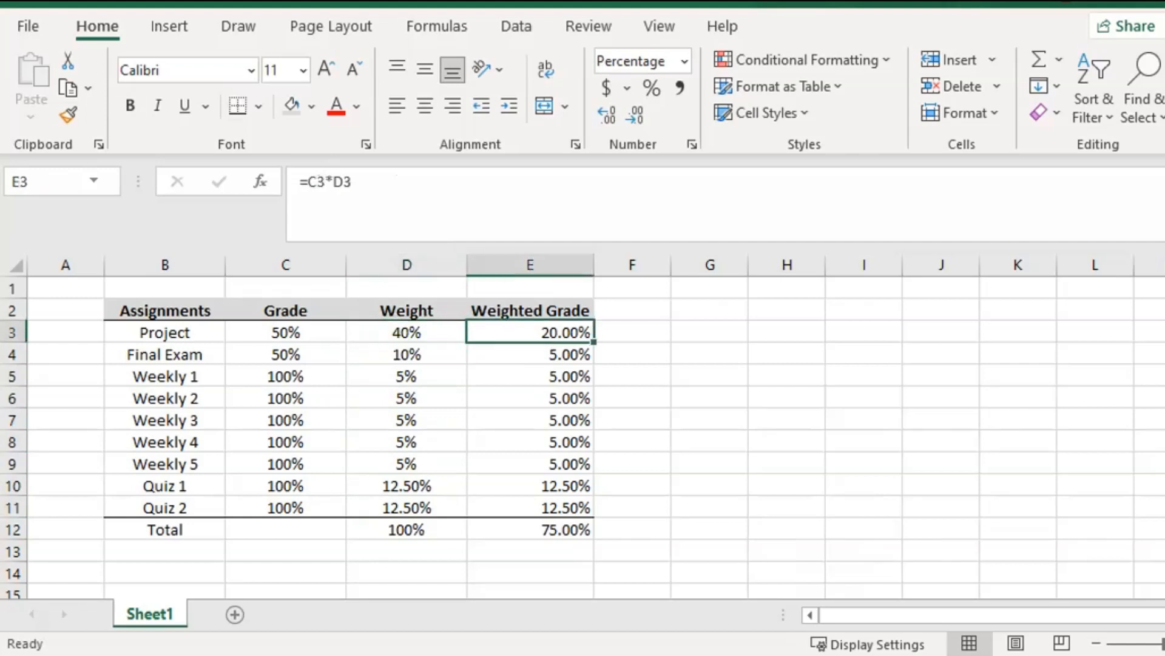
key("Left")
key("Left")
key("Left")
key("Right")
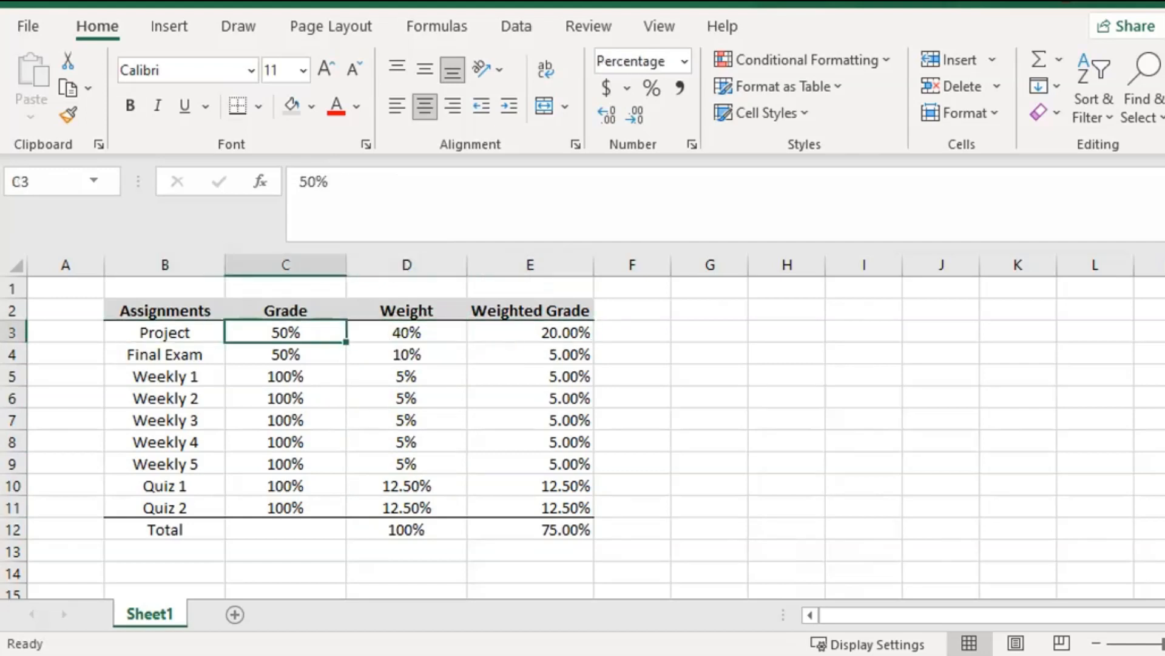
key("Left")
key("Down")
key("Down")
key("Down")
key("Down")
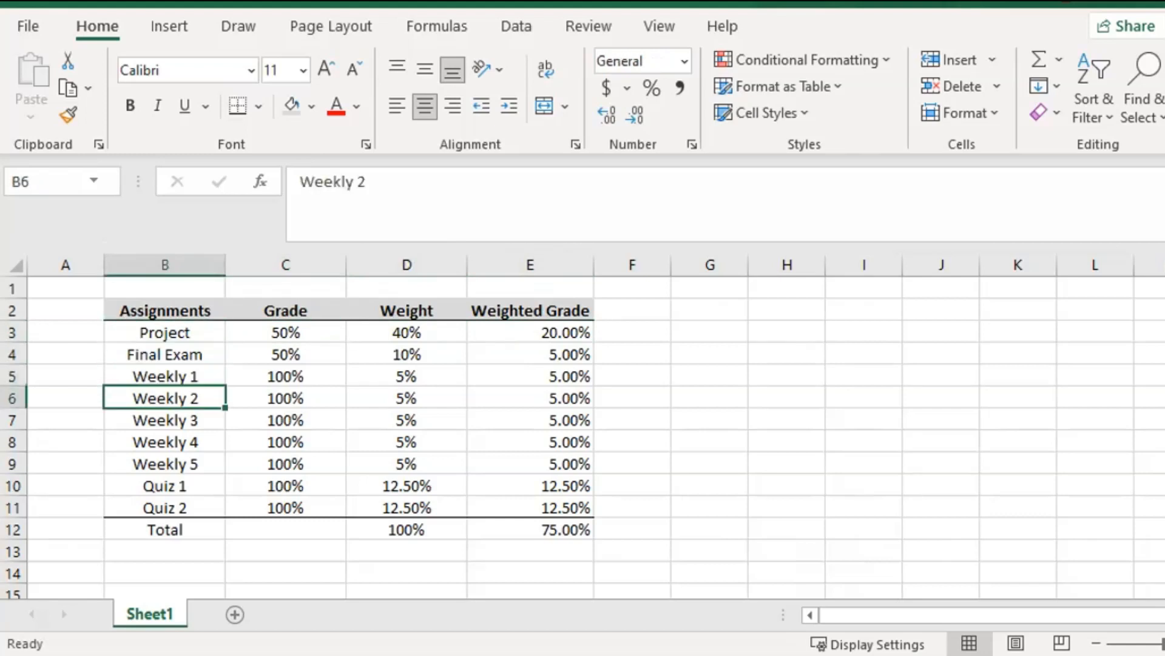
key("Right")
key("Right")
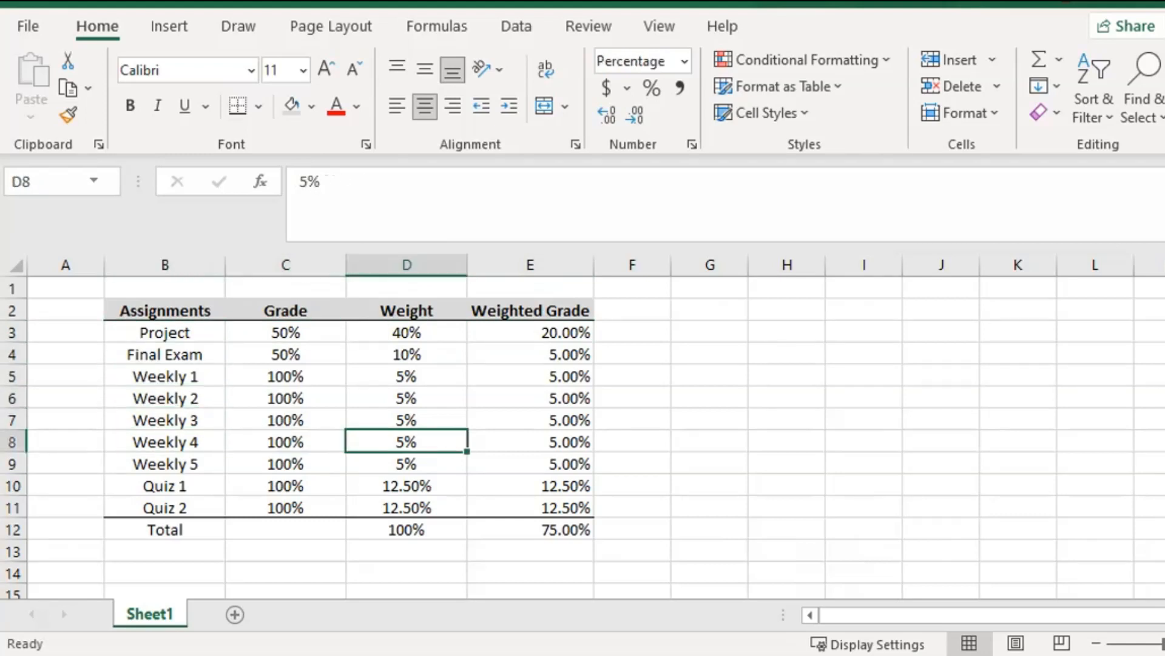
Step: Examine the weighted grade formulas in column E down to the total in E12
key("Right")
key("Up")
key("Up")
key("Up")
key("Up")
key("Up")
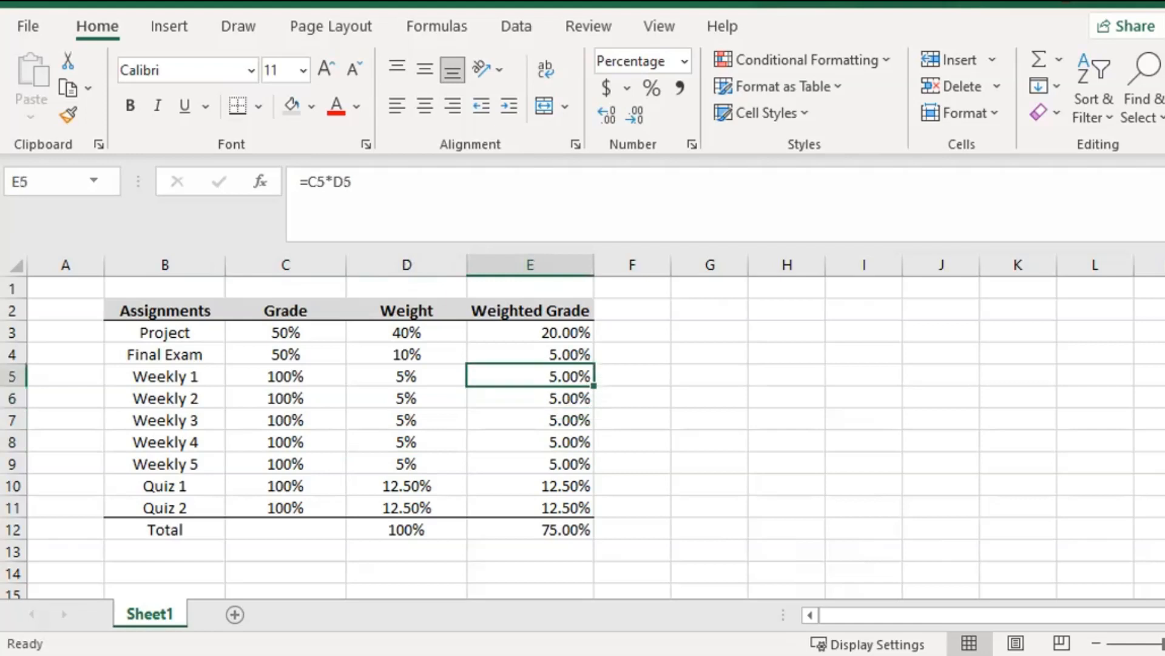
key("Down")
key("Down")
key("Down")
key("Down")
key("Down")
key("Down")
key("Down")
key("Down")
key("Down")
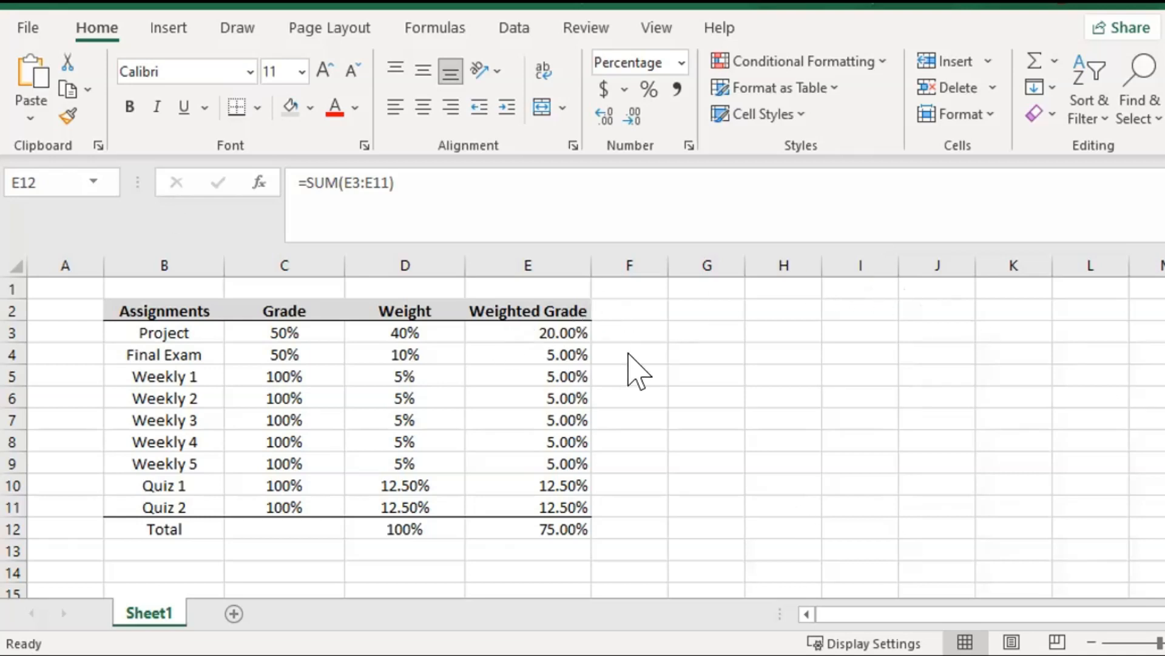
Step: Copy the Weighted Grade column E into column F and clear the contents of F3:F12, keeping the header and formatting
left_click(549, 255)
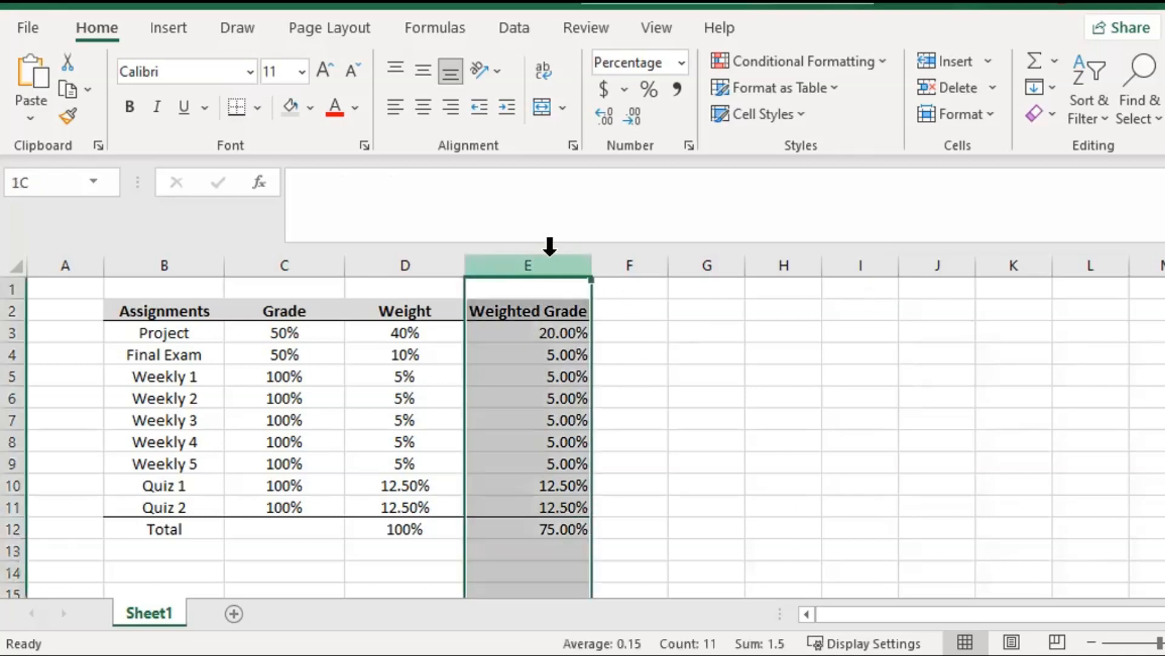
key("ctrl+c")
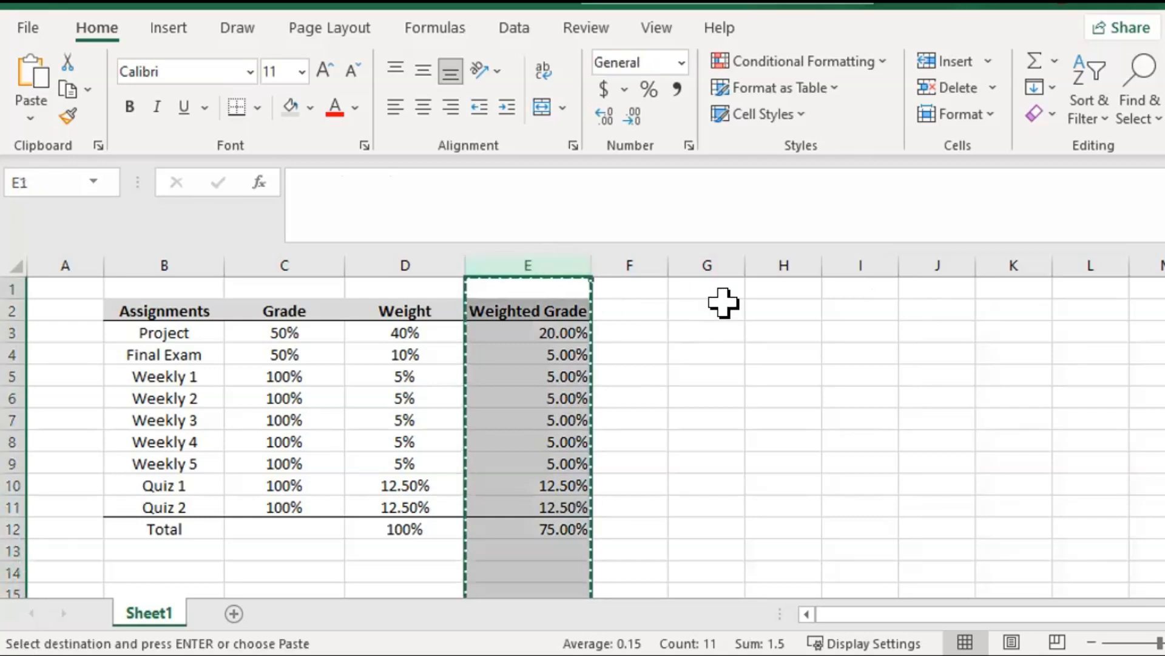
left_click(628, 261)
key("ctrl+v")
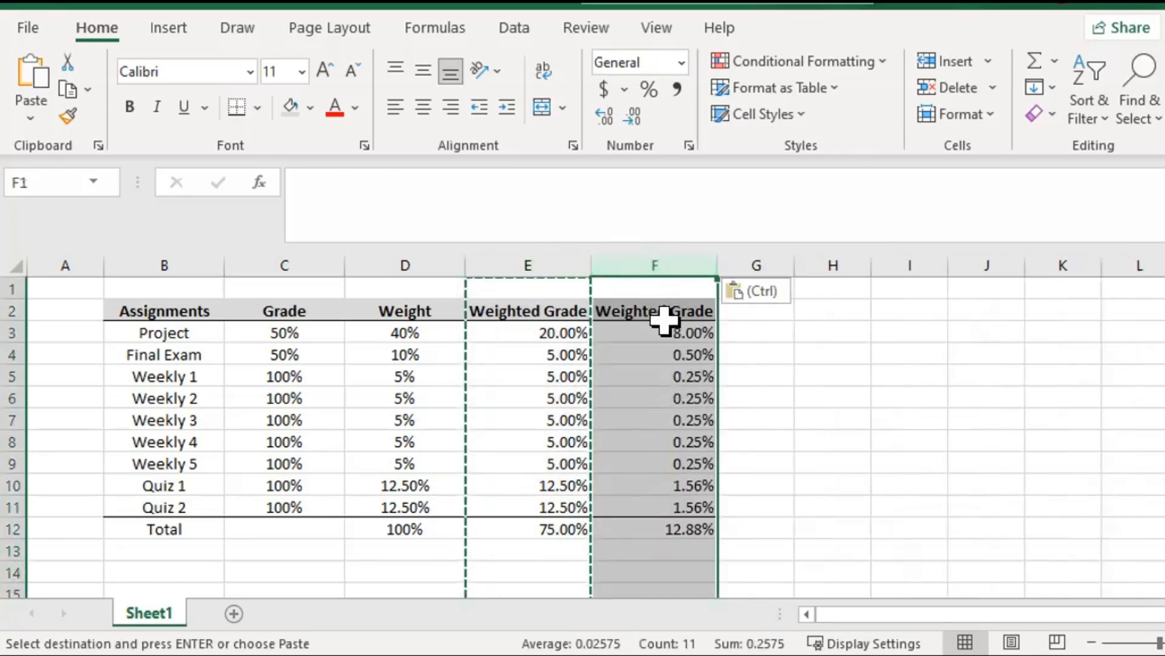
left_click_drag(684, 331, 682, 518)
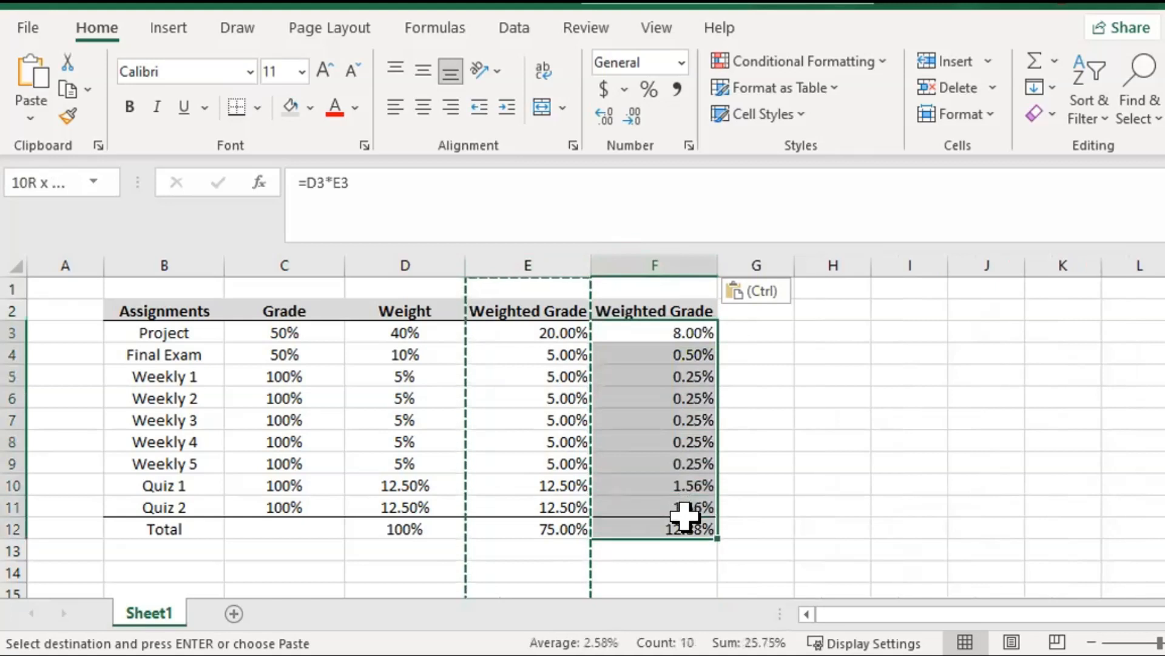
key("ctrl+v")
key("Delete")
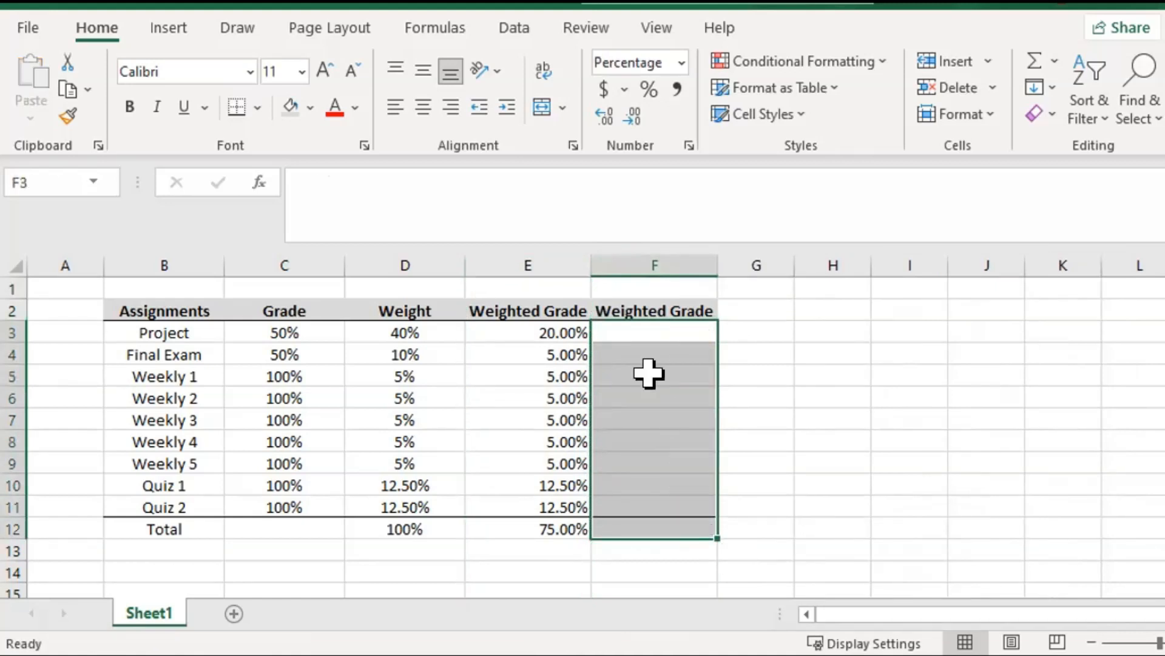
Step: Rename the header in F2 to "Unweighted Grade" and autofit the width of column F
left_click(648, 309)
left_click(289, 176)
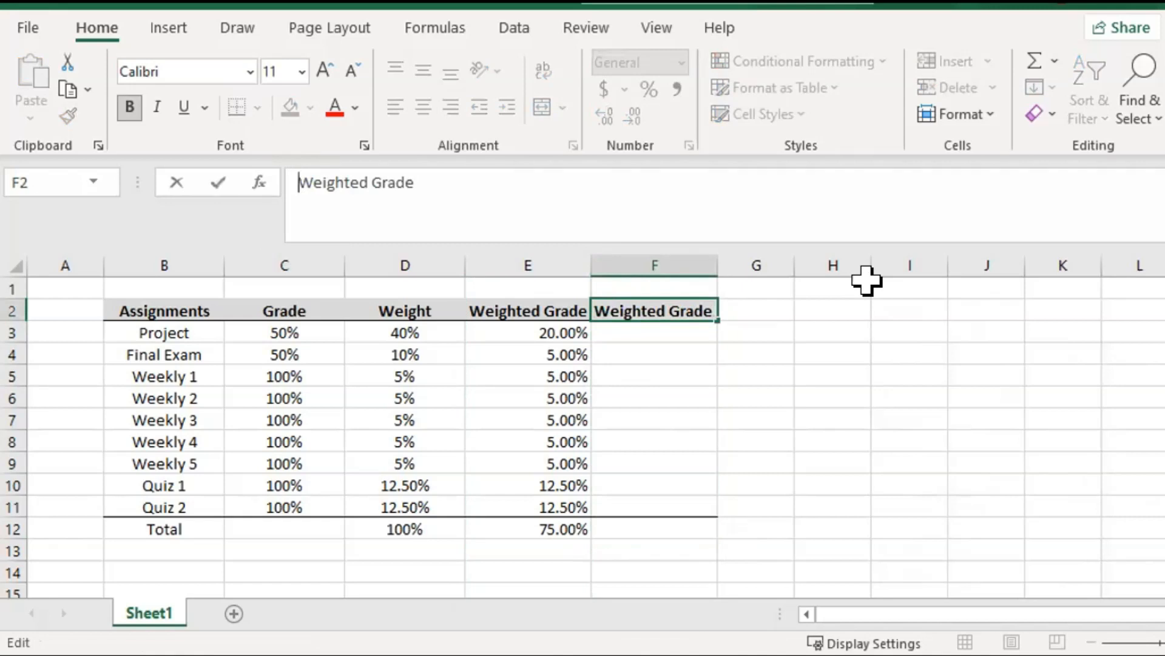
type("Un")
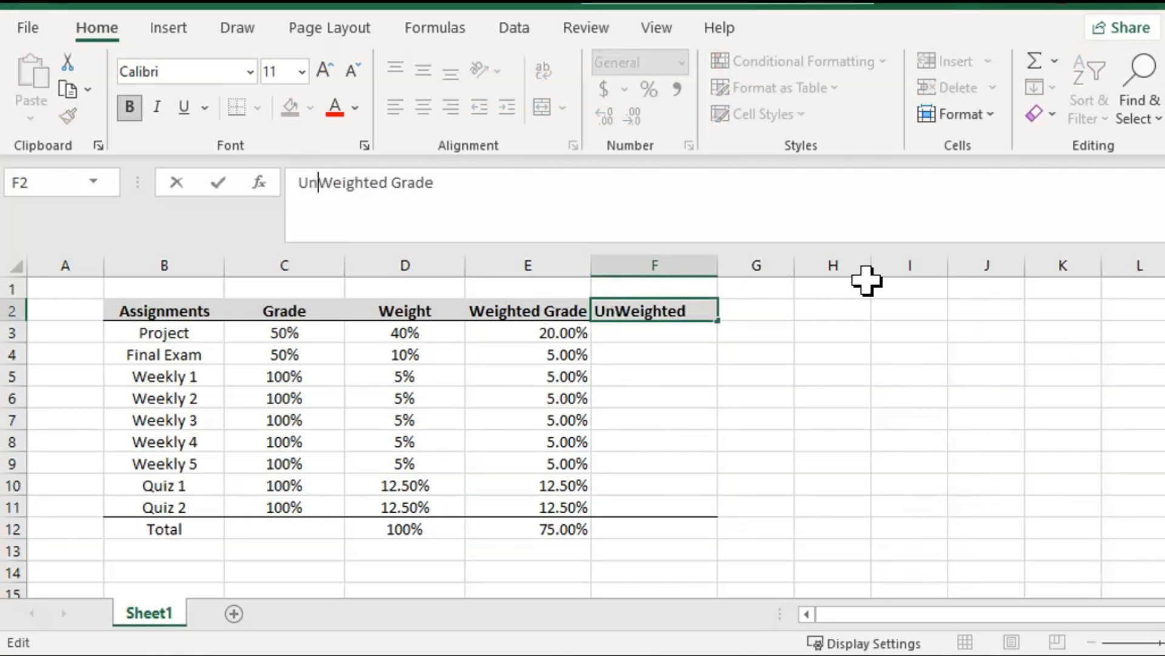
key("Delete")
type("w")
key("Return")
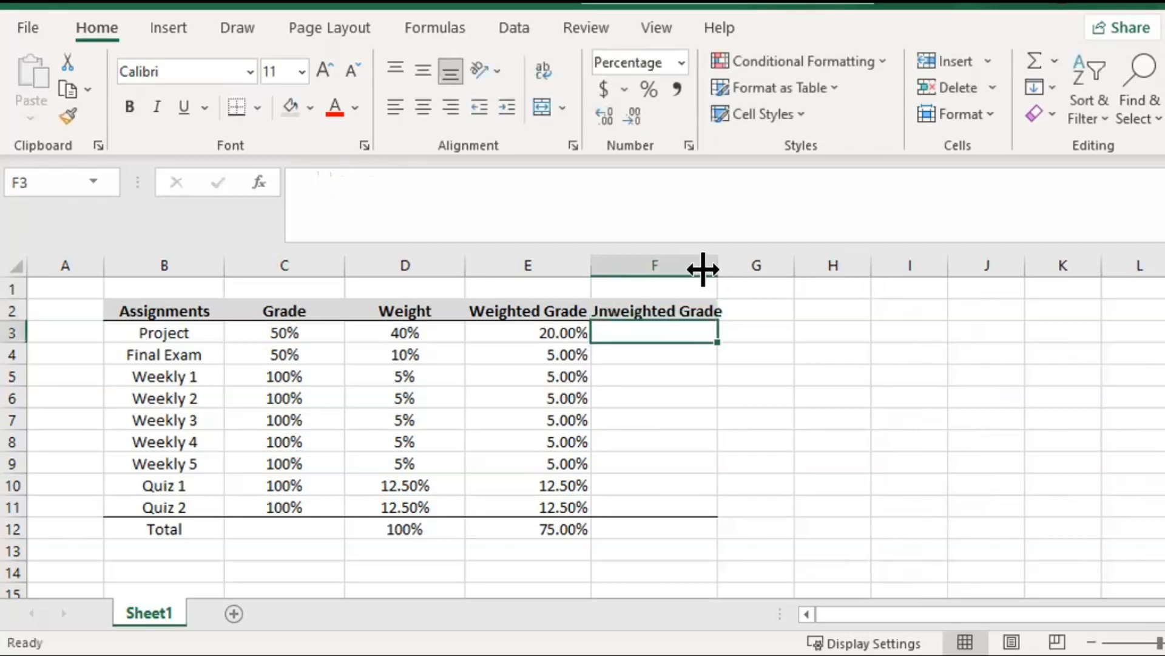
double_click(716, 266)
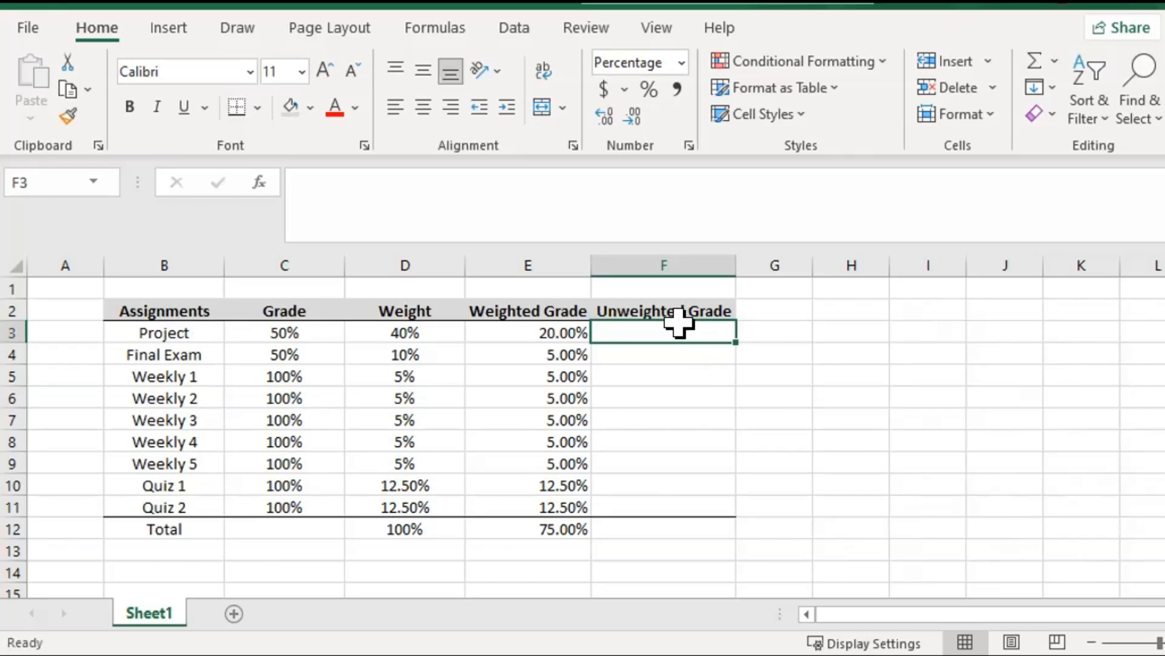
Step: Insert a new column before the Unweighted Grade column and enter the header "Unweight" in F2
type("=")
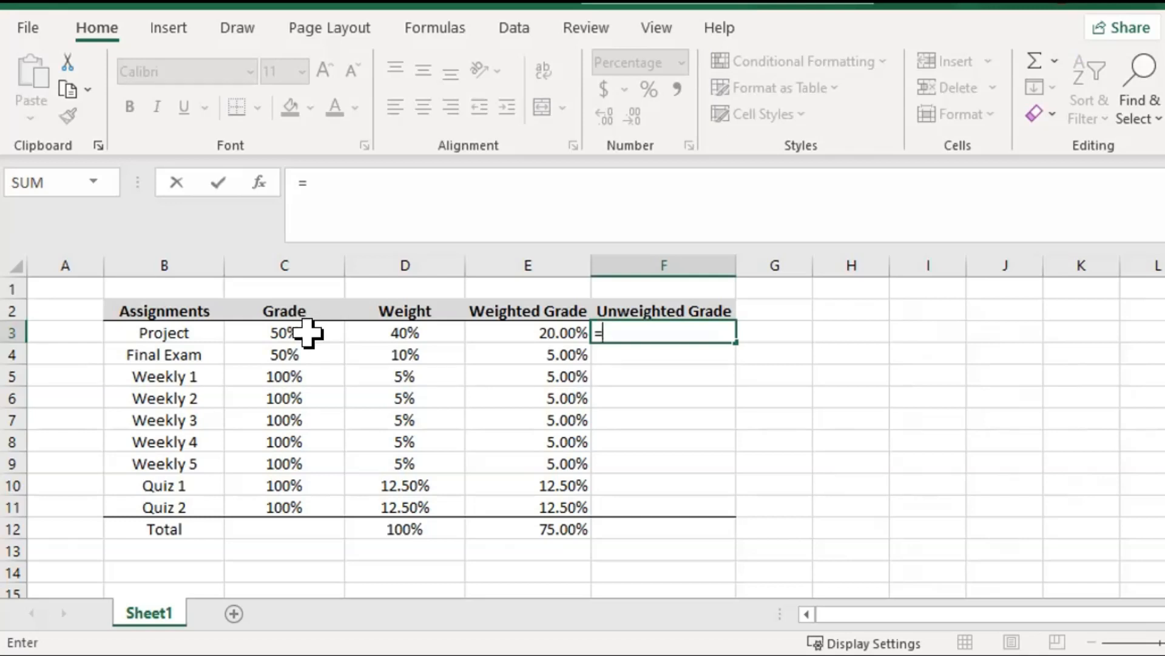
key("Escape")
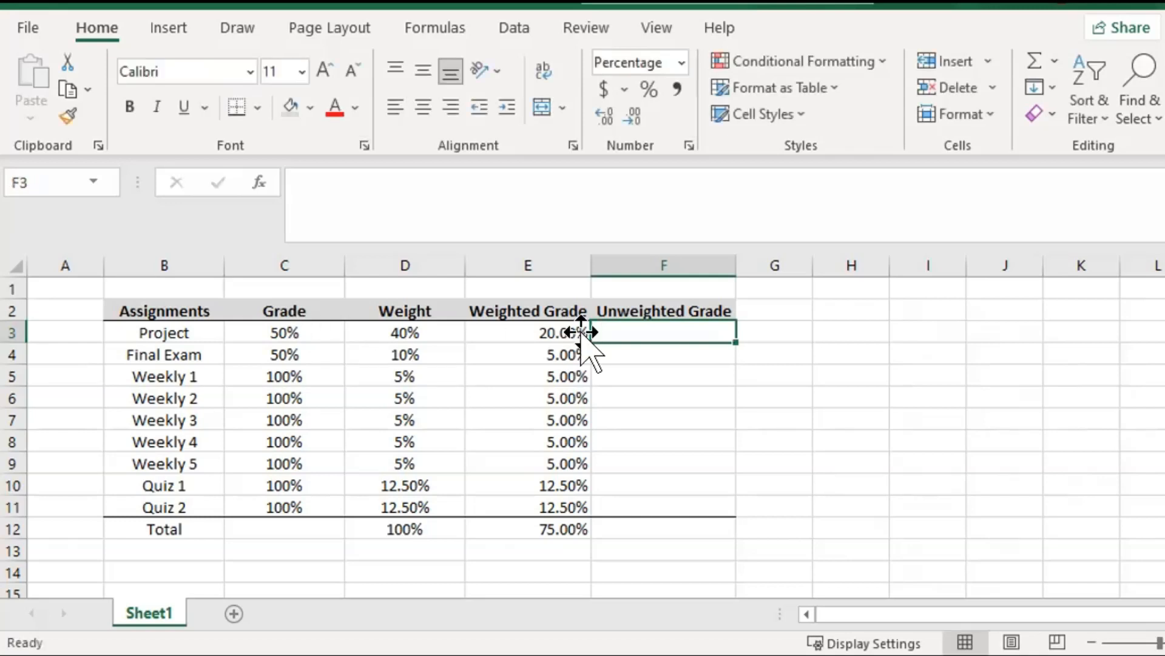
left_click(671, 249)
right_click(672, 258)
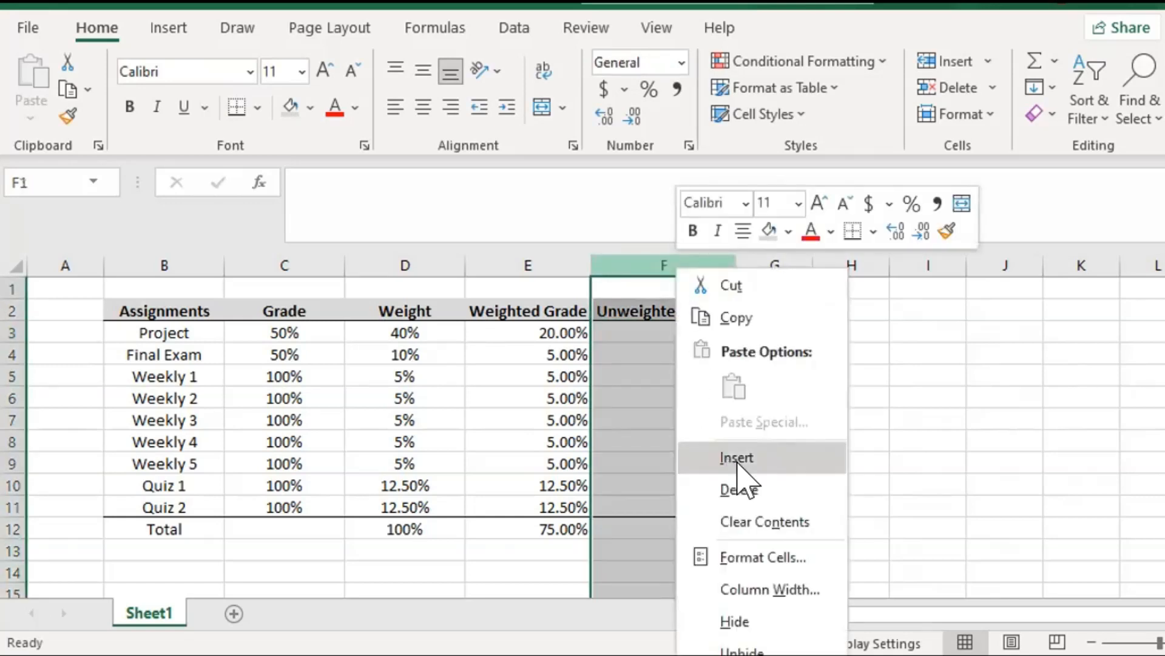
left_click(736, 459)
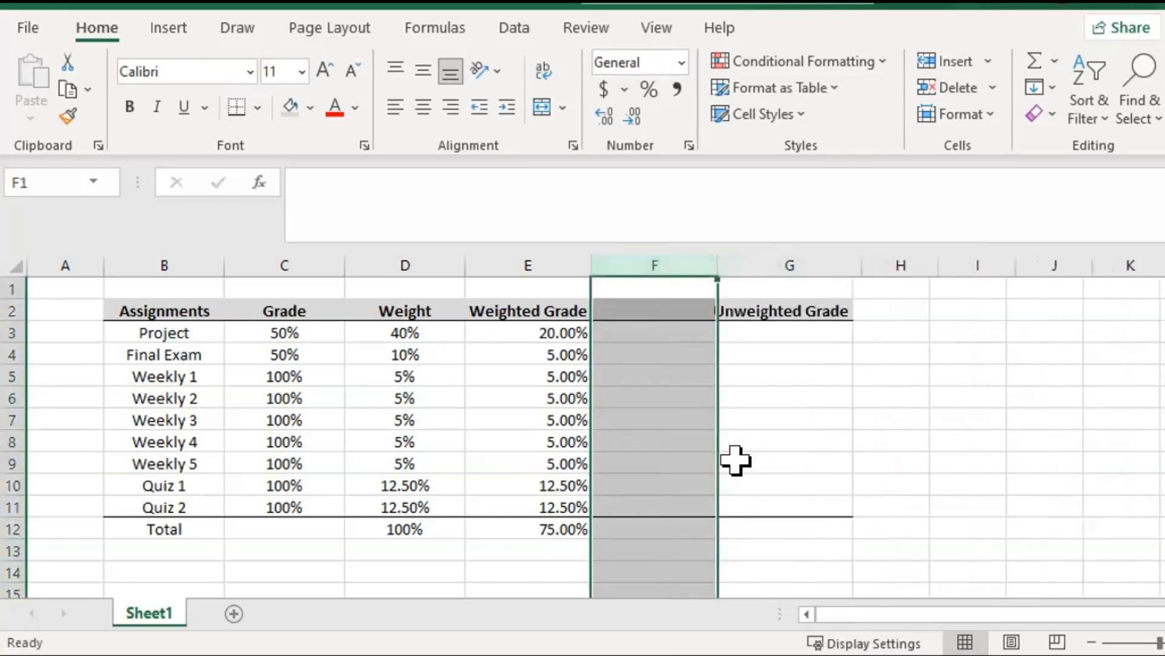
left_click(669, 308)
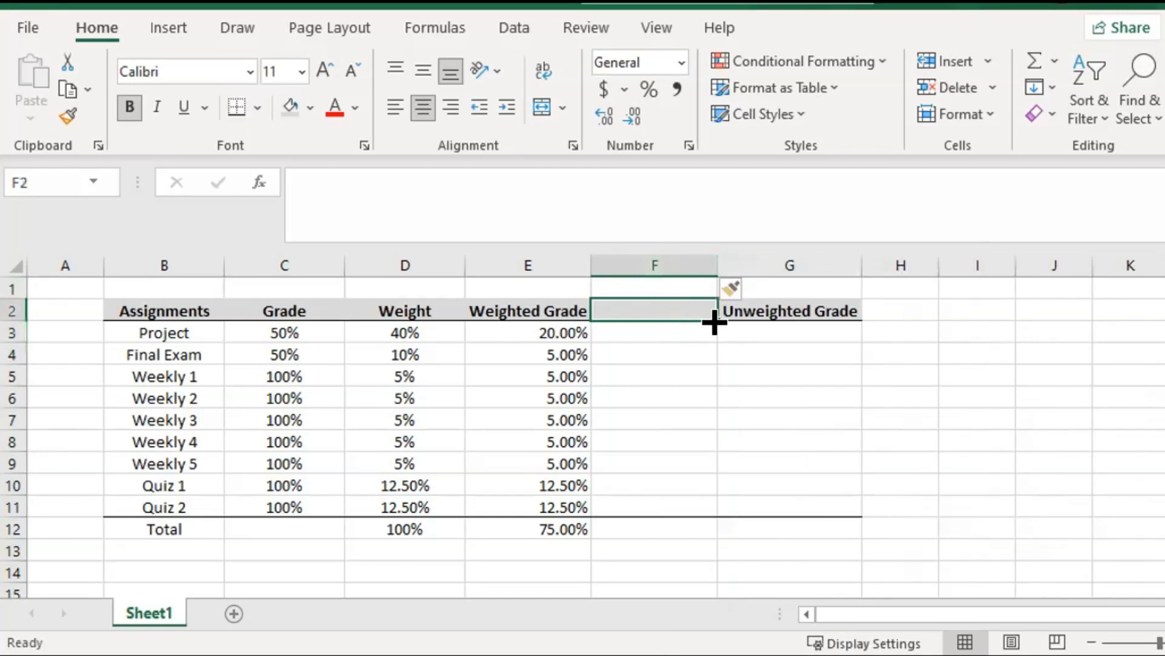
type("Unw")
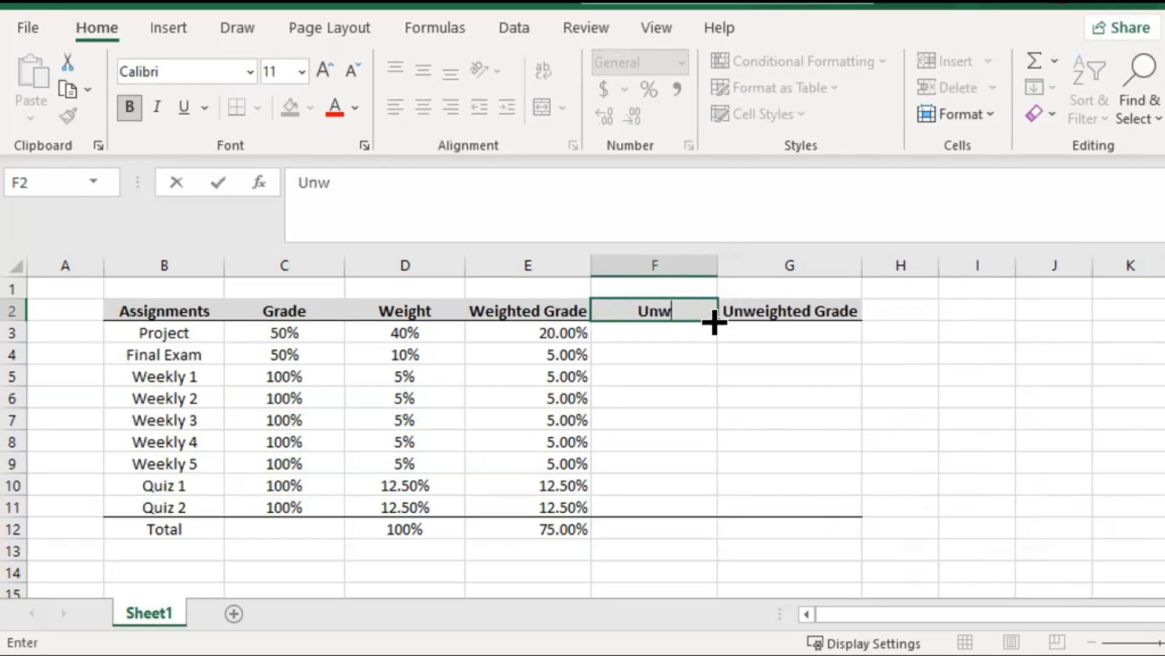
type("eight")
key("Return")
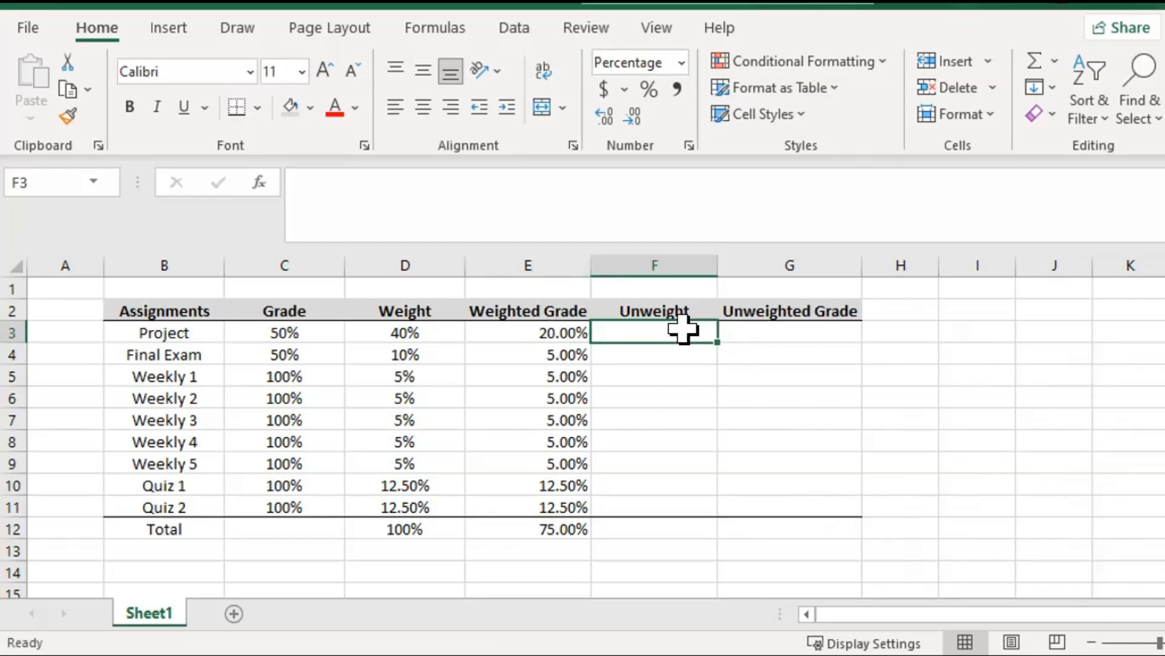
Step: Enter the formula =1/9 in F3 and try showing it with more decimal places
type("=1/9")
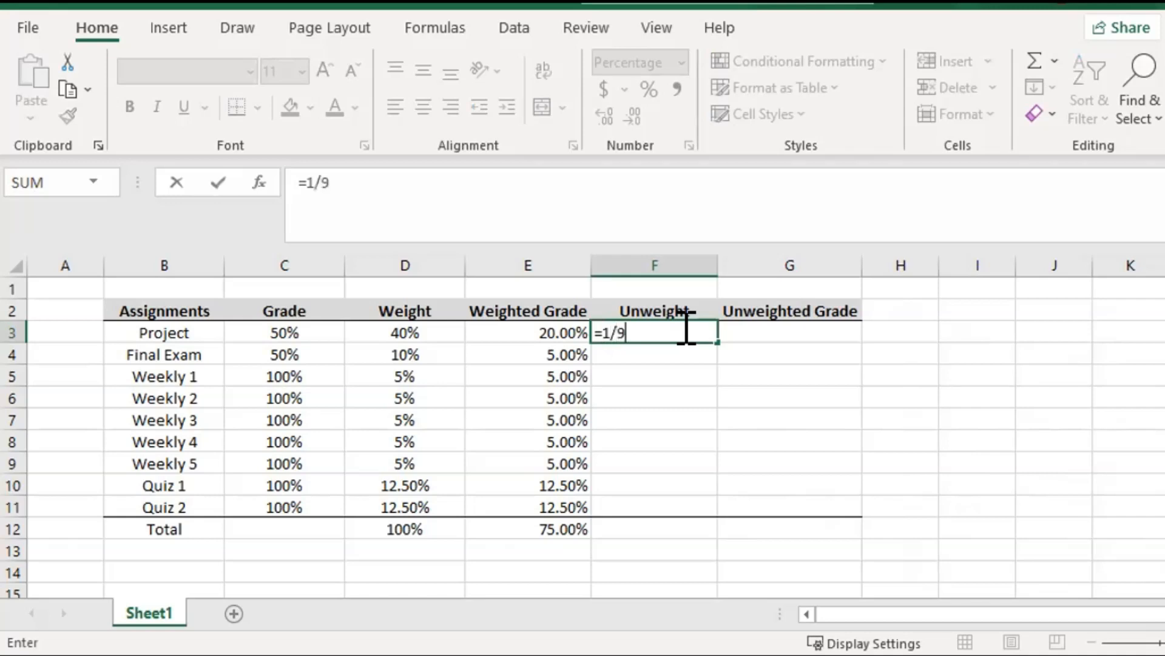
key("Return")
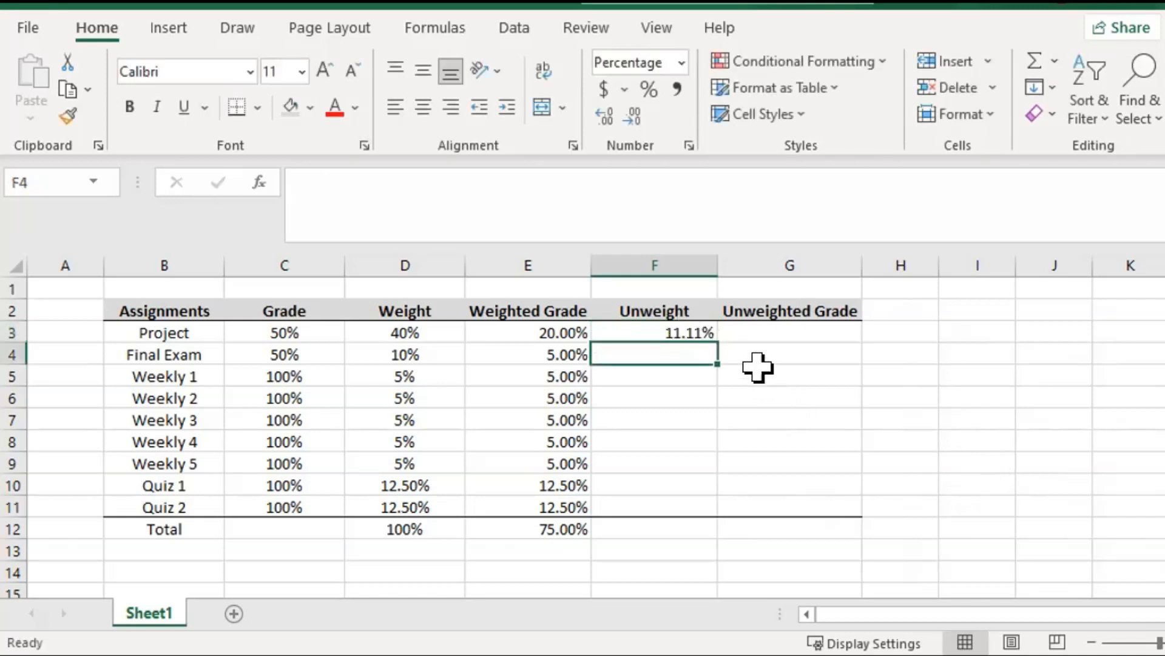
left_click(693, 331)
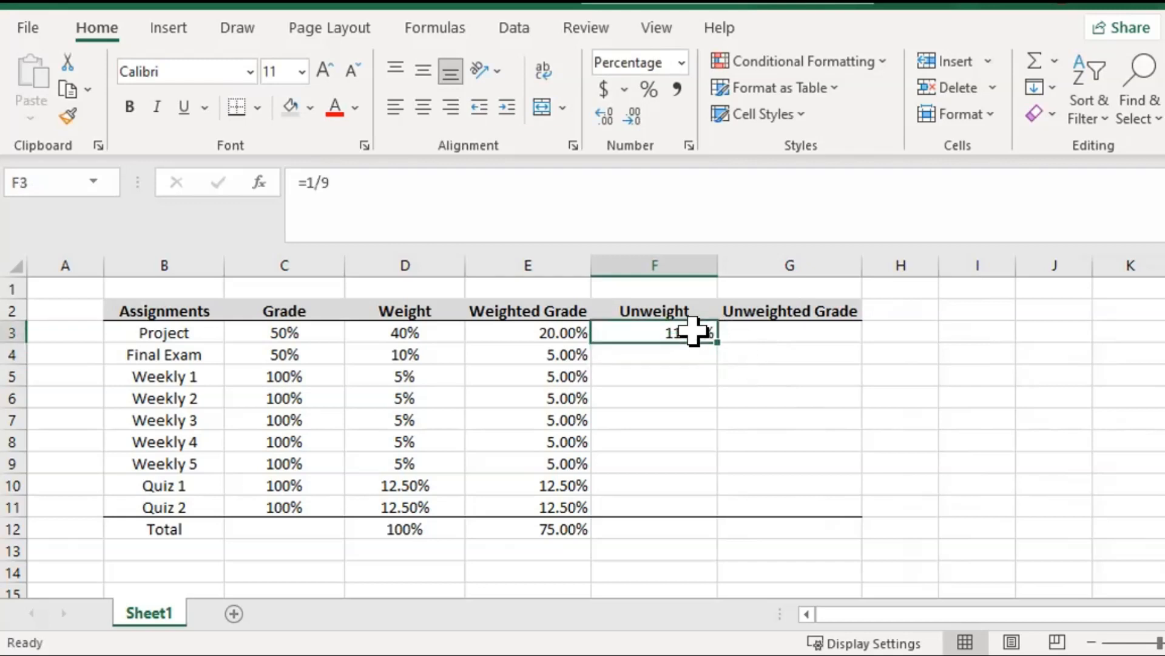
left_click(603, 110)
left_click(604, 110)
left_click(632, 121)
Step: Copy the equal-weight formula in F3 down through F11, keeping the existing cell formatting
key("ctrl+c")
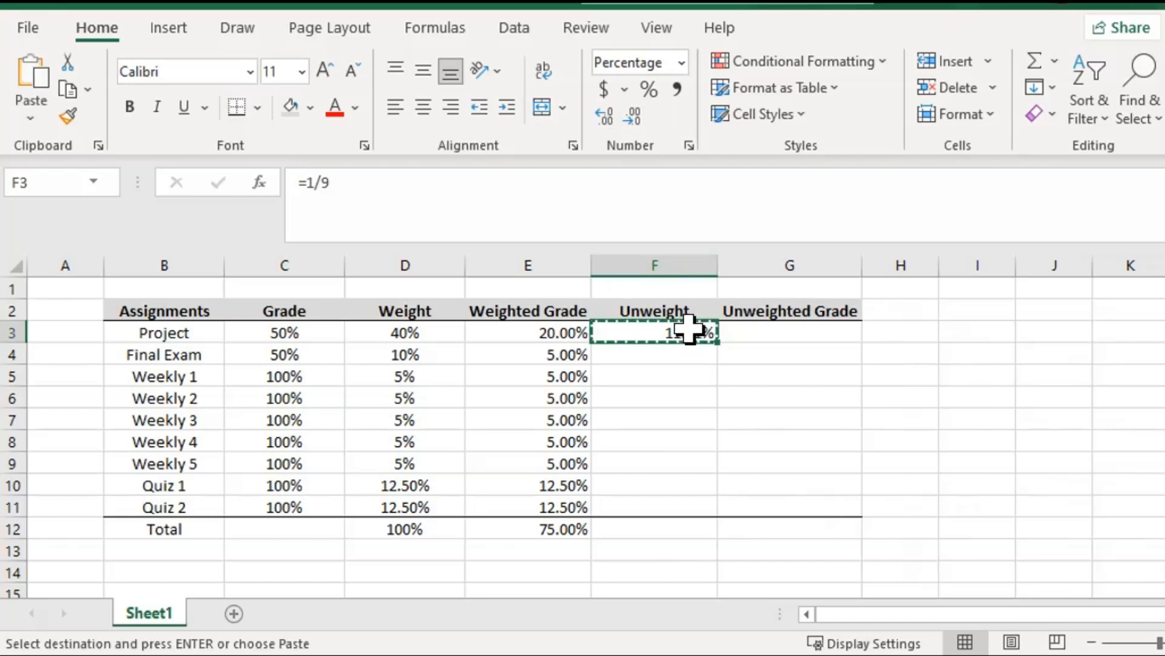
key("shift+Down")
key("shift+Down")
key("shift+Down")
key("shift+Down")
key("shift+Down")
key("shift+Down")
key("shift+Down")
key("shift+Down")
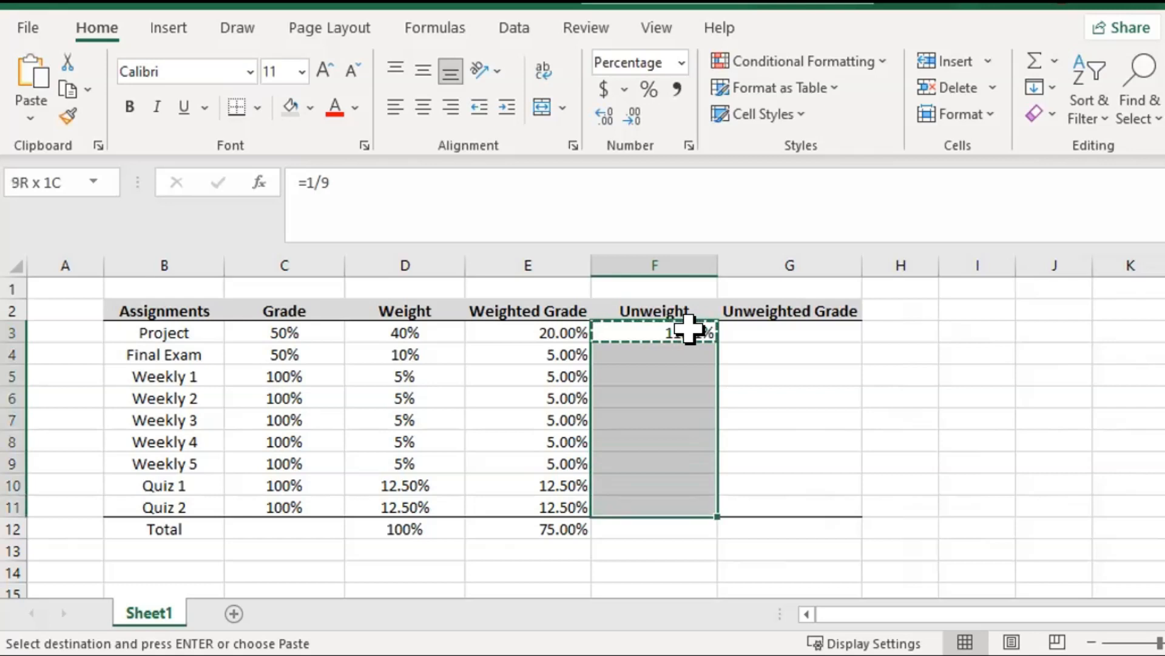
right_click(651, 430)
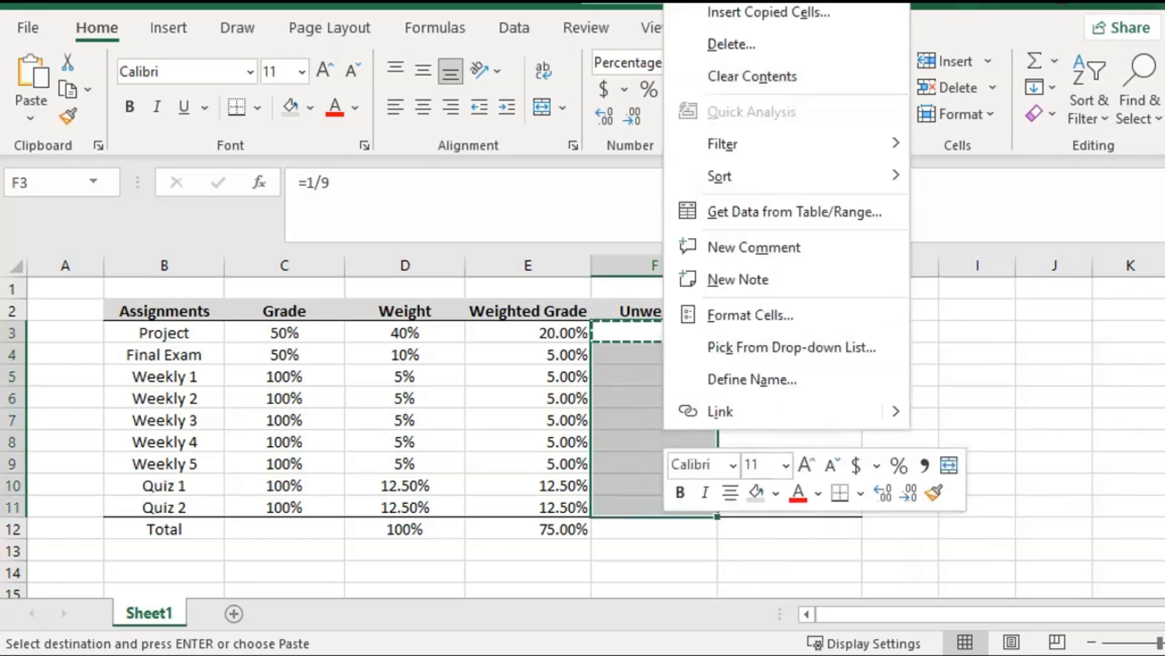
left_click(783, 2)
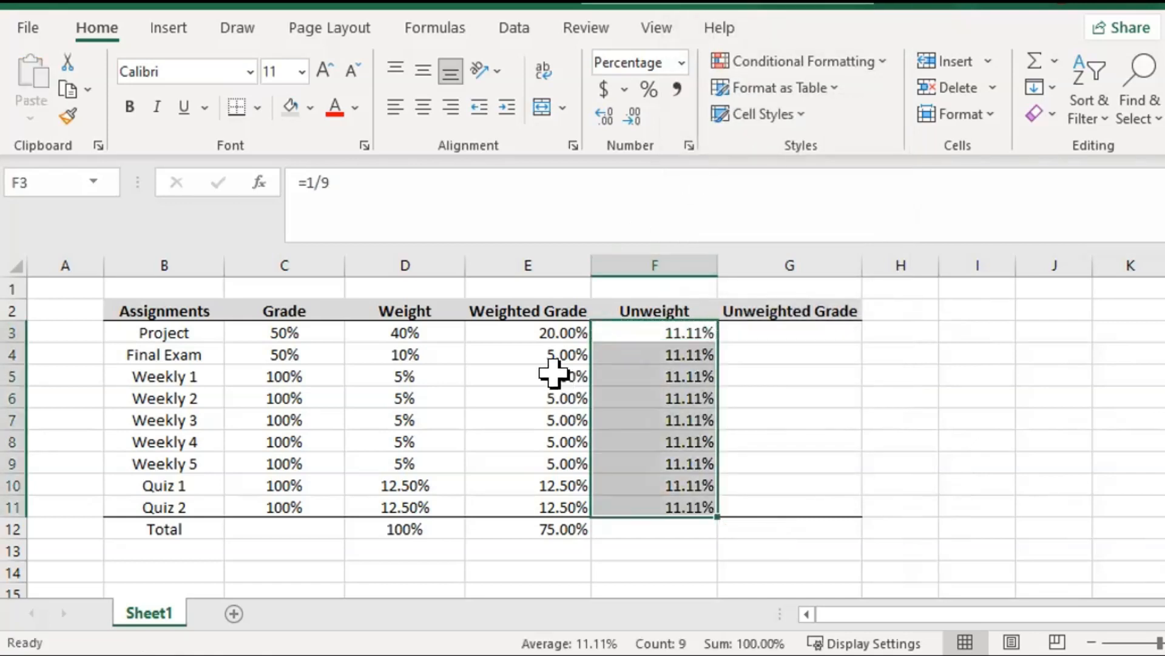
Step: Examine the assignments in B3:B11, the equal weight in F3 and the grades in C3:C11
left_click_drag(170, 332, 165, 505)
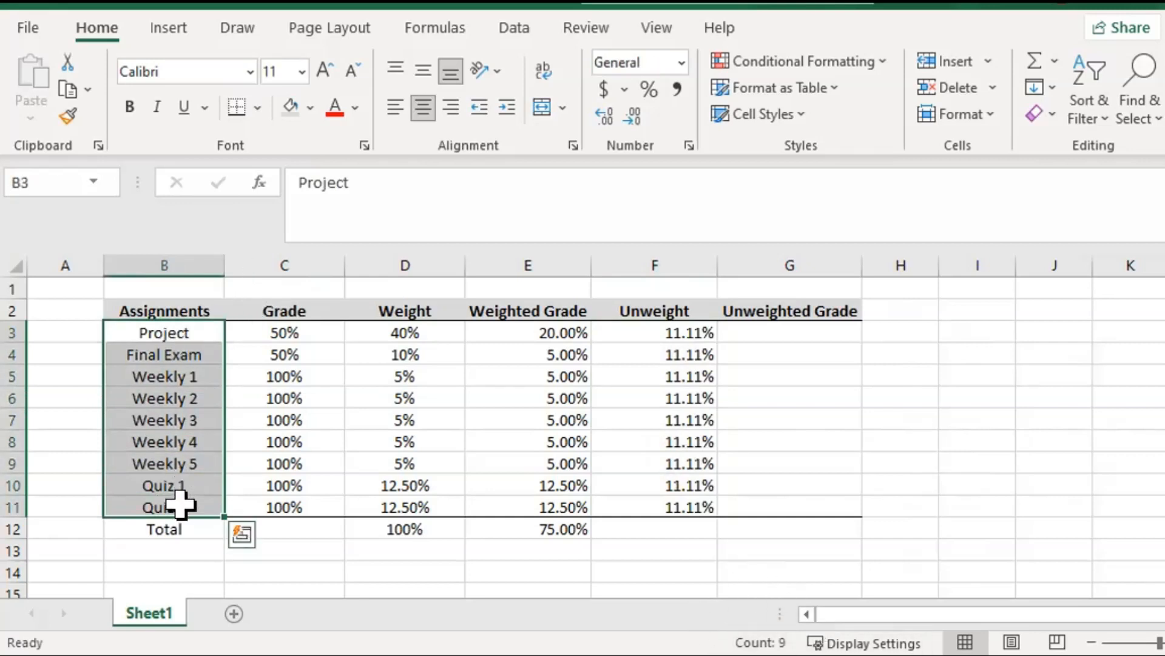
left_click(692, 330)
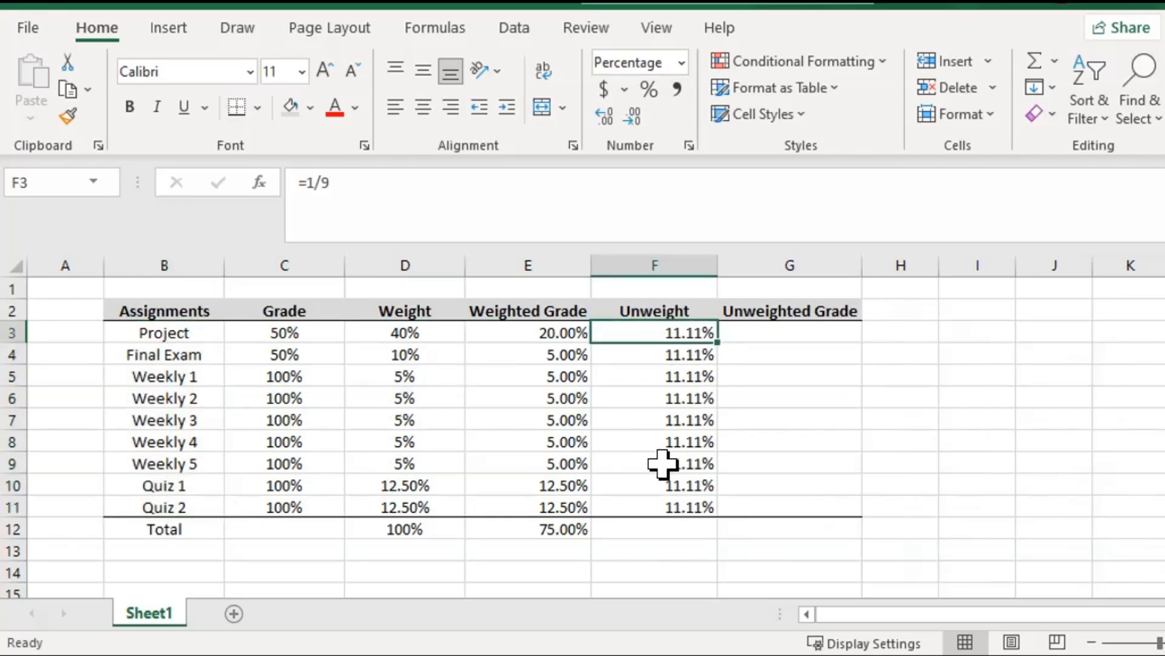
left_click(296, 330)
left_click_drag(295, 331, 294, 498)
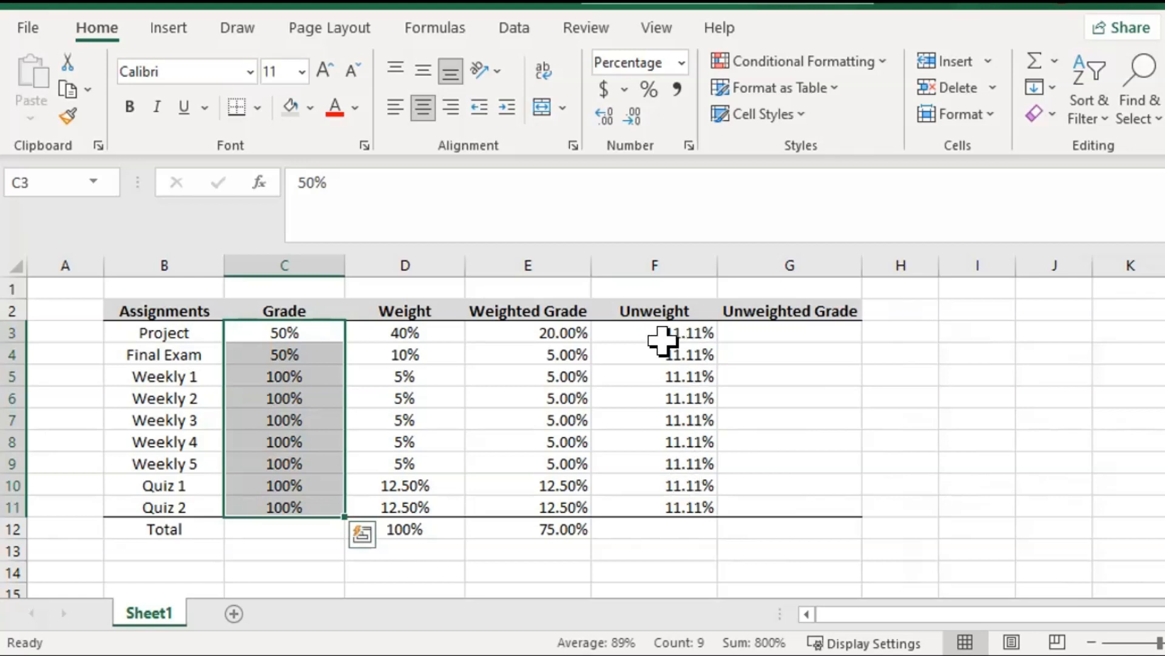
Step: Total the Unweight column in F12 with a SUM of F3:F11
left_click(686, 525)
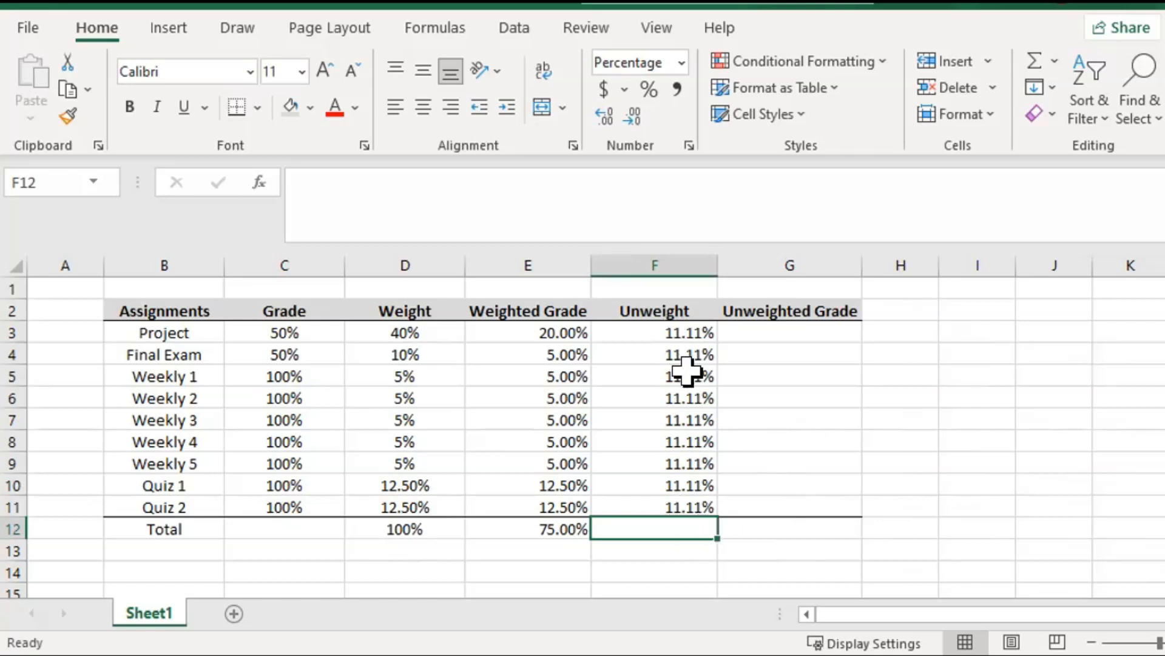
type("=")
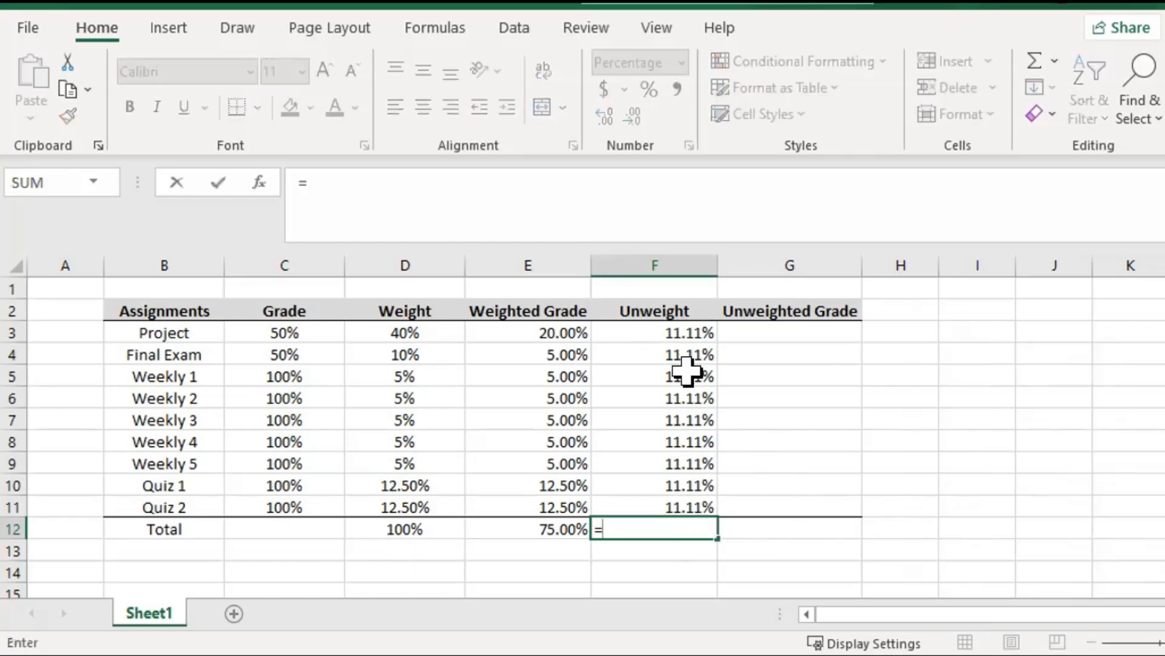
type("sum")
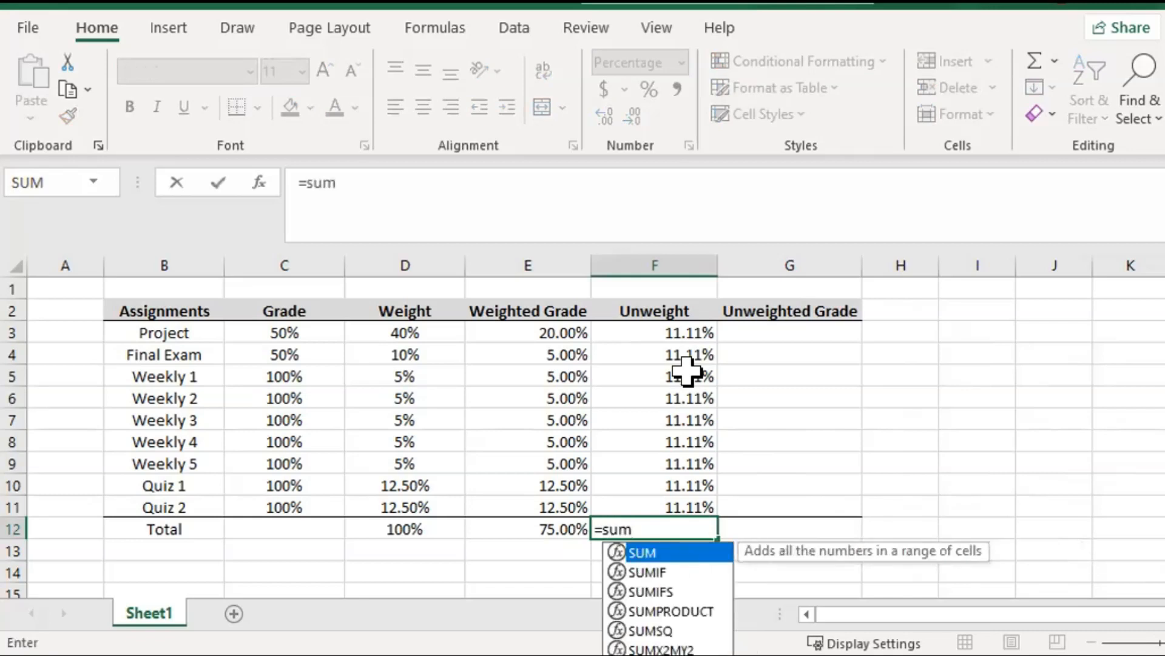
type("(")
left_click(672, 335)
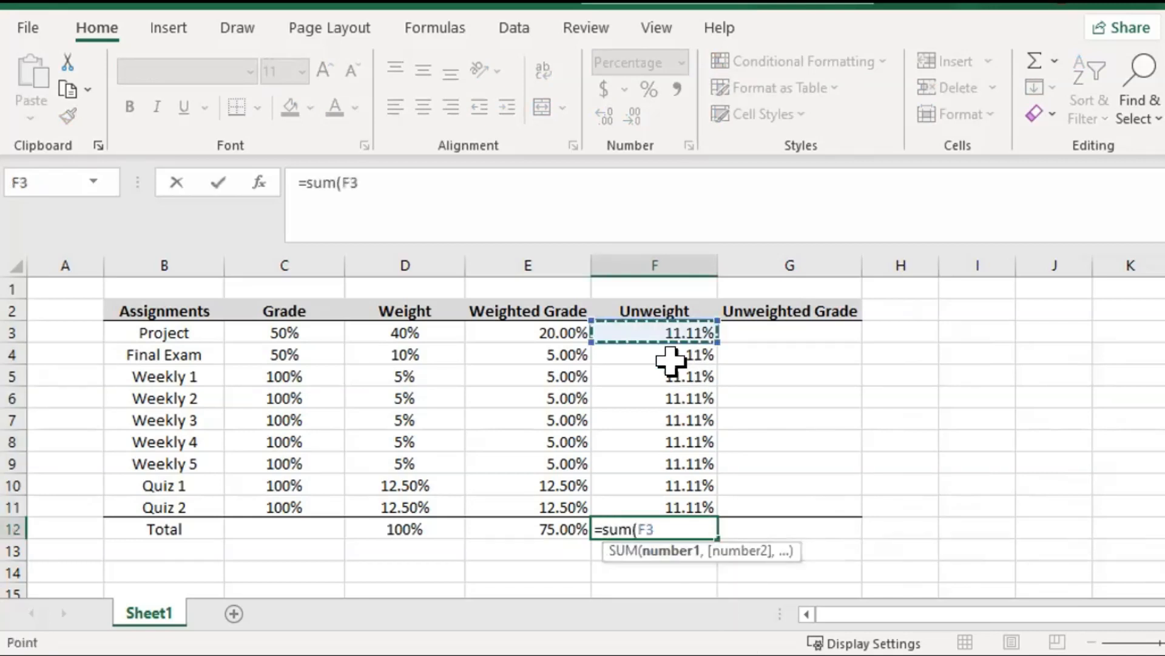
left_click_drag(670, 361, 670, 498)
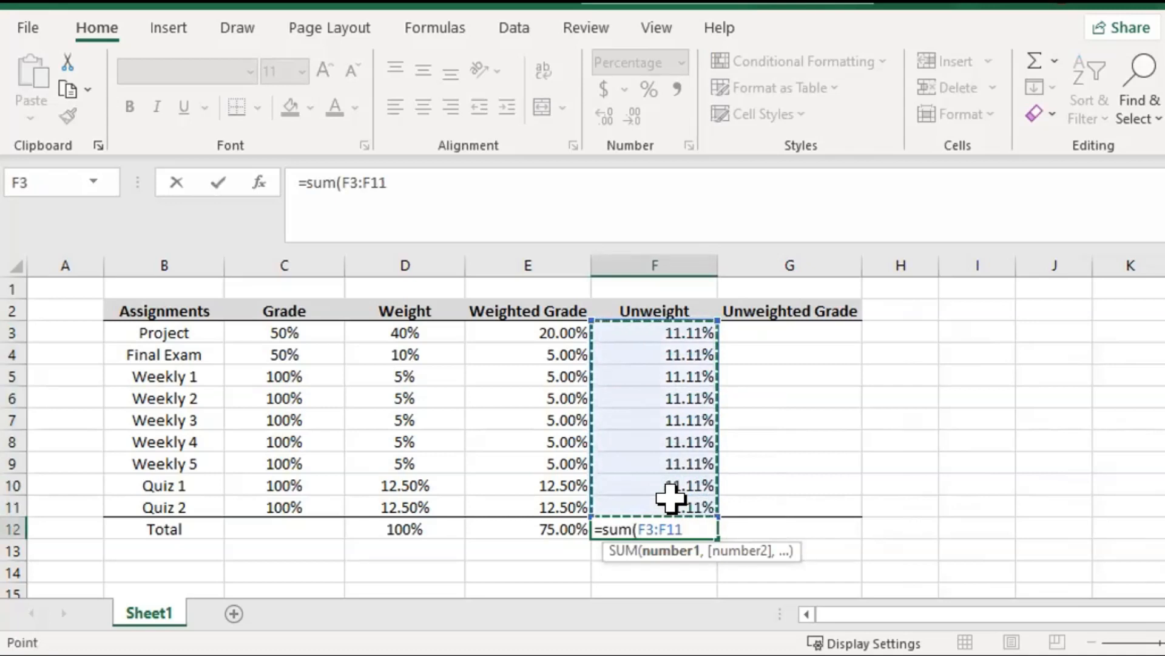
key("Return")
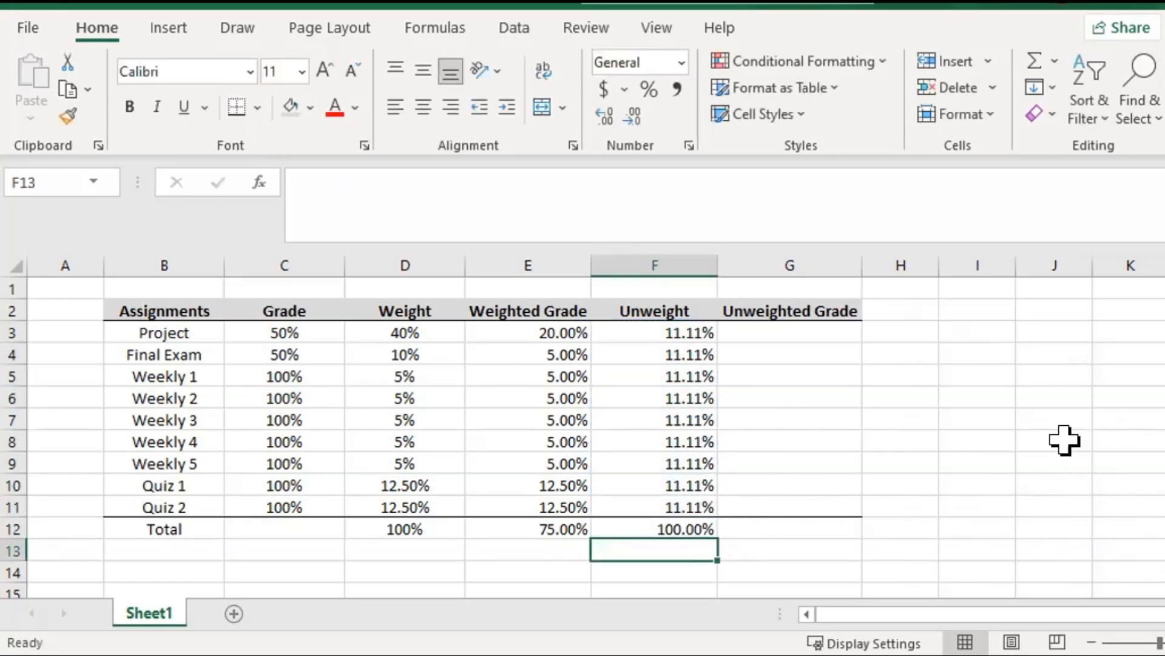
Step: Calculate the Project's unweighted grade in G3 with the formula =C3*F3
left_click(812, 333)
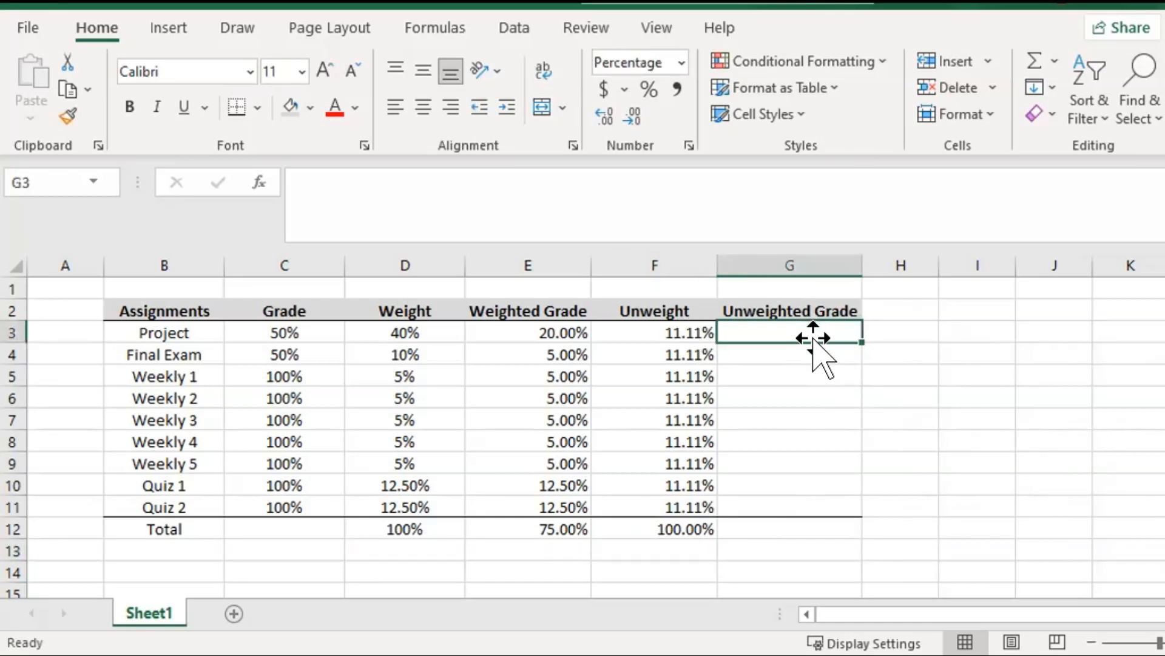
type("=")
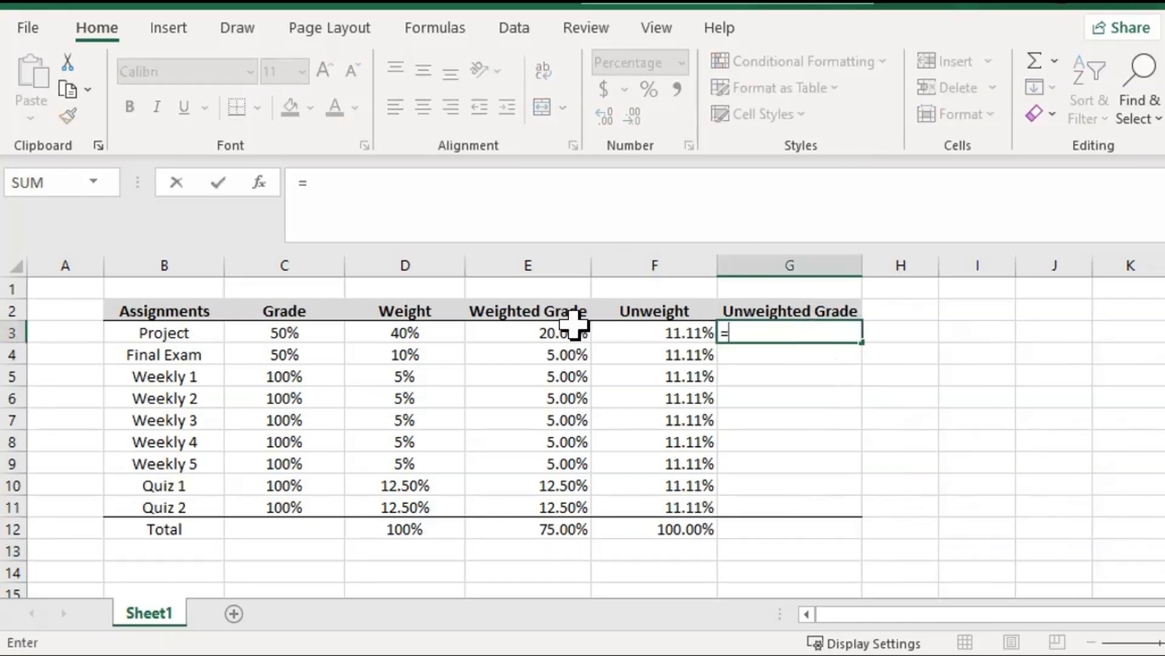
left_click(300, 331)
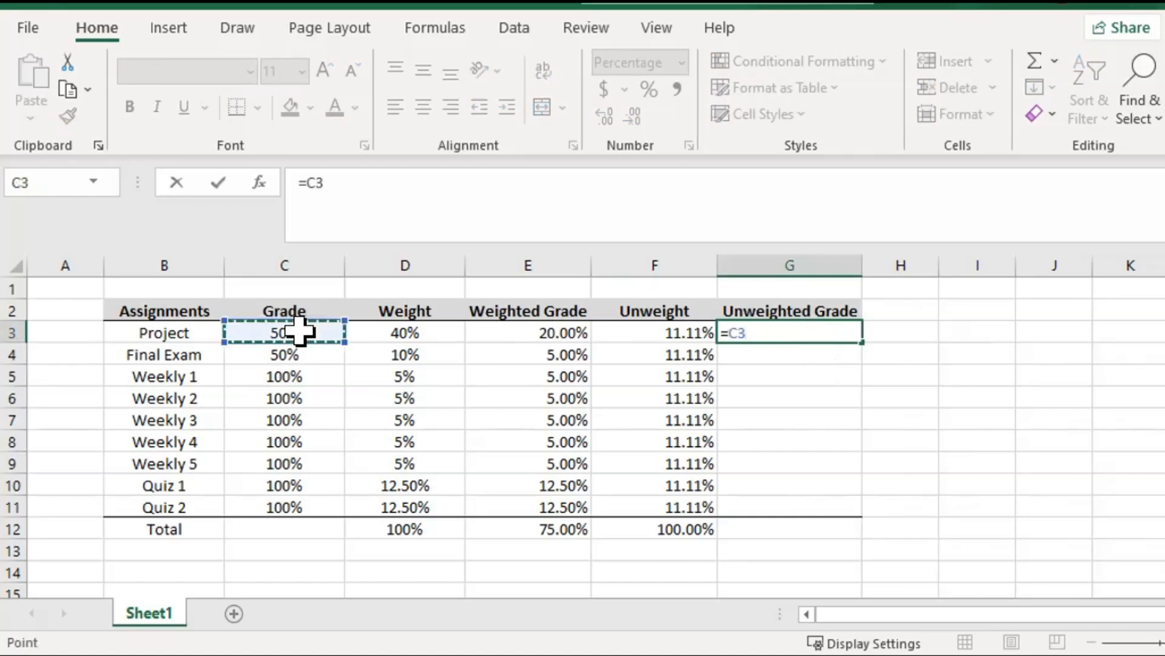
type("*")
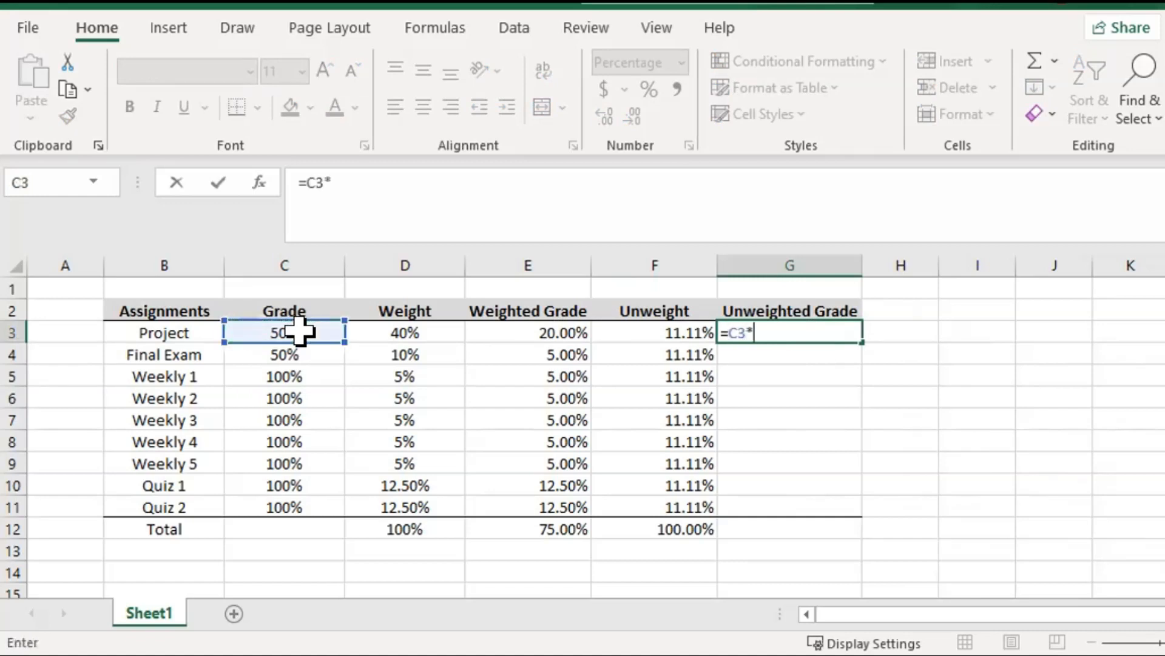
left_click(673, 328)
key("Return")
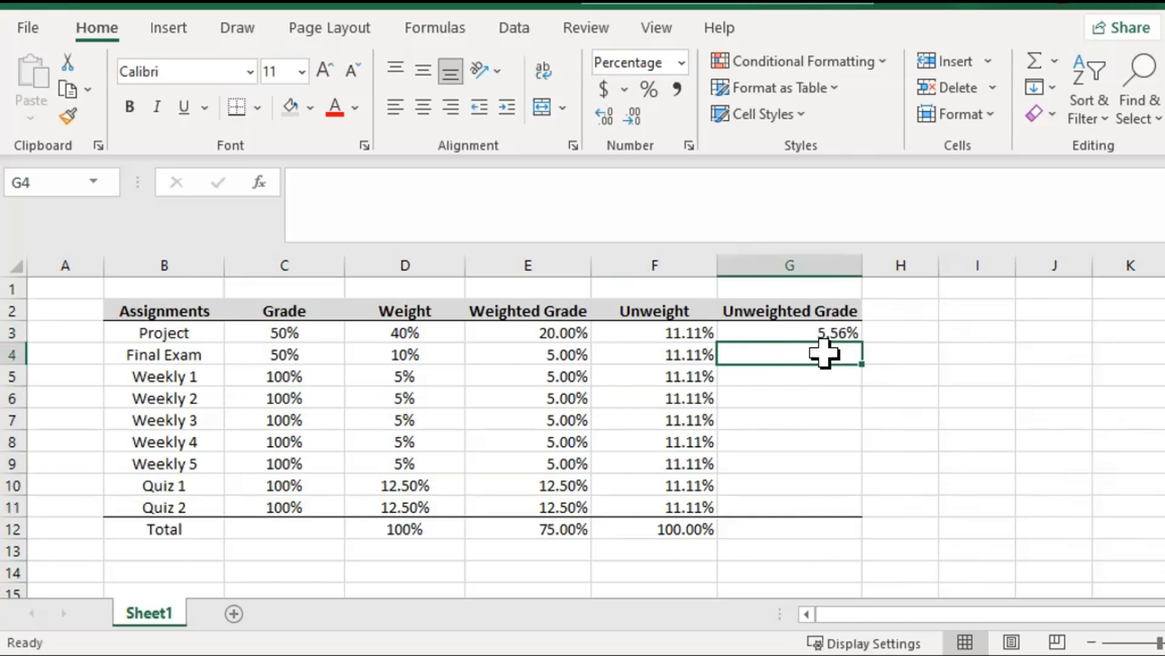
Step: Calculate the Final Exam's unweighted grade in G4 with the formula =C4*F4
type("=")
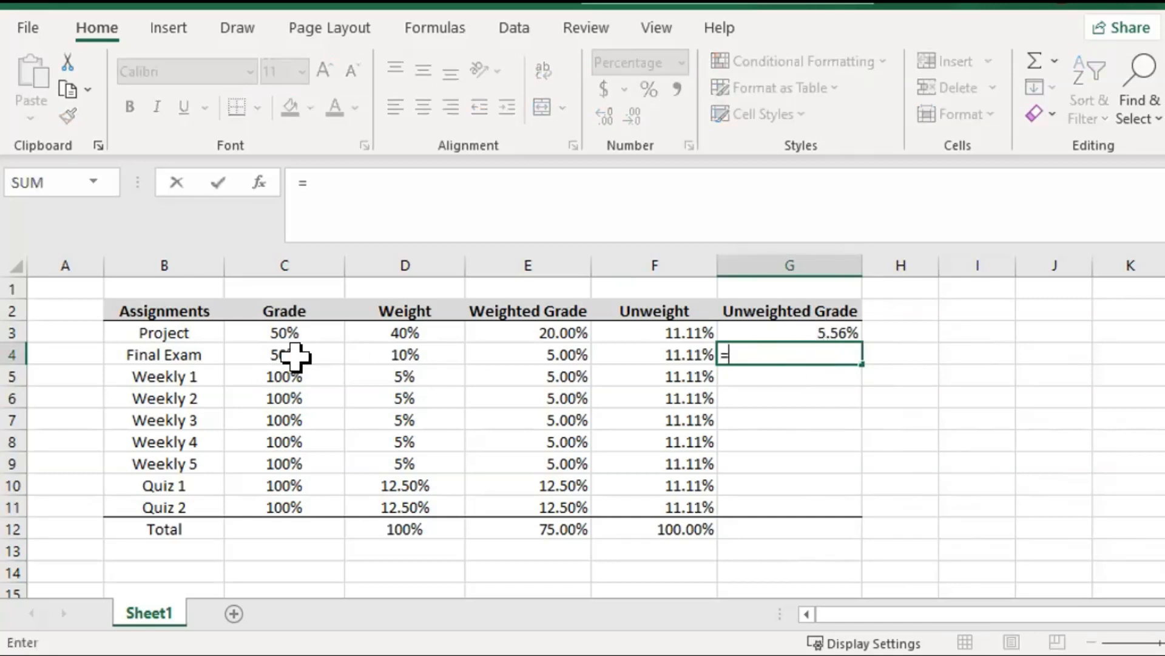
left_click(296, 354)
type("*")
left_click(642, 356)
key("Return")
Step: Copy the unweighted grade formula in G4 and paste it as formulas down through G11
left_click(784, 351)
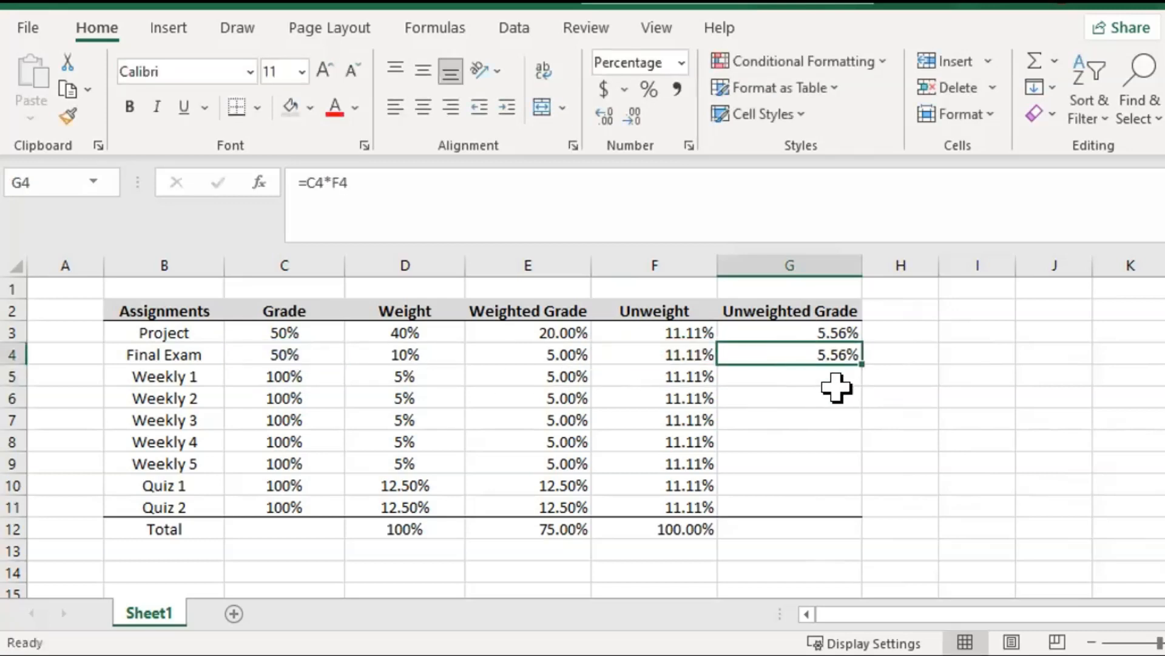
key("ctrl+c")
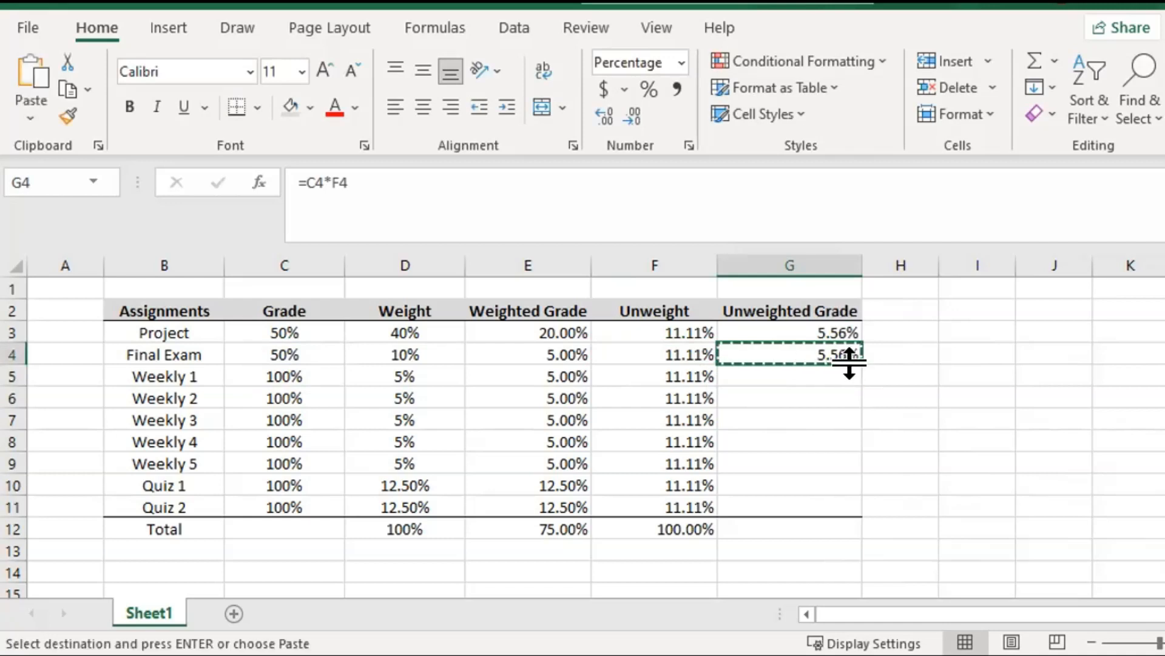
key("shift+Down")
key("shift+Down")
key("shift+Down")
key("shift+Down")
key("shift+Down")
key("shift+Down")
key("shift+Down")
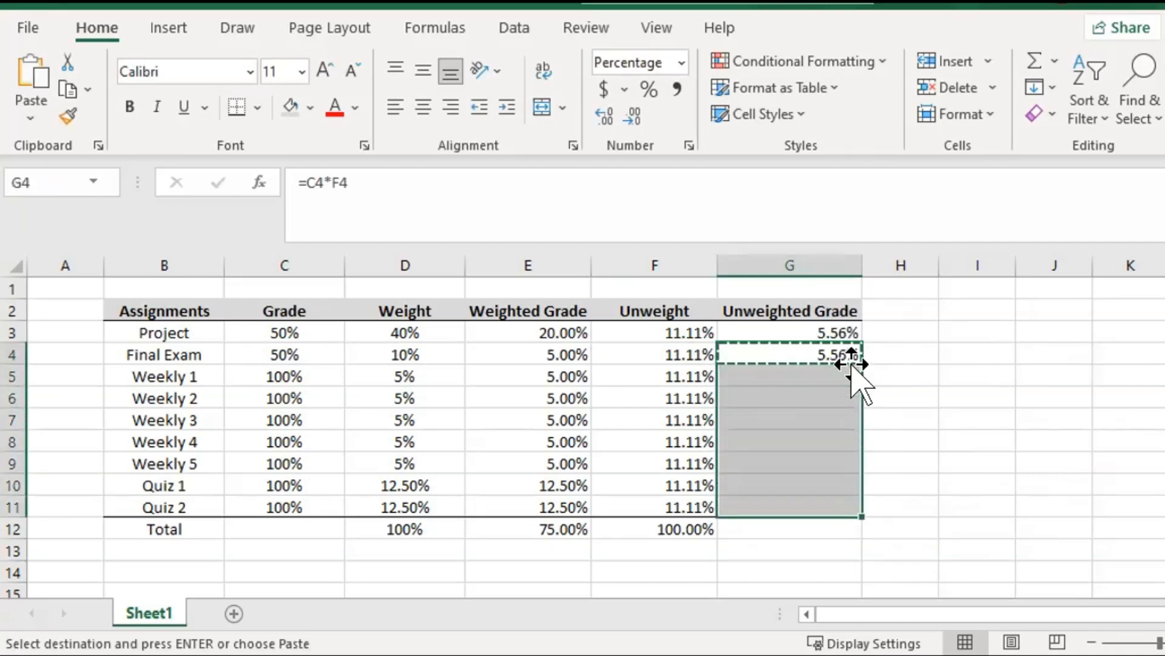
right_click(852, 366)
key("f")
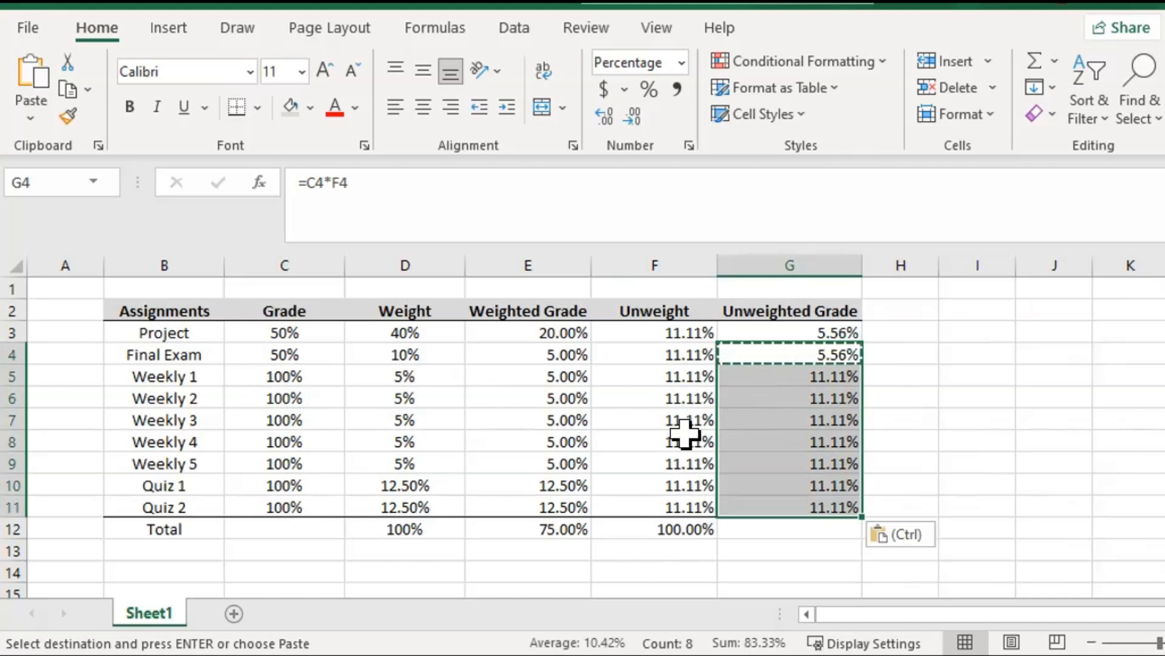
Step: Total the Unweighted Grade column in G12 with the formula =SUM(G3:G11)
left_click(814, 526)
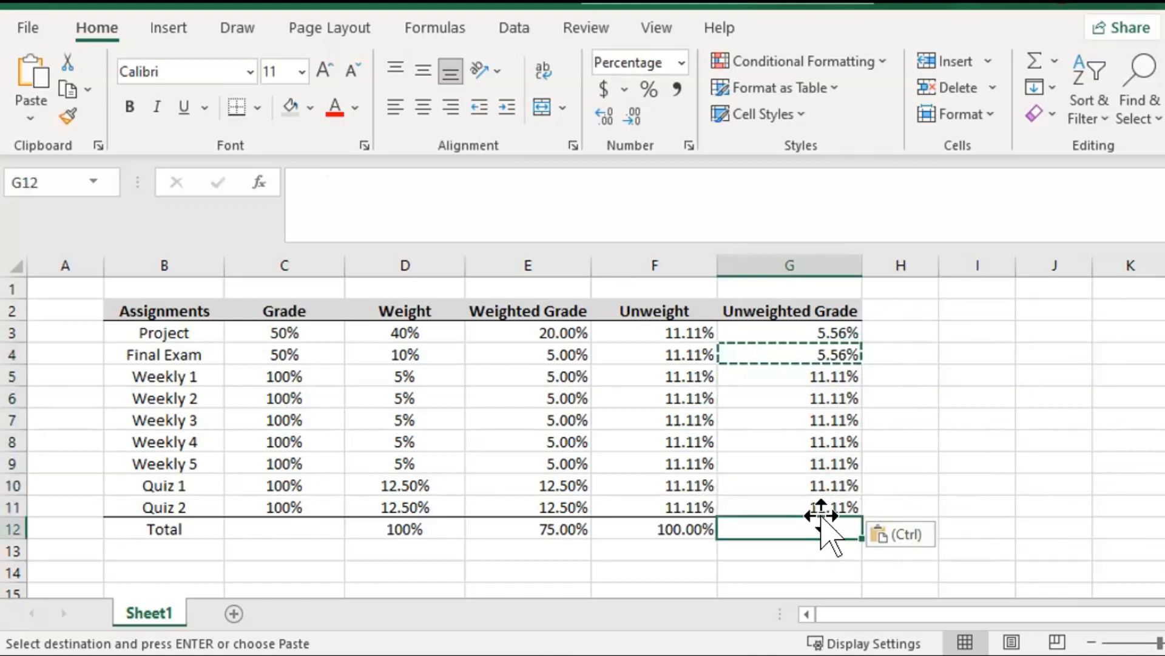
type("=")
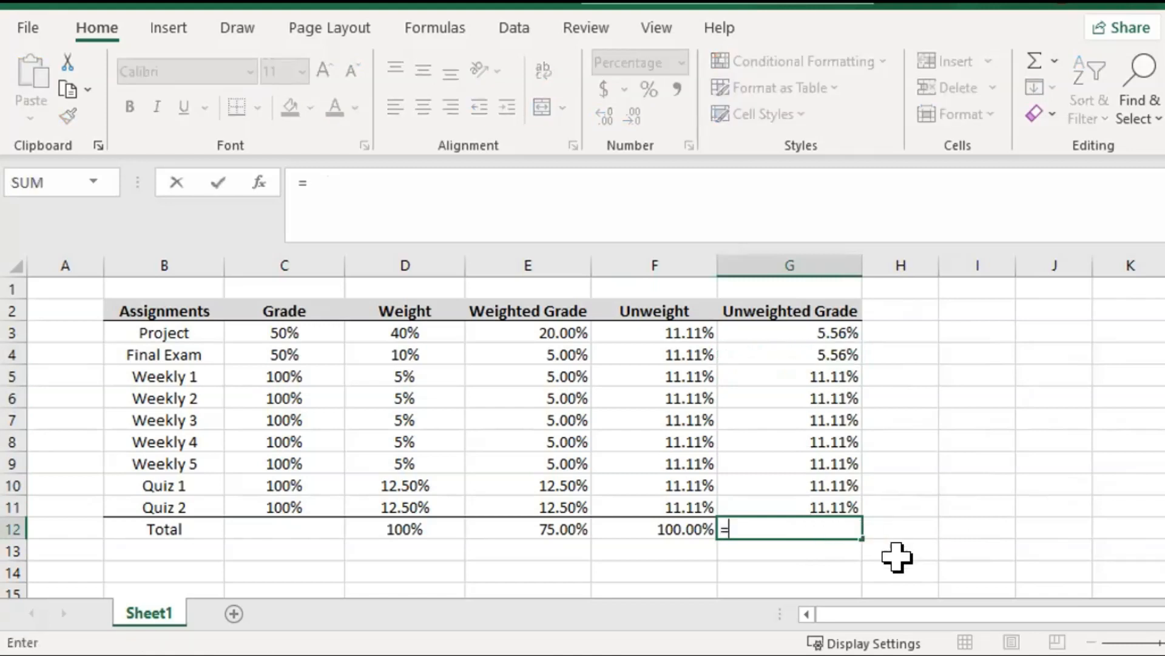
type("sum(")
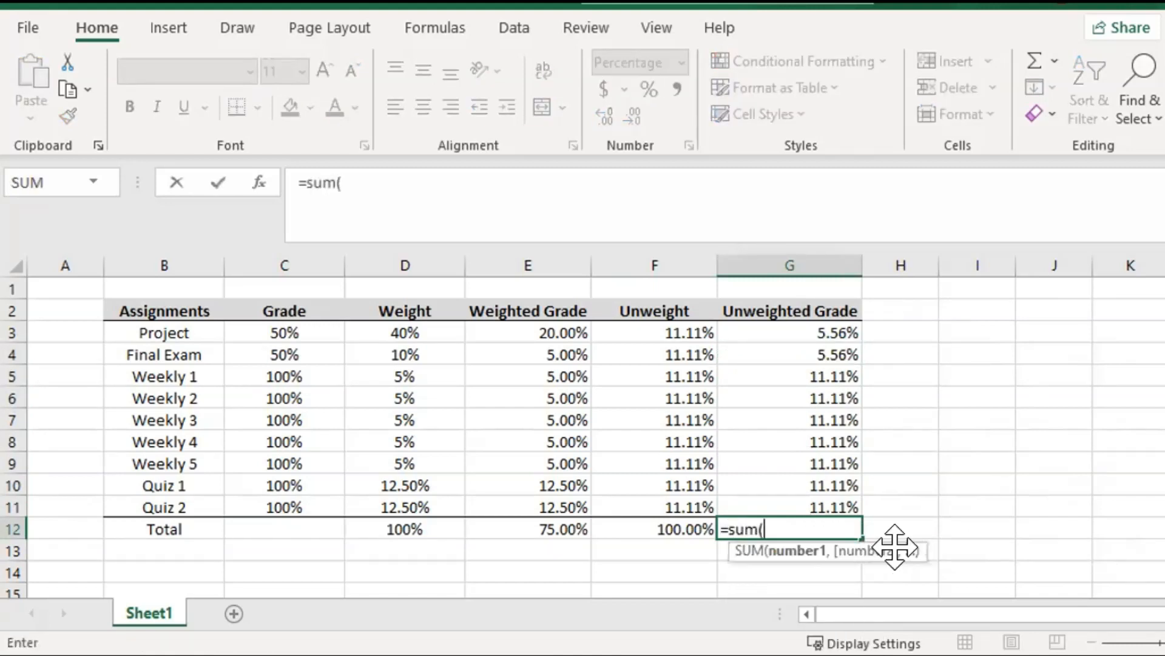
left_click_drag(848, 502, 817, 333)
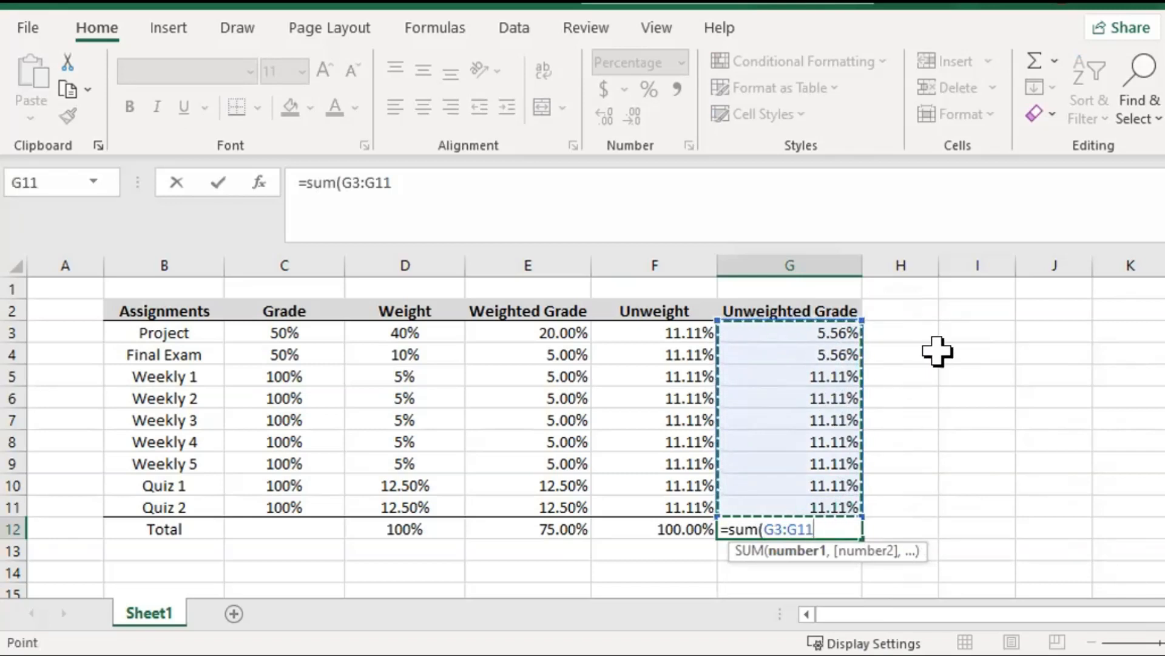
type(")")
key("Return")
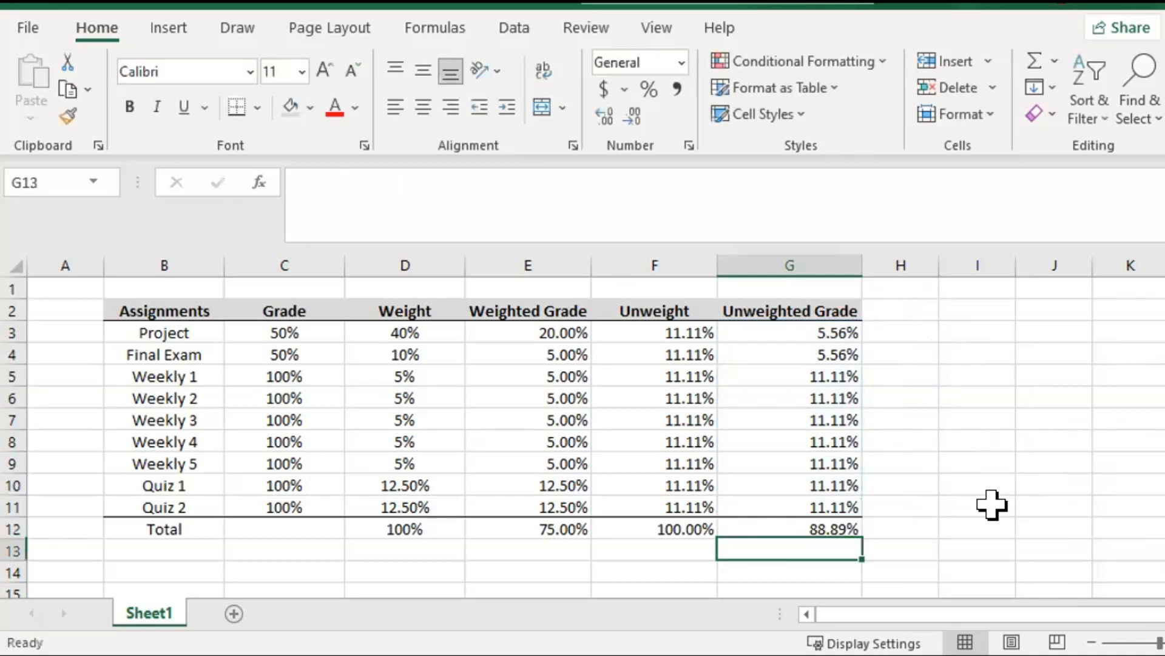
left_click(786, 524)
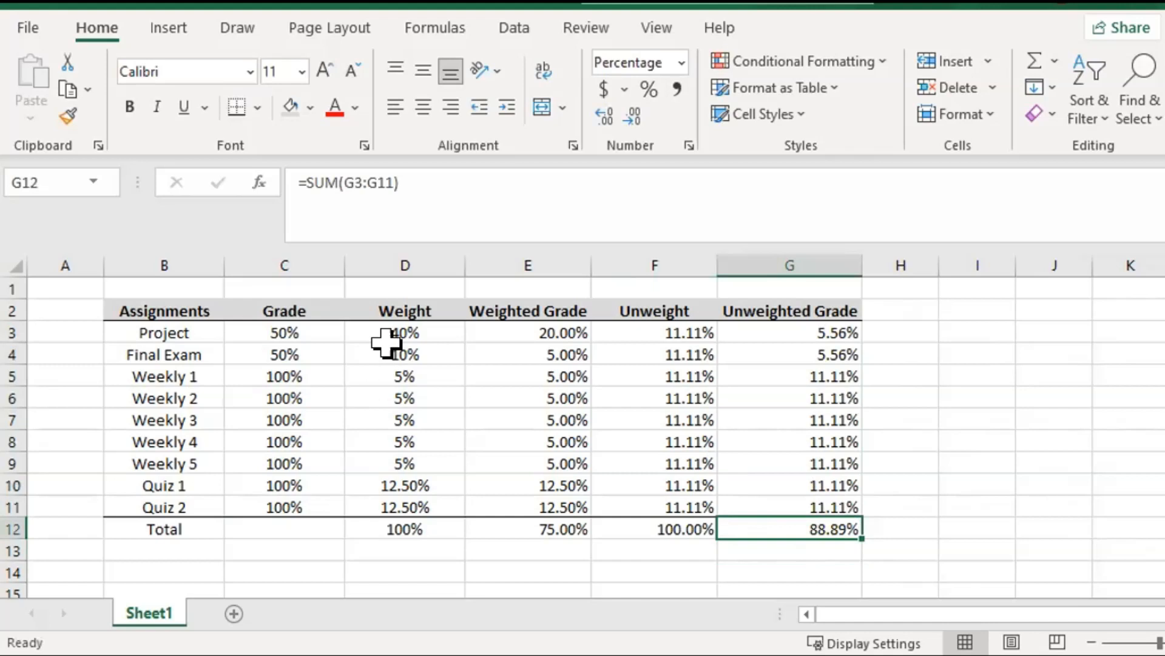
Step: Show the grades in C3:C11 as percentages with two decimal places
left_click_drag(304, 332, 285, 501)
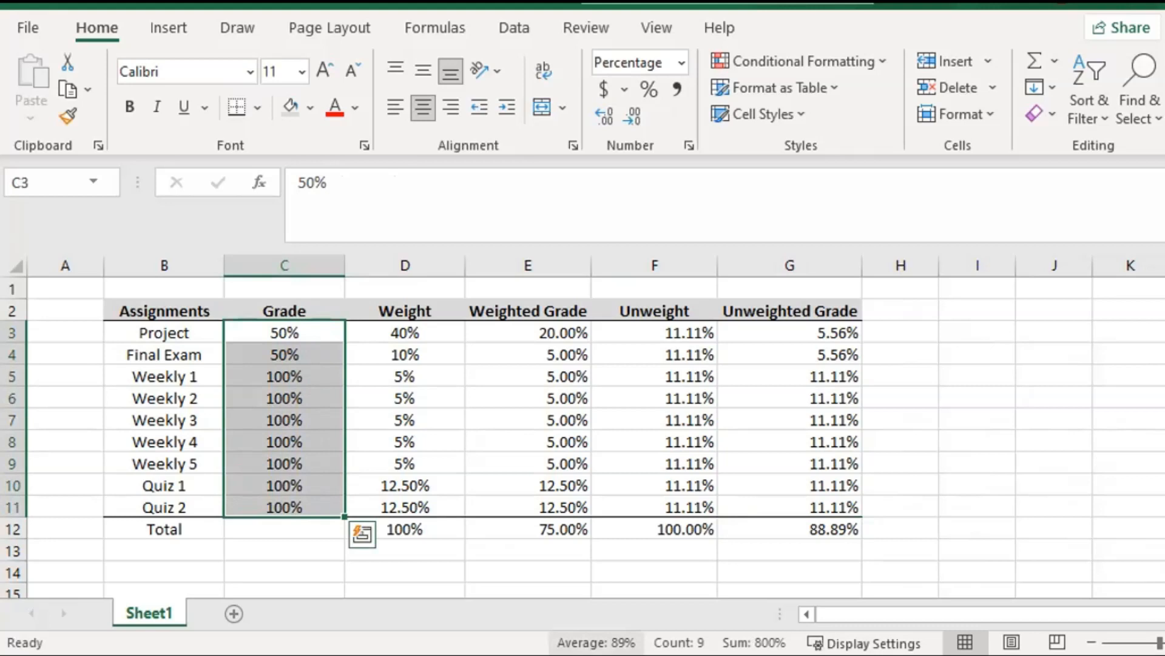
left_click(605, 115)
left_click(604, 115)
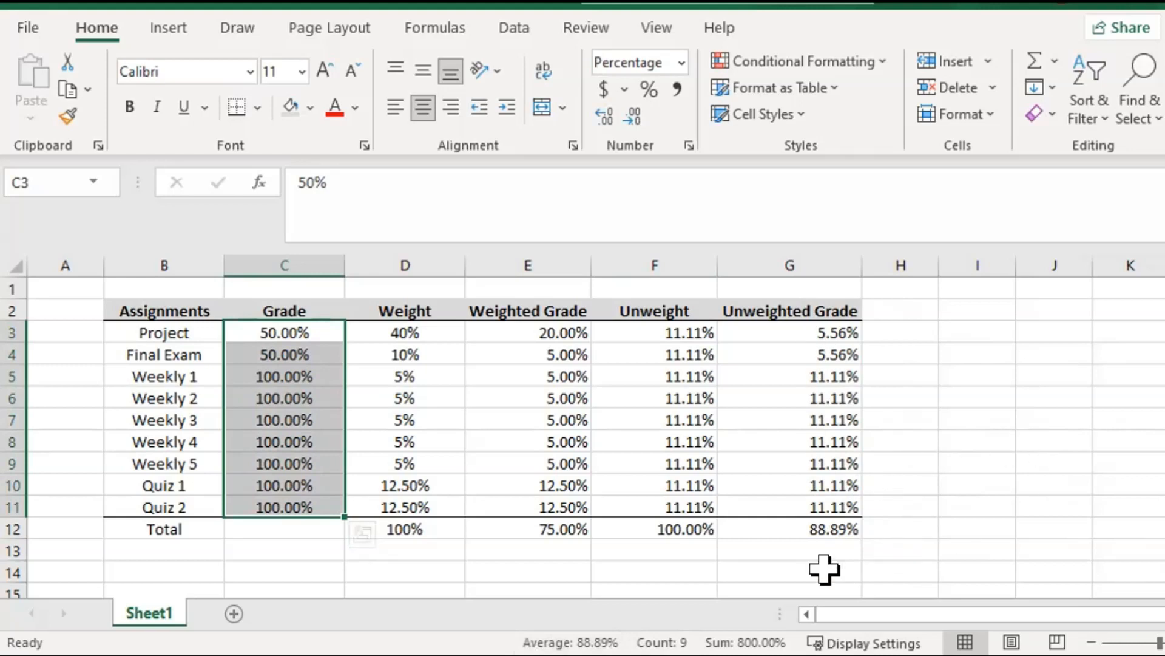
left_click(899, 506)
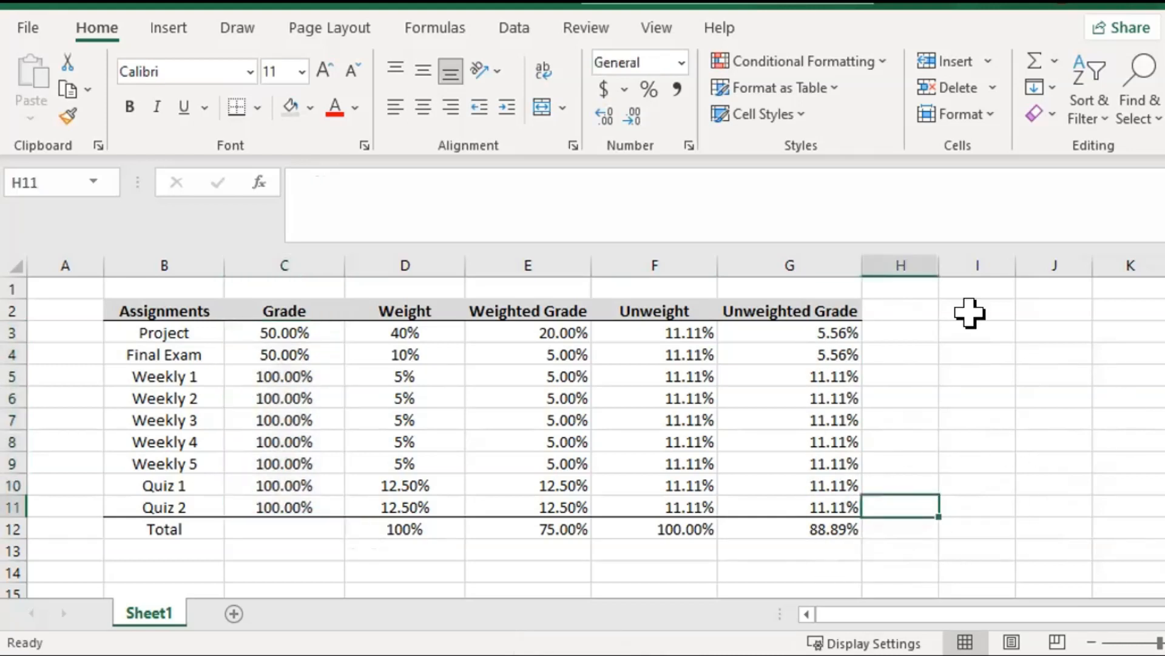
Step: Highlight the weighted grade total in E12 and the unweighted grade total in G12 with a yellow fill
left_click(572, 534)
left_click(310, 108)
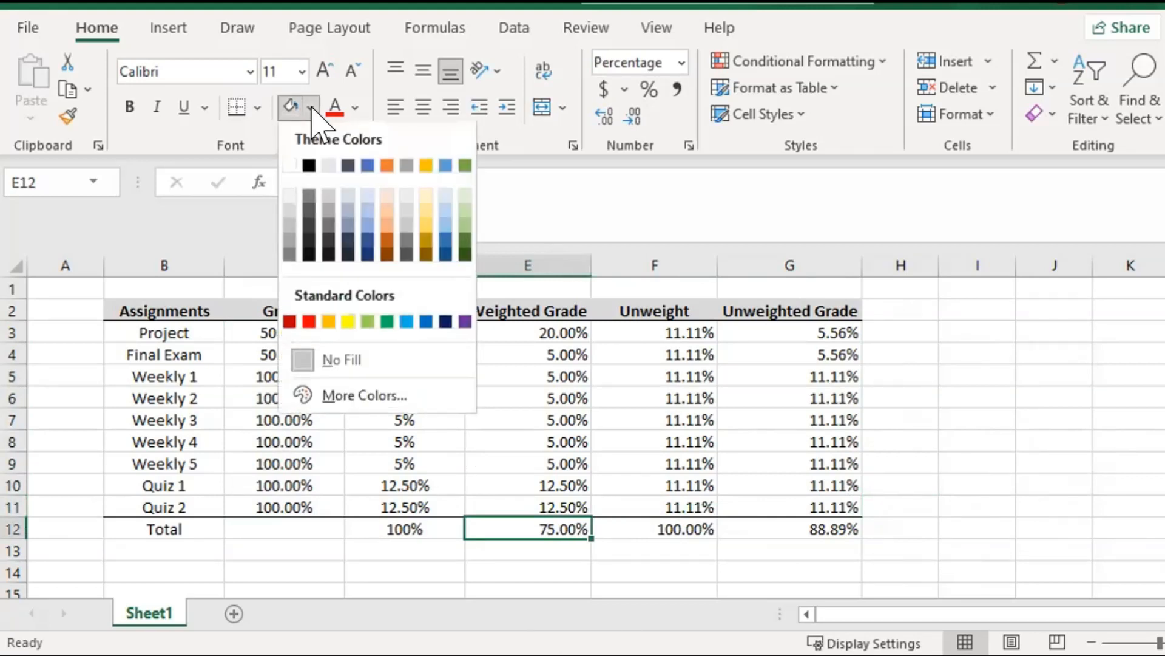
left_click(348, 321)
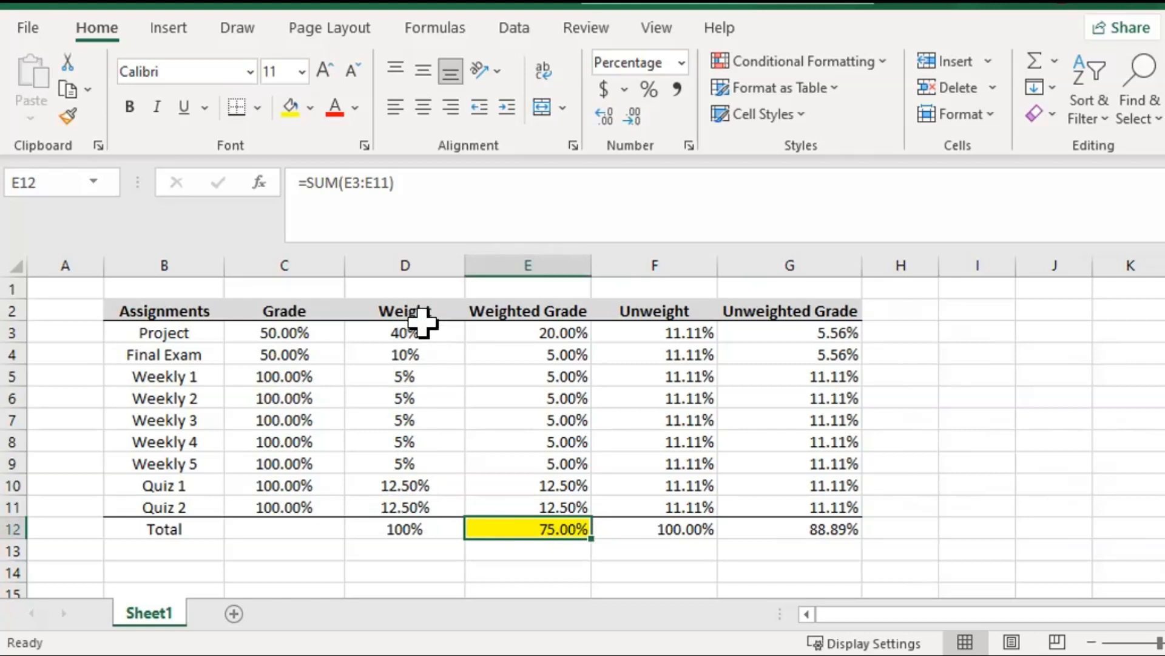
left_click(839, 532)
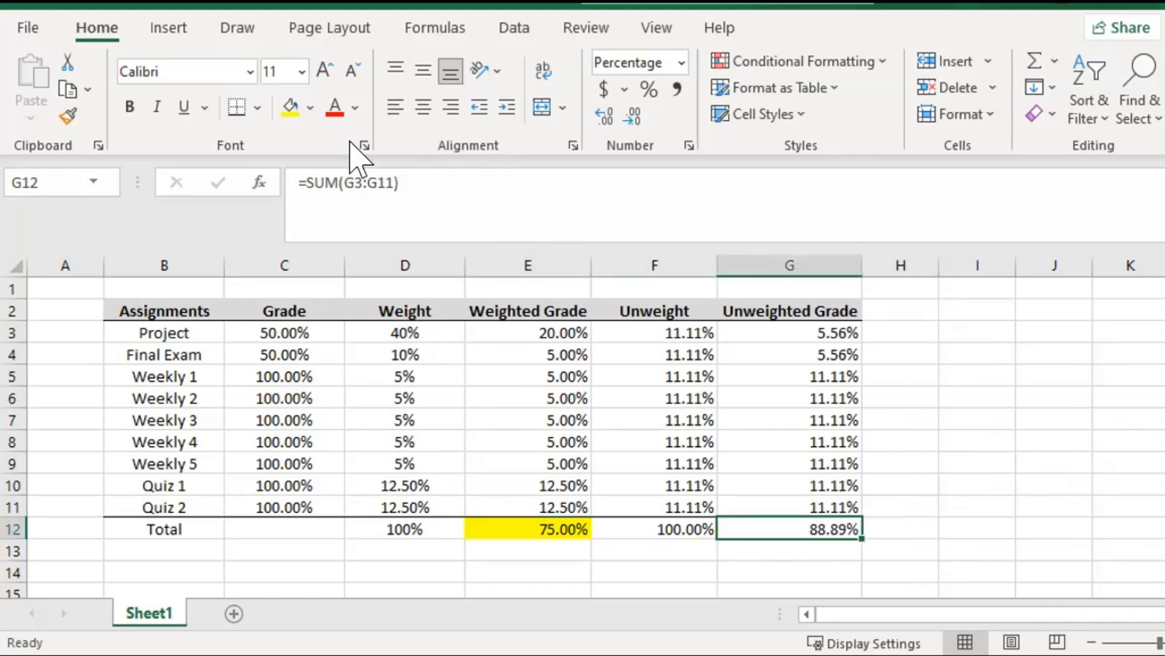
left_click(290, 107)
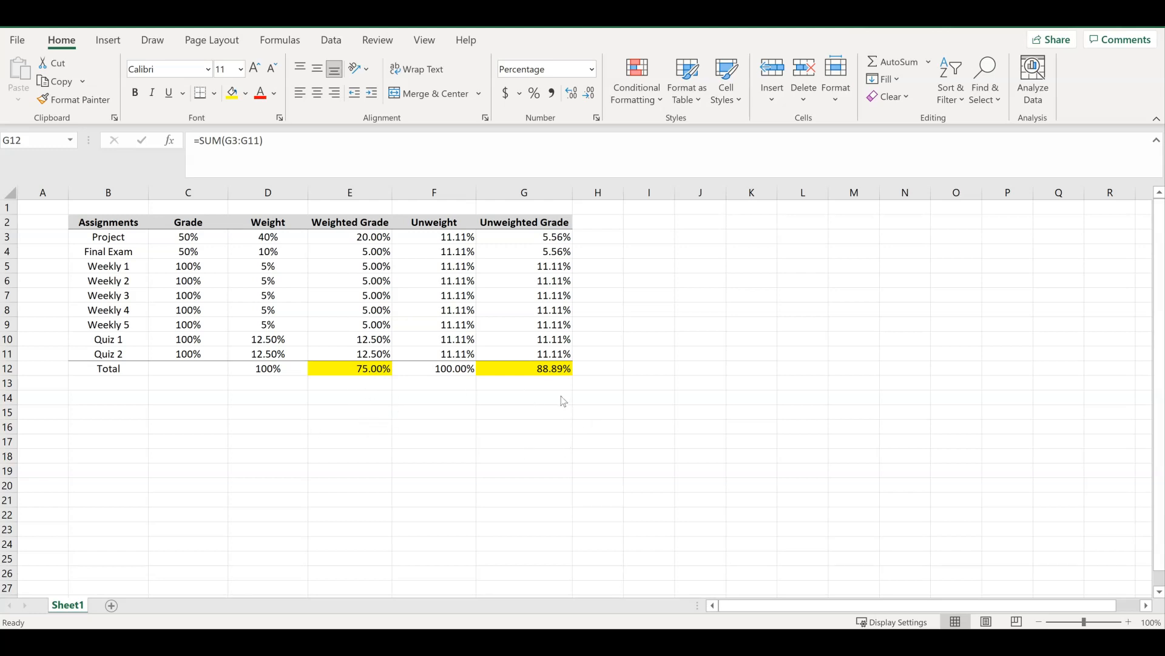
Step: Start a SUMPRODUCT formula in E14, below the weighted grade total
left_click(371, 402)
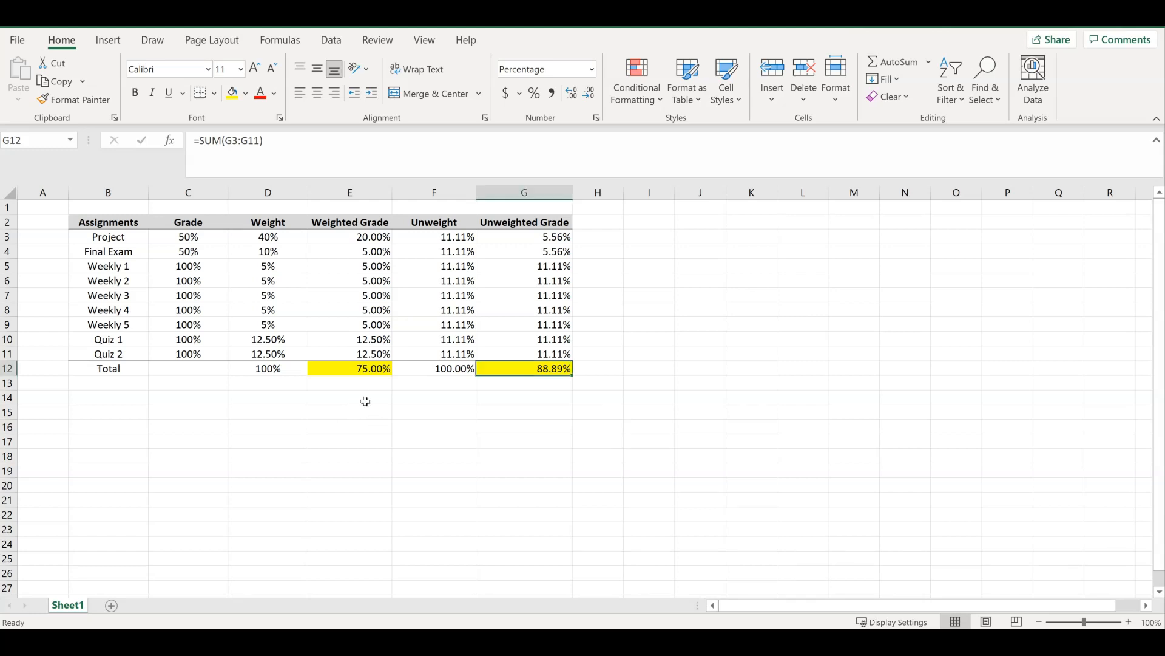
left_click(365, 399)
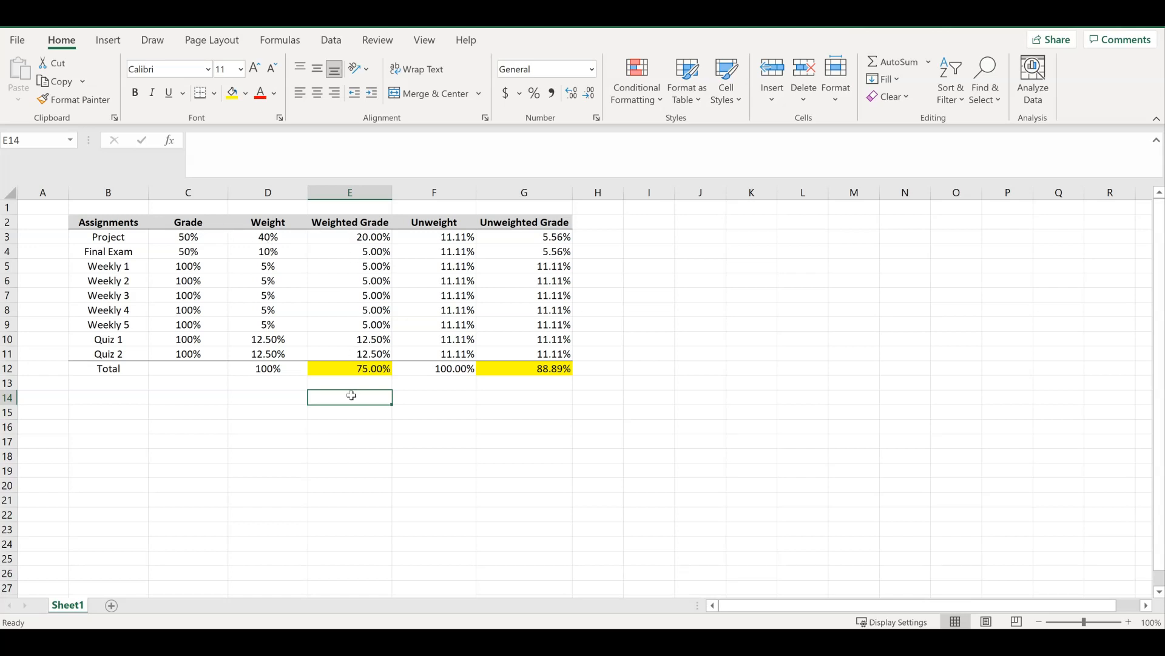
type("=")
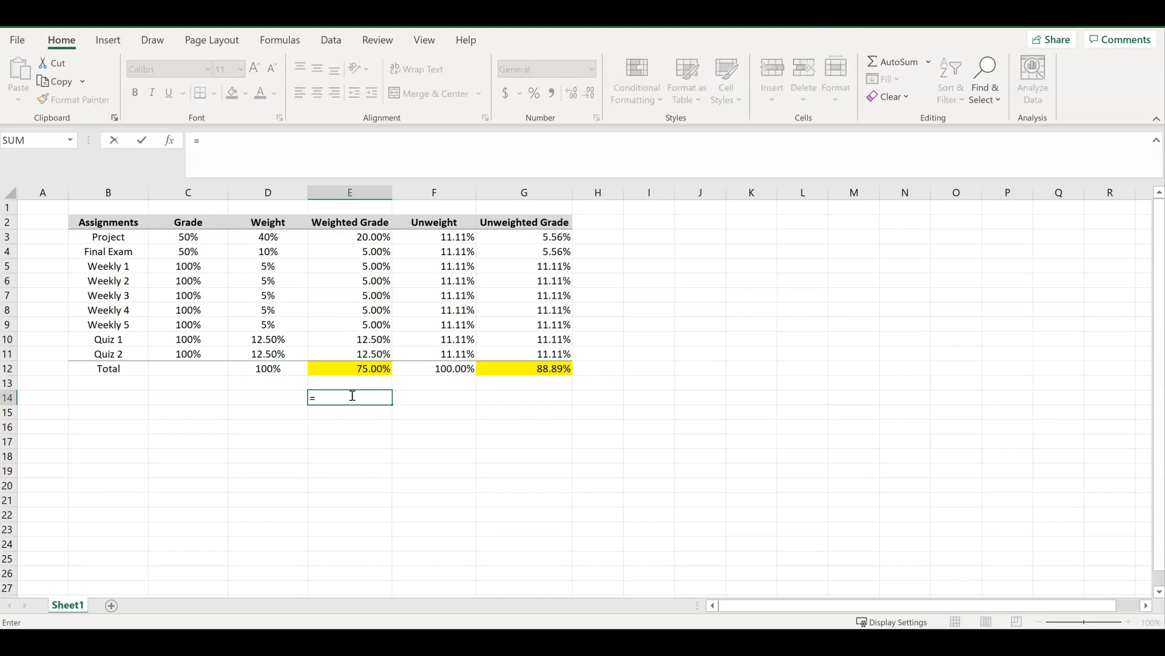
type("sumproduce")
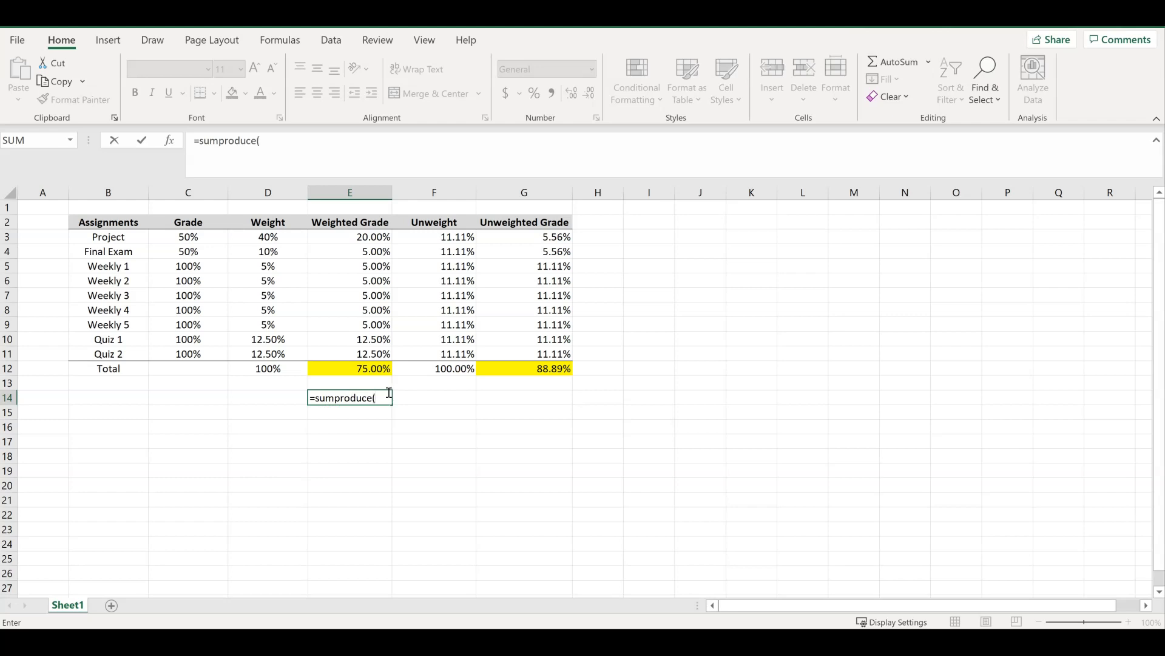
key("BackSpace")
type("t")
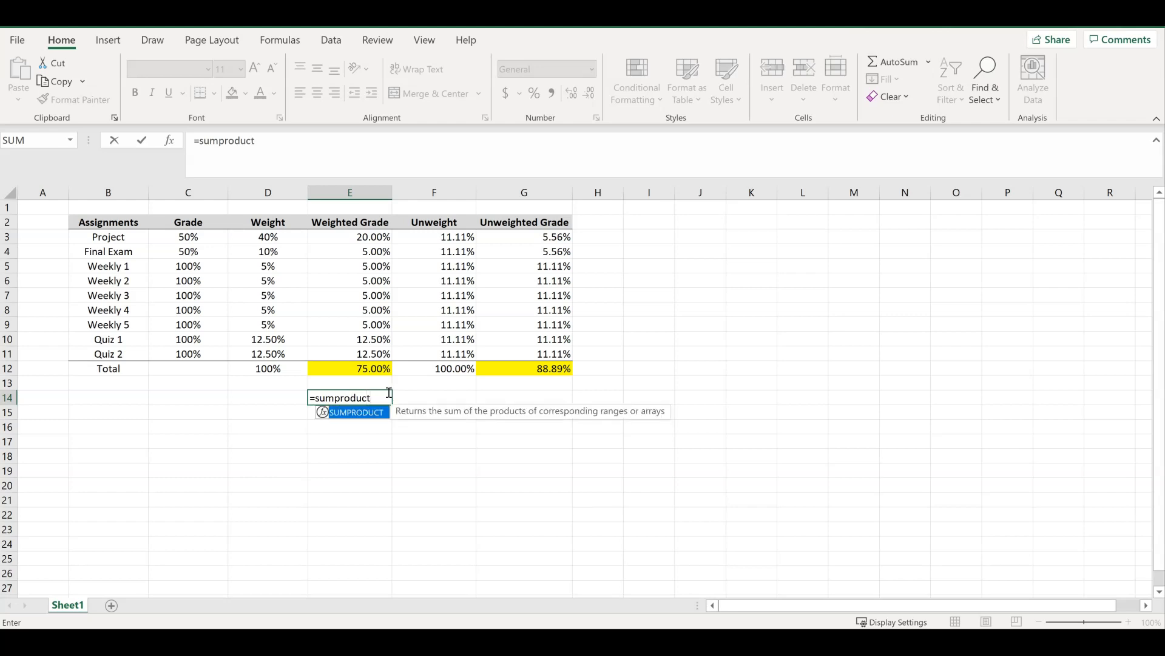
type("(")
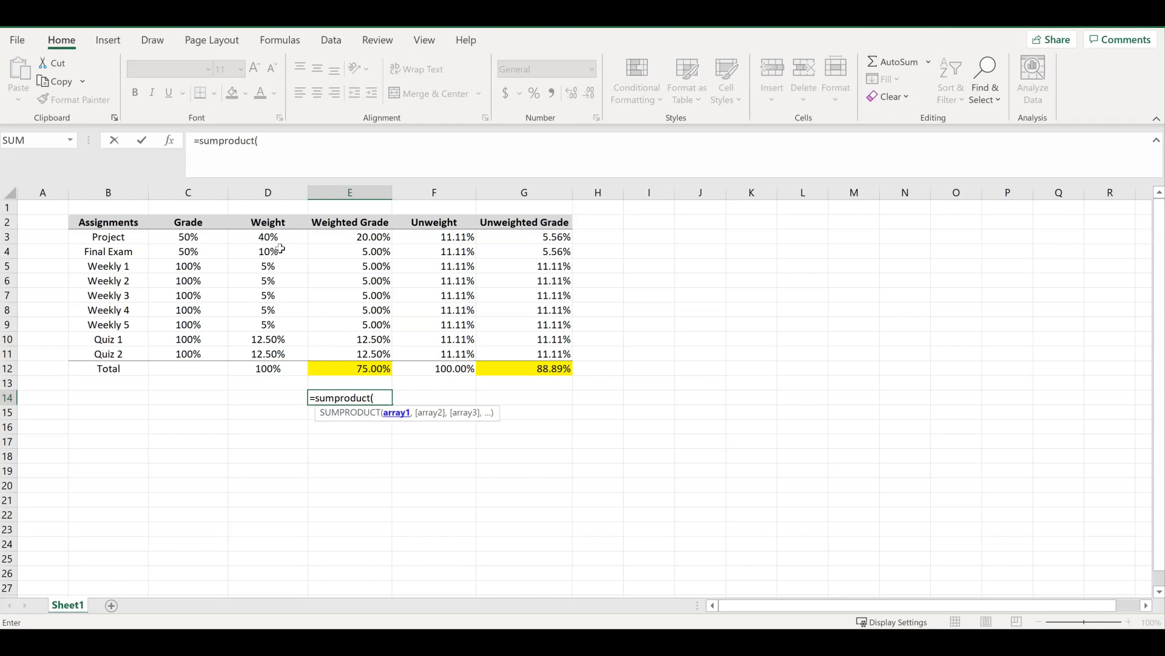
left_click(171, 142)
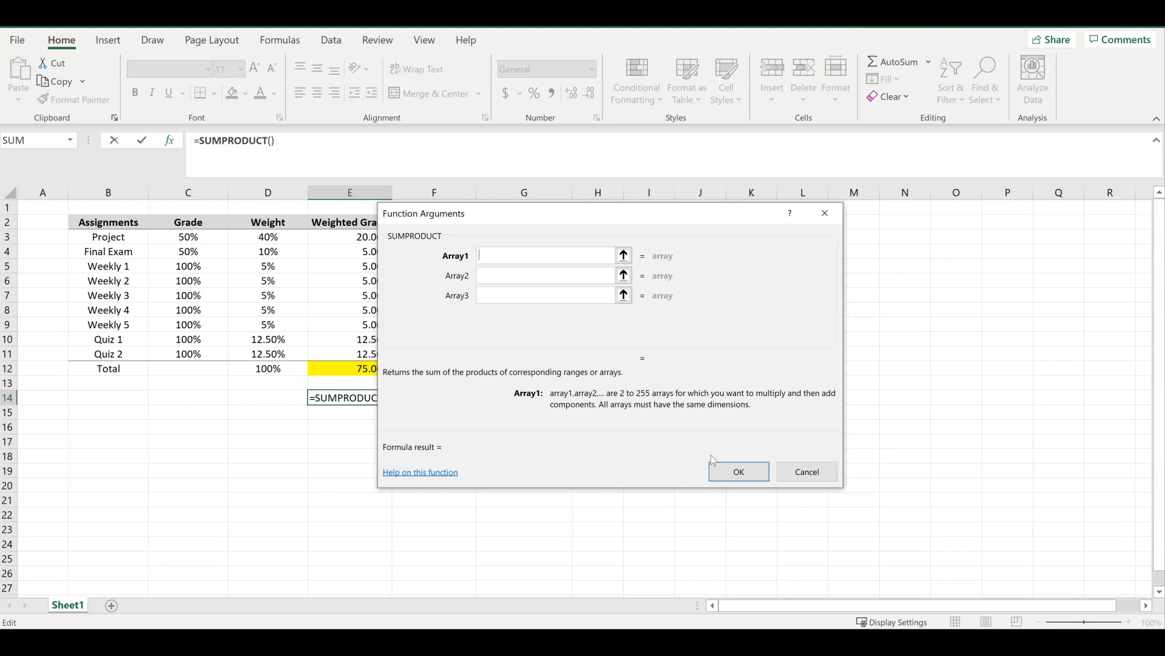
left_click(747, 477)
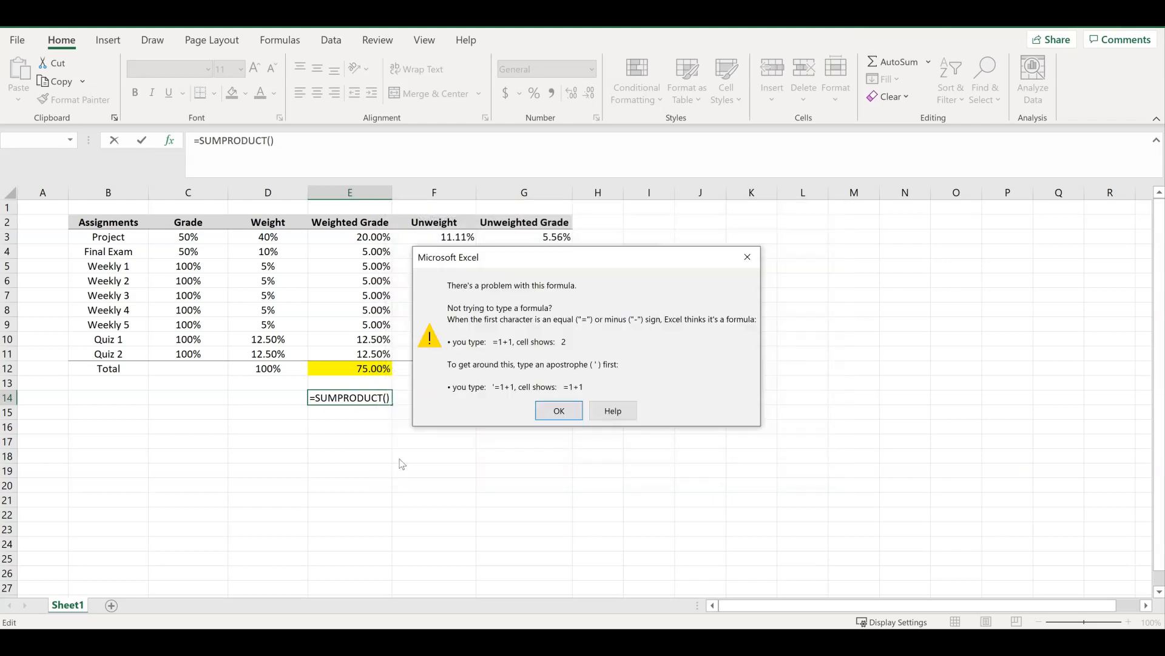
left_click(559, 411)
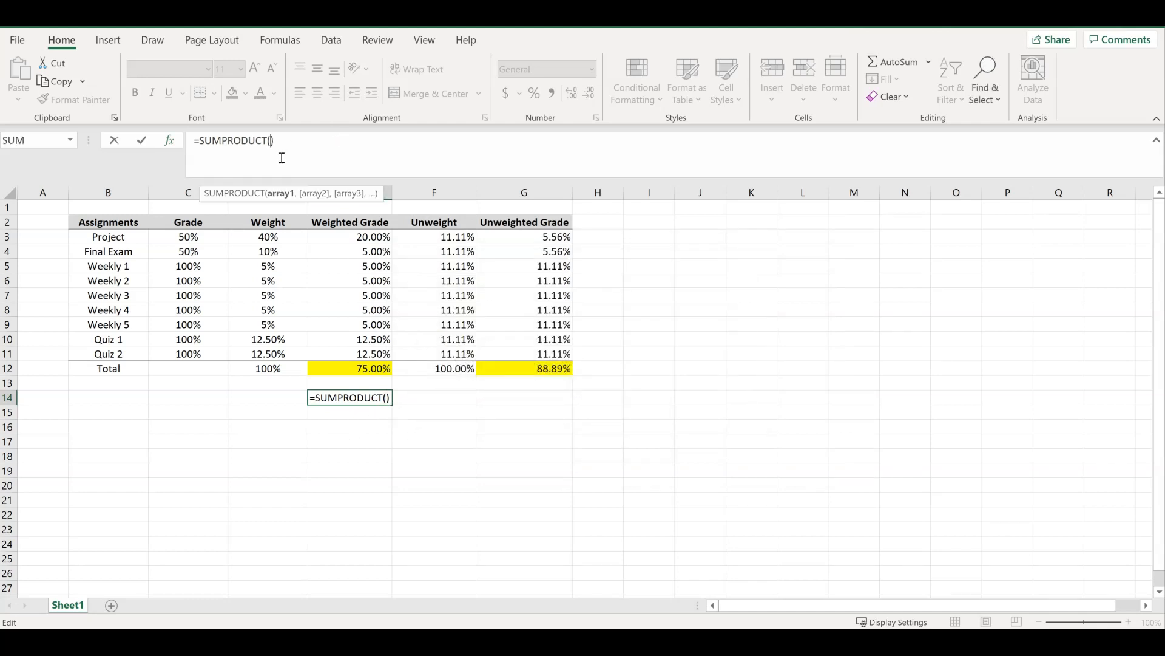
Step: Complete the E14 formula as =SUMPRODUCT(C3:C11,D3:D11), using the Grade and Weight ranges
left_click_drag(188, 236, 187, 356)
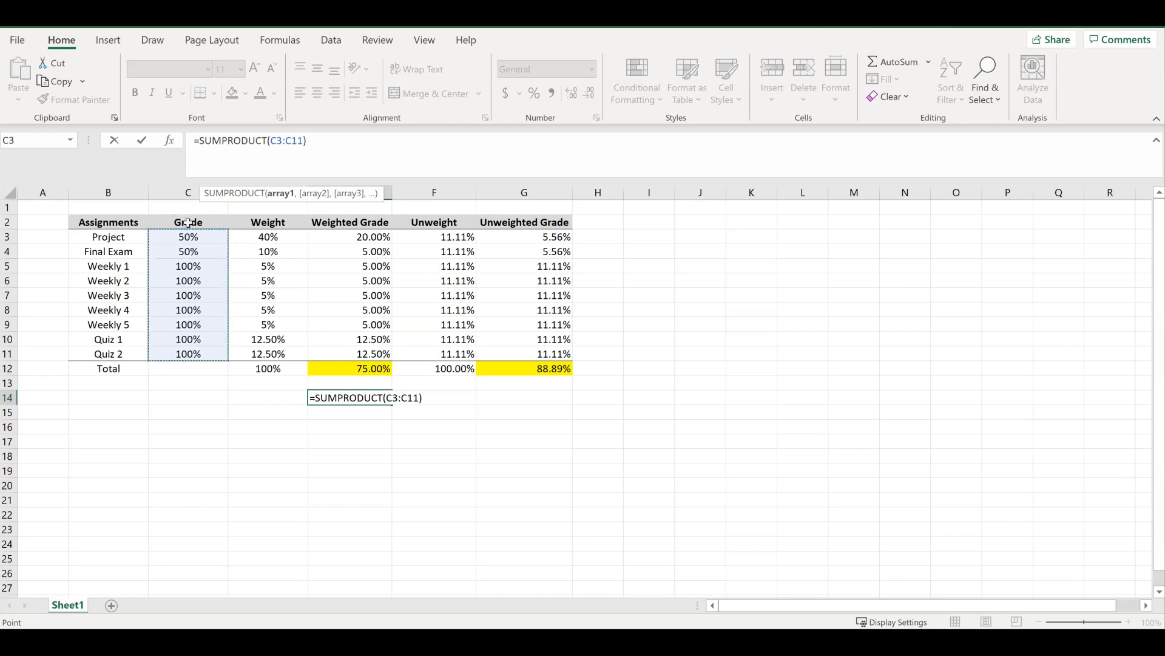
type(",")
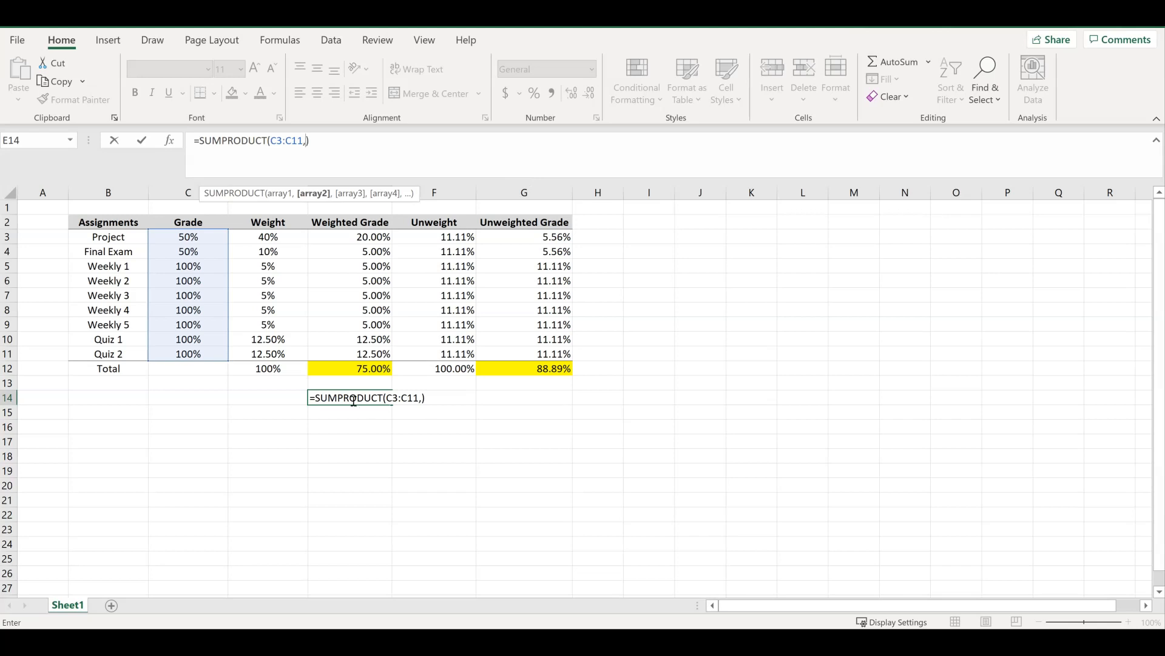
left_click_drag(288, 235, 283, 359)
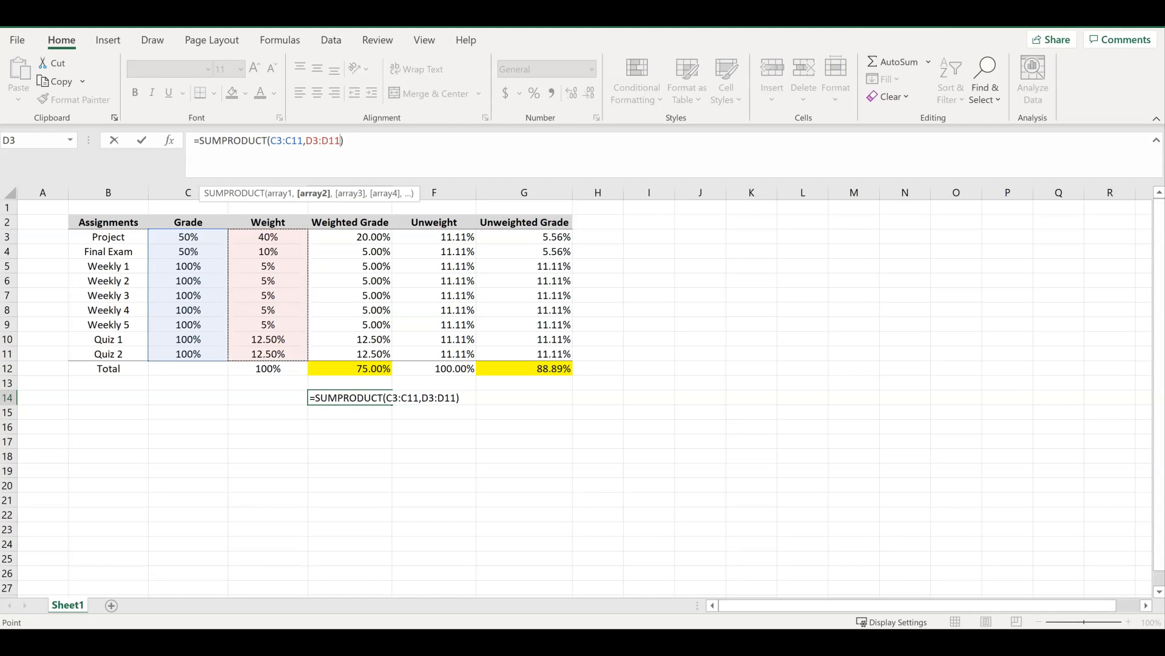
key("Return")
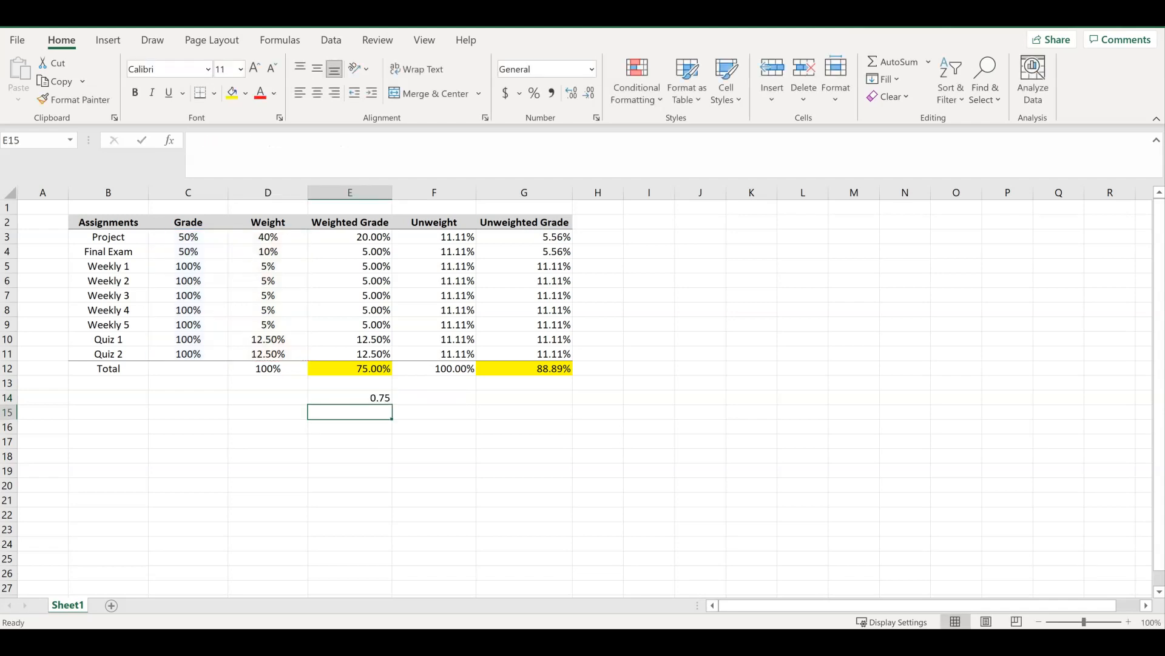
Step: Format the SUMPRODUCT result in E14 as a percentage with two decimal places
left_click(353, 398)
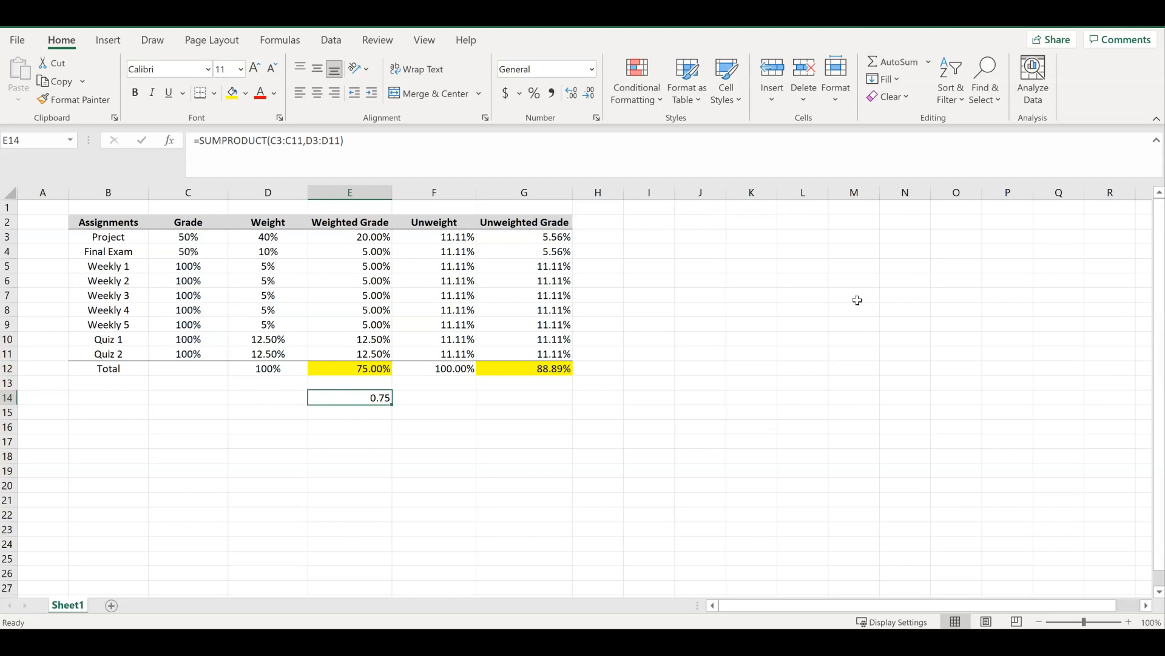
left_click(537, 95)
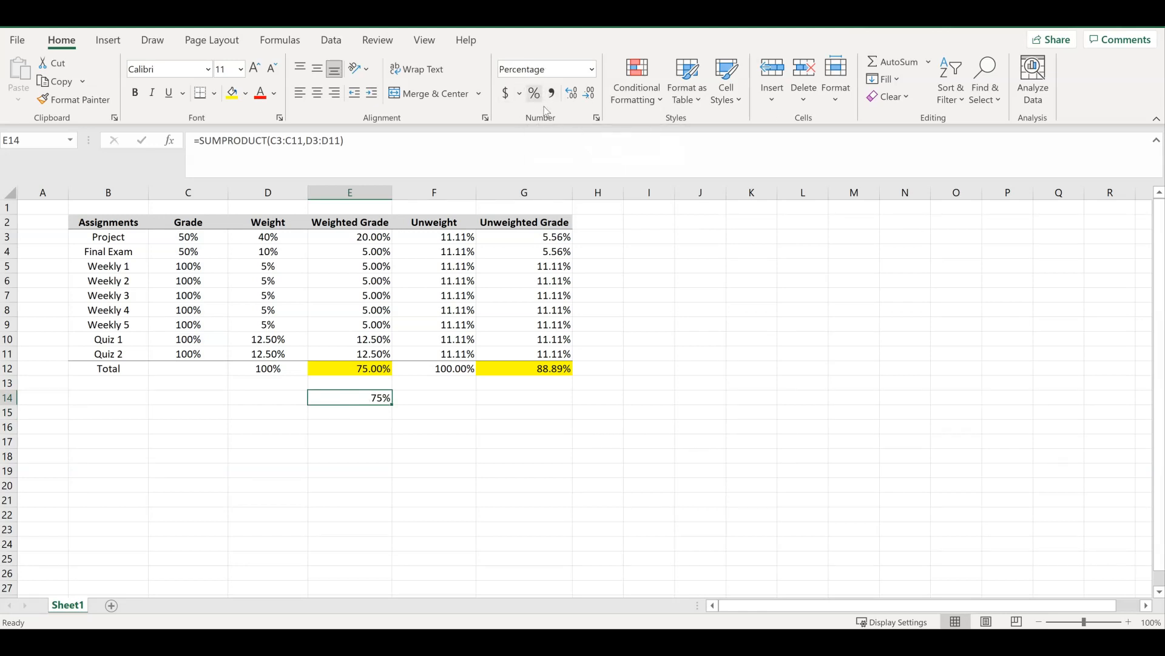
left_click(571, 94)
left_click(572, 94)
Step: Calculate the overall unweighted grade in G14 with the formula =SUMPRODUCT(C3:C11,F3:F11)
left_click(538, 399)
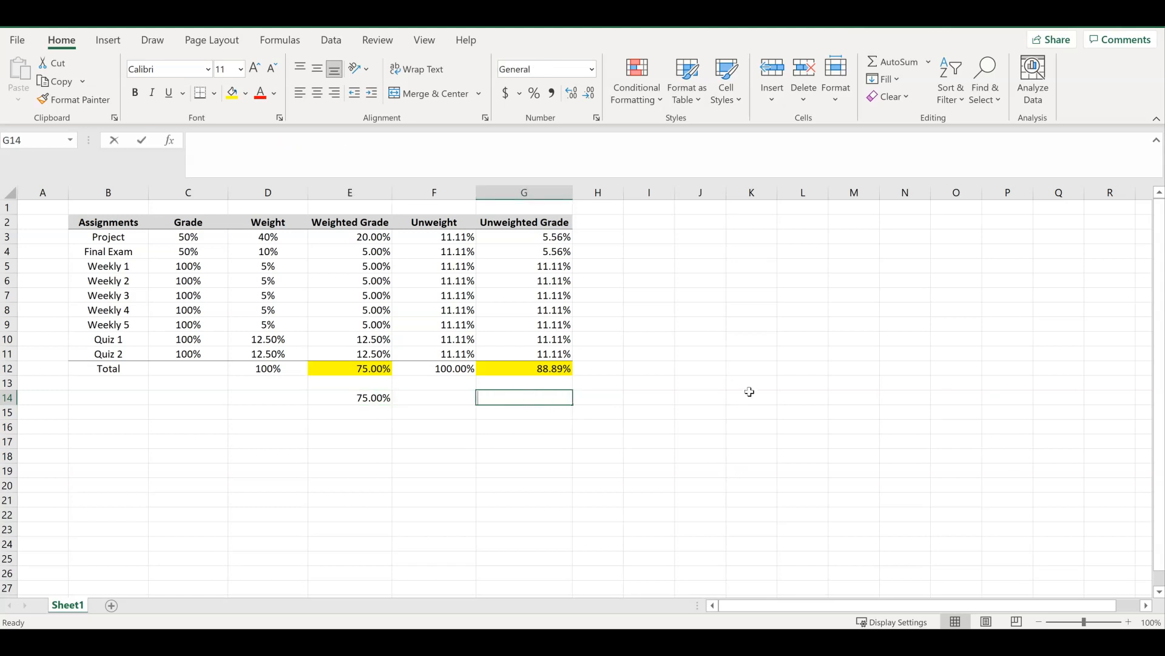
type("=sumpro")
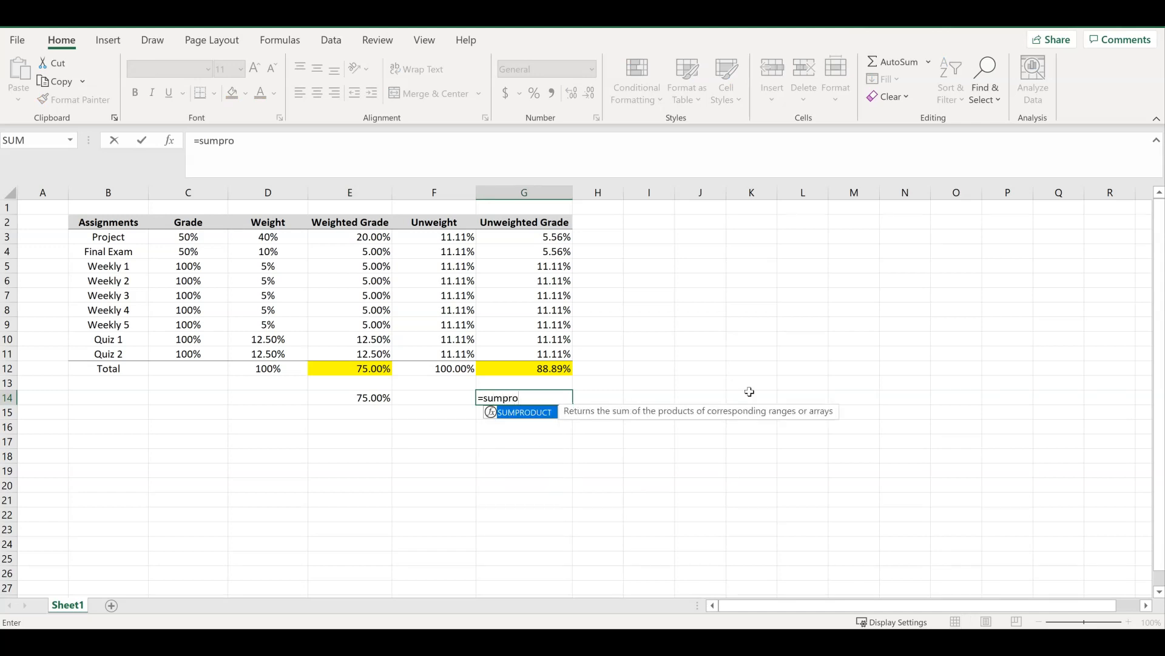
type("duct(")
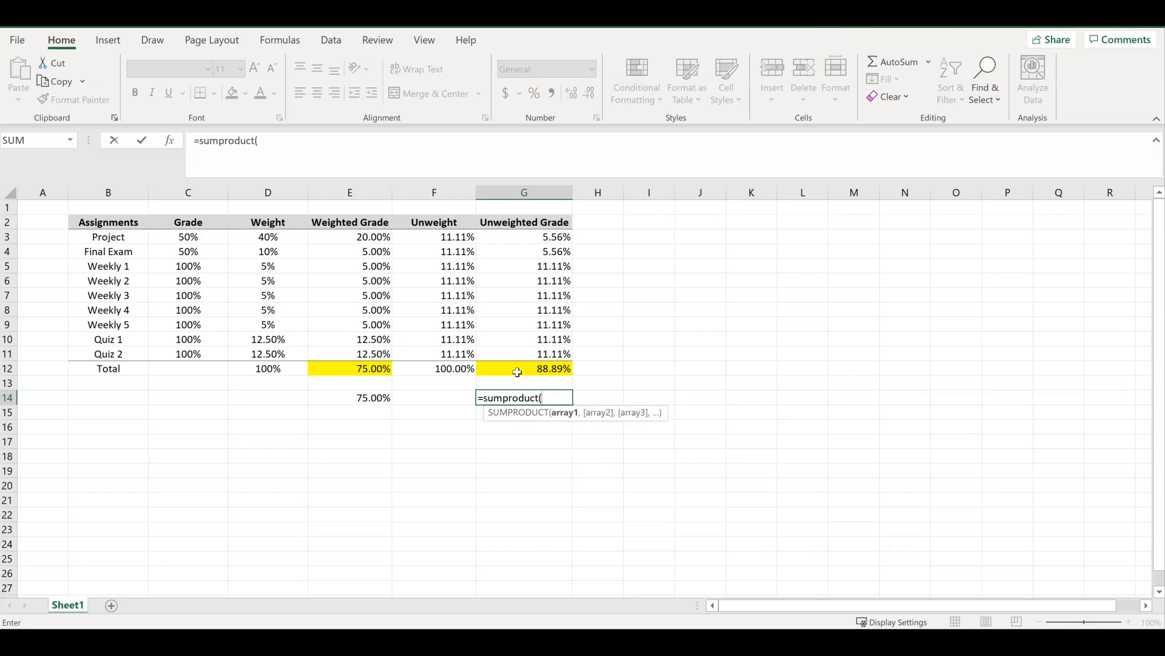
left_click_drag(176, 236, 173, 363)
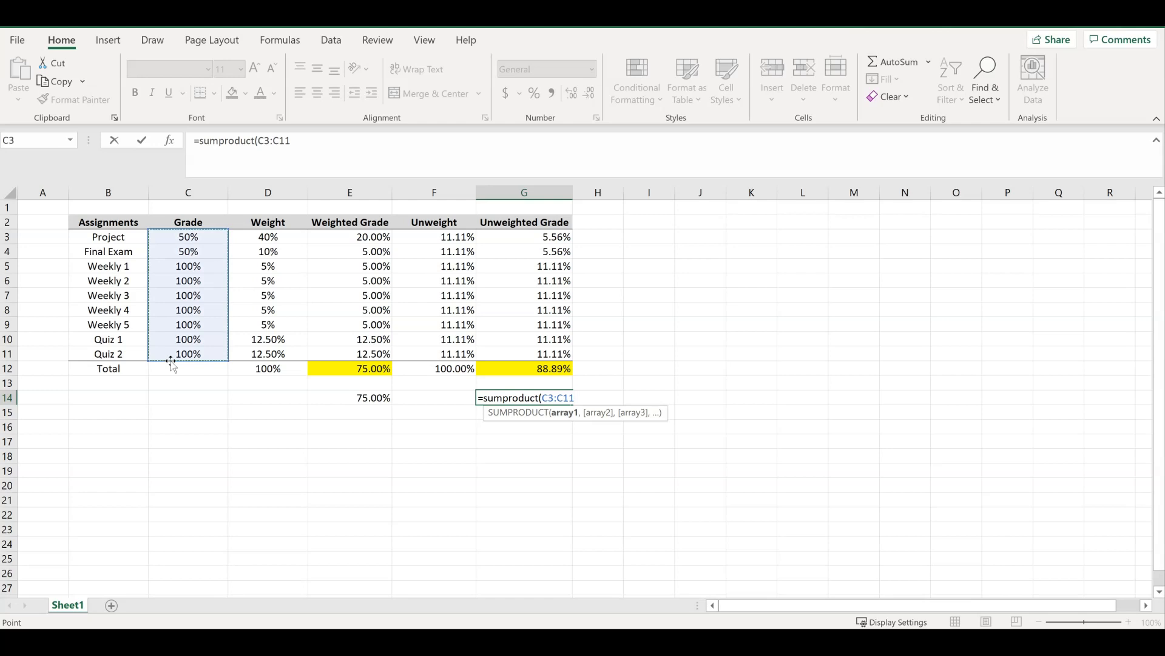
type(",")
left_click_drag(462, 237, 456, 348)
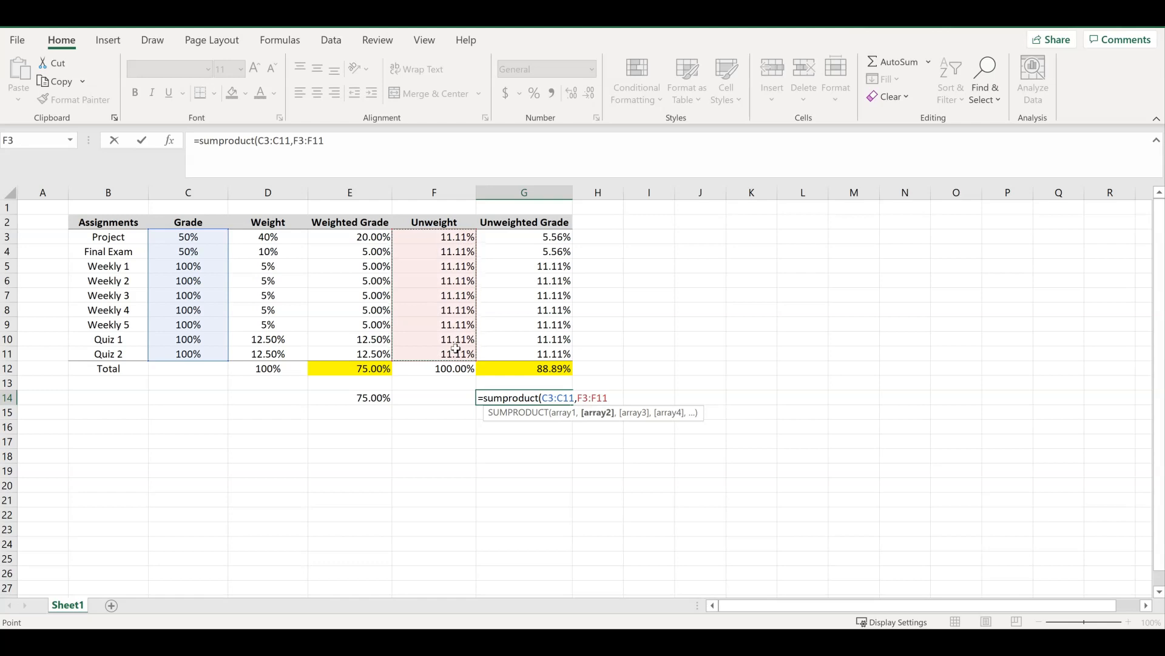
type(")")
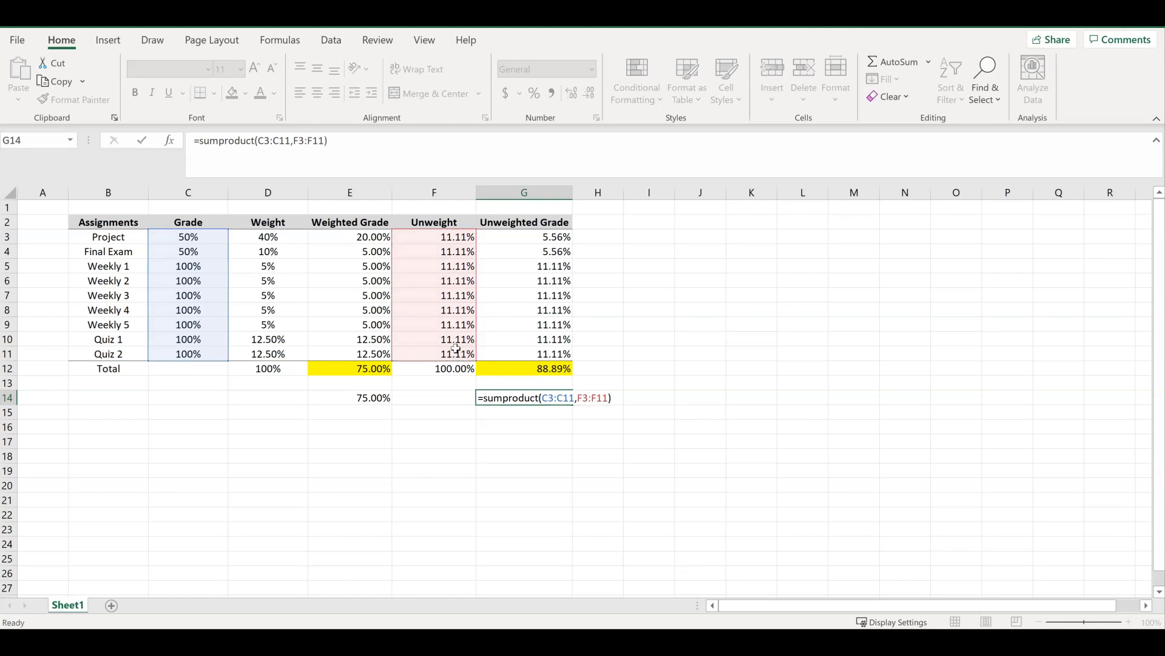
key("Return")
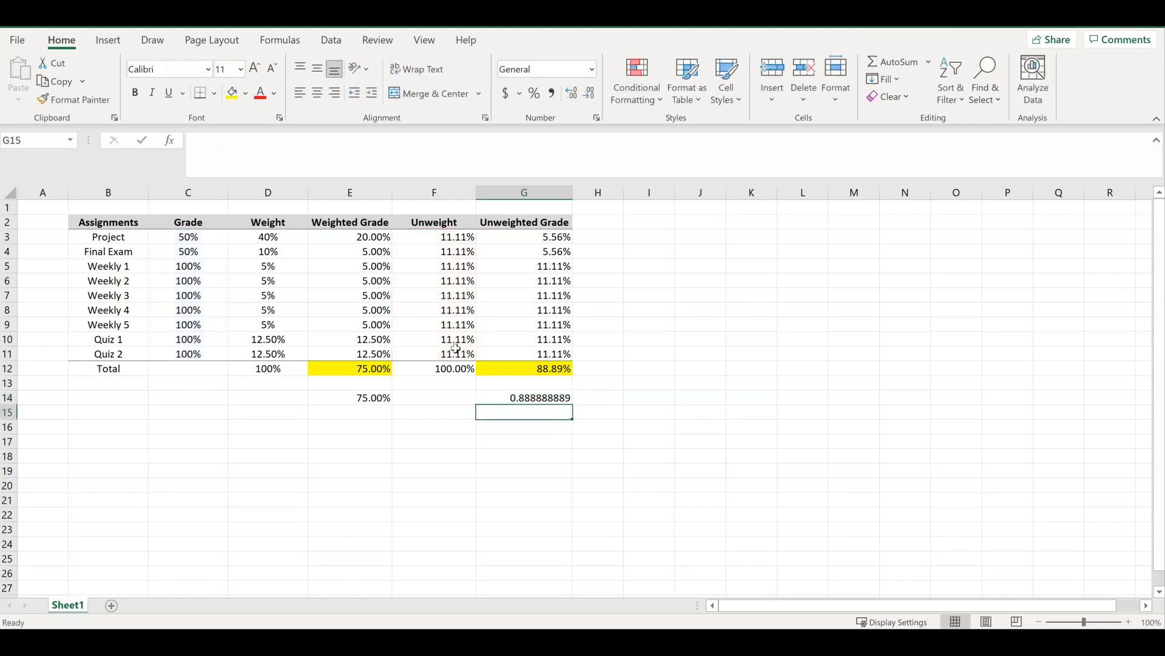
Step: Format G14 as a percentage with two decimal places and select E14 to compare the two SUMPRODUCT formulas
left_click(546, 398)
left_click(534, 93)
left_click(571, 93)
left_click(571, 93)
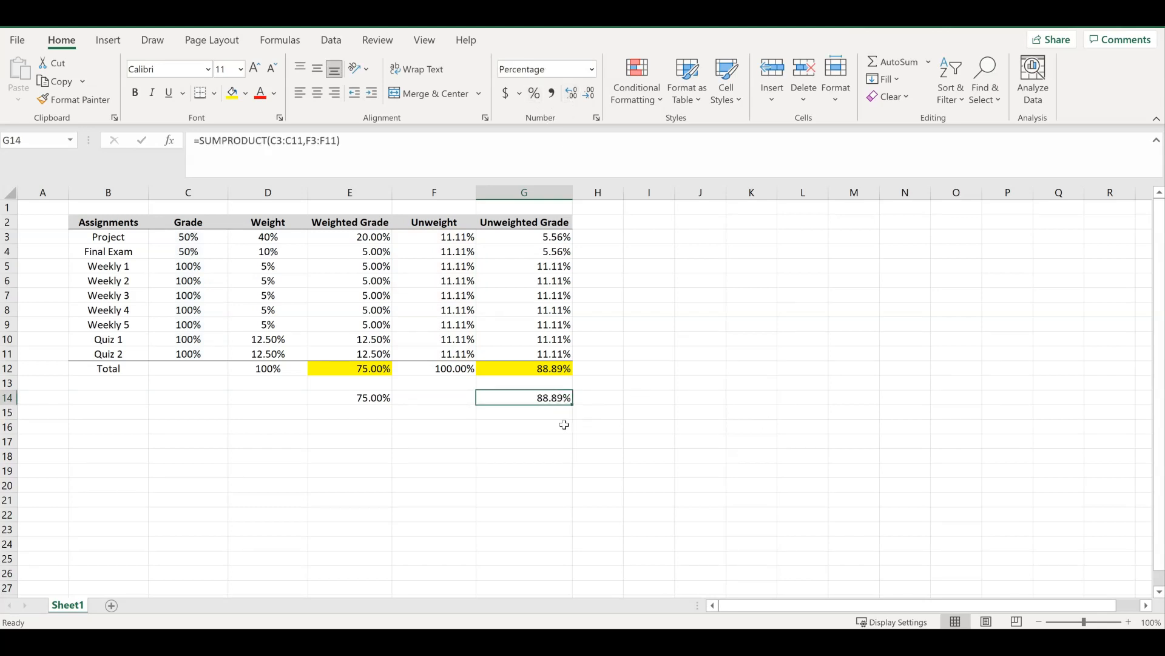
left_click(377, 399)
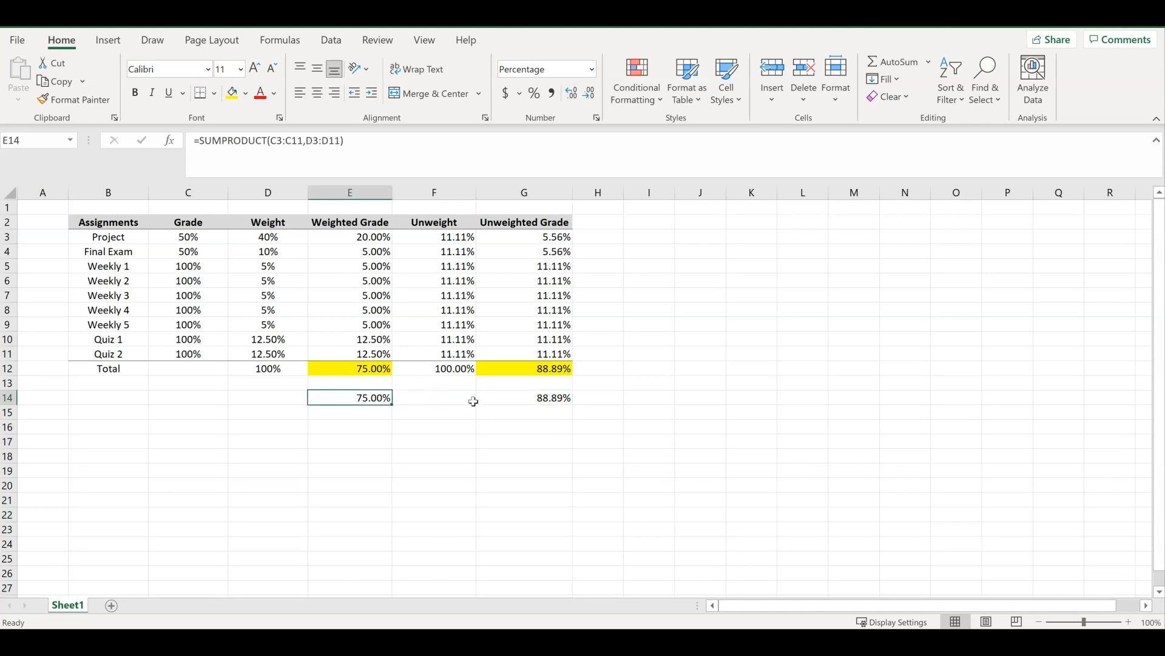